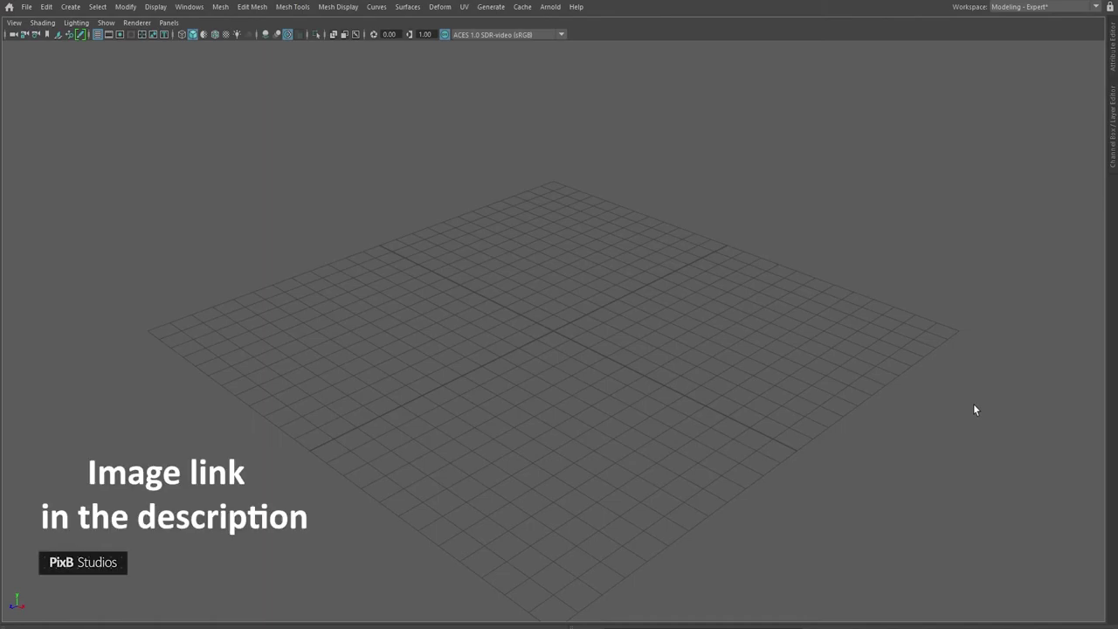
- Switch to the front view and import the blue mug reference picture as an image plane
{"action": "middle_click_drag", "start_coordinate": [581, 293], "coordinate": [595, 292], "text": "alt"}
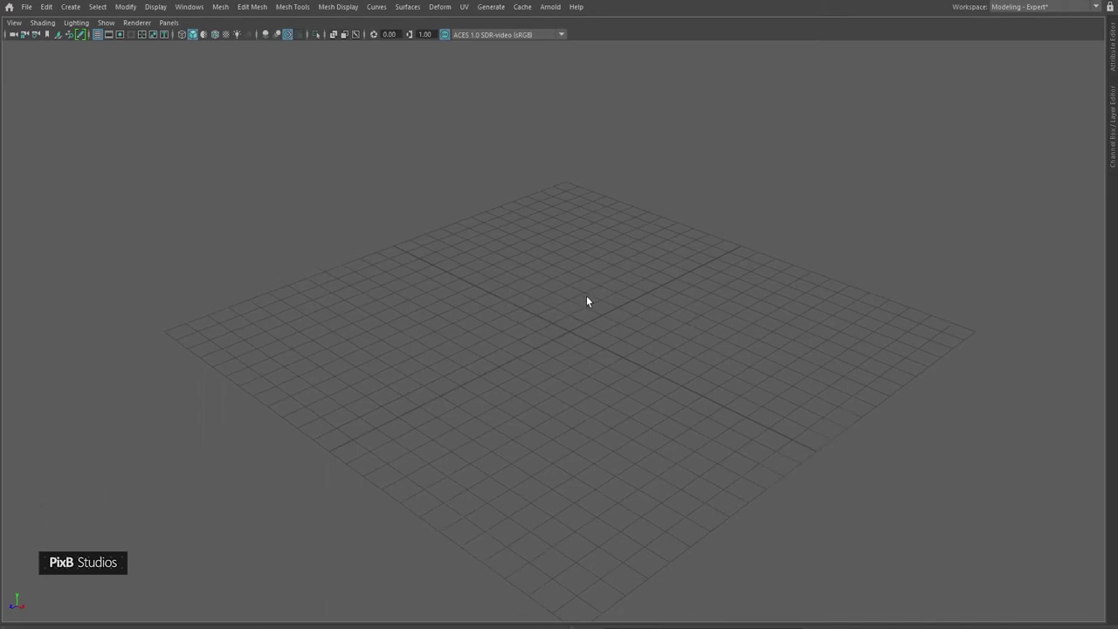
{"action": "key", "text": "space"}
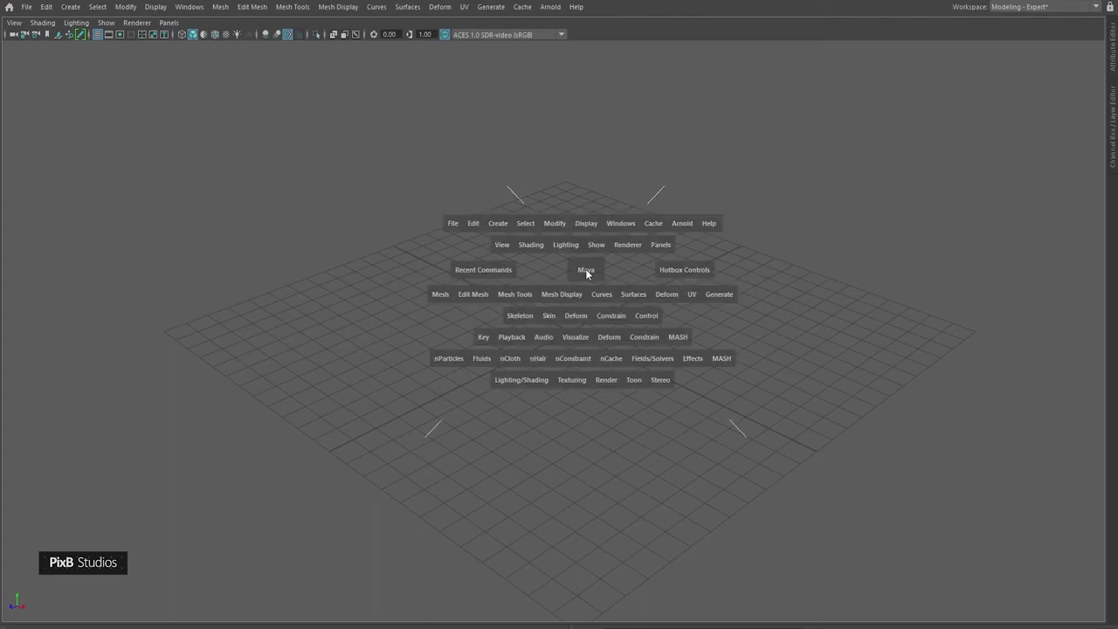
{"action": "left_click", "coordinate": [586, 271]}
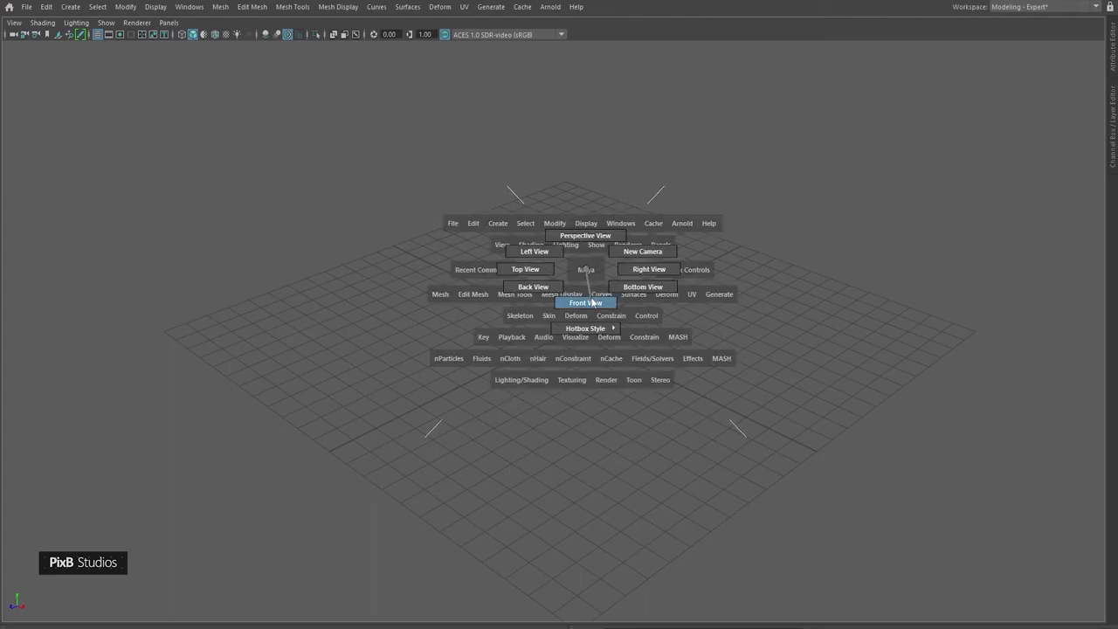
{"action": "left_click_drag", "start_coordinate": [592, 303], "coordinate": [593, 301]}
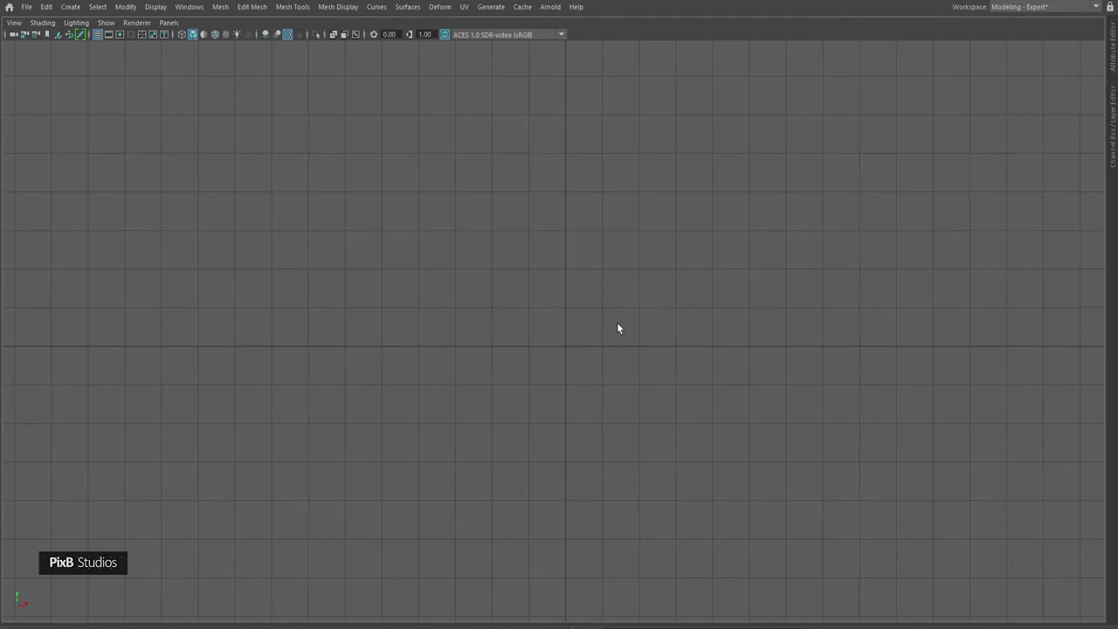
{"action": "left_click", "coordinate": [14, 23]}
{"action": "mouse_move", "coordinate": [121, 298]}
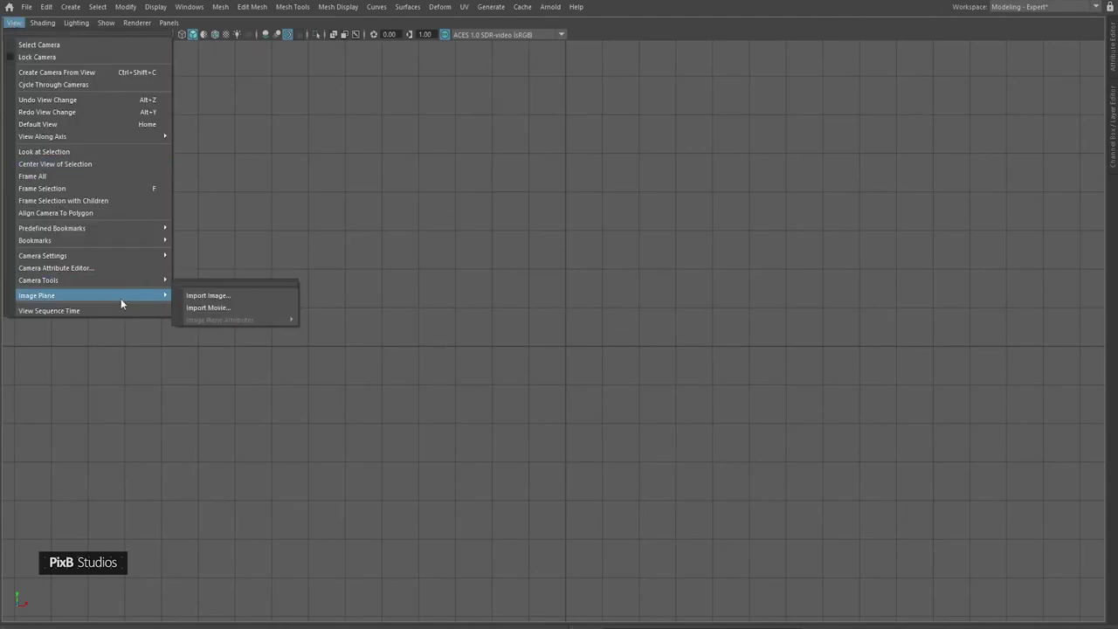
{"action": "left_click", "coordinate": [242, 297]}
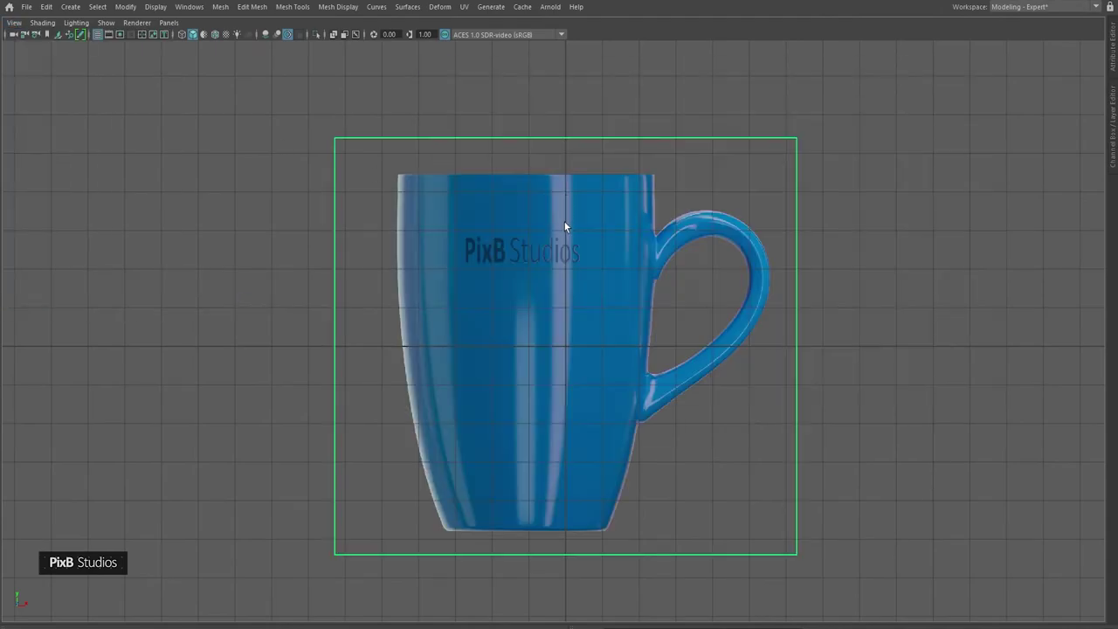
- Move the mug image plane so the mug's base rests on the horizontal axis and its body centres on the vertical axis
{"action": "key", "text": "w"}
{"action": "left_click_drag", "start_coordinate": [574, 370], "coordinate": [607, 162]}
{"action": "middle_click_drag", "start_coordinate": [610, 158], "coordinate": [605, 297], "text": "alt"}
{"action": "left_click_drag", "start_coordinate": [605, 311], "coordinate": [604, 309]}
{"action": "left_click", "coordinate": [844, 225]}
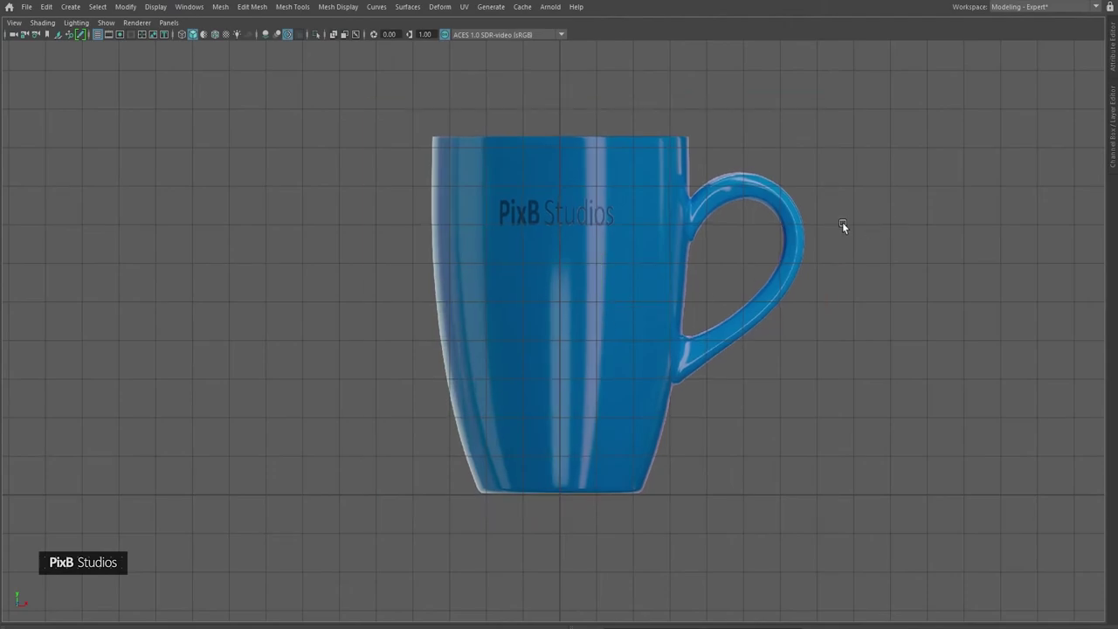
- Create a polygon cylinder at the origin and raise it so its base sits on the horizontal grid axis
{"action": "middle_click_drag", "start_coordinate": [709, 177], "coordinate": [731, 200], "text": "alt"}
{"action": "middle_click_drag", "start_coordinate": [595, 184], "coordinate": [555, 149], "text": "alt"}
{"action": "right_click_drag", "start_coordinate": [556, 149], "coordinate": [585, 226], "text": "alt"}
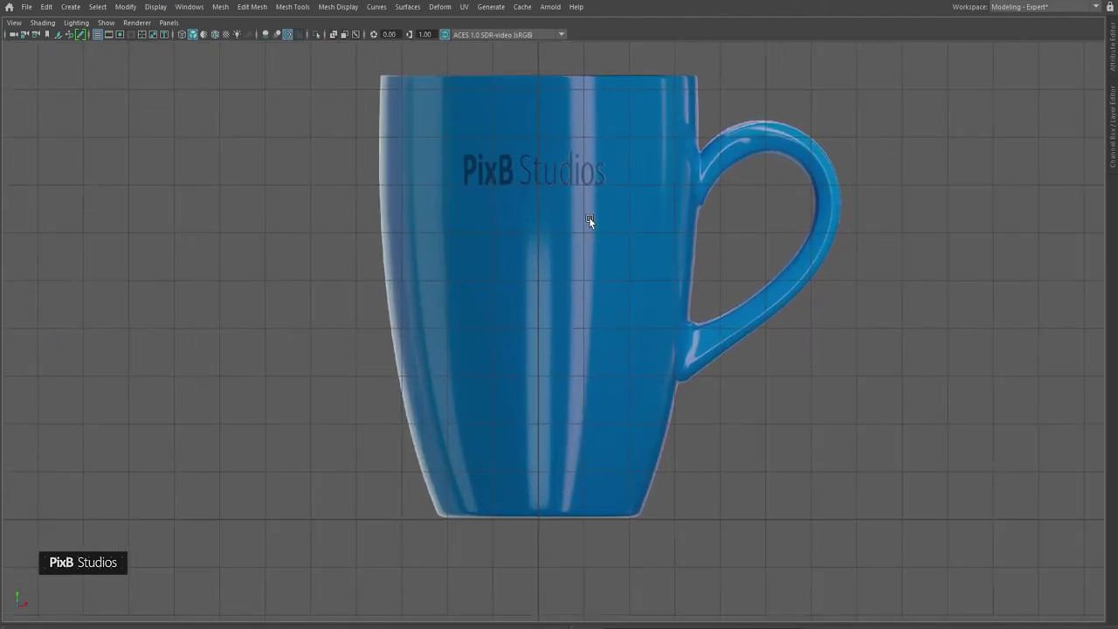
{"action": "middle_click_drag", "start_coordinate": [588, 217], "coordinate": [591, 232], "text": "alt"}
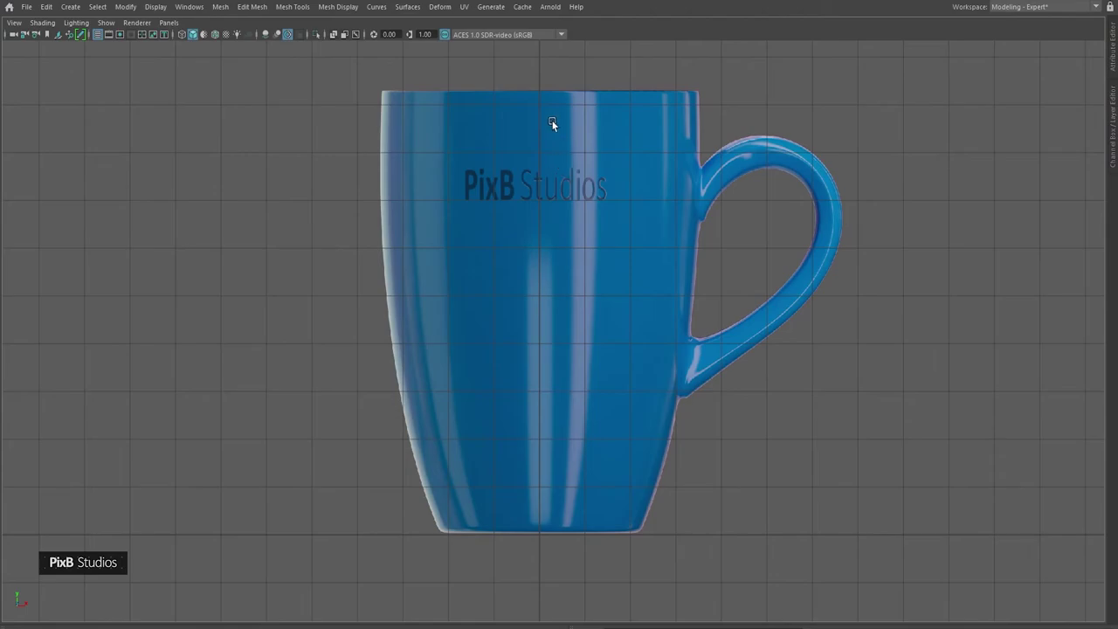
{"action": "right_click_drag", "start_coordinate": [542, 111], "coordinate": [460, 108], "text": "shift"}
{"action": "middle_click_drag", "start_coordinate": [544, 300], "coordinate": [536, 240], "text": "alt"}
{"action": "left_click_drag", "start_coordinate": [533, 419], "coordinate": [532, 372]}
{"action": "middle_click_drag", "start_coordinate": [550, 373], "coordinate": [543, 352], "text": "alt"}
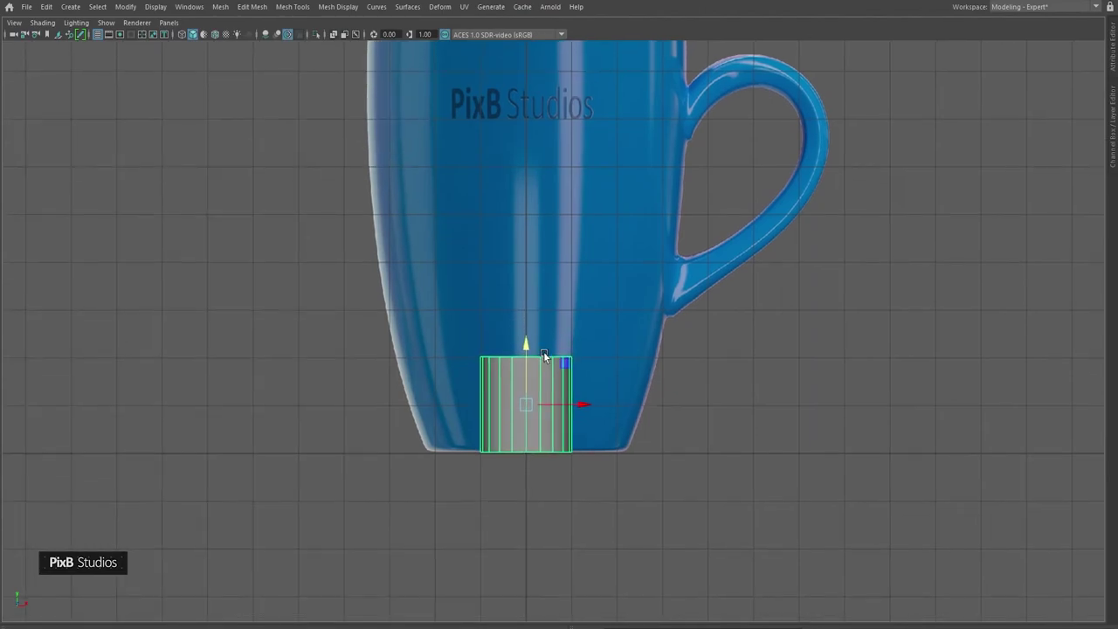
- Set the cylinder's Subdivisions Axis to 40
{"action": "middle_click_drag", "start_coordinate": [822, 261], "coordinate": [849, 297], "text": "alt"}
{"action": "key", "text": "t"}
{"action": "left_click", "coordinate": [926, 201]}
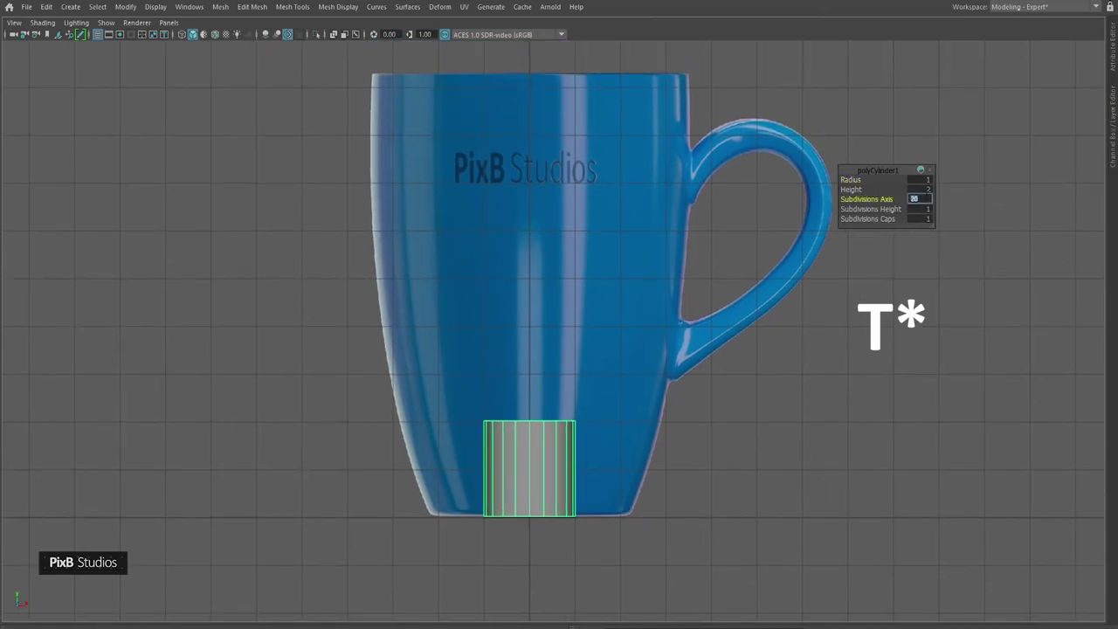
{"action": "type", "text": "40"}
{"action": "key", "text": "Return"}
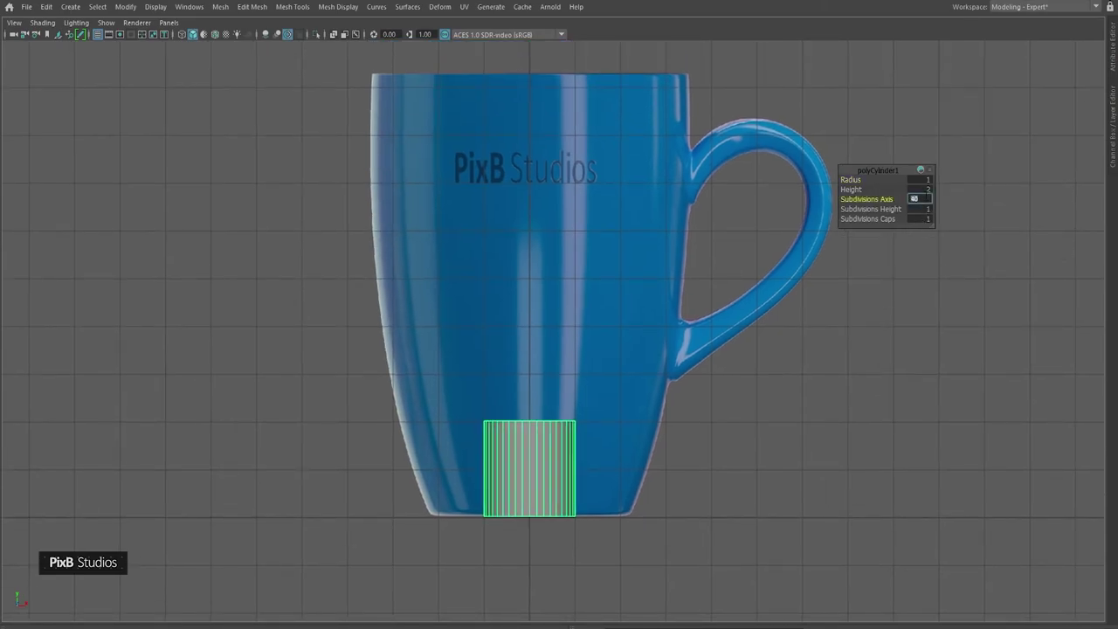
- Scale the cylinder up uniformly to near the mug's base width and raise it until its base rests on the horizontal axis
{"action": "middle_click_drag", "start_coordinate": [625, 351], "coordinate": [614, 307], "text": "alt"}
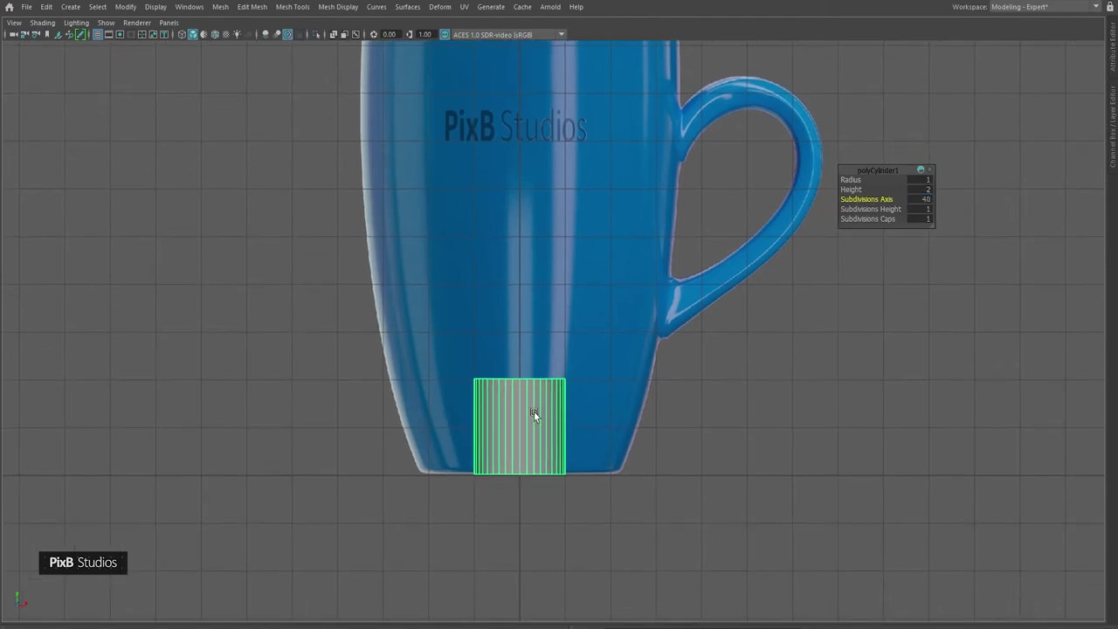
{"action": "middle_click_drag", "start_coordinate": [527, 407], "coordinate": [514, 405], "text": "alt"}
{"action": "right_click_drag", "start_coordinate": [515, 405], "coordinate": [779, 173]}
{"action": "key", "text": "w"}
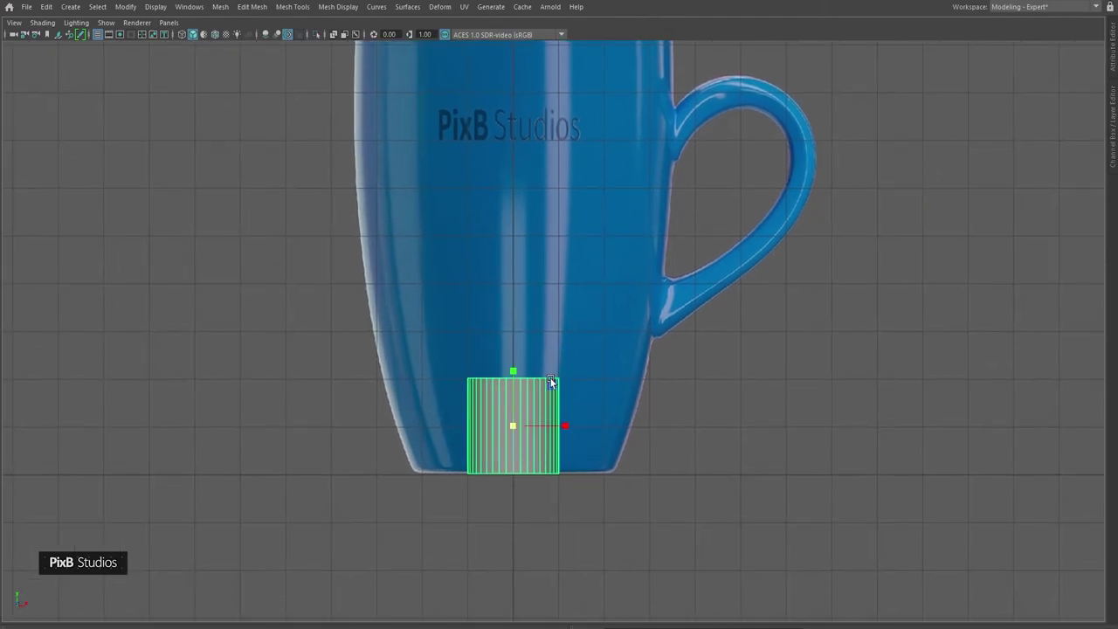
{"action": "left_click_drag", "start_coordinate": [552, 430], "coordinate": [623, 450]}
{"action": "key", "text": "w"}
{"action": "left_click_drag", "start_coordinate": [515, 381], "coordinate": [517, 319]}
{"action": "middle_click_drag", "start_coordinate": [522, 323], "coordinate": [529, 374], "text": "alt"}
- Raise the cylinder's top vertices to the mug's rim and scale them out to the rim's width
{"action": "right_click_drag", "start_coordinate": [554, 295], "coordinate": [499, 295]}
{"action": "left_click_drag", "start_coordinate": [340, 234], "coordinate": [741, 331]}
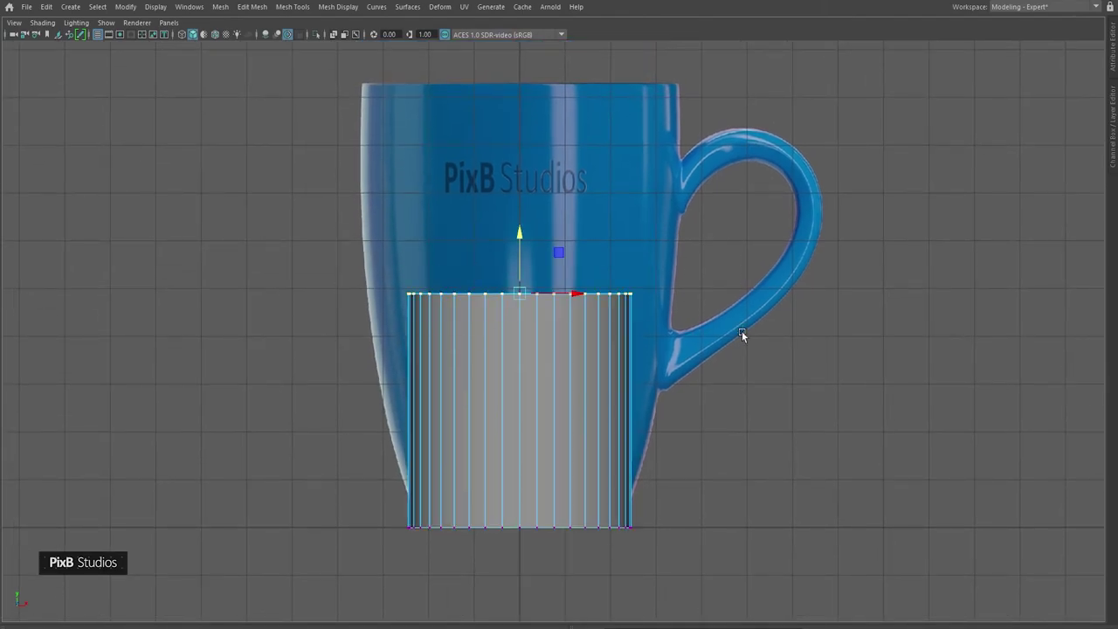
{"action": "left_click_drag", "start_coordinate": [520, 246], "coordinate": [507, 58]}
{"action": "middle_click_drag", "start_coordinate": [504, 57], "coordinate": [526, 157], "text": "alt"}
{"action": "key", "text": "r"}
{"action": "left_click_drag", "start_coordinate": [531, 151], "coordinate": [591, 156]}
- Fit the cylinder's bottom vertices to the mug's base in the reference and return to object mode
{"action": "middle_click_drag", "start_coordinate": [490, 419], "coordinate": [484, 285], "text": "alt"}
{"action": "left_click_drag", "start_coordinate": [357, 399], "coordinate": [607, 486]}
{"action": "left_click_drag", "start_coordinate": [530, 464], "coordinate": [525, 425]}
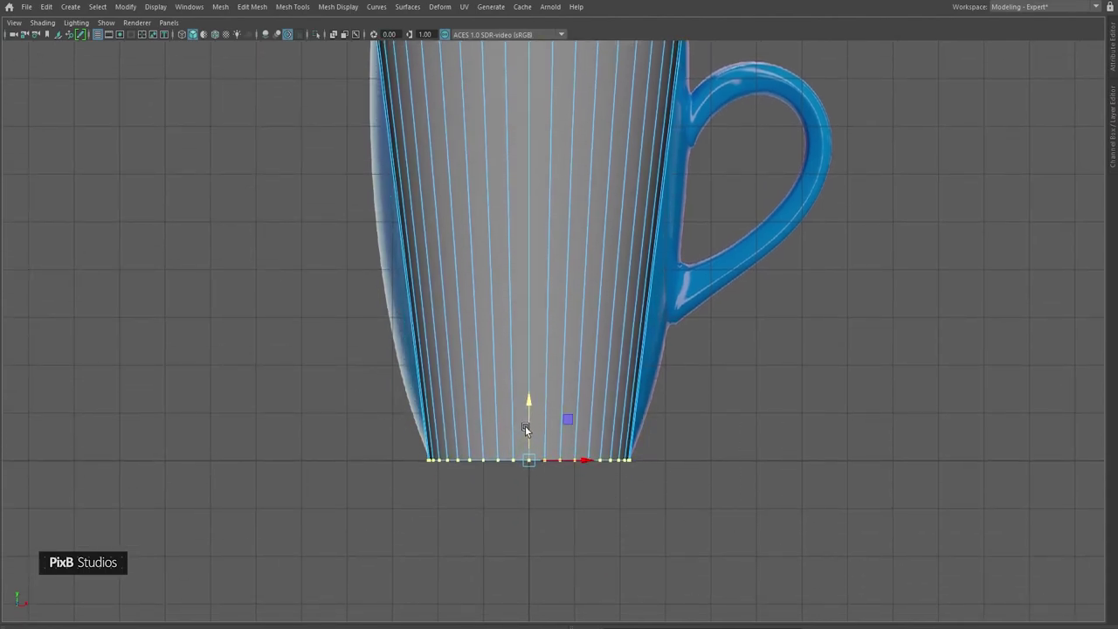
{"action": "middle_click_drag", "start_coordinate": [525, 425], "coordinate": [529, 572], "text": "alt"}
{"action": "right_click_drag", "start_coordinate": [553, 296], "coordinate": [553, 329]}
{"action": "right_click_drag", "start_coordinate": [688, 231], "coordinate": [688, 229]}
{"action": "mouse_move", "coordinate": [597, 250]}
{"action": "middle_mouse_down", "text": "alt"}
{"action": "mouse_move", "coordinate": [578, 215]}
{"action": "mouse_move", "coordinate": [580, 236]}
{"action": "middle_mouse_up", "text": "alt"}
{"action": "scroll", "coordinate": [581, 249], "scroll_direction": "up", "scroll_amount": 2}
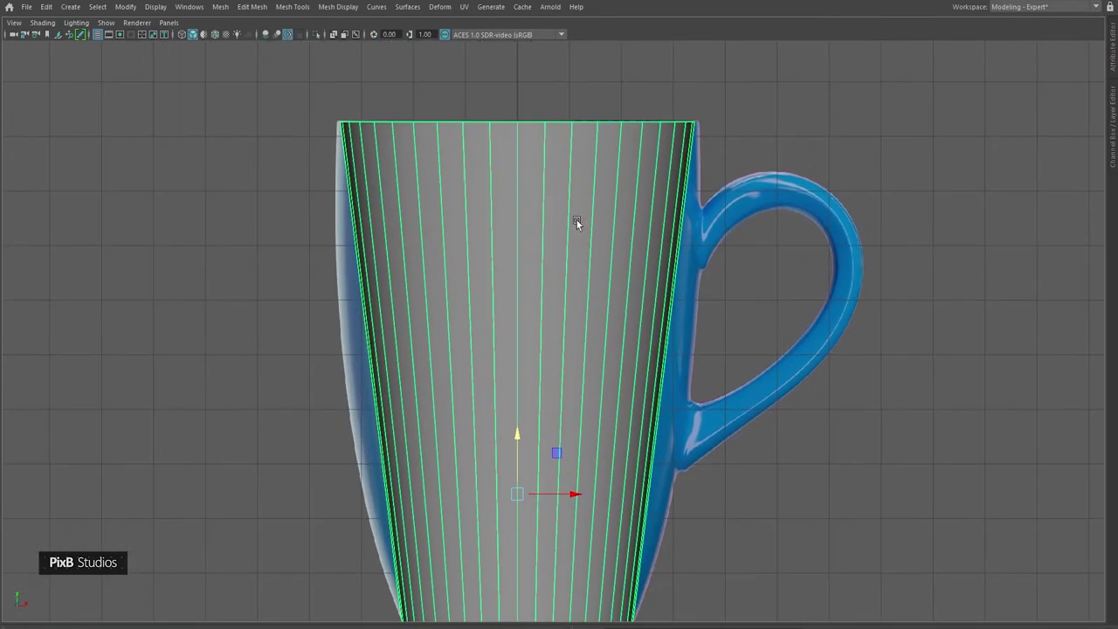
{"action": "right_click_drag", "start_coordinate": [573, 180], "coordinate": [491, 182], "text": "shift"}
{"action": "middle_click_drag", "start_coordinate": [539, 174], "coordinate": [549, 234], "text": "alt"}
{"action": "right_click_drag", "start_coordinate": [548, 233], "coordinate": [594, 249], "text": "alt"}
{"action": "left_click_drag", "start_coordinate": [607, 240], "coordinate": [607, 249]}
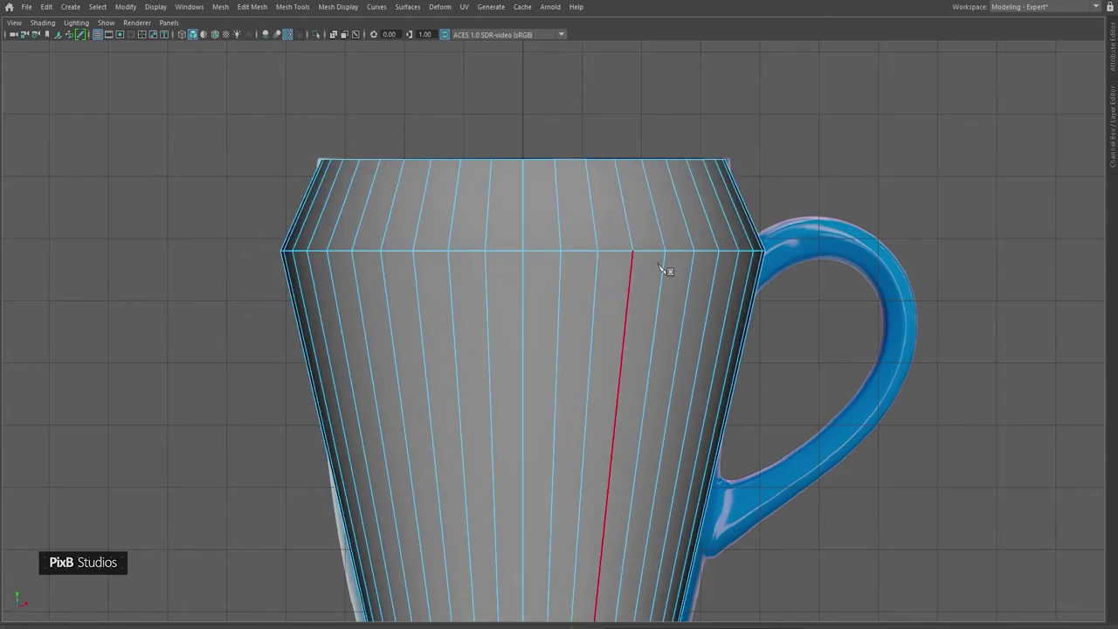
{"action": "key", "text": "ctrl+z"}
{"action": "key", "text": "ctrl+z"}
- Insert an edge loop with Multi-Cut level with the top of the upper handle joint and scale it out to the mug's outline
{"action": "right_click_drag", "start_coordinate": [578, 227], "coordinate": [622, 228], "text": "ctrl+shift"}
{"action": "left_click", "coordinate": [656, 253], "text": "ctrl"}
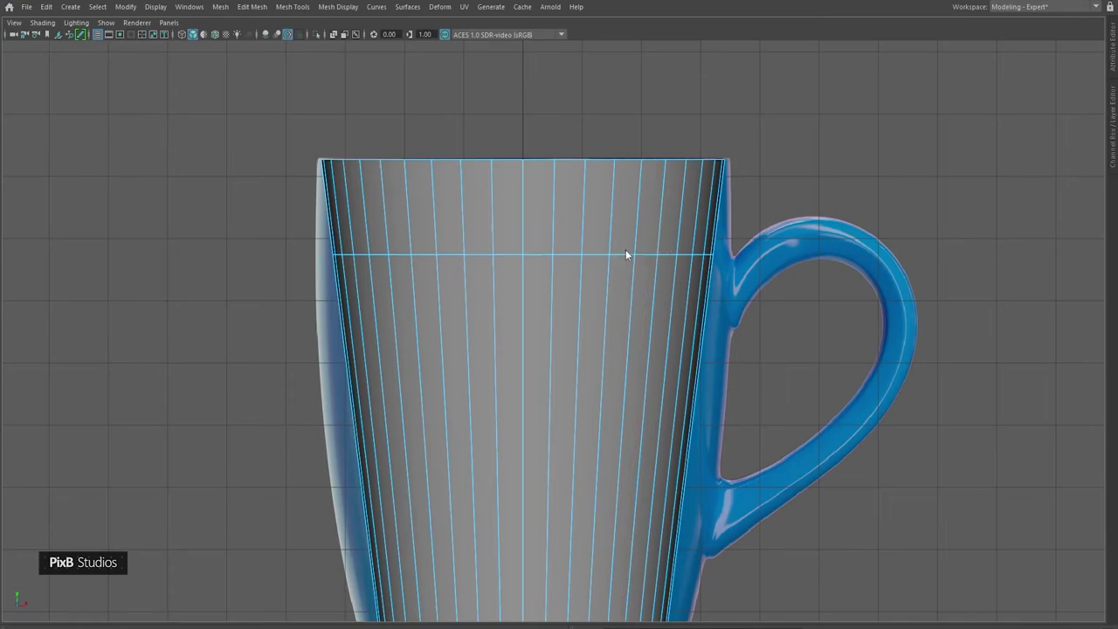
{"action": "double_click", "coordinate": [596, 255]}
{"action": "key", "text": "w"}
{"action": "left_click_drag", "start_coordinate": [523, 255], "coordinate": [547, 262]}
- Insert an edge loop level with the inner corner of the lower handle joint and scale it to the mug's outline
{"action": "middle_click_drag", "start_coordinate": [566, 399], "coordinate": [577, 243], "text": "alt"}
{"action": "key", "text": "ctrl+shift+x"}
{"action": "left_click", "coordinate": [598, 323], "text": "ctrl"}
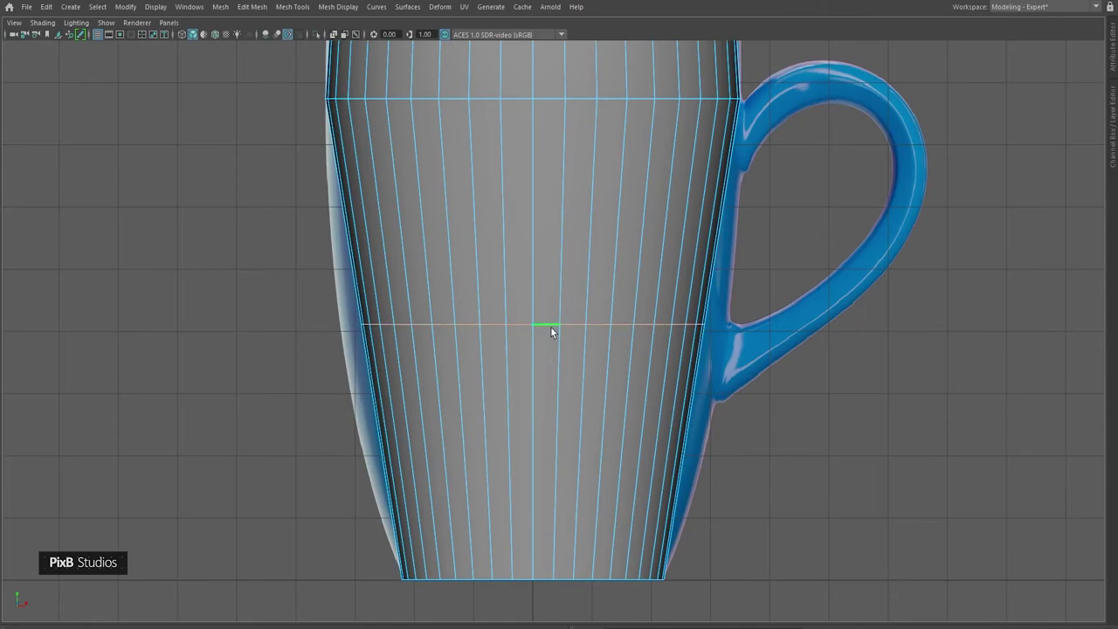
{"action": "left_click_drag", "start_coordinate": [533, 330], "coordinate": [565, 335]}
- Insert an edge loop below the lower handle joint, midway to the base, and scale it out to the mug's outline
{"action": "middle_click_drag", "start_coordinate": [564, 335], "coordinate": [579, 271], "text": "alt"}
{"action": "key", "text": "ctrl+shift+x"}
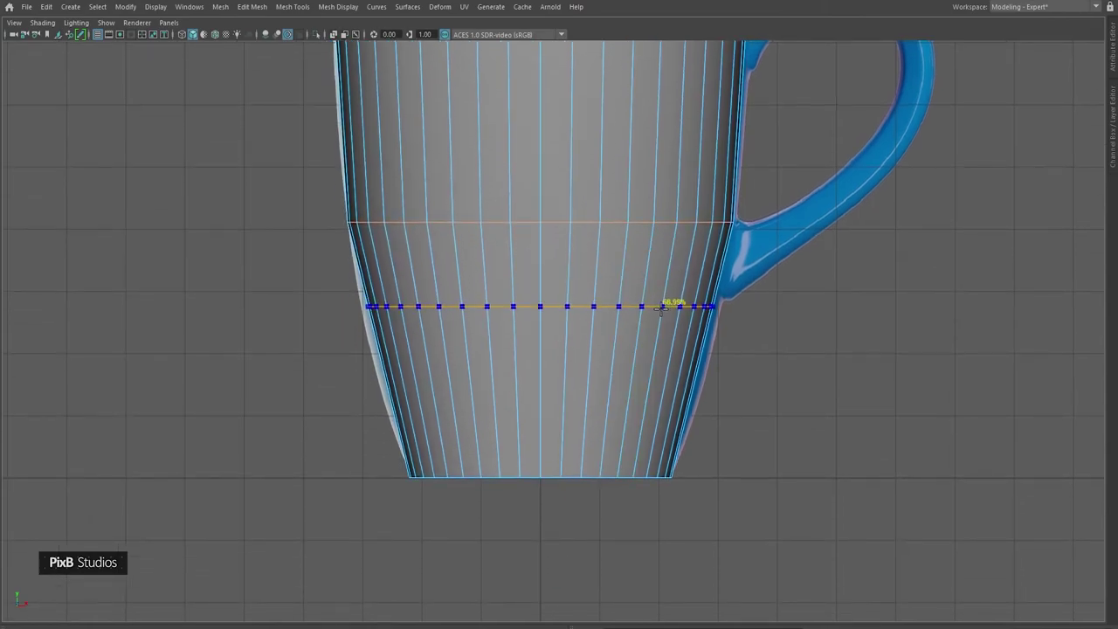
{"action": "middle_click", "coordinate": [651, 345], "text": "ctrl"}
{"action": "double_click", "coordinate": [546, 349]}
{"action": "left_click_drag", "start_coordinate": [540, 350], "coordinate": [554, 350]}
- Insert an edge loop about halfway between the two handle-level loops and scale it to the mug's outline
{"action": "middle_click_drag", "start_coordinate": [545, 252], "coordinate": [547, 360], "text": "alt"}
{"action": "middle_click_drag", "start_coordinate": [554, 229], "coordinate": [553, 326], "text": "alt"}
{"action": "key", "text": "ctrl+q"}
{"action": "left_click_drag", "start_coordinate": [561, 322], "coordinate": [604, 320], "text": "ctrl"}
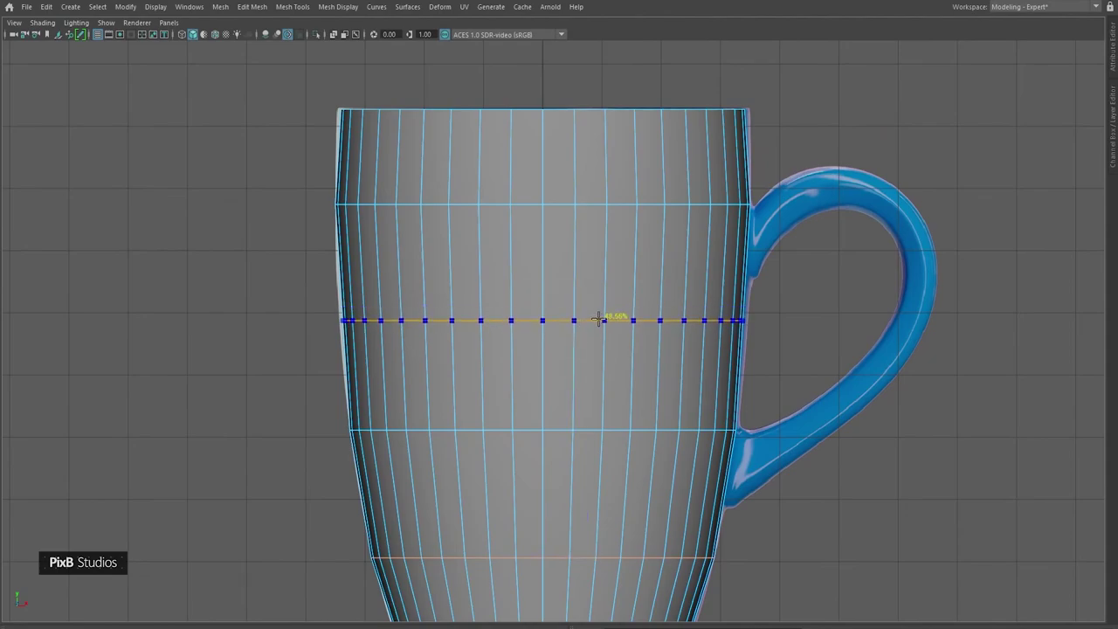
{"action": "left_click", "coordinate": [607, 320]}
{"action": "double_click", "coordinate": [561, 320]}
{"action": "key", "text": "r"}
{"action": "left_click_drag", "start_coordinate": [543, 318], "coordinate": [541, 317]}
- Fine-tune the scale of the upper handle-level loop and the rim loop to match the mug's outline
{"action": "middle_click_drag", "start_coordinate": [551, 312], "coordinate": [553, 373], "text": "alt"}
{"action": "double_click", "coordinate": [531, 262]}
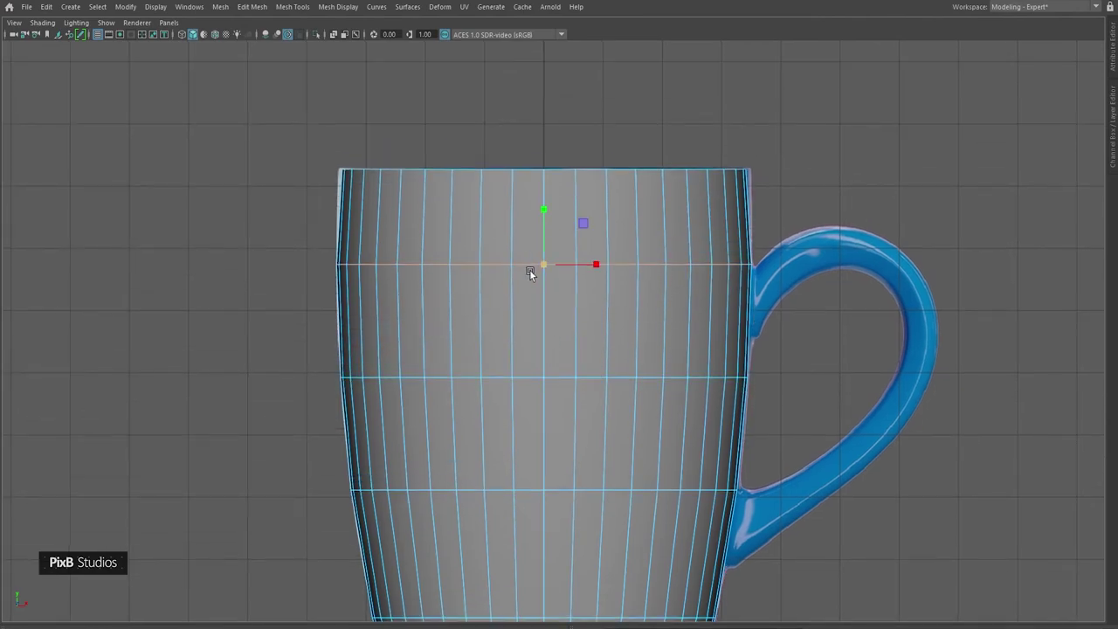
{"action": "left_click_drag", "start_coordinate": [542, 267], "coordinate": [543, 268]}
{"action": "double_click", "coordinate": [502, 173]}
{"action": "middle_click_drag", "start_coordinate": [498, 181], "coordinate": [495, 228], "text": "alt"}
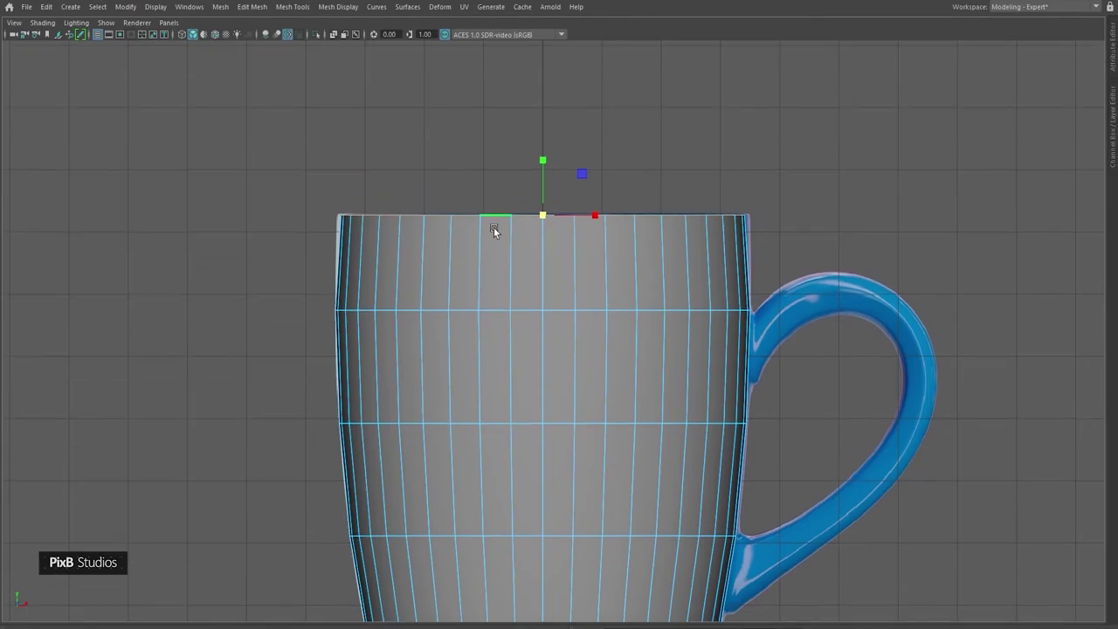
{"action": "right_click_drag", "start_coordinate": [495, 228], "coordinate": [559, 210], "text": "alt"}
{"action": "middle_click_drag", "start_coordinate": [559, 210], "coordinate": [566, 253], "text": "alt"}
{"action": "left_click_drag", "start_coordinate": [549, 243], "coordinate": [555, 244]}
- Insert an edge loop on the mug body level with the underside of the upper handle joint
{"action": "middle_click_drag", "start_coordinate": [555, 374], "coordinate": [550, 219], "text": "alt"}
{"action": "mouse_move", "coordinate": [564, 457]}
{"action": "middle_mouse_down", "text": "alt"}
{"action": "mouse_move", "coordinate": [568, 313]}
{"action": "mouse_move", "coordinate": [582, 311]}
{"action": "mouse_move", "coordinate": [585, 275]}
{"action": "mouse_move", "coordinate": [577, 369]}
{"action": "mouse_move", "coordinate": [568, 367]}
{"action": "mouse_move", "coordinate": [575, 451]}
{"action": "mouse_move", "coordinate": [557, 267]}
{"action": "middle_mouse_up", "text": "alt"}
{"action": "mouse_move", "coordinate": [538, 214]}
{"action": "middle_mouse_down", "text": "alt"}
{"action": "mouse_move", "coordinate": [546, 387]}
{"action": "mouse_move", "coordinate": [552, 252]}
{"action": "mouse_move", "coordinate": [541, 288]}
{"action": "middle_mouse_up", "text": "alt"}
{"action": "right_click_drag", "start_coordinate": [505, 218], "coordinate": [580, 311], "text": "alt"}
{"action": "middle_click_drag", "start_coordinate": [580, 311], "coordinate": [578, 331], "text": "alt"}
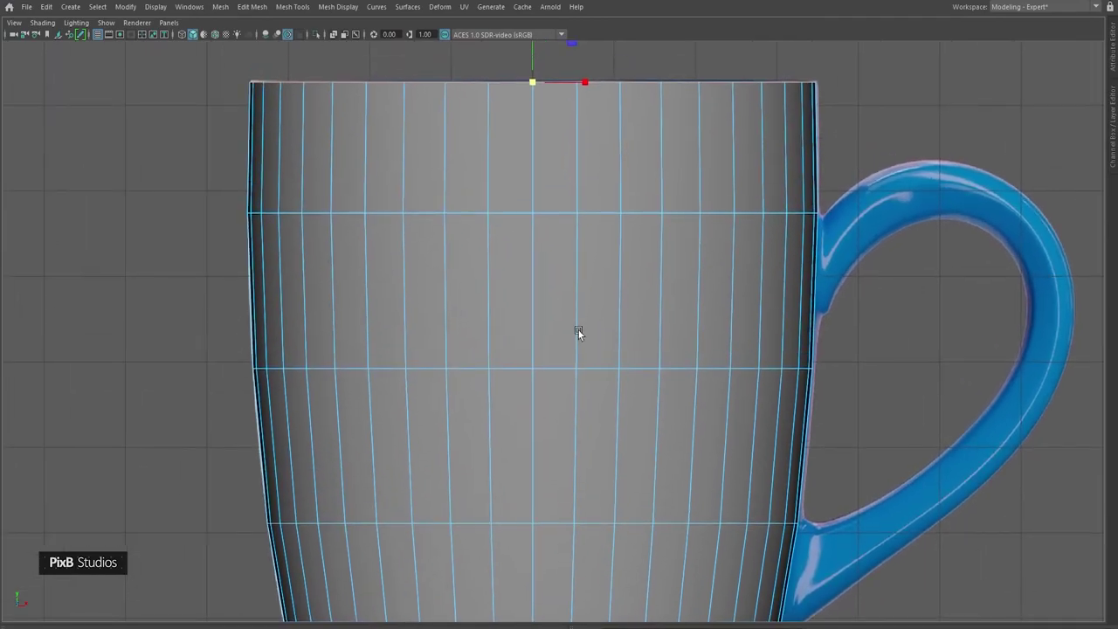
{"action": "key", "text": "ctrl+shift+x"}
{"action": "right_click_drag", "start_coordinate": [578, 330], "coordinate": [643, 329], "text": "ctrl+shift"}
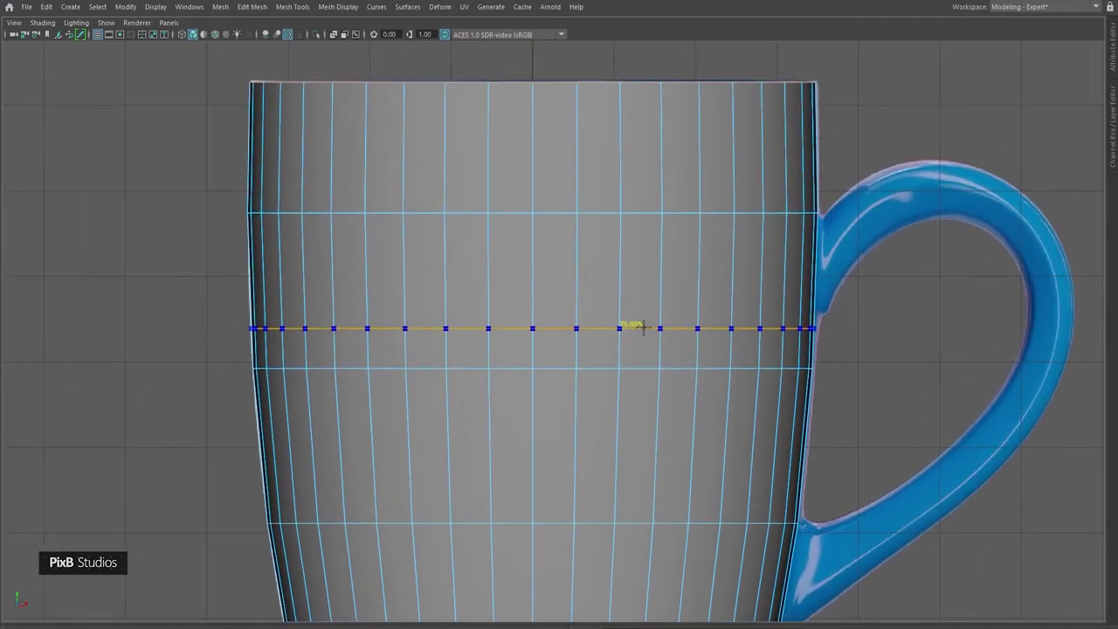
{"action": "left_click", "coordinate": [799, 319], "text": "ctrl"}
- Insert an edge loop on the mug body level with the underside of the lower handle joint
{"action": "middle_click_drag", "start_coordinate": [699, 402], "coordinate": [680, 190], "text": "alt"}
{"action": "right_click_drag", "start_coordinate": [679, 189], "coordinate": [777, 301], "text": "alt"}
{"action": "middle_click_drag", "start_coordinate": [783, 354], "coordinate": [744, 301], "text": "alt"}
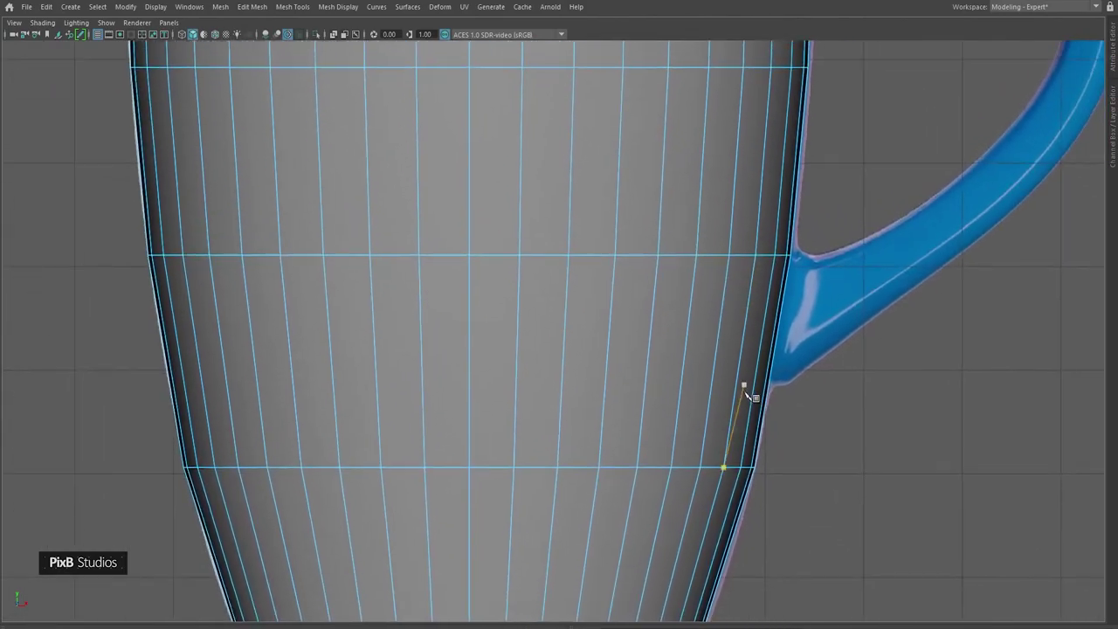
{"action": "left_click", "coordinate": [749, 391], "text": "ctrl"}
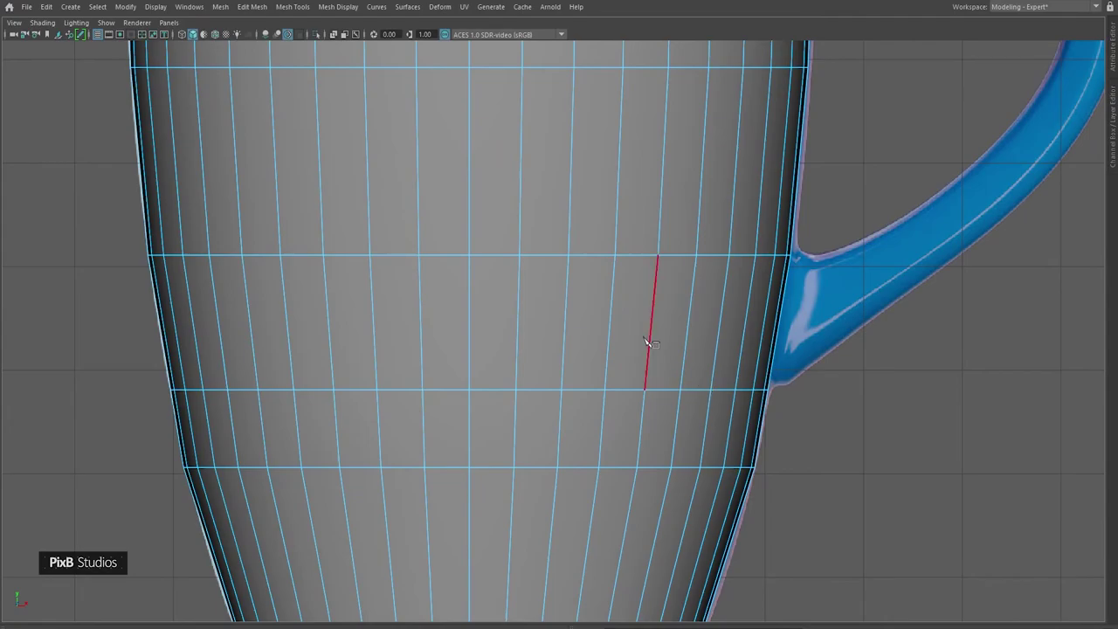
- Examine how the edge loops line up with the upper and lower handle joints in the reference
{"action": "middle_click_drag", "start_coordinate": [746, 313], "coordinate": [684, 426], "text": "alt"}
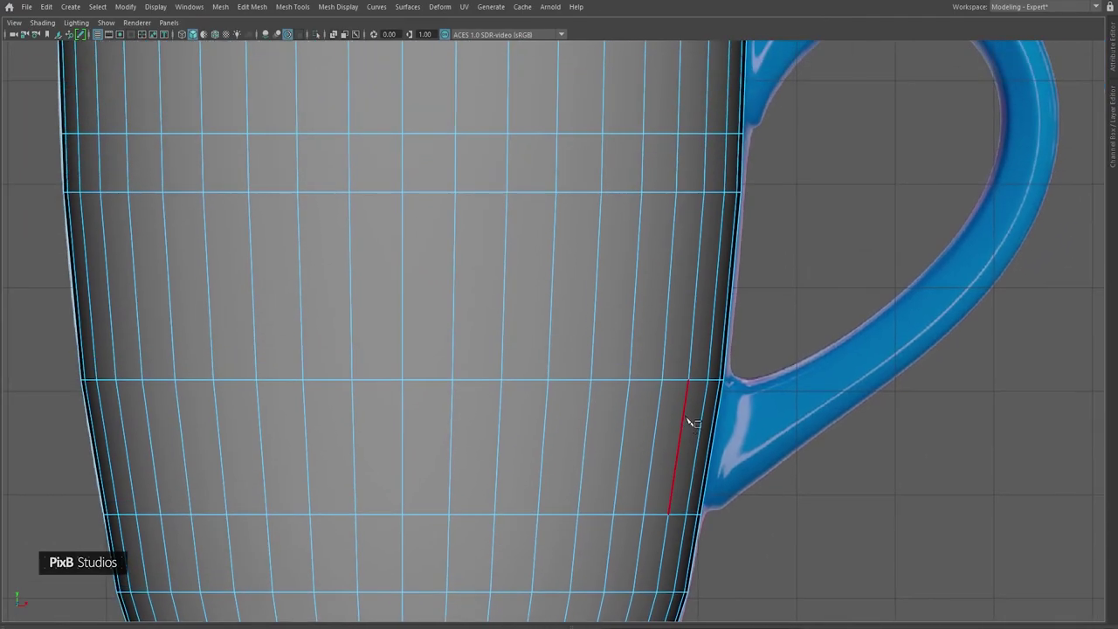
{"action": "right_click_drag", "start_coordinate": [688, 419], "coordinate": [668, 351], "text": "alt"}
{"action": "middle_click_drag", "start_coordinate": [686, 298], "coordinate": [680, 342], "text": "alt"}
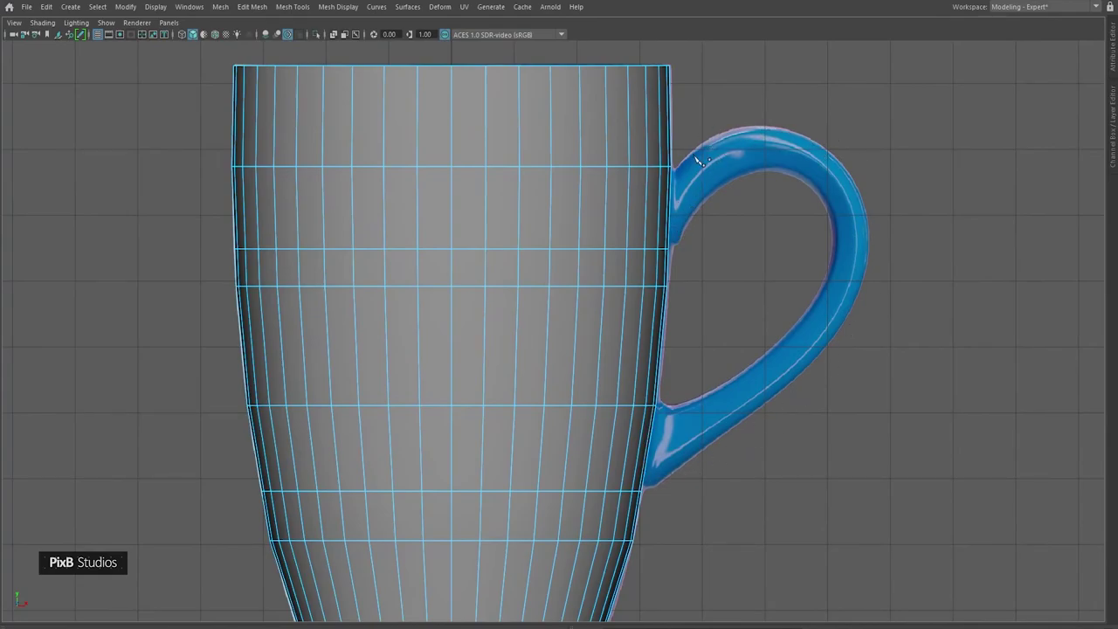
{"action": "middle_click_drag", "start_coordinate": [699, 161], "coordinate": [718, 190], "text": "alt"}
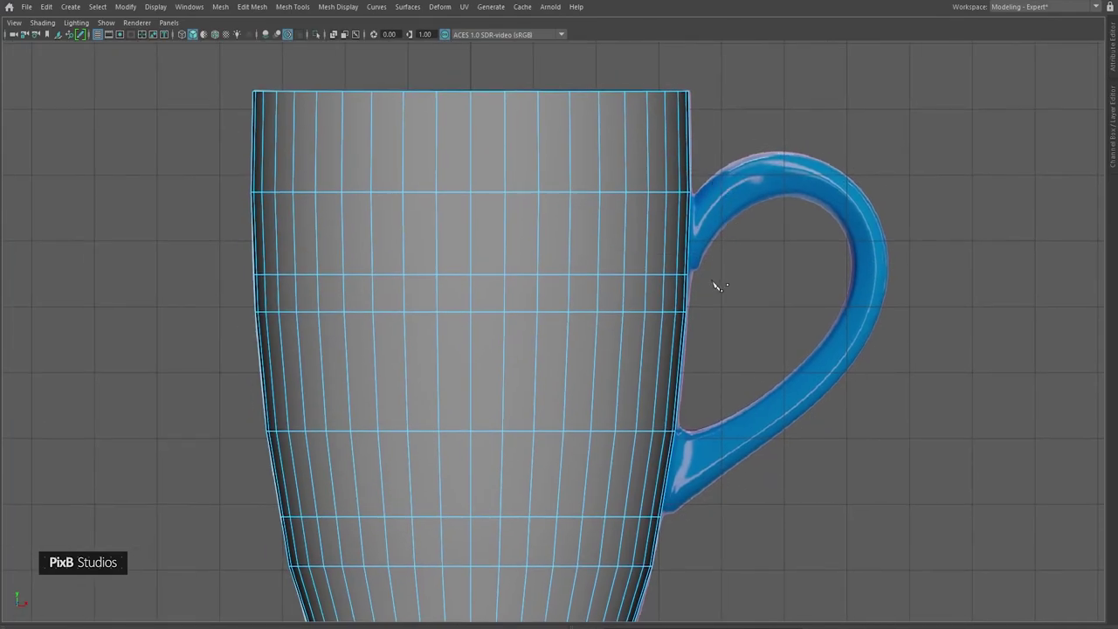
{"action": "middle_click_drag", "start_coordinate": [681, 295], "coordinate": [698, 292], "text": "alt"}
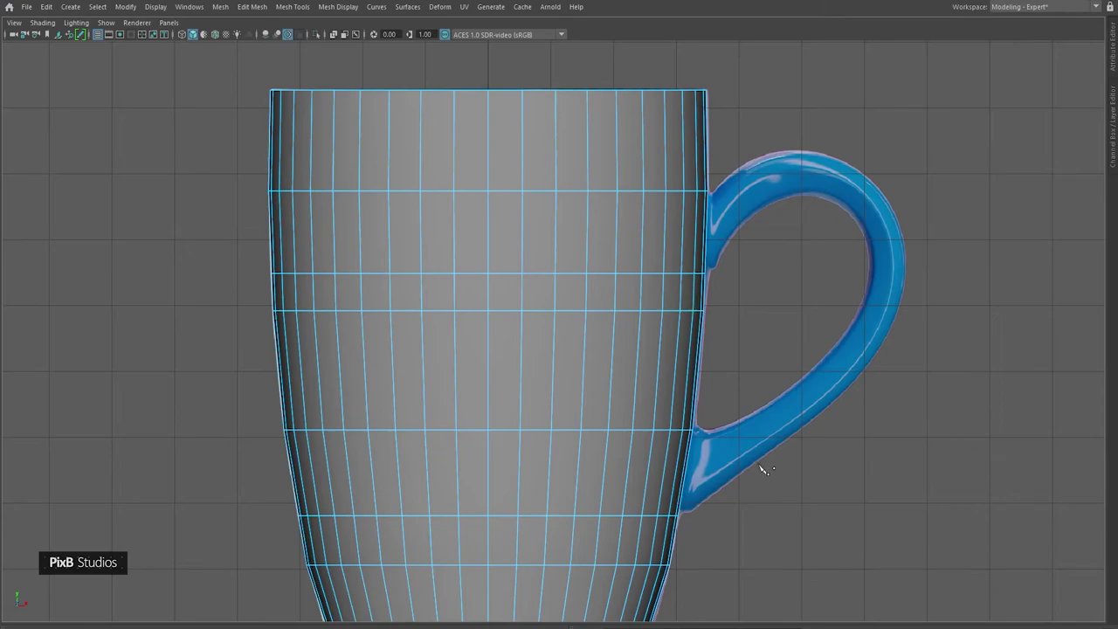
{"action": "middle_click_drag", "start_coordinate": [735, 448], "coordinate": [756, 341], "text": "alt"}
{"action": "middle_click_drag", "start_coordinate": [713, 255], "coordinate": [717, 274], "text": "alt"}
- Scale the loop under the lower handle joint to the mug's outline and select the loop under the upper joint
{"action": "middle_click_drag", "start_coordinate": [582, 281], "coordinate": [633, 208], "text": "alt"}
{"action": "scroll", "coordinate": [633, 210], "scroll_direction": "up", "scroll_amount": 1}
{"action": "double_click", "coordinate": [591, 359]}
{"action": "key", "text": "r"}
{"action": "left_click_drag", "start_coordinate": [568, 358], "coordinate": [569, 356]}
{"action": "middle_click_drag", "start_coordinate": [590, 127], "coordinate": [590, 379], "text": "alt"}
{"action": "scroll", "coordinate": [585, 362], "scroll_direction": "up", "scroll_amount": 1}
{"action": "double_click", "coordinate": [588, 336]}
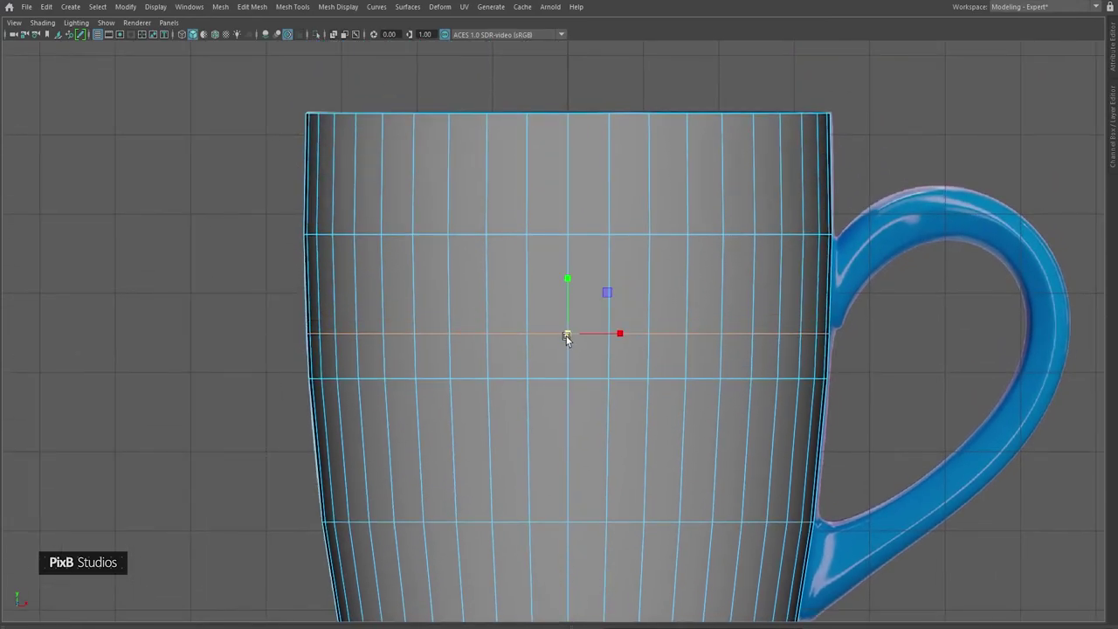
- Insert centered edge loops with Edge Flow in the mug's middle section and in the bands beside the lower and upper handle joints
{"action": "middle_click_drag", "start_coordinate": [566, 339], "coordinate": [565, 217], "text": "alt"}
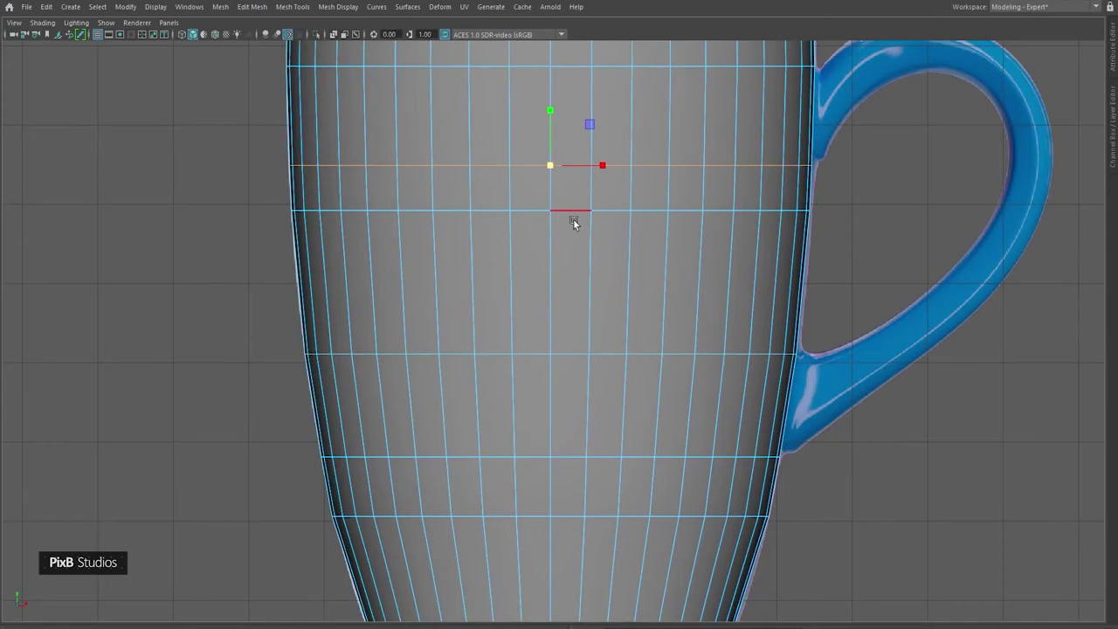
{"action": "key", "text": "ctrl+shift+x"}
{"action": "right_click_drag", "start_coordinate": [590, 221], "coordinate": [642, 220], "text": "ctrl+shift"}
{"action": "middle_click", "coordinate": [629, 260], "text": "ctrl"}
{"action": "middle_click_drag", "start_coordinate": [605, 376], "coordinate": [609, 205], "text": "alt"}
{"action": "middle_click_drag", "start_coordinate": [610, 246], "coordinate": [605, 232], "text": "alt"}
{"action": "middle_click", "coordinate": [628, 217], "text": "ctrl"}
{"action": "middle_click_drag", "start_coordinate": [645, 142], "coordinate": [655, 428], "text": "alt"}
{"action": "middle_click", "coordinate": [660, 172], "text": "ctrl"}
- Try to insert an edge loop with Edge Flow close to the mug's base, and undo it
{"action": "middle_click_drag", "start_coordinate": [664, 156], "coordinate": [660, 83], "text": "alt"}
{"action": "middle_click_drag", "start_coordinate": [665, 455], "coordinate": [668, 169], "text": "alt"}
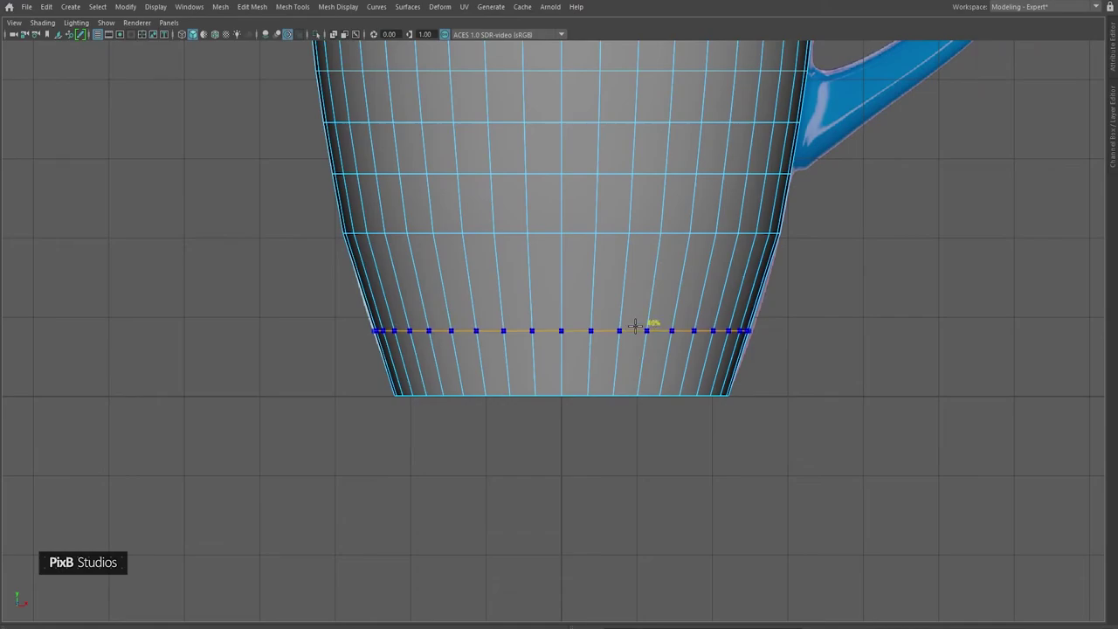
{"action": "right_click", "coordinate": [643, 354], "text": "ctrl+shift"}
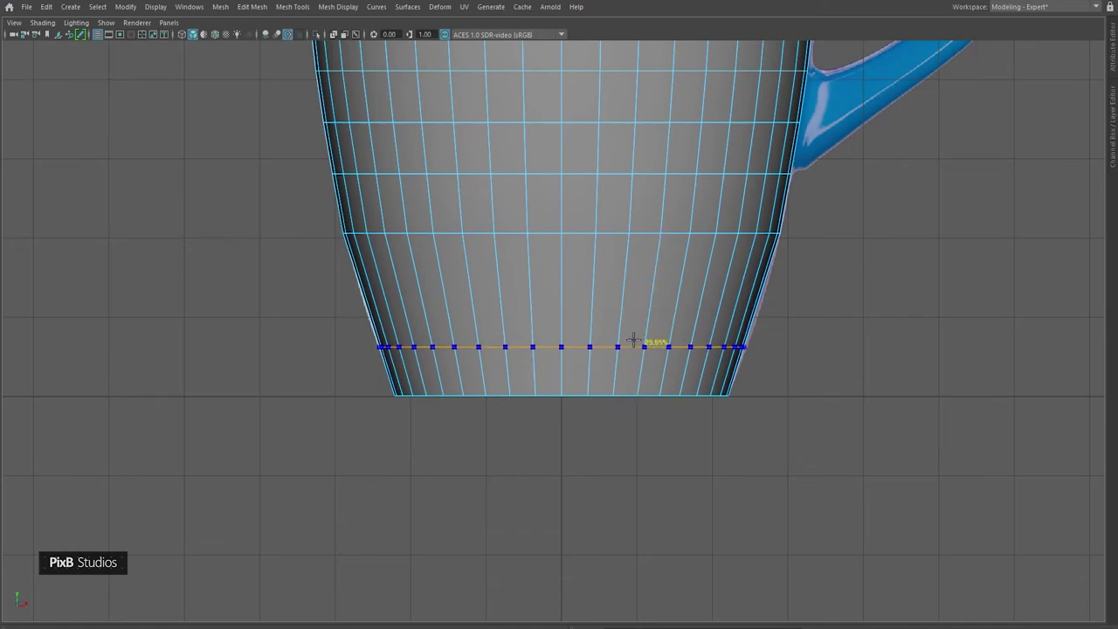
{"action": "left_click", "coordinate": [631, 364], "text": "ctrl"}
{"action": "middle_click_drag", "start_coordinate": [623, 325], "coordinate": [638, 363], "text": "alt"}
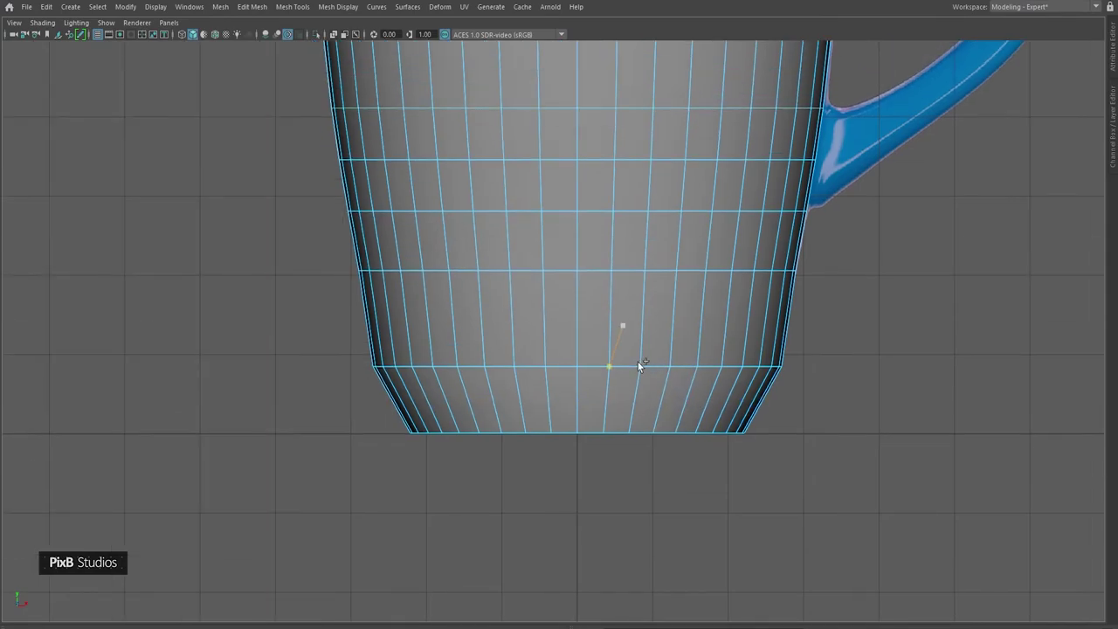
{"action": "key", "text": "q"}
{"action": "right_click", "coordinate": [639, 362]}
{"action": "right_click_drag", "start_coordinate": [637, 299], "coordinate": [637, 296]}
{"action": "key", "text": "ctrl+z"}
- Insert an edge loop just above the mug's bottom edge with Edge Flow off
{"action": "right_click_drag", "start_coordinate": [607, 357], "coordinate": [649, 451], "text": "alt"}
{"action": "middle_click_drag", "start_coordinate": [648, 451], "coordinate": [657, 407], "text": "alt"}
{"action": "right_click_drag", "start_coordinate": [636, 383], "coordinate": [678, 278]}
{"action": "right_click_drag", "start_coordinate": [715, 280], "coordinate": [738, 278], "text": "ctrl+shift"}
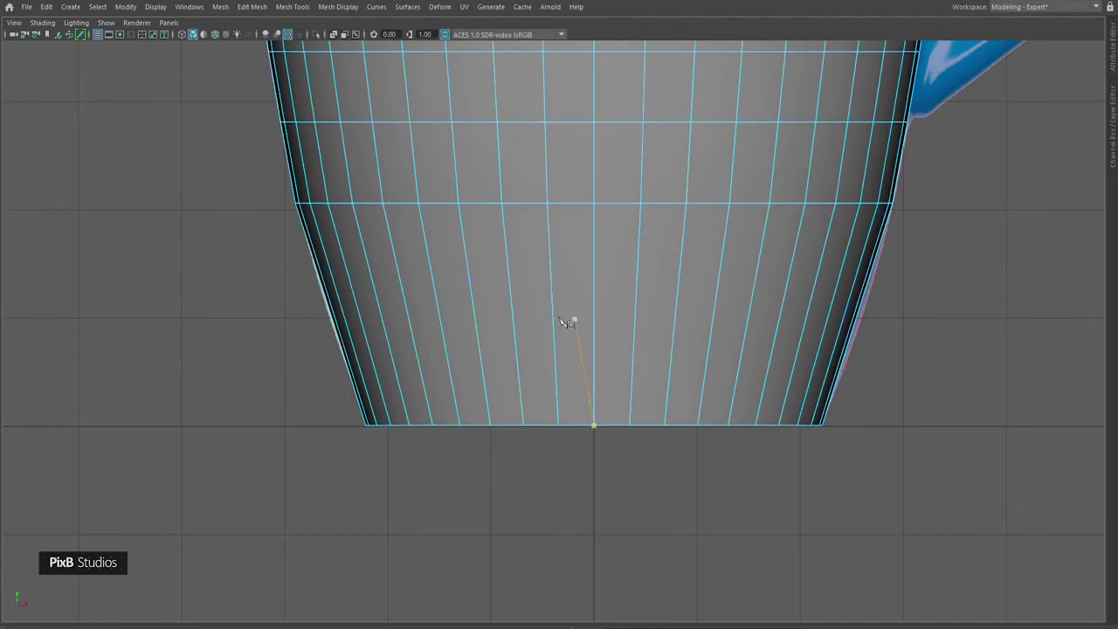
{"action": "right_click_drag", "start_coordinate": [562, 322], "coordinate": [689, 352], "text": "alt"}
{"action": "middle_click_drag", "start_coordinate": [689, 352], "coordinate": [657, 308], "text": "alt"}
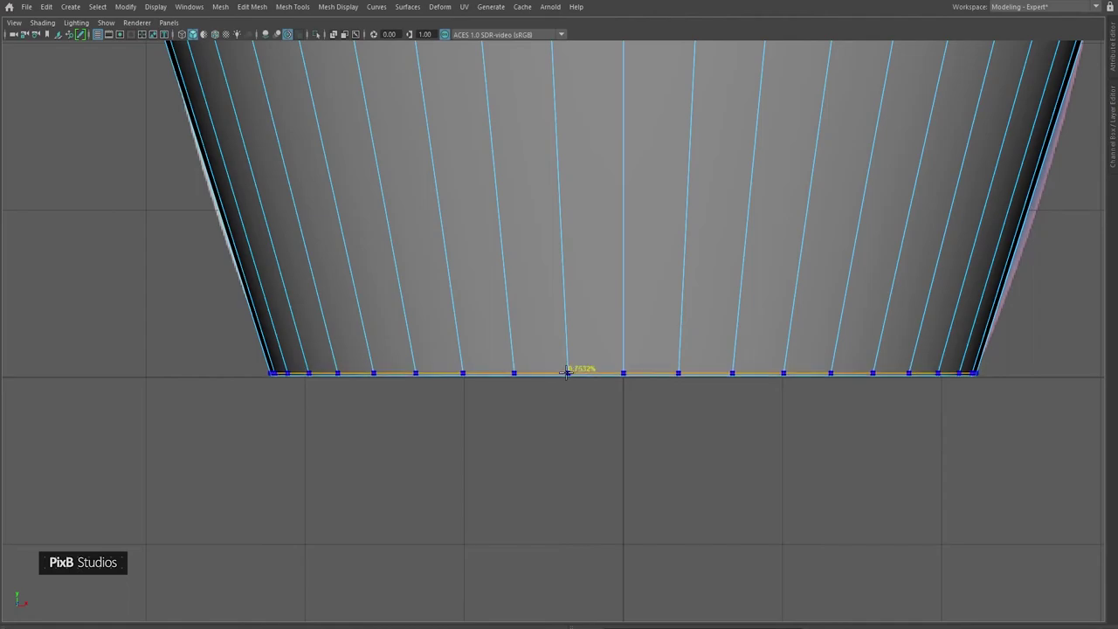
{"action": "left_click", "coordinate": [567, 371], "text": "ctrl"}
- Insert a centered edge loop with Edge Flow between the base and the next loop up the mug body
{"action": "key", "text": "q"}
{"action": "right_click_drag", "start_coordinate": [583, 351], "coordinate": [591, 229]}
{"action": "scroll", "coordinate": [576, 243], "scroll_direction": "down", "scroll_amount": 5}
{"action": "middle_click_drag", "start_coordinate": [587, 233], "coordinate": [581, 313], "text": "alt"}
{"action": "key", "text": "ctrl+shift+x"}
{"action": "right_click_drag", "start_coordinate": [580, 314], "coordinate": [602, 273], "text": "ctrl+shift"}
{"action": "middle_click", "coordinate": [593, 369], "text": "ctrl"}
- Scale the centered loop in the lower body and the base vertices to match the reference outline
{"action": "key", "text": "q"}
{"action": "scroll", "coordinate": [541, 254], "scroll_direction": "up", "scroll_amount": 2}
{"action": "double_click", "coordinate": [564, 355]}
{"action": "key", "text": "r"}
{"action": "left_click_drag", "start_coordinate": [583, 353], "coordinate": [583, 354]}
{"action": "middle_click_drag", "start_coordinate": [578, 387], "coordinate": [578, 339], "text": "alt"}
{"action": "right_click_drag", "start_coordinate": [630, 353], "coordinate": [572, 353]}
{"action": "left_click_drag", "start_coordinate": [364, 368], "coordinate": [946, 513]}
{"action": "left_click_drag", "start_coordinate": [587, 406], "coordinate": [584, 408]}
- Delete the edge loop just above the base and bevel the mug's bottom edge loop
{"action": "right_click_drag", "start_coordinate": [576, 379], "coordinate": [558, 268]}
{"action": "double_click", "coordinate": [561, 307]}
{"action": "double_click", "coordinate": [565, 404]}
{"action": "right_click_drag", "start_coordinate": [687, 342], "coordinate": [529, 373], "text": "shift"}
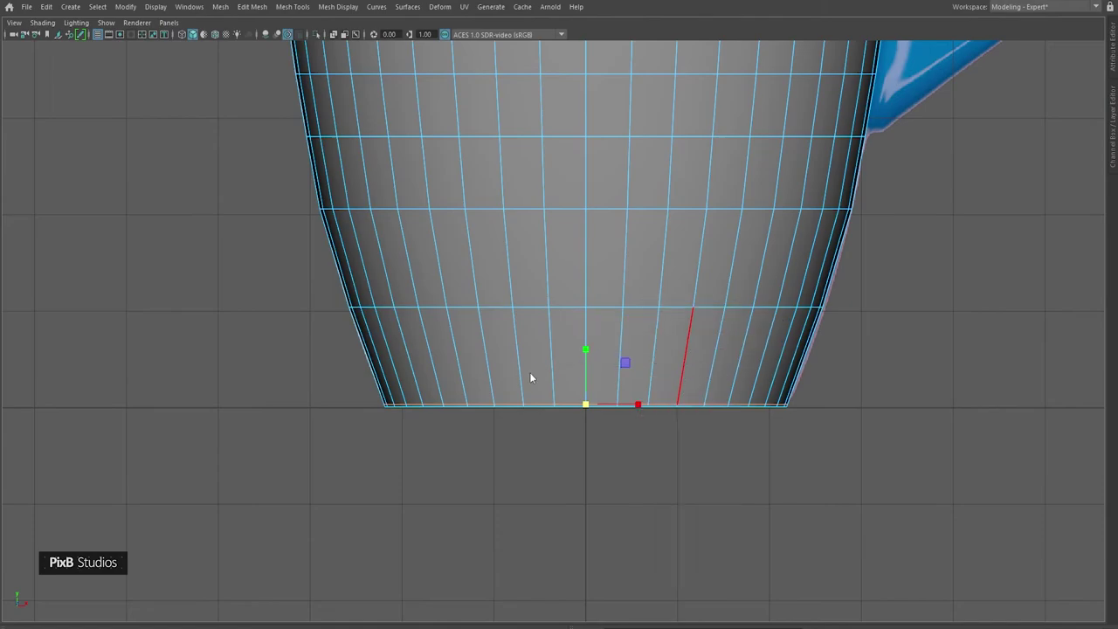
{"action": "double_click", "coordinate": [561, 411]}
{"action": "key", "text": "ctrl+b"}
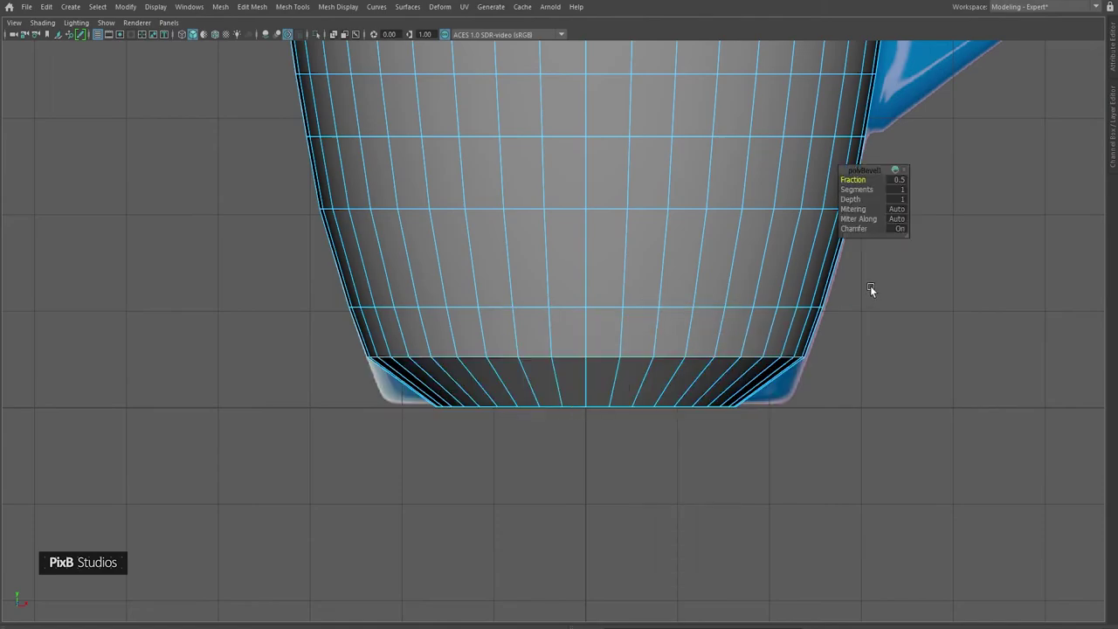
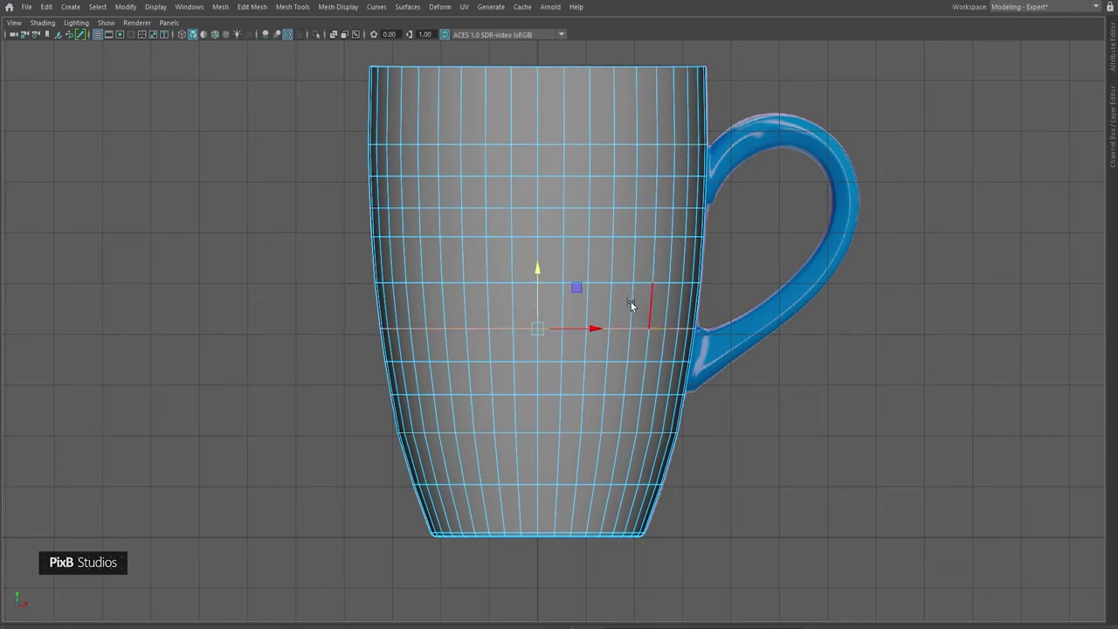
- Slide the loop at the top of the lower handle joint upward along the body and select the loop under that joint
{"action": "left_click_drag", "start_coordinate": [539, 288], "coordinate": [539, 283], "text": "ctrl+shift"}
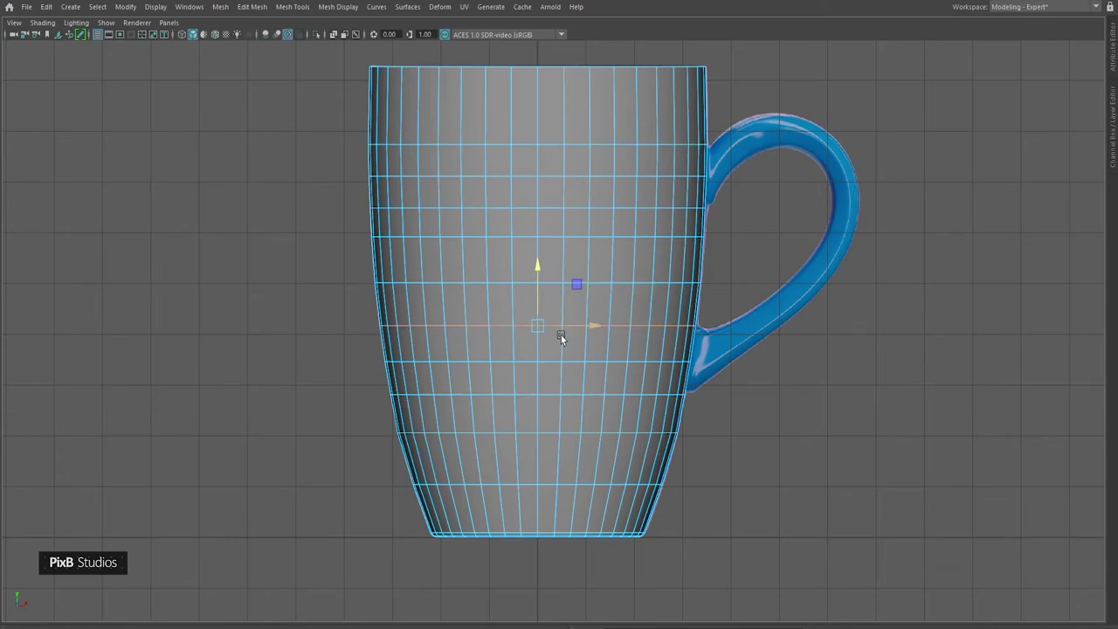
{"action": "right_click_drag", "start_coordinate": [562, 335], "coordinate": [587, 373], "text": "alt"}
{"action": "middle_click_drag", "start_coordinate": [587, 373], "coordinate": [570, 302], "text": "alt"}
{"action": "double_click", "coordinate": [583, 326]}
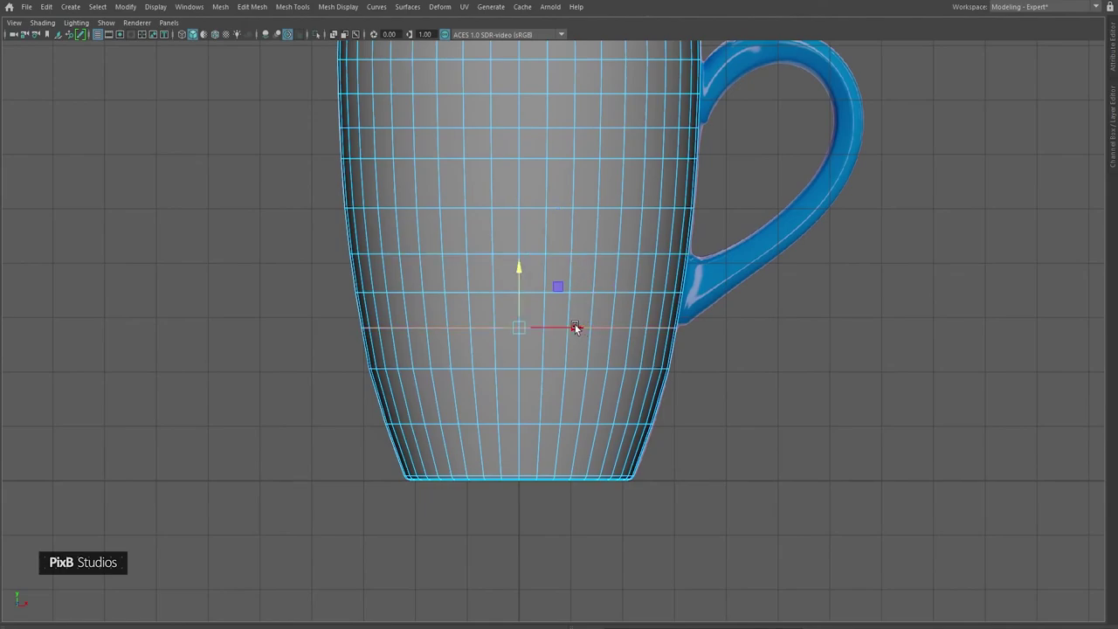
- Assign a new Lambert material to the two face bands level with the upper and lower handle joints
{"action": "right_click", "coordinate": [549, 283]}
{"action": "right_click_drag", "start_coordinate": [549, 283], "coordinate": [551, 304]}
{"action": "left_click_drag", "start_coordinate": [325, 271], "coordinate": [740, 320]}
{"action": "middle_click_drag", "start_coordinate": [684, 270], "coordinate": [705, 354], "text": "alt"}
{"action": "left_click_drag", "start_coordinate": [335, 184], "coordinate": [745, 165]}
{"action": "right_click", "coordinate": [656, 185]}
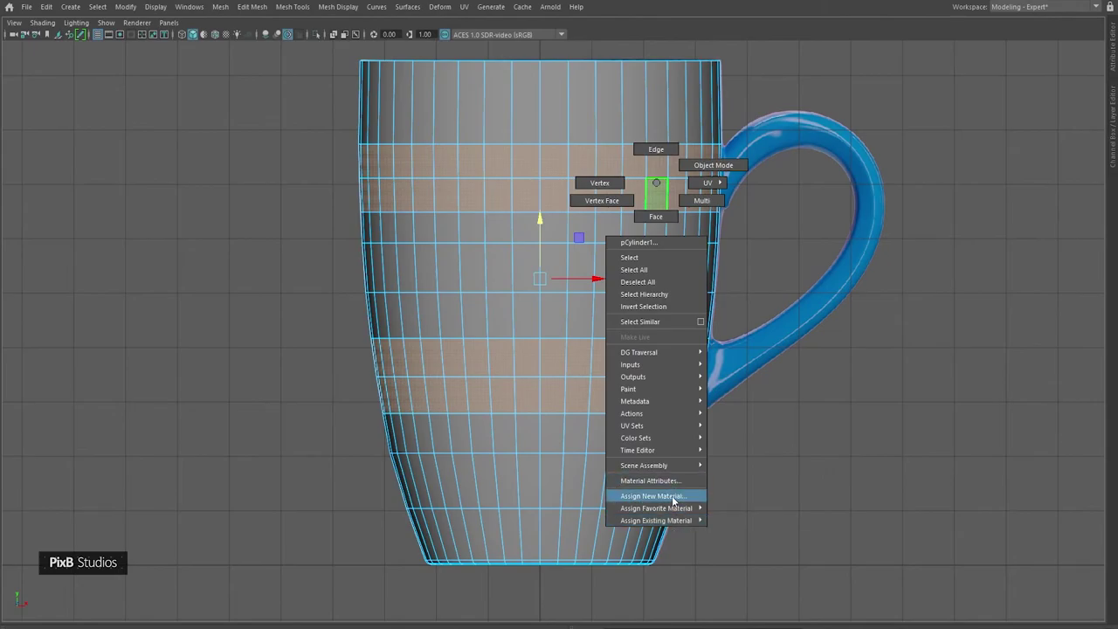
{"action": "left_click", "coordinate": [671, 496]}
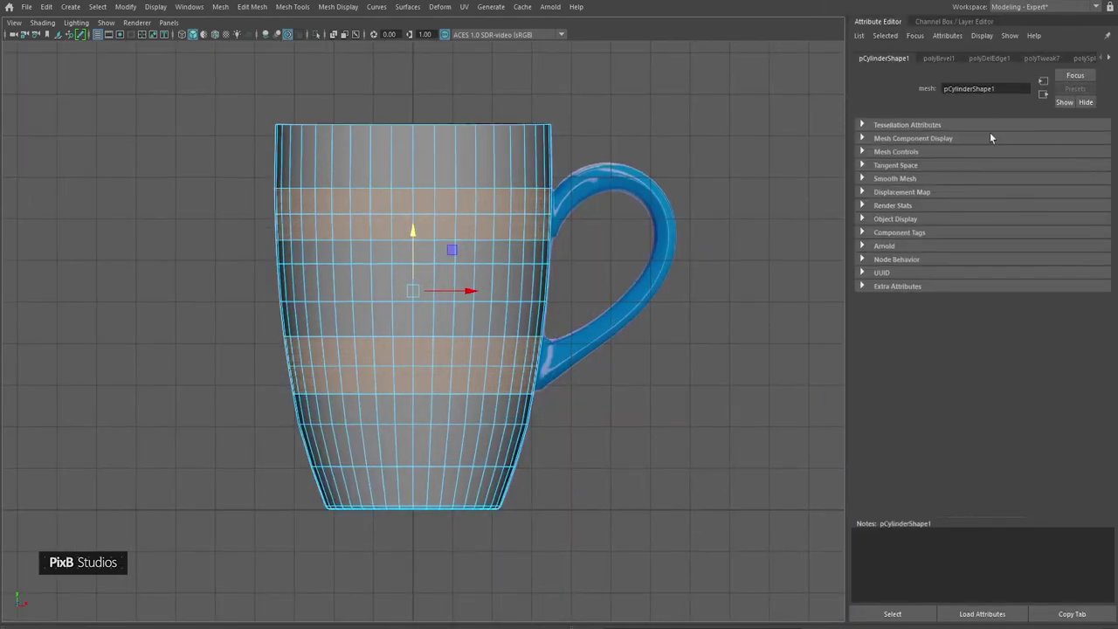
- Return the mug to object selection and delete its construction history
{"action": "key", "text": "F8"}
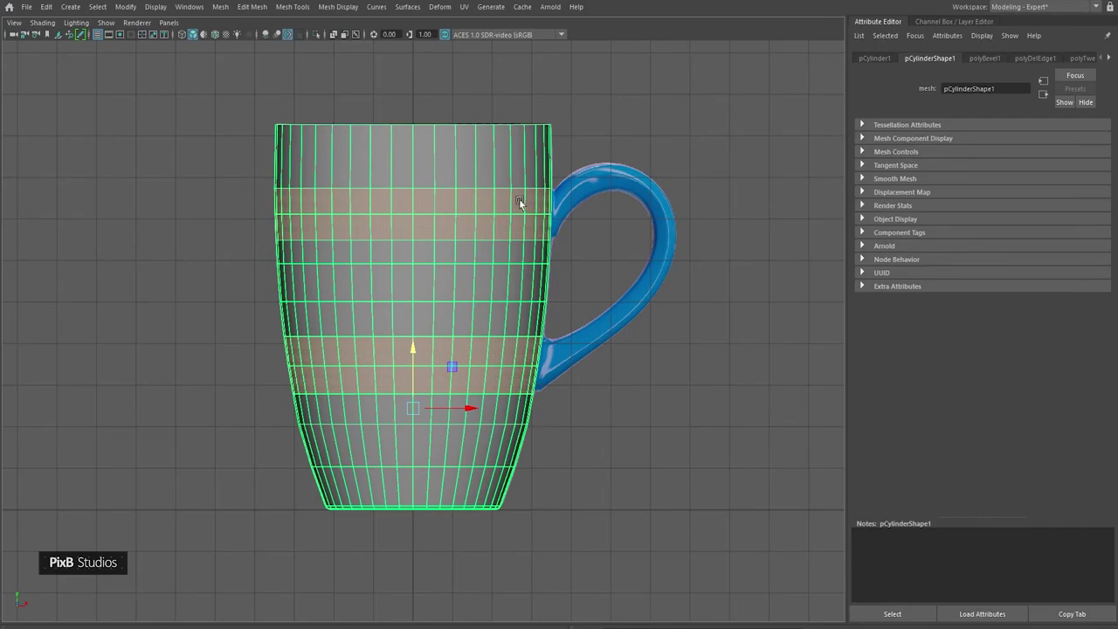
{"action": "key", "text": "alt+shift+d"}
{"action": "right_click_drag", "start_coordinate": [574, 162], "coordinate": [814, 82]}
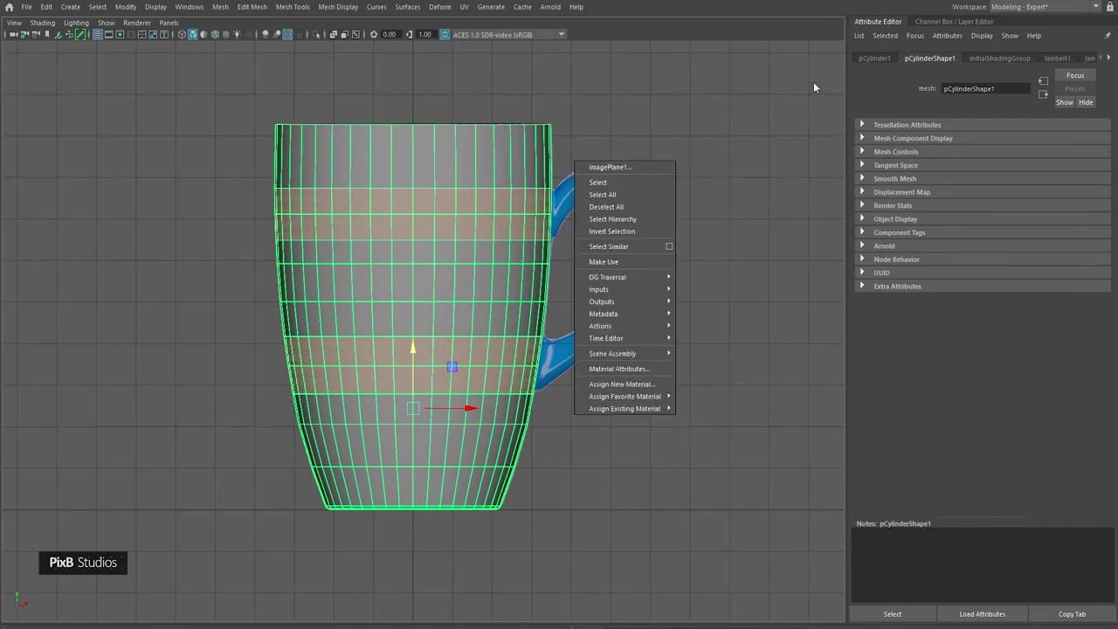
{"action": "right_click_drag", "start_coordinate": [521, 150], "coordinate": [651, 114]}
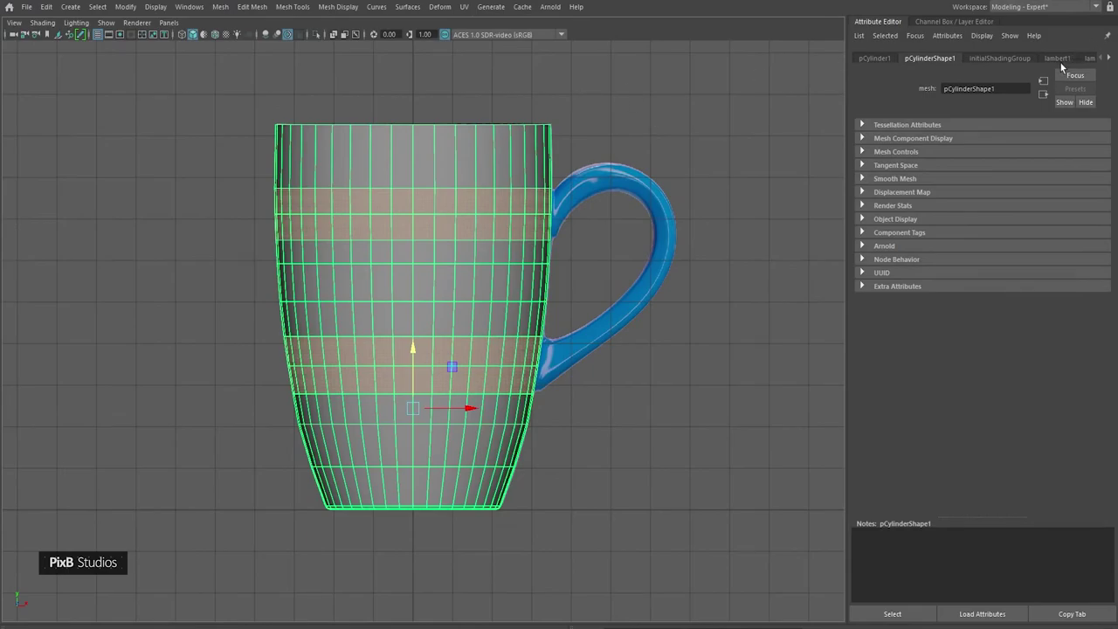
- Set the lambert2 material's color to the muted red from the color history and deselect the mug
{"action": "scroll", "coordinate": [1050, 58], "scroll_direction": "down", "scroll_amount": 3}
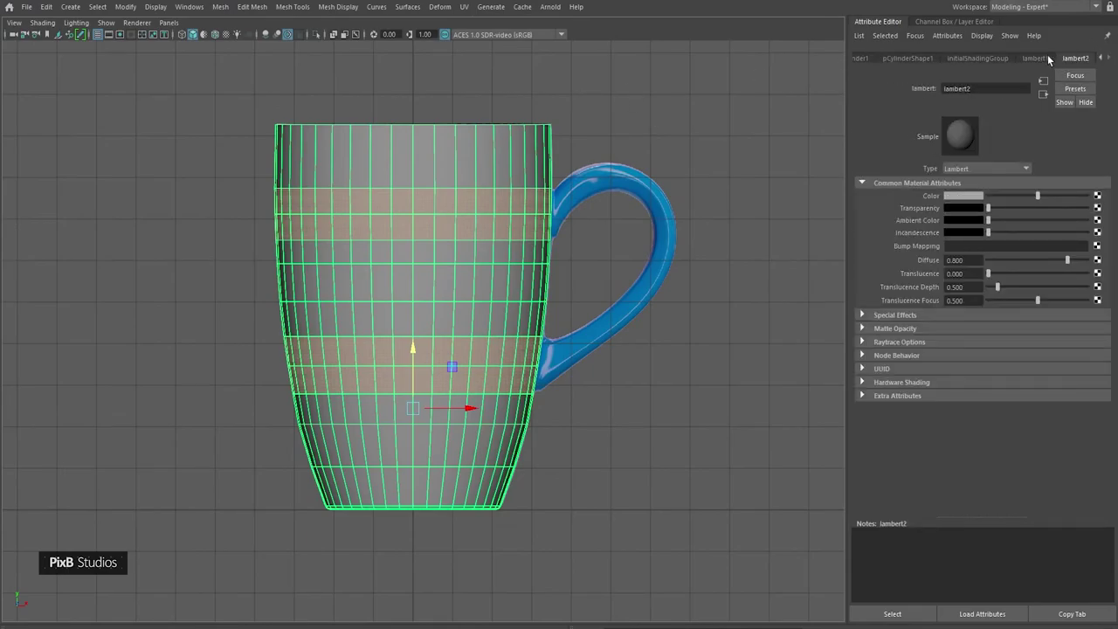
{"action": "left_click", "coordinate": [969, 196]}
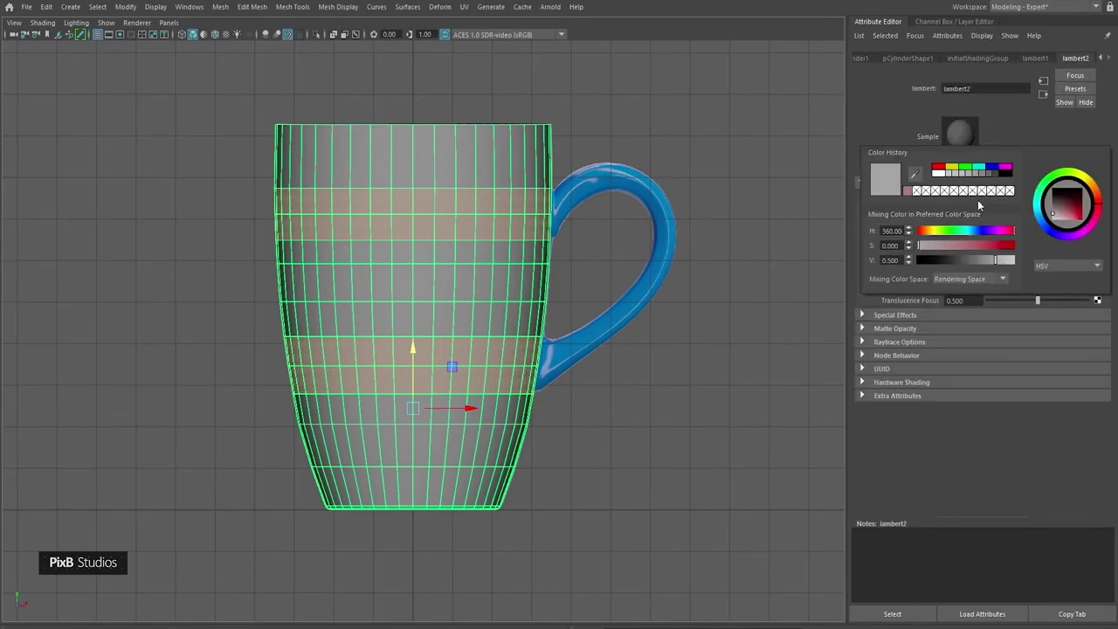
{"action": "left_click", "coordinate": [909, 193]}
{"action": "right_click_drag", "start_coordinate": [393, 205], "coordinate": [686, 72]}
{"action": "left_click", "coordinate": [729, 93]}
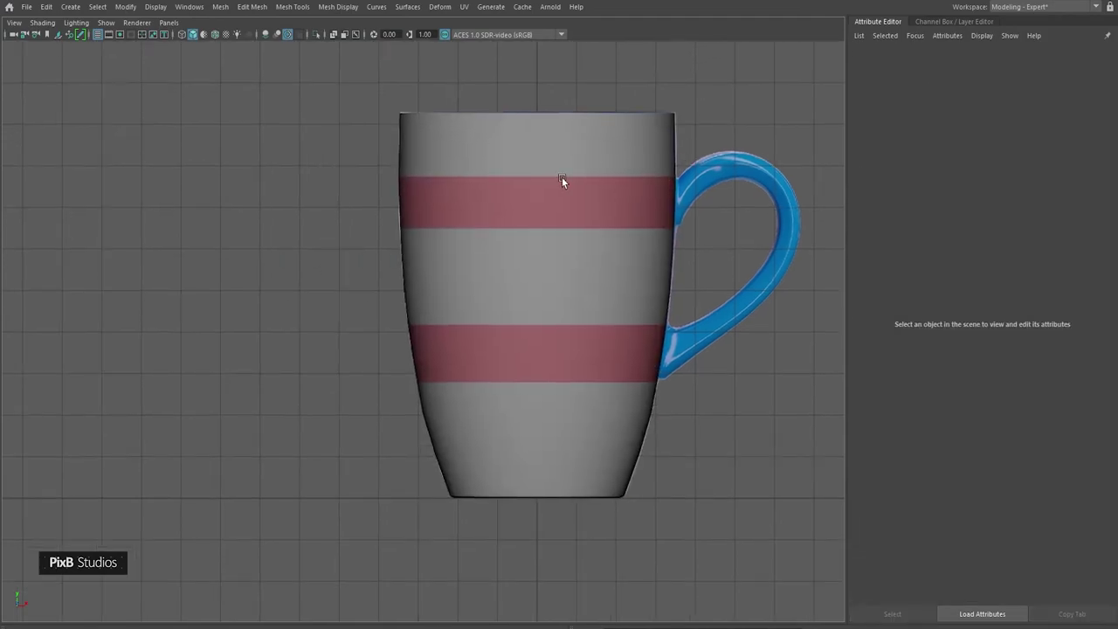
- Examine the colored bands against the handle joints, selecting the edge loops that bound the upper band
{"action": "left_click", "coordinate": [561, 178]}
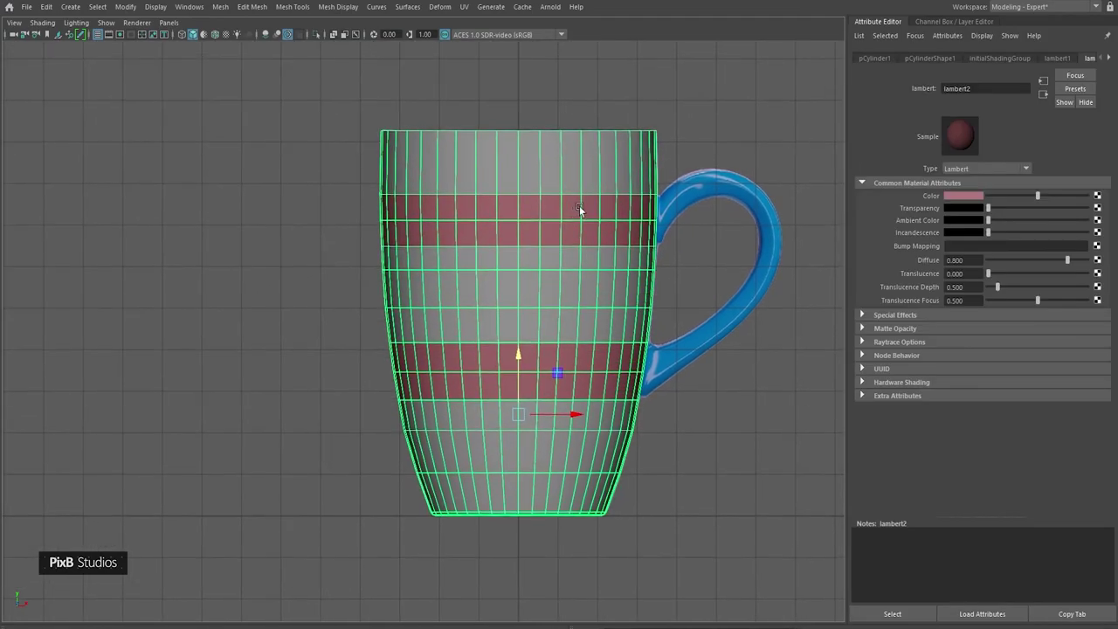
{"action": "right_click_drag", "start_coordinate": [570, 221], "coordinate": [562, 164]}
{"action": "double_click", "coordinate": [551, 246]}
{"action": "double_click", "coordinate": [549, 194]}
{"action": "middle_click_drag", "start_coordinate": [588, 210], "coordinate": [553, 180], "text": "alt"}
{"action": "right_click_drag", "start_coordinate": [552, 180], "coordinate": [583, 231], "text": "alt"}
{"action": "middle_click_drag", "start_coordinate": [583, 231], "coordinate": [568, 234], "text": "alt"}
{"action": "right_click_drag", "start_coordinate": [569, 235], "coordinate": [588, 233], "text": "alt"}
{"action": "middle_click_drag", "start_coordinate": [569, 219], "coordinate": [567, 228], "text": "alt"}
{"action": "right_click_drag", "start_coordinate": [566, 227], "coordinate": [582, 237], "text": "alt"}
{"action": "middle_click_drag", "start_coordinate": [583, 237], "coordinate": [578, 240], "text": "alt"}
- Insert centered edge loops with Edge Flow in the section between the colored bands and in the body below the lower band
{"action": "right_click_drag", "start_coordinate": [570, 266], "coordinate": [574, 213], "text": "shift"}
{"action": "right_click", "coordinate": [537, 230], "text": "shift"}
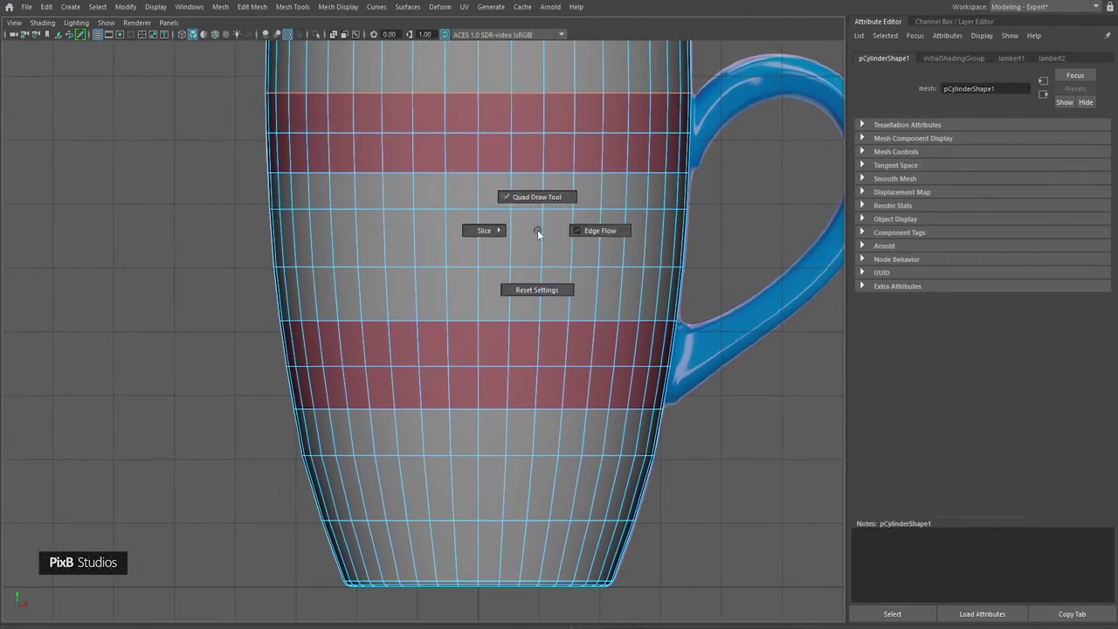
{"action": "middle_click", "coordinate": [519, 240], "text": "ctrl"}
{"action": "middle_click_drag", "start_coordinate": [549, 250], "coordinate": [531, 166], "text": "alt"}
{"action": "middle_click", "coordinate": [513, 399], "text": "ctrl"}
{"action": "middle_click", "coordinate": [502, 477], "text": "ctrl"}
- Try to insert an edge loop with Edge Flow between the rim and the upper colored band, and undo it
{"action": "middle_click_drag", "start_coordinate": [516, 293], "coordinate": [511, 471], "text": "alt"}
{"action": "middle_click_drag", "start_coordinate": [530, 369], "coordinate": [528, 432], "text": "alt"}
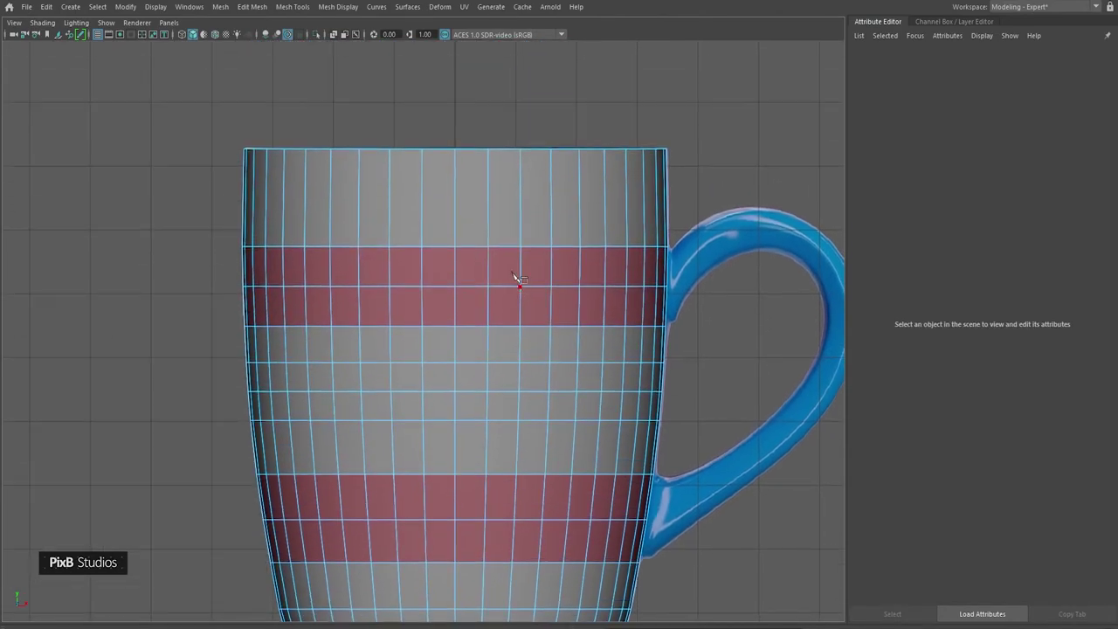
{"action": "left_click", "coordinate": [494, 184], "text": "ctrl"}
{"action": "middle_click_drag", "start_coordinate": [486, 187], "coordinate": [512, 238], "text": "alt"}
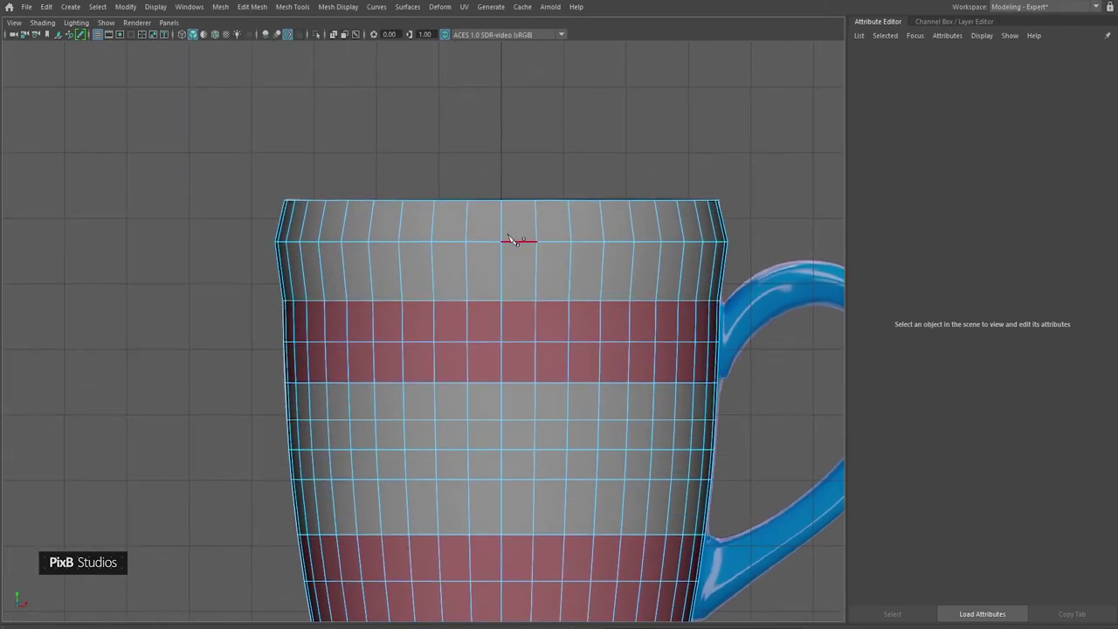
{"action": "key", "text": "ctrl+z"}
{"action": "key", "text": "q"}
- Insert an edge loop just below the mug's rim with Edge Flow off
{"action": "right_click_drag", "start_coordinate": [504, 210], "coordinate": [509, 106]}
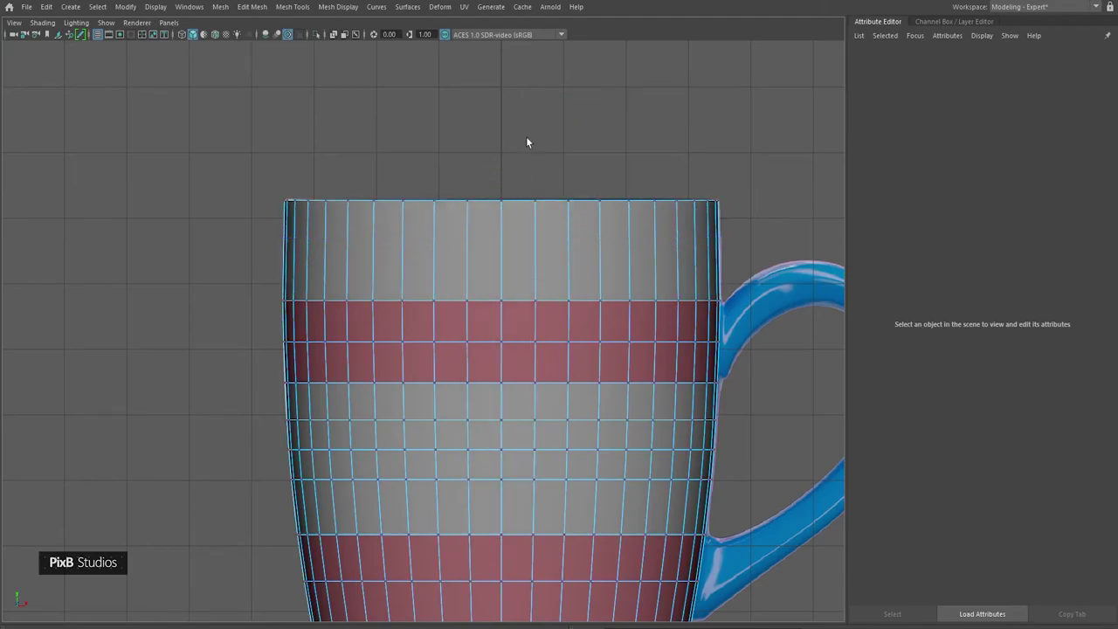
{"action": "right_click_drag", "start_coordinate": [517, 224], "coordinate": [559, 185]}
{"action": "right_click_drag", "start_coordinate": [466, 142], "coordinate": [535, 151], "text": "alt"}
{"action": "middle_click_drag", "start_coordinate": [535, 151], "coordinate": [561, 246], "text": "alt"}
{"action": "right_click_drag", "start_coordinate": [561, 245], "coordinate": [613, 242], "text": "shift"}
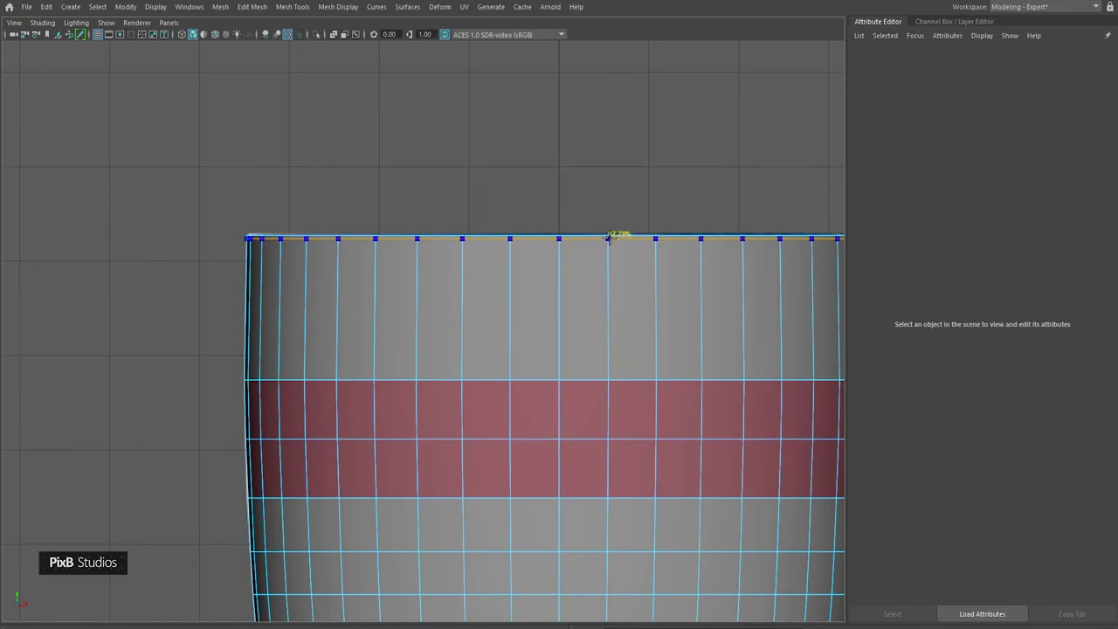
{"action": "left_click", "coordinate": [609, 239], "text": "ctrl"}
- Insert a centered edge loop with Edge Flow between the rim and the upper colored band
{"action": "right_click_drag", "start_coordinate": [586, 257], "coordinate": [626, 221]}
{"action": "key", "text": "ctrl+shift+x"}
{"action": "right_click_drag", "start_coordinate": [502, 242], "coordinate": [529, 229], "text": "shift"}
{"action": "middle_click", "coordinate": [532, 274], "text": "ctrl"}
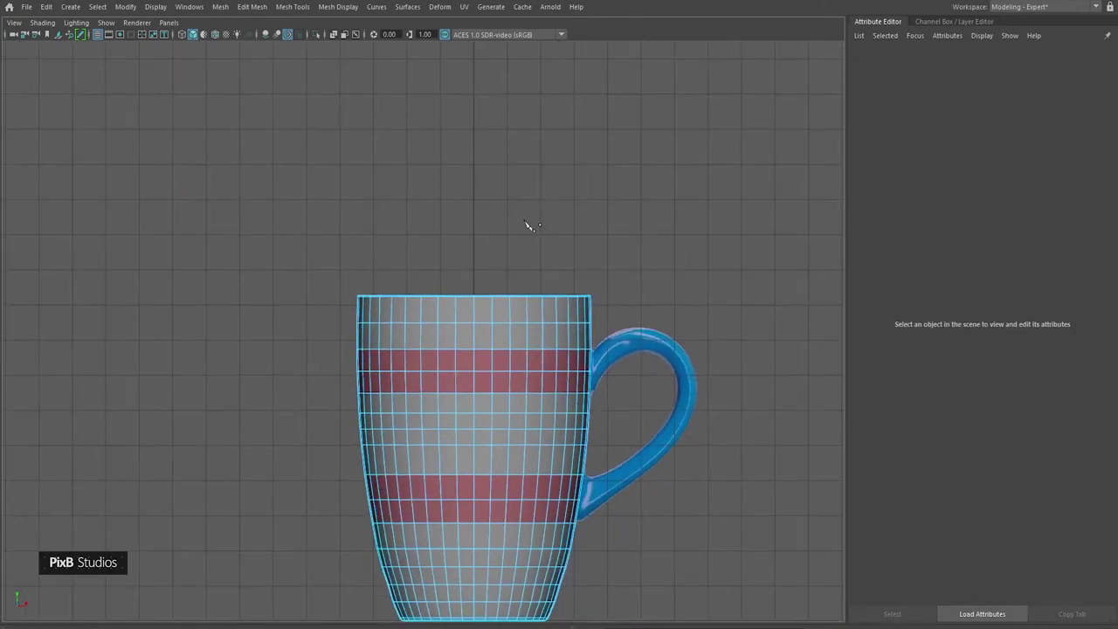
- Hide the Attribute Editor and apply Edit Edge Flow to the first loop below the upper colored band
{"action": "middle_click_drag", "start_coordinate": [485, 302], "coordinate": [459, 214], "text": "alt"}
{"action": "right_click_drag", "start_coordinate": [457, 212], "coordinate": [560, 271], "text": "alt"}
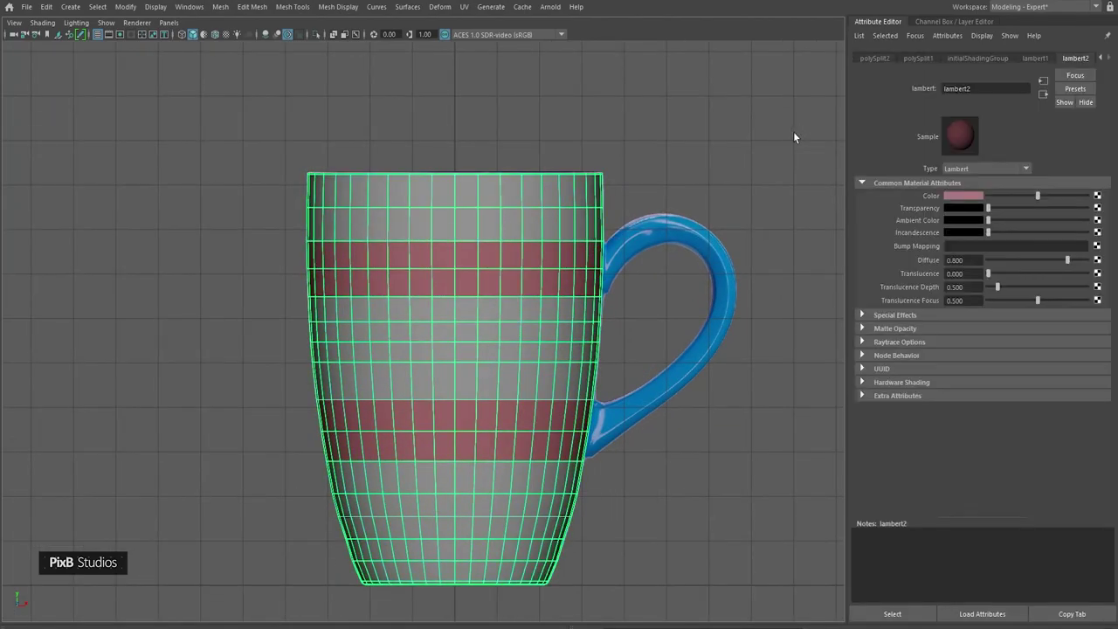
{"action": "left_click", "coordinate": [886, 24]}
{"action": "right_click_drag", "start_coordinate": [711, 144], "coordinate": [711, 100]}
{"action": "right_click_drag", "start_coordinate": [580, 160], "coordinate": [699, 219], "text": "alt"}
{"action": "middle_click_drag", "start_coordinate": [699, 219], "coordinate": [623, 93], "text": "alt"}
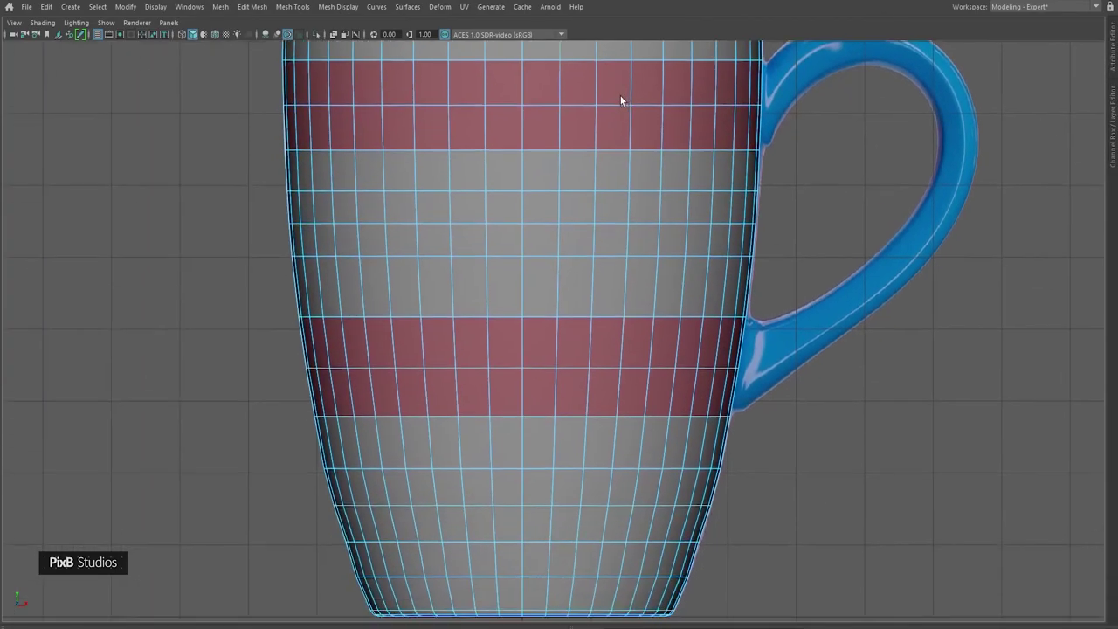
{"action": "right_click_drag", "start_coordinate": [573, 173], "coordinate": [563, 293], "text": "shift"}
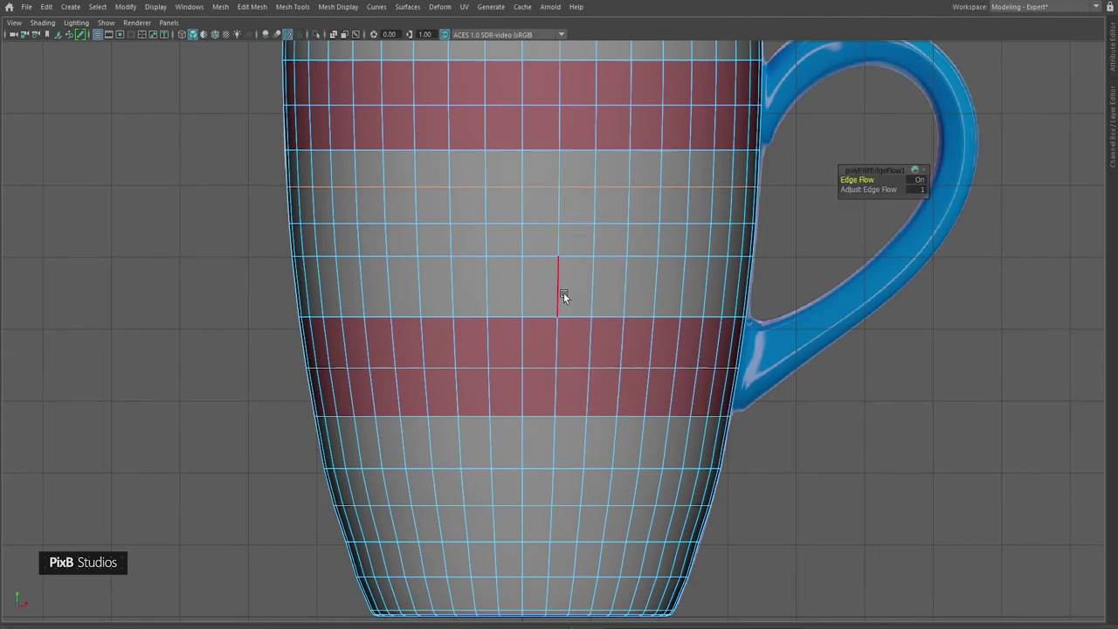
- Apply Edit Edge Flow to each edge loop in the gray section between the two colored bands
{"action": "double_click", "coordinate": [506, 229]}
{"action": "key", "text": "g"}
{"action": "double_click", "coordinate": [512, 190]}
{"action": "key", "text": "g"}
{"action": "double_click", "coordinate": [512, 233]}
{"action": "key", "text": "g"}
{"action": "double_click", "coordinate": [512, 269]}
{"action": "key", "text": "g"}
- Apply Edit Edge Flow to each edge loop below the lower colored band, working down toward the base
{"action": "middle_click_drag", "start_coordinate": [520, 377], "coordinate": [515, 269], "text": "alt"}
{"action": "double_click", "coordinate": [506, 362]}
{"action": "key", "text": "g"}
{"action": "double_click", "coordinate": [506, 397]}
{"action": "key", "text": "g"}
{"action": "double_click", "coordinate": [505, 432]}
{"action": "key", "text": "g"}
{"action": "double_click", "coordinate": [503, 468]}
{"action": "key", "text": "g"}
- Reapply Edit Edge Flow to the loops below the lower colored band, working back up from the base
{"action": "double_click", "coordinate": [503, 434]}
{"action": "key", "text": "g"}
{"action": "double_click", "coordinate": [497, 386]}
{"action": "key", "text": "g"}
{"action": "double_click", "coordinate": [502, 353]}
{"action": "key", "text": "g"}
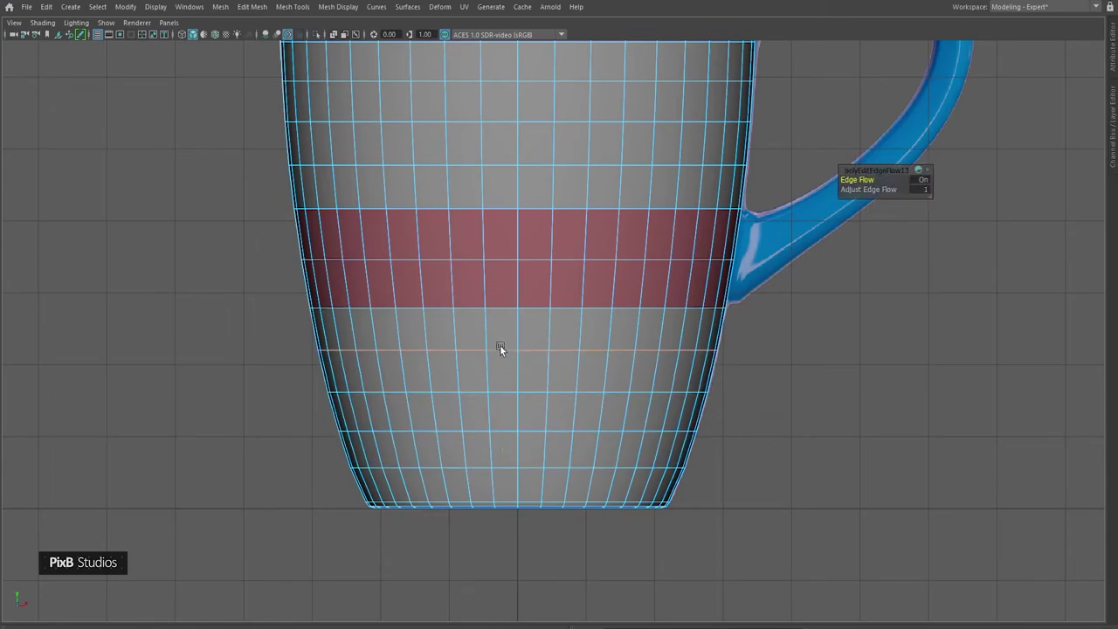
- Apply Edit Edge Flow to the lower colored band's middle loop and its bottom boundary loop
{"action": "double_click", "coordinate": [500, 259]}
{"action": "key", "text": "g"}
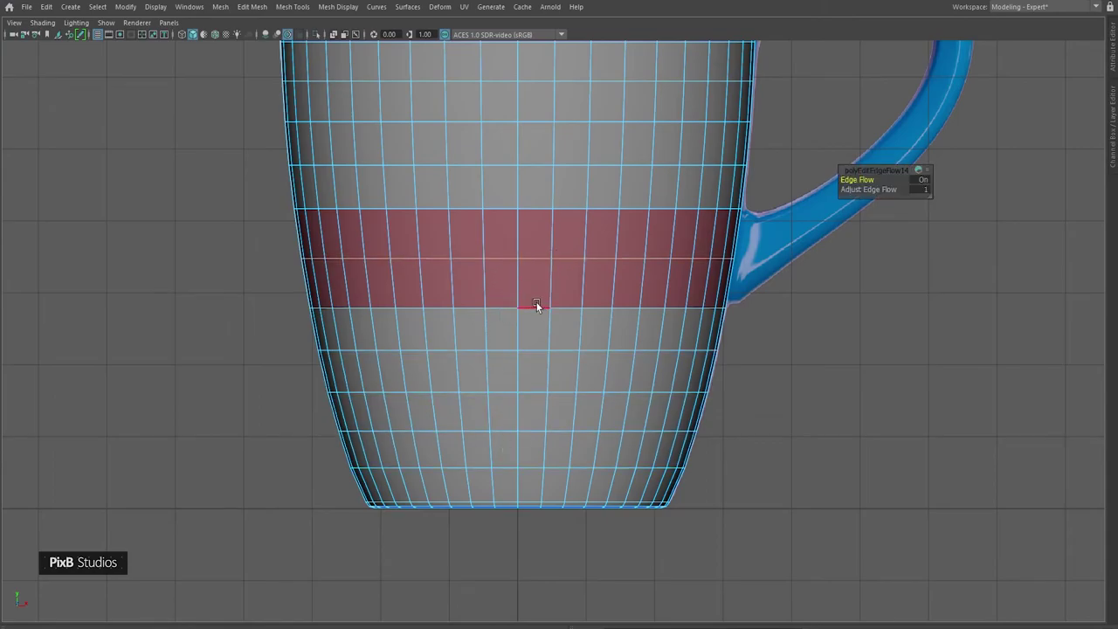
{"action": "double_click", "coordinate": [536, 306]}
{"action": "key", "text": "g"}
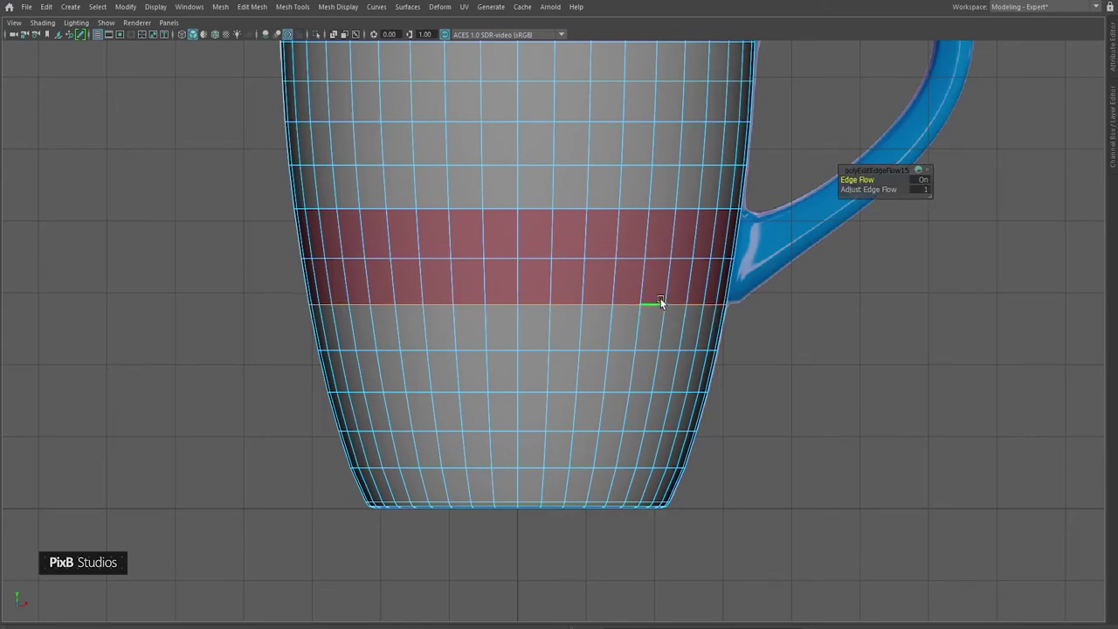
- Apply Edit Edge Flow to the lower band's top boundary loop and slide it level with the top of the lower handle joint
{"action": "middle_click_drag", "start_coordinate": [662, 304], "coordinate": [661, 338], "text": "alt"}
{"action": "double_click", "coordinate": [576, 238]}
{"action": "key", "text": "g"}
{"action": "key", "text": "w"}
{"action": "left_click_drag", "start_coordinate": [516, 189], "coordinate": [516, 207], "text": "ctrl+shift"}
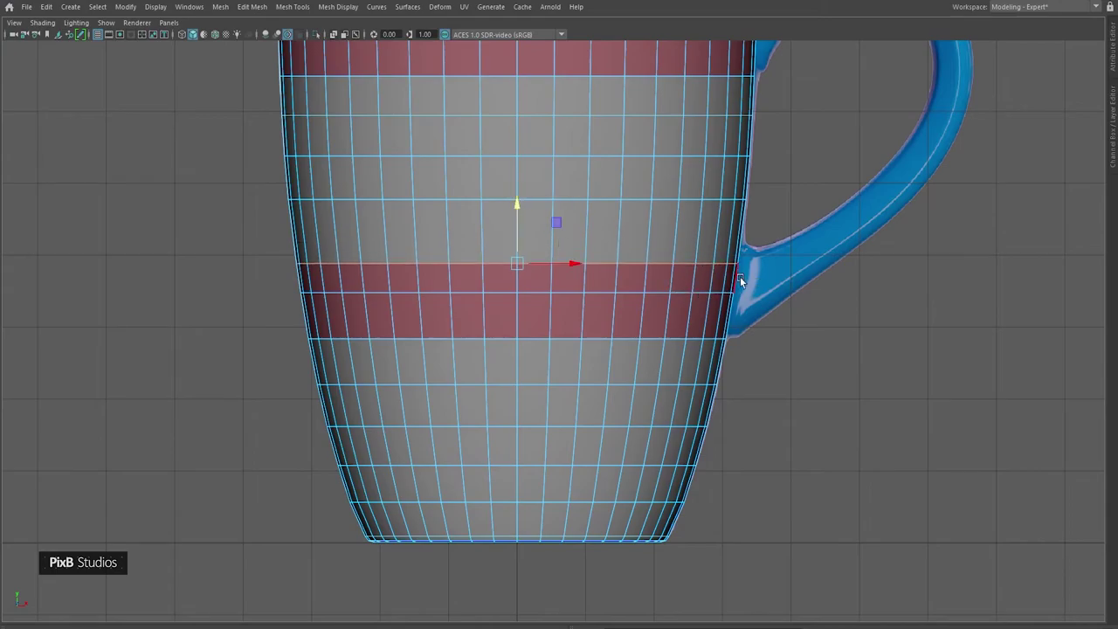
{"action": "middle_click_drag", "start_coordinate": [811, 258], "coordinate": [739, 344], "text": "alt"}
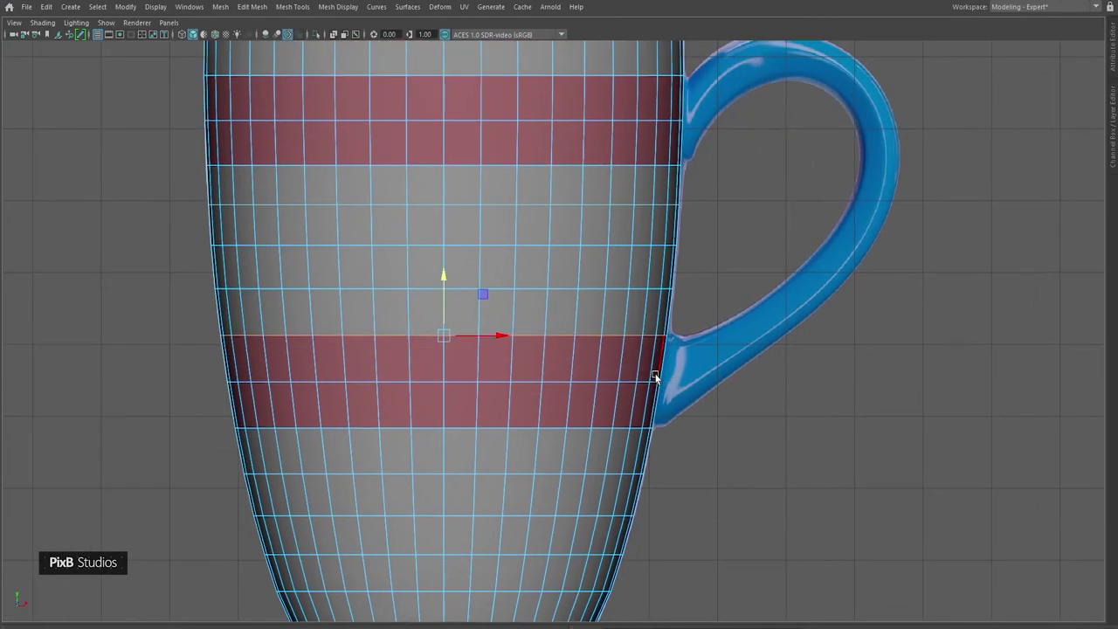
{"action": "middle_click_drag", "start_coordinate": [748, 165], "coordinate": [741, 198], "text": "alt"}
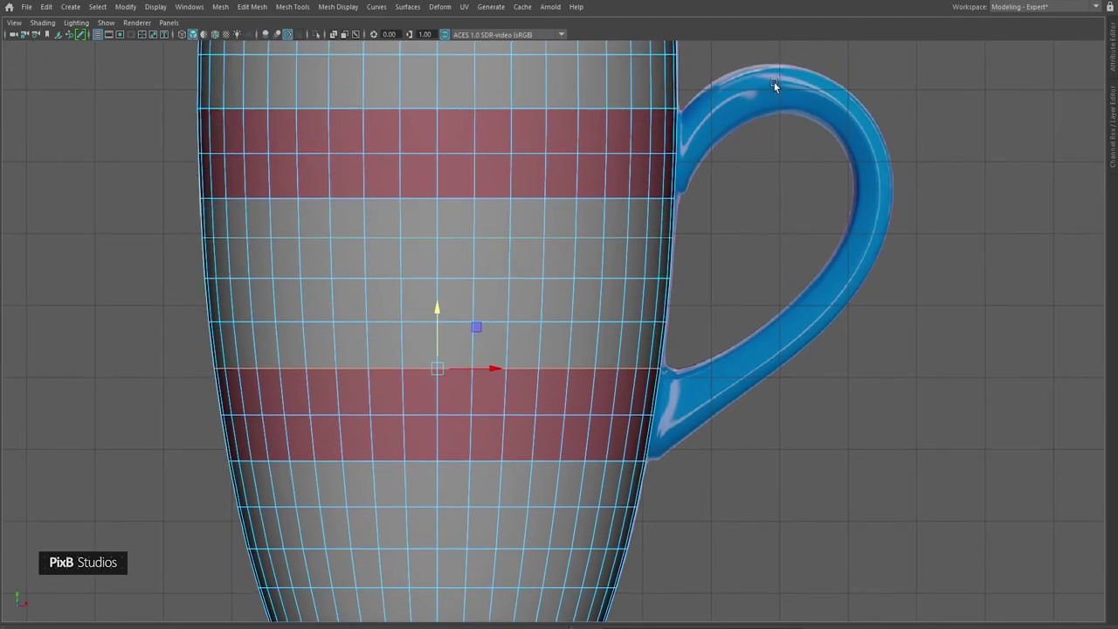
- Apply Edit Edge Flow to the upper colored band's bottom boundary loop and slide its top boundary loop level with the upper handle joint
{"action": "middle_click_drag", "start_coordinate": [739, 271], "coordinate": [778, 268], "text": "alt"}
{"action": "middle_click_drag", "start_coordinate": [718, 220], "coordinate": [701, 294], "text": "alt"}
{"action": "double_click", "coordinate": [637, 266]}
{"action": "double_click", "coordinate": [639, 268]}
{"action": "key", "text": "g"}
{"action": "double_click", "coordinate": [614, 177]}
{"action": "key", "text": "g"}
{"action": "key", "text": "ctrl+z"}
{"action": "key", "text": "w"}
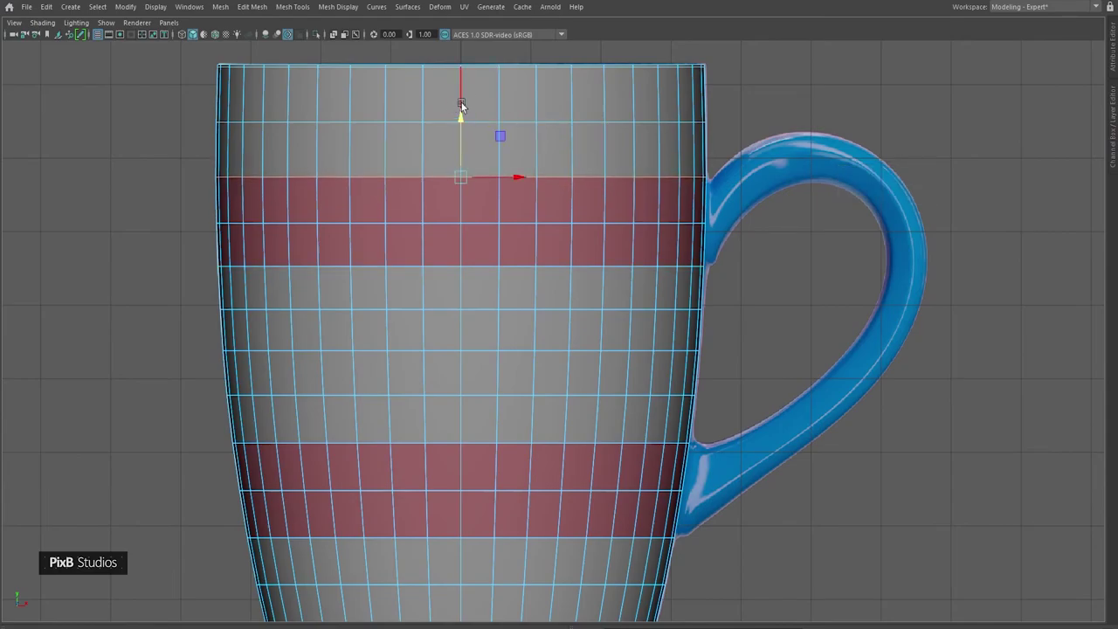
{"action": "left_click_drag", "start_coordinate": [461, 115], "coordinate": [461, 117], "text": "ctrl+shift"}
- Apply Edit Edge Flow repeatedly to the three edge loops between the two colored bands
{"action": "middle_click_drag", "start_coordinate": [475, 276], "coordinate": [490, 234], "text": "alt"}
{"action": "double_click", "coordinate": [500, 268]}
{"action": "key", "text": "g"}
{"action": "double_click", "coordinate": [501, 306]}
{"action": "key", "text": "g"}
{"action": "double_click", "coordinate": [492, 354]}
{"action": "key", "text": "g"}
{"action": "double_click", "coordinate": [492, 312]}
{"action": "key", "text": "g"}
{"action": "double_click", "coordinate": [487, 265]}
{"action": "key", "text": "g"}
{"action": "double_click", "coordinate": [494, 311]}
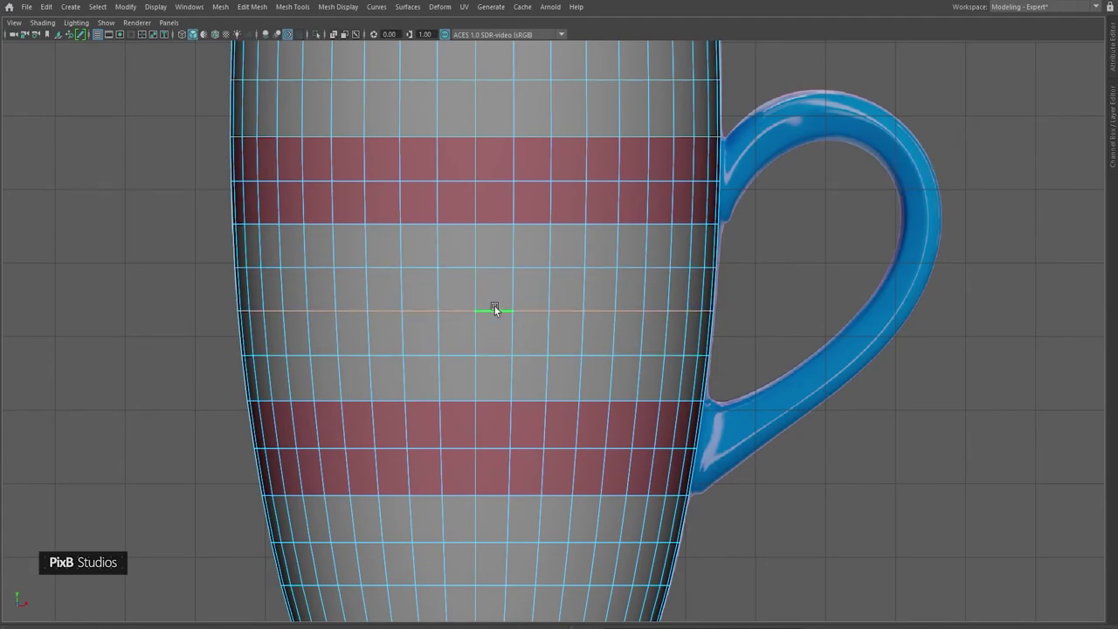
{"action": "key", "text": "g"}
{"action": "double_click", "coordinate": [495, 352]}
{"action": "key", "text": "g"}
- Apply Edit Edge Flow to the lower band's middle loop and to the loops below it, down toward the base and back up
{"action": "middle_click_drag", "start_coordinate": [501, 421], "coordinate": [500, 341], "text": "alt"}
{"action": "double_click", "coordinate": [495, 370]}
{"action": "key", "text": "g"}
{"action": "middle_click_drag", "start_coordinate": [500, 428], "coordinate": [493, 315], "text": "alt"}
{"action": "double_click", "coordinate": [484, 359]}
{"action": "key", "text": "g"}
{"action": "double_click", "coordinate": [484, 393]}
{"action": "key", "text": "g"}
{"action": "double_click", "coordinate": [482, 438]}
{"action": "key", "text": "g"}
{"action": "double_click", "coordinate": [483, 469]}
{"action": "key", "text": "g"}
{"action": "double_click", "coordinate": [480, 436]}
{"action": "key", "text": "g"}
{"action": "double_click", "coordinate": [480, 393]}
{"action": "key", "text": "g"}
{"action": "double_click", "coordinate": [480, 349]}
{"action": "key", "text": "g"}
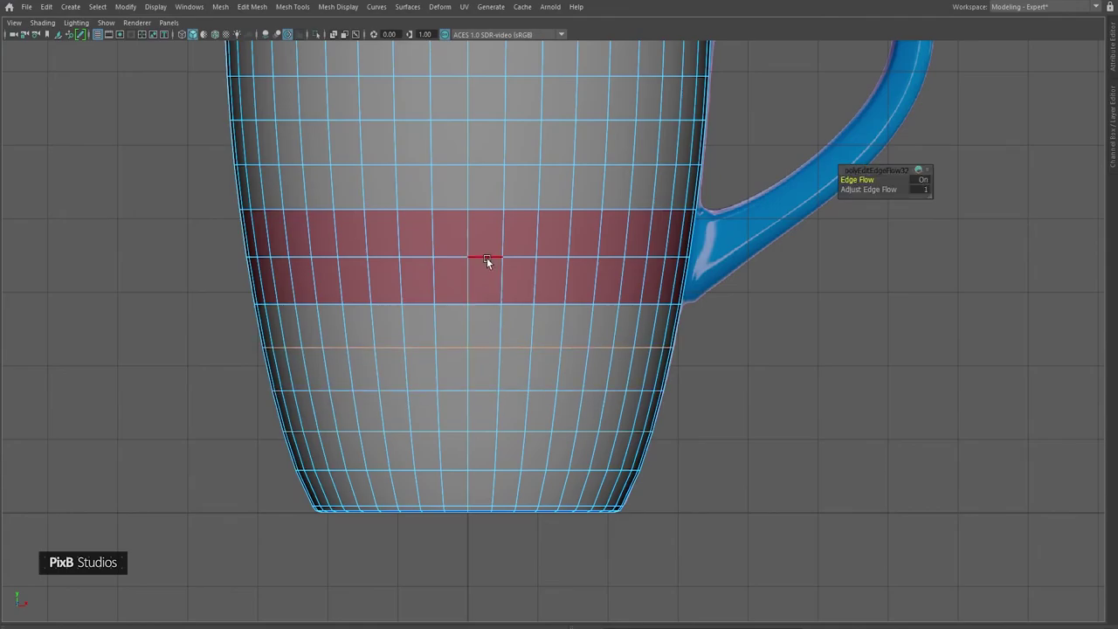
- Reapply Edit Edge Flow to the loops between the bands, working upward, and to the upper band's middle loop
{"action": "middle_click_drag", "start_coordinate": [487, 260], "coordinate": [489, 378], "text": "alt"}
{"action": "left_click", "coordinate": [490, 378]}
{"action": "left_click", "coordinate": [509, 330]}
{"action": "right_click_drag", "start_coordinate": [511, 295], "coordinate": [498, 171]}
{"action": "double_click", "coordinate": [486, 286]}
{"action": "key", "text": "g"}
{"action": "double_click", "coordinate": [486, 243]}
{"action": "key", "text": "g"}
{"action": "double_click", "coordinate": [484, 197]}
{"action": "key", "text": "g"}
{"action": "middle_click_drag", "start_coordinate": [490, 152], "coordinate": [482, 279], "text": "alt"}
{"action": "double_click", "coordinate": [477, 233]}
{"action": "key", "text": "g"}
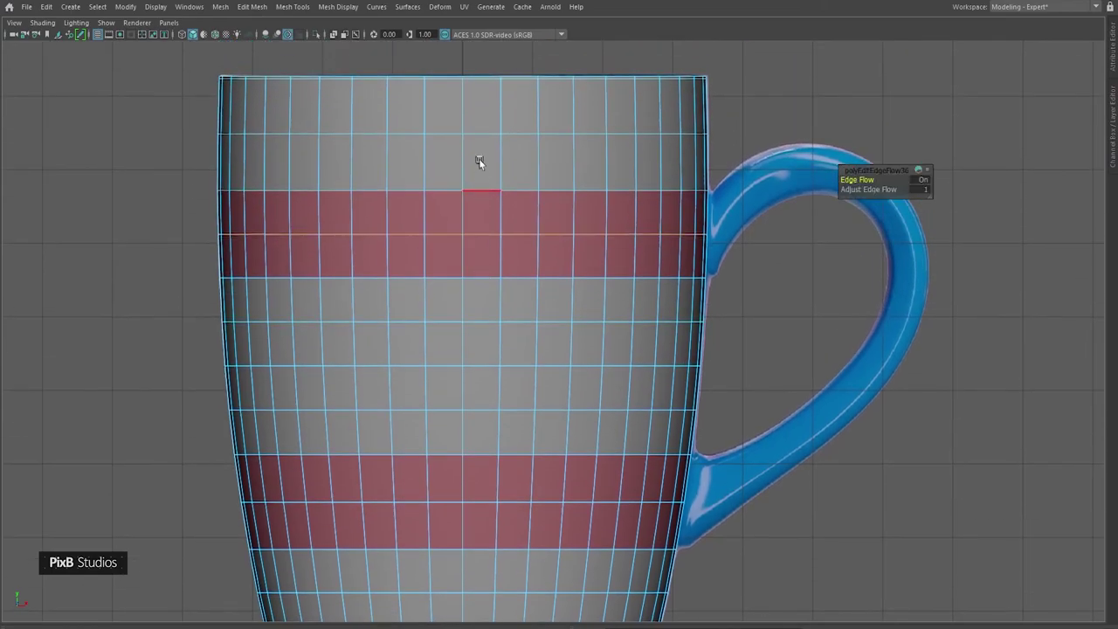
- Insert a centered edge loop just under the rim and even out the two loops above the upper band with Edit Edge Flow
{"action": "key", "text": "ctrl+shift+x"}
{"action": "right_click", "coordinate": [477, 131], "text": "ctrl+shift"}
{"action": "middle_click", "coordinate": [474, 108], "text": "ctrl"}
{"action": "key", "text": "q"}
{"action": "right_click_drag", "start_coordinate": [486, 133], "coordinate": [481, 237], "text": "shift"}
{"action": "double_click", "coordinate": [471, 104]}
{"action": "key", "text": "g"}
{"action": "double_click", "coordinate": [480, 144]}
{"action": "key", "text": "g"}
{"action": "double_click", "coordinate": [484, 117]}
{"action": "key", "text": "g"}
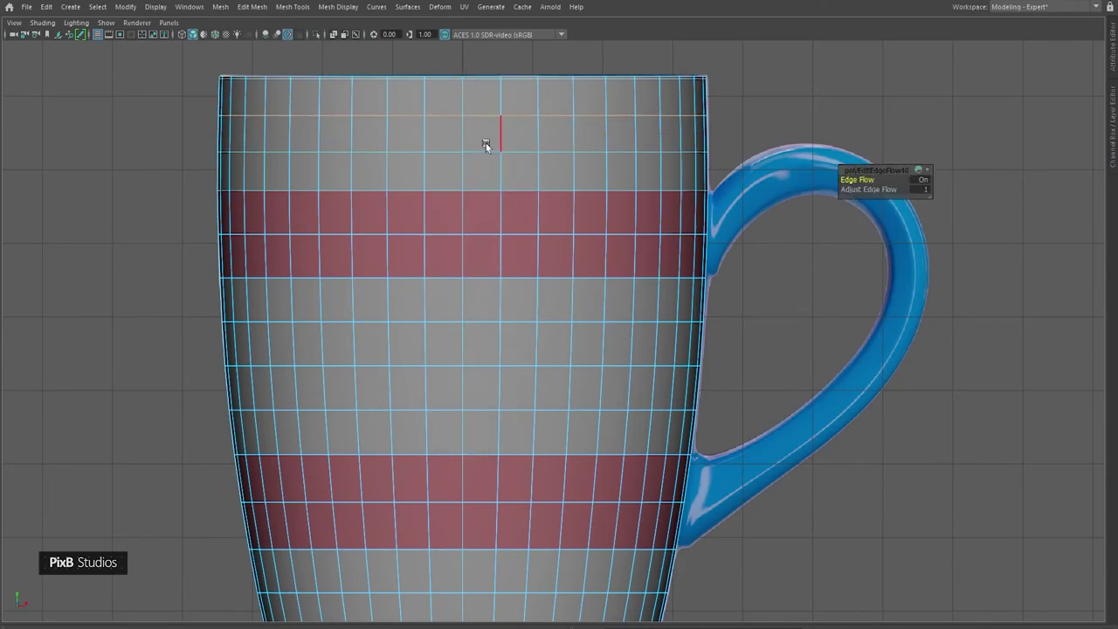
- Apply Edit Edge Flow to the upper colored band's top boundary, middle and bottom boundary loops
{"action": "double_click", "coordinate": [488, 193]}
{"action": "key", "text": "g"}
{"action": "double_click", "coordinate": [489, 233]}
{"action": "key", "text": "g"}
{"action": "double_click", "coordinate": [478, 277]}
{"action": "key", "text": "g"}
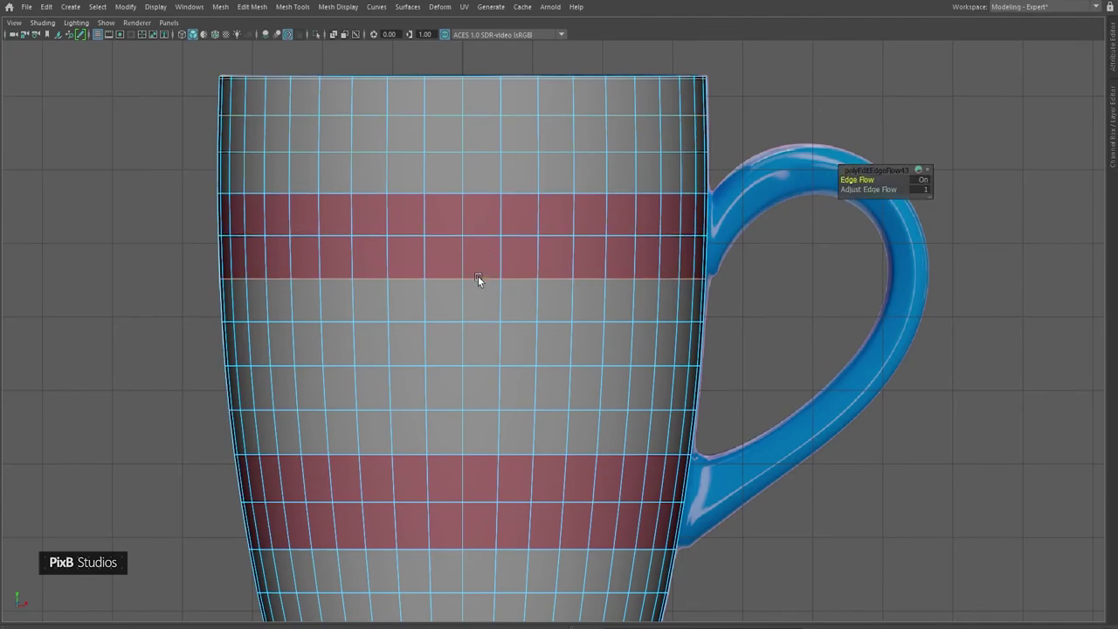
- Apply Edit Edge Flow once more to the three loops between the bands, from top to bottom
{"action": "middle_click_drag", "start_coordinate": [509, 394], "coordinate": [471, 322], "text": "alt"}
{"action": "double_click", "coordinate": [471, 268]}
{"action": "key", "text": "g"}
{"action": "double_click", "coordinate": [474, 314]}
{"action": "key", "text": "g"}
{"action": "double_click", "coordinate": [475, 359]}
{"action": "key", "text": "g"}
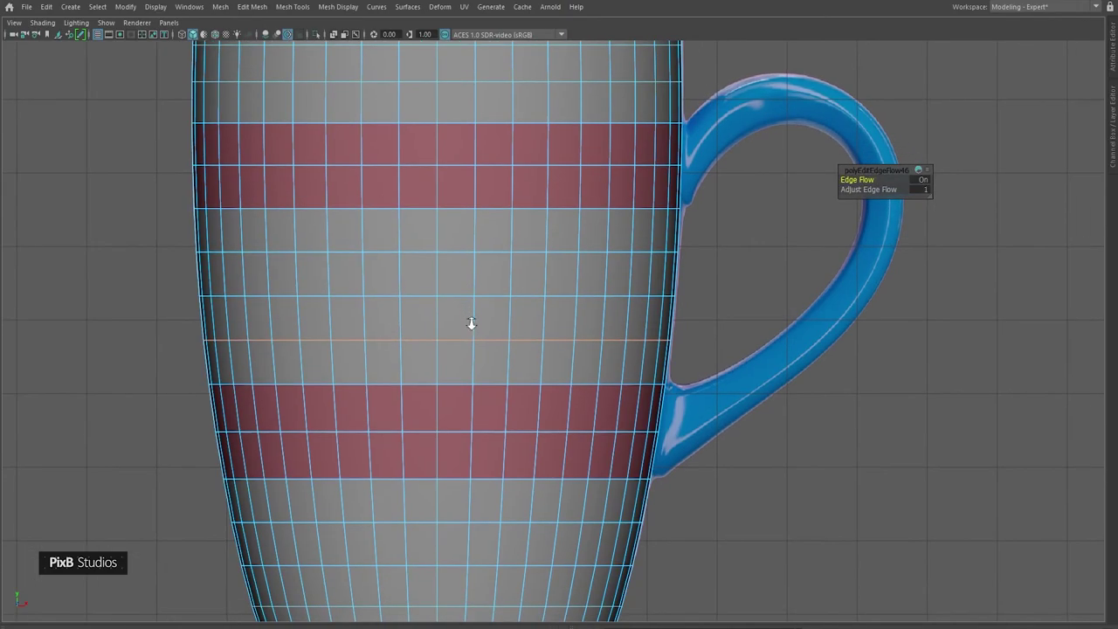
- Delete the tight support edge loop directly beneath the mug's rim
{"action": "right_click_drag", "start_coordinate": [471, 322], "coordinate": [431, 214], "text": "alt"}
{"action": "right_click_drag", "start_coordinate": [457, 260], "coordinate": [772, 113]}
{"action": "middle_click_drag", "start_coordinate": [530, 187], "coordinate": [541, 225], "text": "alt"}
{"action": "right_click_drag", "start_coordinate": [541, 225], "coordinate": [566, 238], "text": "alt"}
{"action": "middle_click_drag", "start_coordinate": [566, 237], "coordinate": [586, 299], "text": "alt"}
{"action": "right_click_drag", "start_coordinate": [507, 175], "coordinate": [545, 197], "text": "alt"}
{"action": "middle_click_drag", "start_coordinate": [486, 152], "coordinate": [557, 290], "text": "alt"}
{"action": "right_click_drag", "start_coordinate": [558, 290], "coordinate": [584, 246], "text": "alt"}
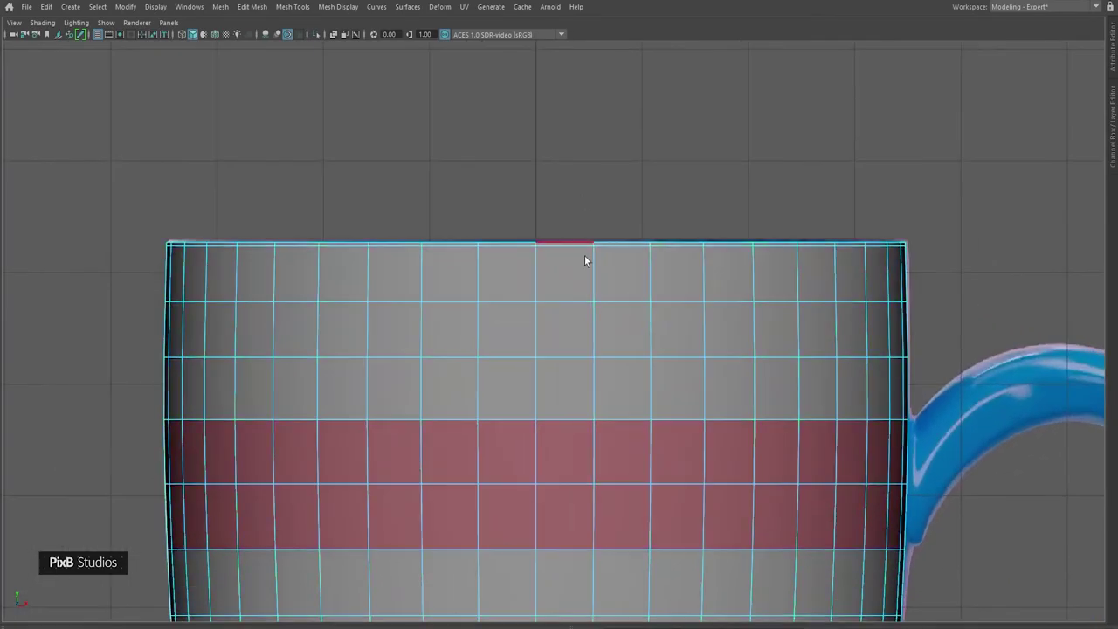
{"action": "double_click", "coordinate": [578, 253]}
{"action": "right_click_drag", "start_coordinate": [814, 161], "coordinate": [697, 207], "text": "shift"}
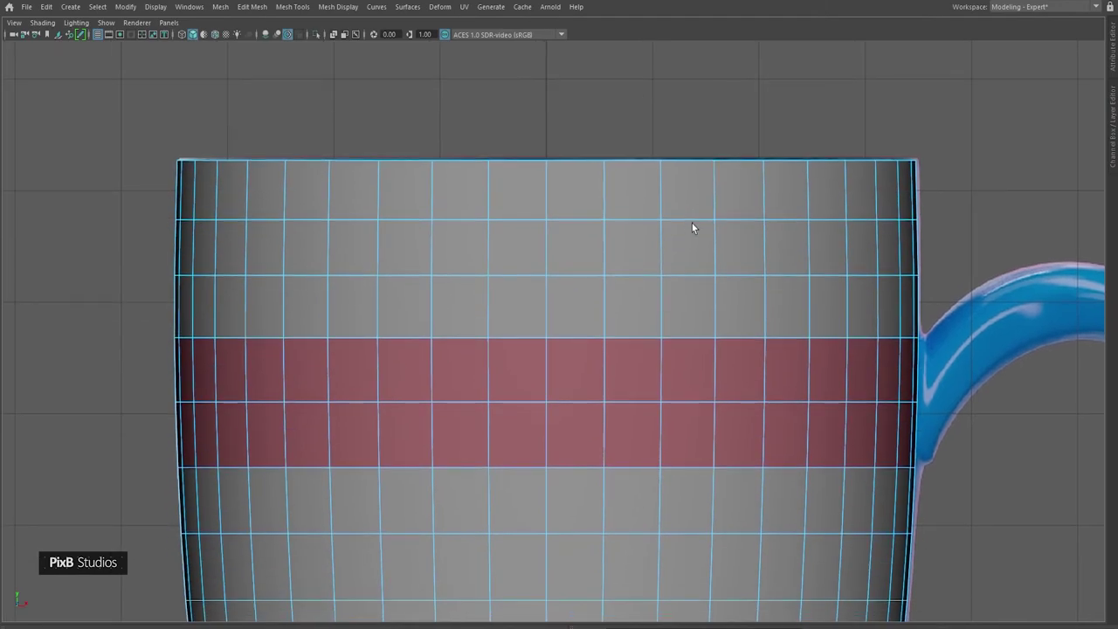
- Switch to the perspective view and move the reference image out of the mug to stand beside it
{"action": "key", "text": "space"}
{"action": "left_click", "coordinate": [678, 258]}
{"action": "key", "text": "space"}
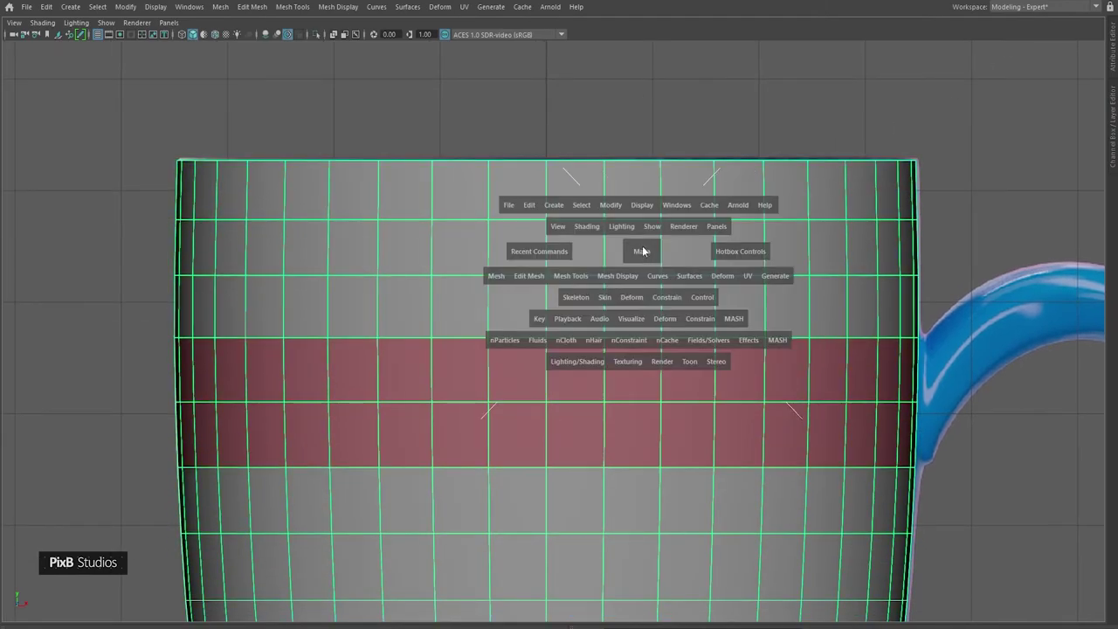
{"action": "left_click_drag", "start_coordinate": [642, 250], "coordinate": [637, 197]}
{"action": "middle_click_drag", "start_coordinate": [621, 262], "coordinate": [610, 370], "text": "alt"}
{"action": "scroll", "coordinate": [414, 194], "scroll_direction": "up", "scroll_amount": 5}
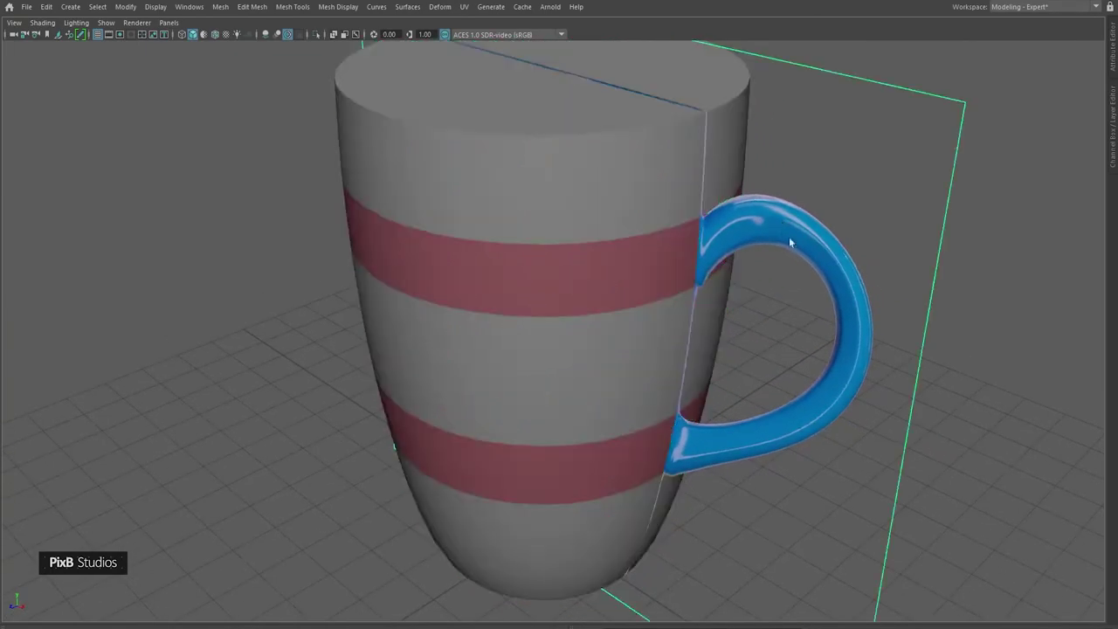
{"action": "scroll", "coordinate": [634, 233], "scroll_direction": "down", "scroll_amount": 5}
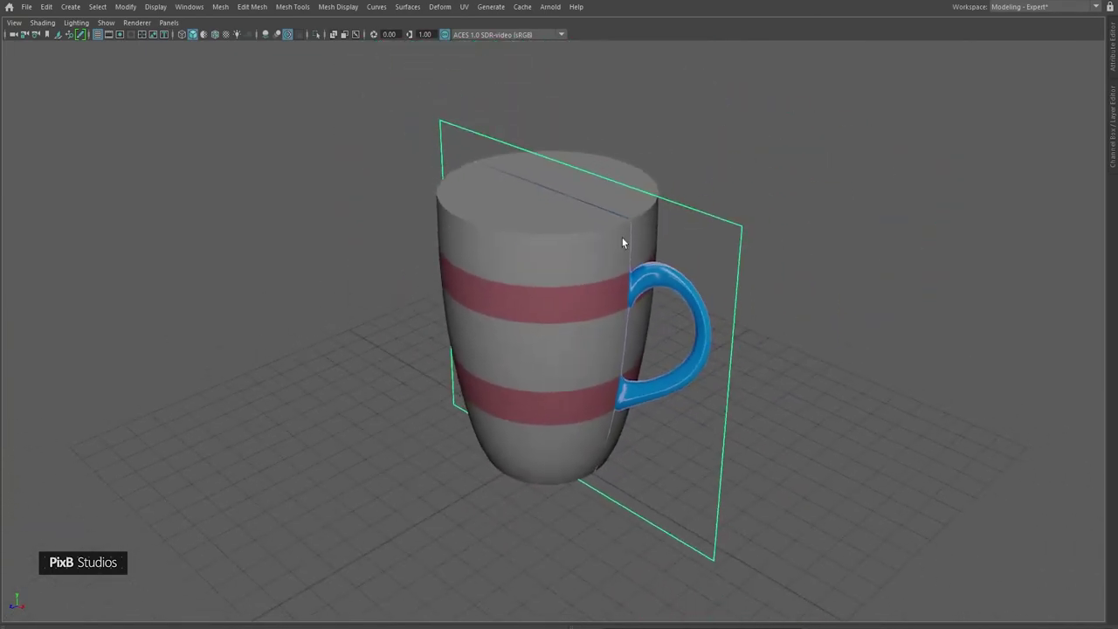
{"action": "left_click_drag", "start_coordinate": [536, 348], "coordinate": [770, 234]}
{"action": "middle_click_drag", "start_coordinate": [530, 125], "coordinate": [565, 194], "text": "alt"}
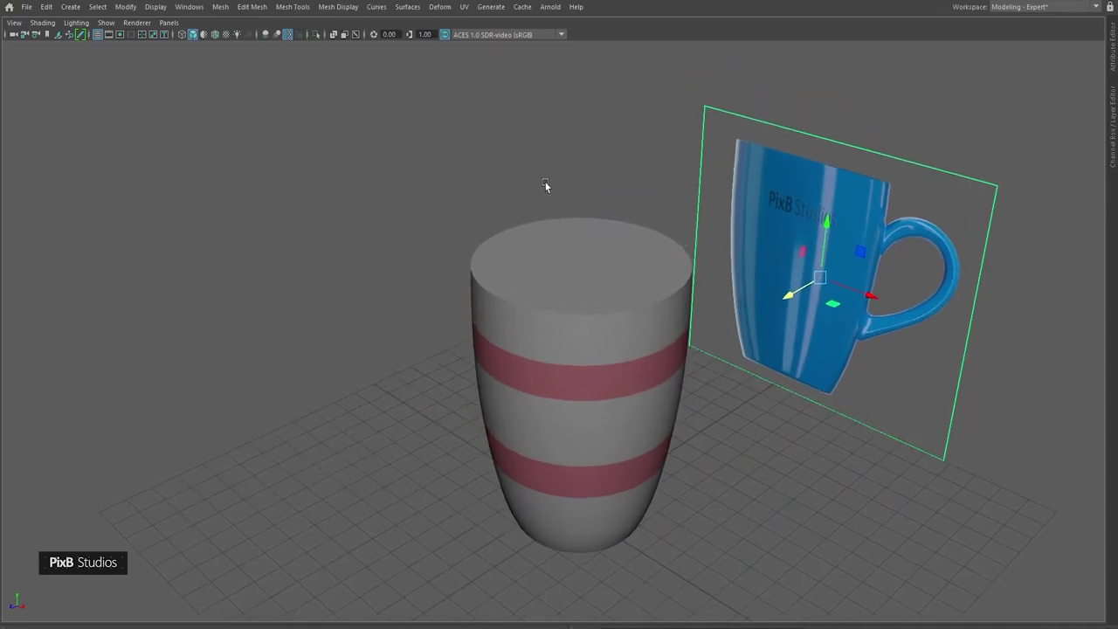
- Select the mug's top cap faces by converting its center vertex to faces, and delete them to open the mug
{"action": "right_click_drag", "start_coordinate": [564, 194], "coordinate": [628, 262], "text": "alt"}
{"action": "left_click", "coordinate": [628, 261]}
{"action": "middle_click_drag", "start_coordinate": [628, 261], "coordinate": [583, 218], "text": "alt"}
{"action": "left_click_drag", "start_coordinate": [583, 179], "coordinate": [584, 204], "text": "alt"}
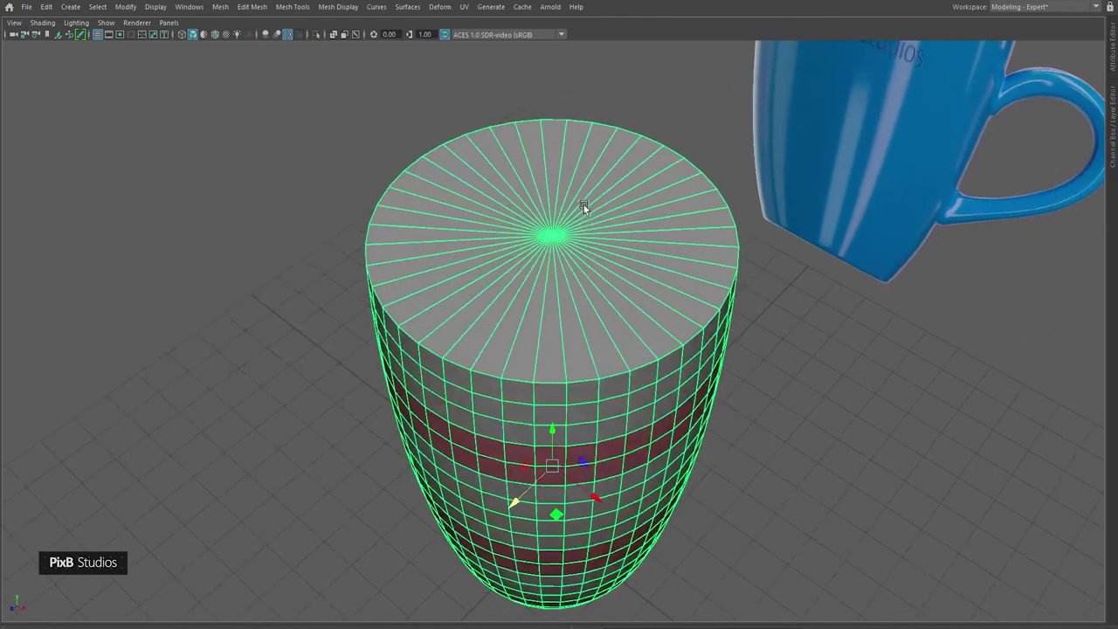
{"action": "right_click", "coordinate": [584, 206]}
{"action": "right_click_drag", "start_coordinate": [585, 206], "coordinate": [485, 202]}
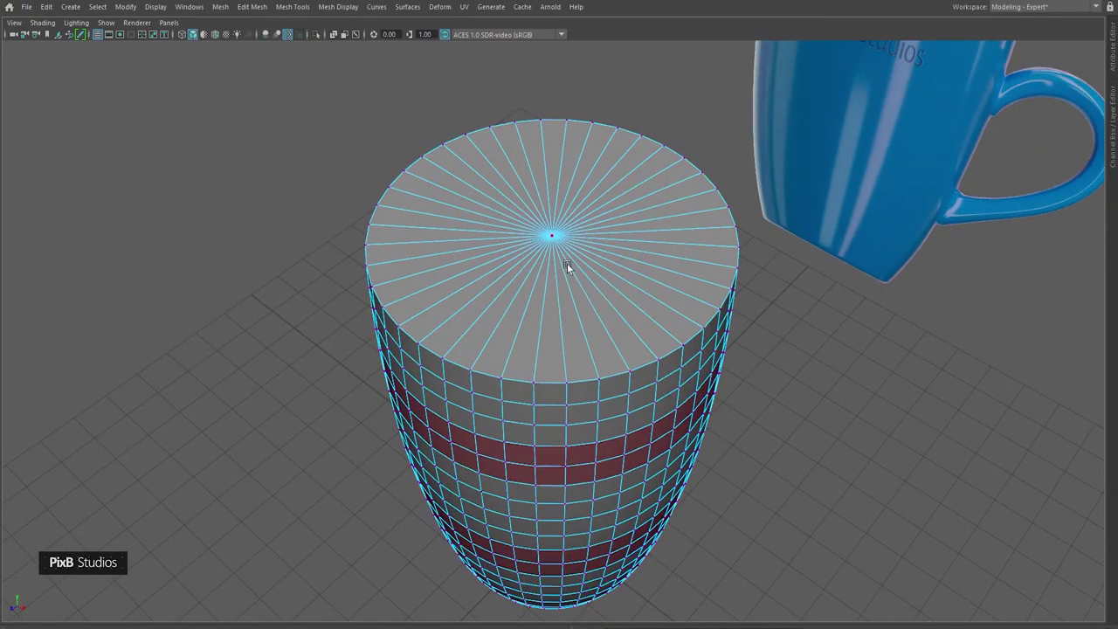
{"action": "left_click", "coordinate": [554, 238]}
{"action": "key", "text": "ctrl+F11"}
{"action": "key", "text": "Delete"}
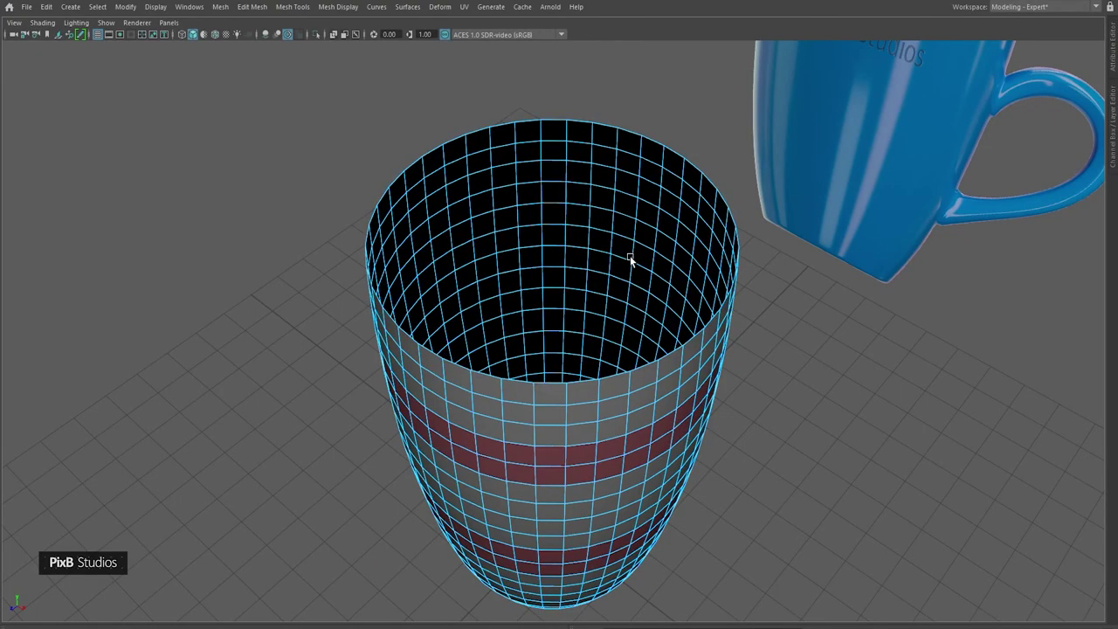
- Return to object mode and assign the existing plain grey material to the whole mug body, replacing the colored bands
{"action": "right_click_drag", "start_coordinate": [623, 288], "coordinate": [677, 247]}
{"action": "right_click_drag", "start_coordinate": [647, 262], "coordinate": [547, 310], "text": "alt"}
{"action": "left_click_drag", "start_coordinate": [550, 419], "coordinate": [557, 339], "text": "alt"}
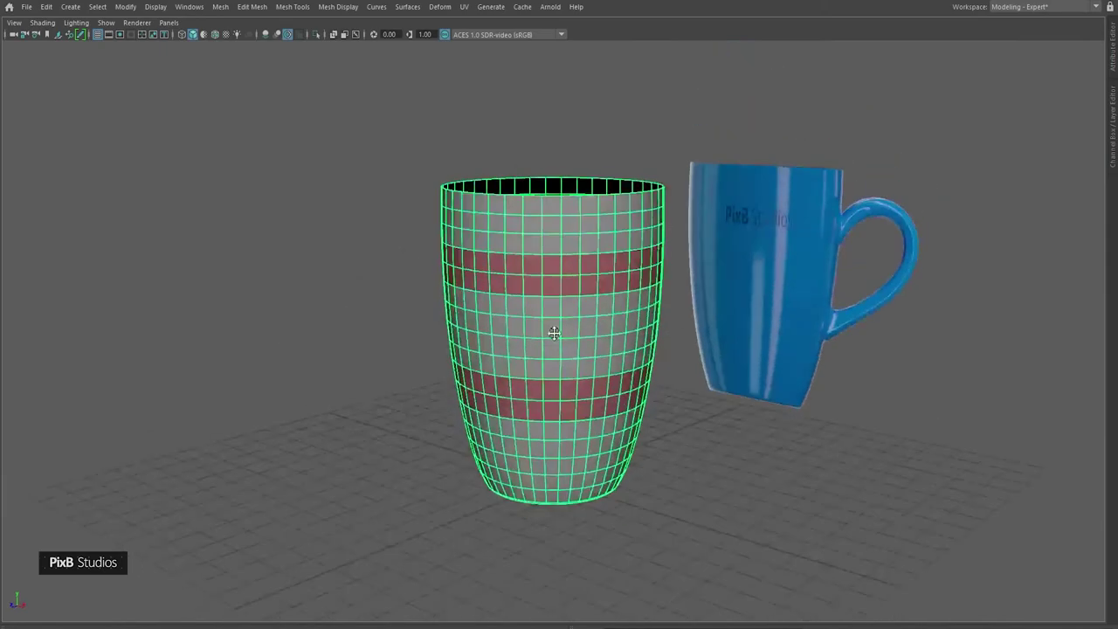
{"action": "middle_click_drag", "start_coordinate": [556, 339], "coordinate": [540, 302], "text": "alt"}
{"action": "right_click_drag", "start_coordinate": [540, 302], "coordinate": [568, 316], "text": "alt"}
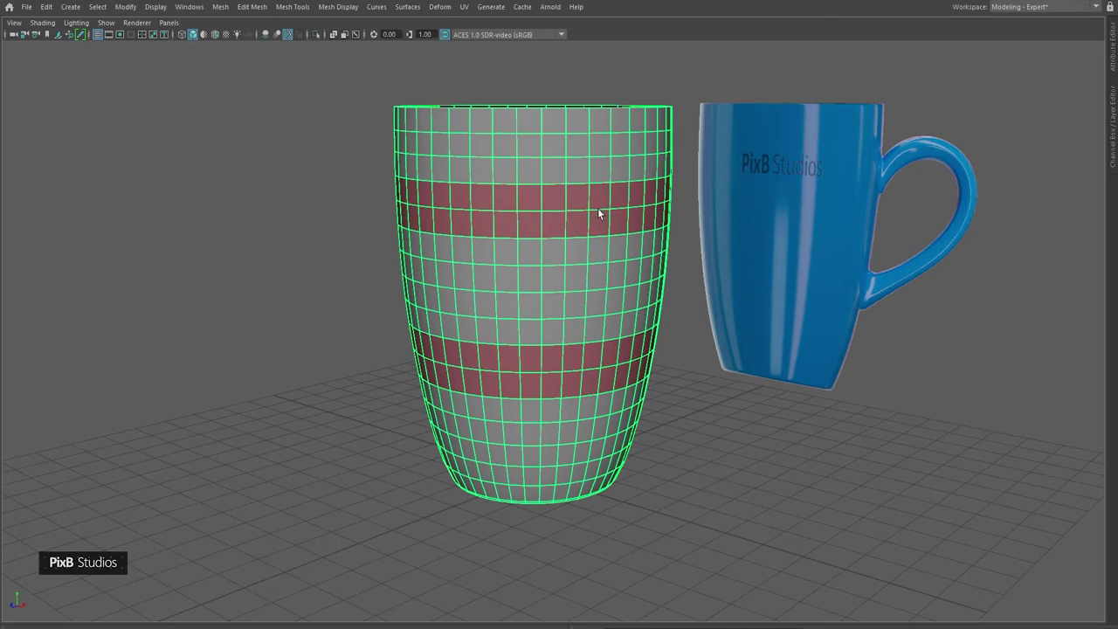
{"action": "right_click_drag", "start_coordinate": [534, 163], "coordinate": [611, 504]}
{"action": "left_click", "coordinate": [622, 488]}
{"action": "scroll", "coordinate": [569, 396], "scroll_direction": "down", "scroll_amount": 3}
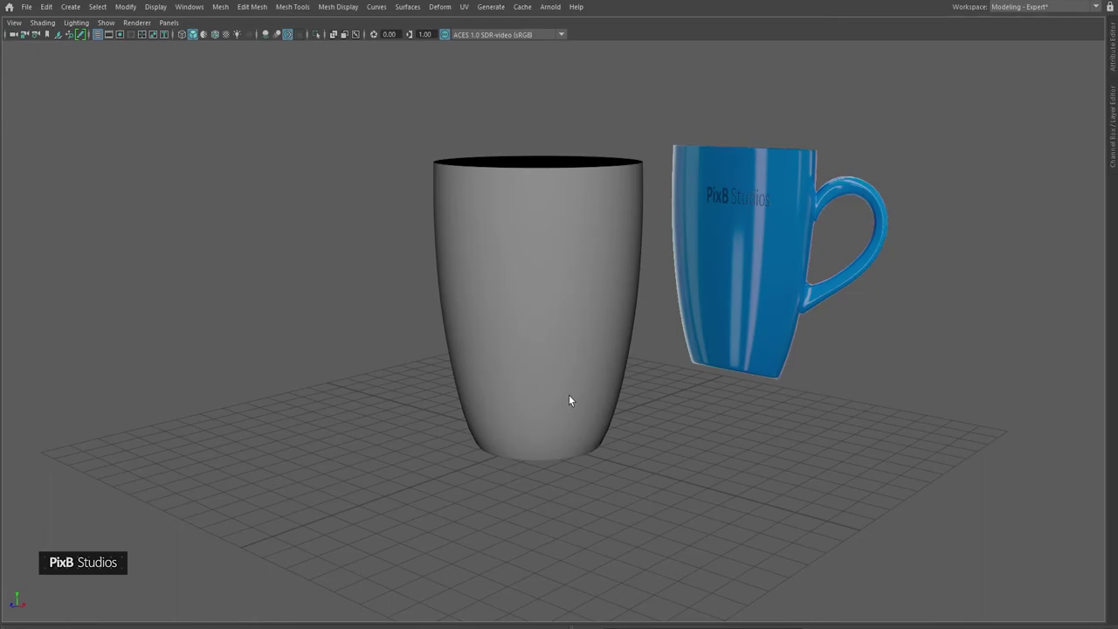
- Extrude the whole mug body with a thickness of about -0.227 to form its wall
{"action": "left_click_drag", "start_coordinate": [569, 397], "coordinate": [552, 350], "text": "alt"}
{"action": "left_click", "coordinate": [553, 353]}
{"action": "left_click_drag", "start_coordinate": [548, 298], "coordinate": [594, 407], "text": "alt"}
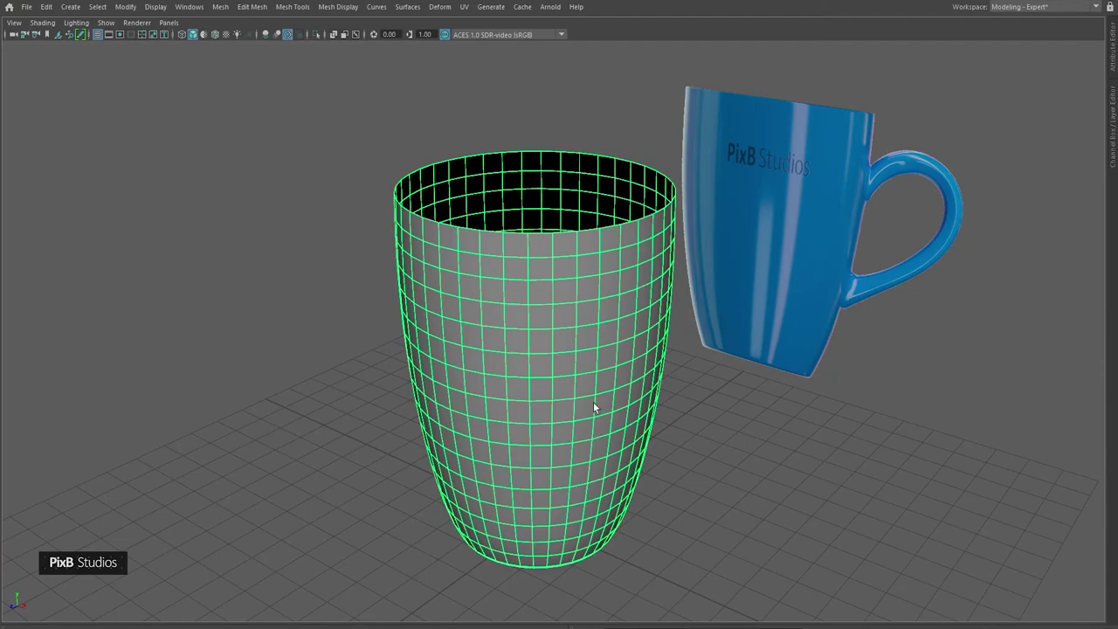
{"action": "left_click_drag", "start_coordinate": [559, 335], "coordinate": [584, 401], "text": "alt"}
{"action": "middle_click_drag", "start_coordinate": [559, 337], "coordinate": [574, 369], "text": "alt"}
{"action": "left_click_drag", "start_coordinate": [574, 370], "coordinate": [591, 417], "text": "alt"}
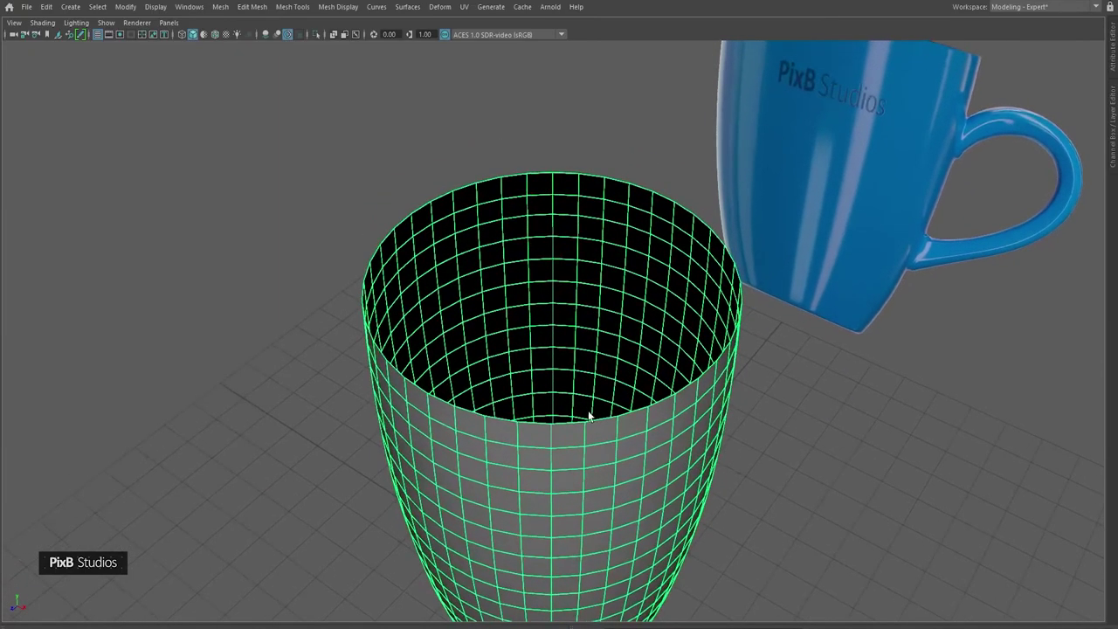
{"action": "middle_click_drag", "start_coordinate": [591, 417], "coordinate": [552, 335], "text": "alt"}
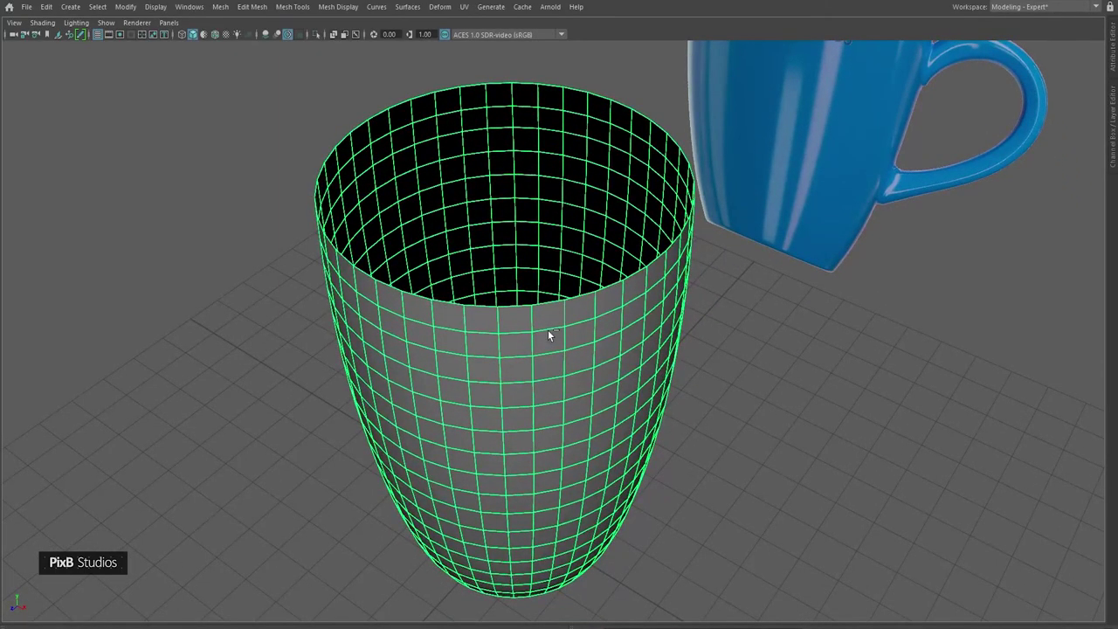
{"action": "key", "text": "ctrl+e"}
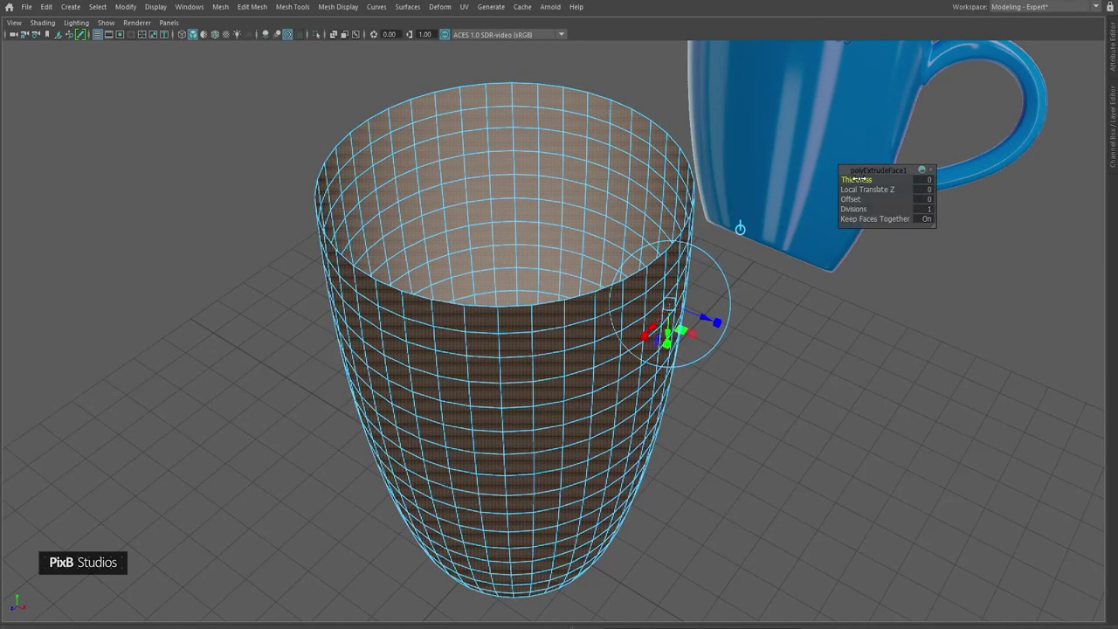
{"action": "left_click_drag", "start_coordinate": [856, 180], "coordinate": [797, 172]}
{"action": "mouse_move", "coordinate": [721, 171]}
{"action": "left_mouse_down"}
{"action": "mouse_move", "coordinate": [694, 171]}
{"action": "mouse_move", "coordinate": [722, 170]}
{"action": "left_mouse_up"}
{"action": "mouse_move", "coordinate": [720, 171]}
{"action": "middle_mouse_down"}
{"action": "mouse_move", "coordinate": [750, 178]}
{"action": "mouse_move", "coordinate": [725, 178]}
{"action": "middle_mouse_up"}
{"action": "left_click_drag", "start_coordinate": [650, 144], "coordinate": [654, 162], "text": "alt"}
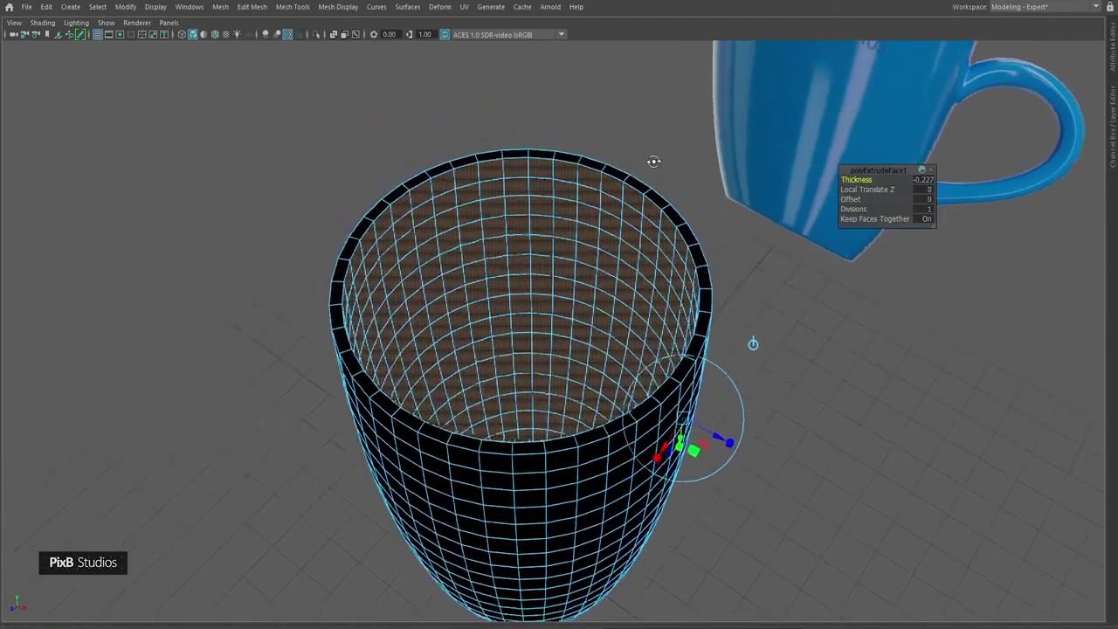
- Fine-tune the extrusion's wall thickness while looking into the mug, and deselect the mug
{"action": "right_click_drag", "start_coordinate": [518, 274], "coordinate": [556, 279], "text": "alt"}
{"action": "left_click_drag", "start_coordinate": [557, 279], "coordinate": [562, 302], "text": "alt"}
{"action": "right_click_drag", "start_coordinate": [561, 302], "coordinate": [582, 212], "text": "alt"}
{"action": "left_click_drag", "start_coordinate": [582, 212], "coordinate": [582, 188], "text": "alt"}
{"action": "middle_click_drag", "start_coordinate": [860, 178], "coordinate": [847, 178]}
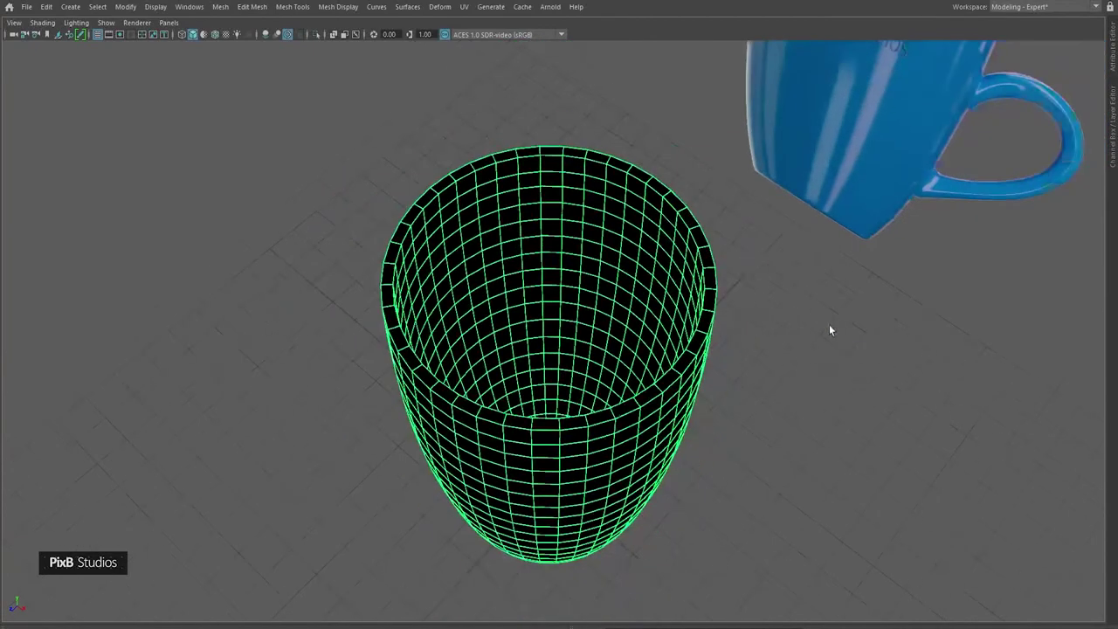
{"action": "left_click", "coordinate": [850, 353]}
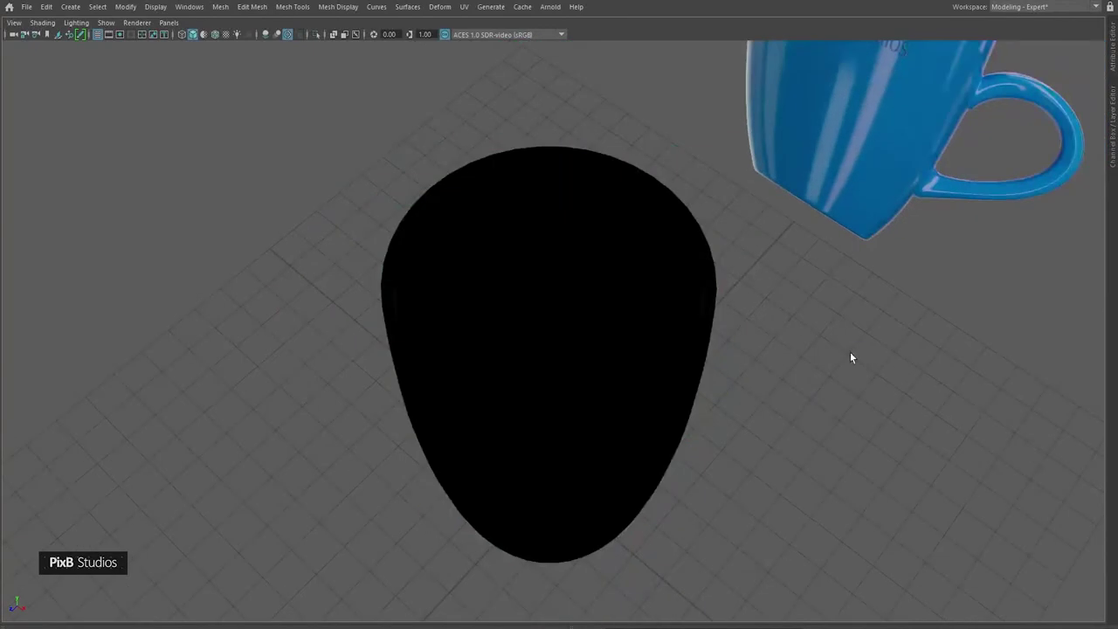
- Correct the mug's inverted face normals so its surfaces face outward, and deselect it
{"action": "left_click_drag", "start_coordinate": [852, 357], "coordinate": [824, 299], "text": "alt"}
{"action": "left_click", "coordinate": [572, 282]}
{"action": "left_click_drag", "start_coordinate": [645, 326], "coordinate": [637, 349], "text": "alt"}
{"action": "left_click_drag", "start_coordinate": [496, 194], "coordinate": [502, 225], "text": "alt"}
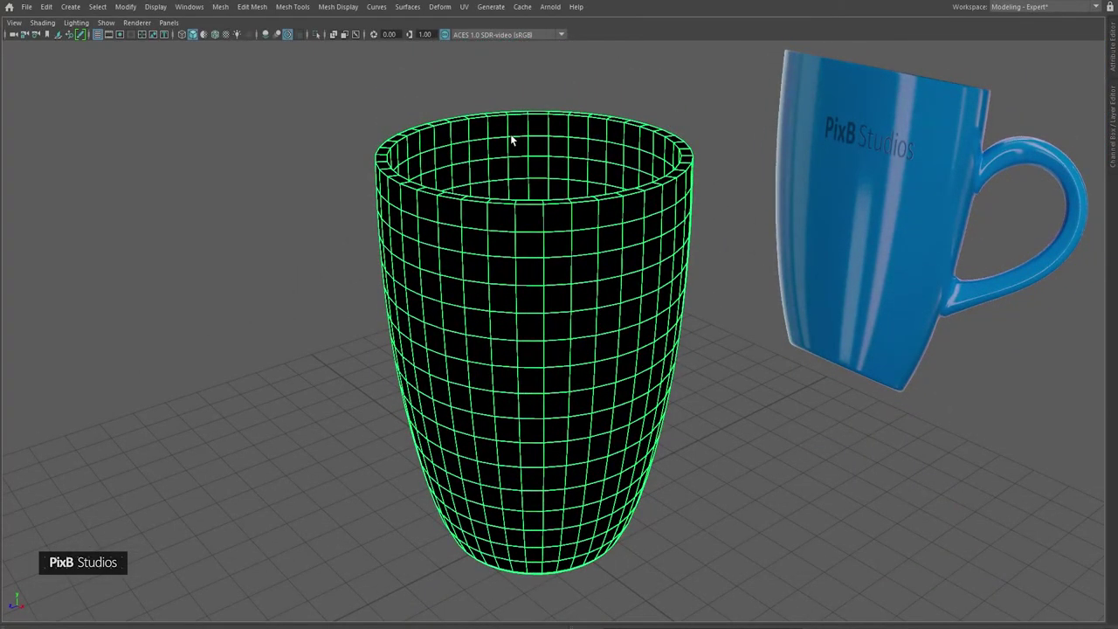
{"action": "left_click", "coordinate": [338, 7]}
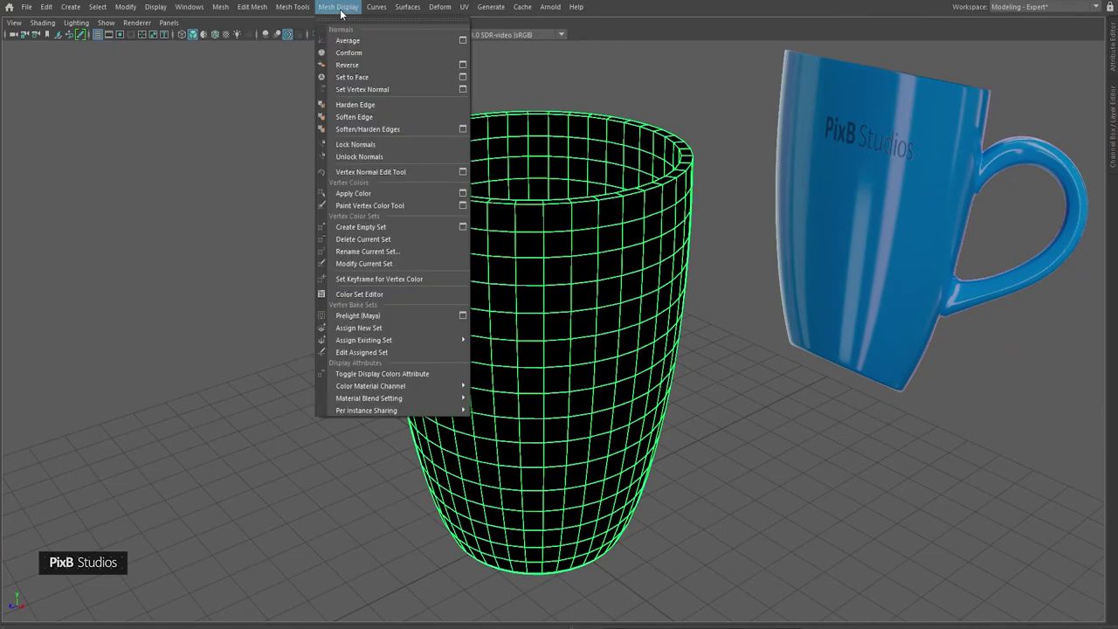
{"action": "left_click", "coordinate": [371, 50]}
{"action": "right_click_drag", "start_coordinate": [440, 163], "coordinate": [500, 147]}
{"action": "left_click", "coordinate": [628, 113]}
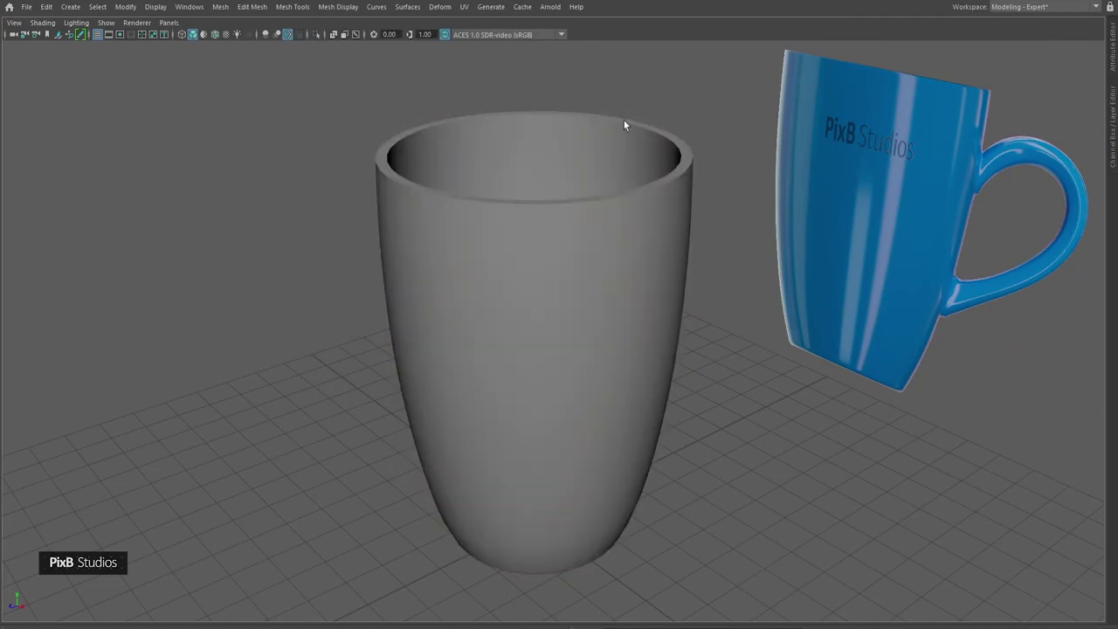
- Select the mug, hide the viewport grid and view the mug's underside
{"action": "scroll", "coordinate": [568, 232], "scroll_direction": "down", "scroll_amount": 4}
{"action": "left_click", "coordinate": [573, 206]}
{"action": "left_click_drag", "start_coordinate": [568, 232], "coordinate": [626, 217], "text": "alt"}
{"action": "scroll", "coordinate": [594, 276], "scroll_direction": "up", "scroll_amount": 4}
{"action": "left_click", "coordinate": [97, 35]}
{"action": "left_click_drag", "start_coordinate": [507, 340], "coordinate": [515, 240], "text": "alt"}
{"action": "scroll", "coordinate": [515, 210], "scroll_direction": "up", "scroll_amount": 4}
- Select the bottom cap faces from their center vertex, extrude and scale them inward, and push them into the base as a recess
{"action": "right_click", "coordinate": [546, 216]}
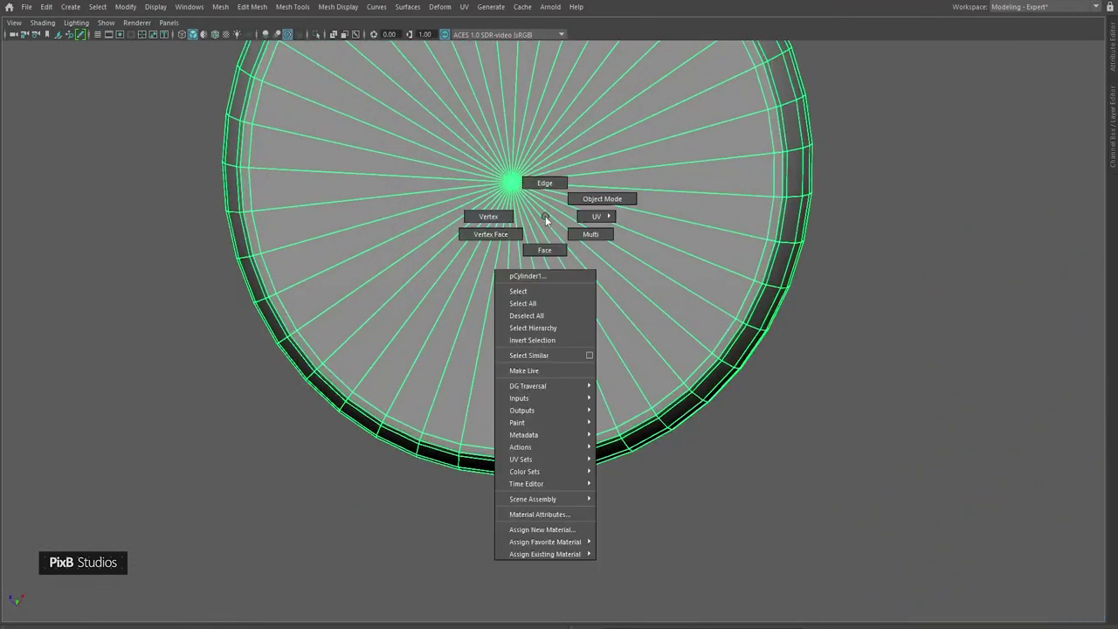
{"action": "right_click_drag", "start_coordinate": [545, 216], "coordinate": [487, 213]}
{"action": "scroll", "coordinate": [534, 270], "scroll_direction": "down", "scroll_amount": 3}
{"action": "middle_click_drag", "start_coordinate": [504, 159], "coordinate": [533, 278], "text": "alt"}
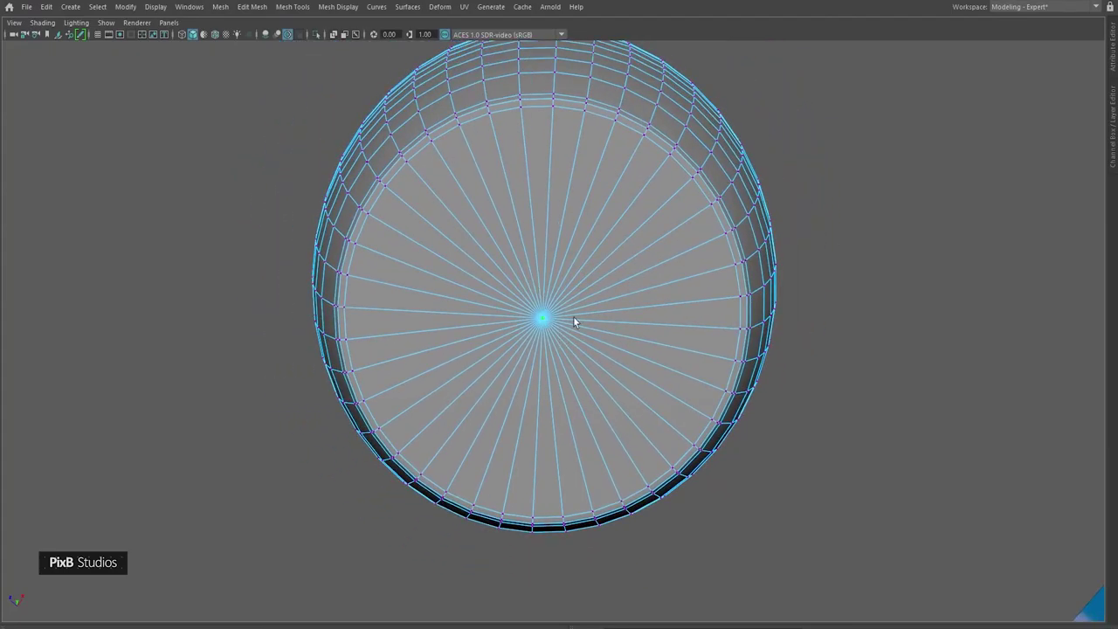
{"action": "key", "text": "ctrl+F11"}
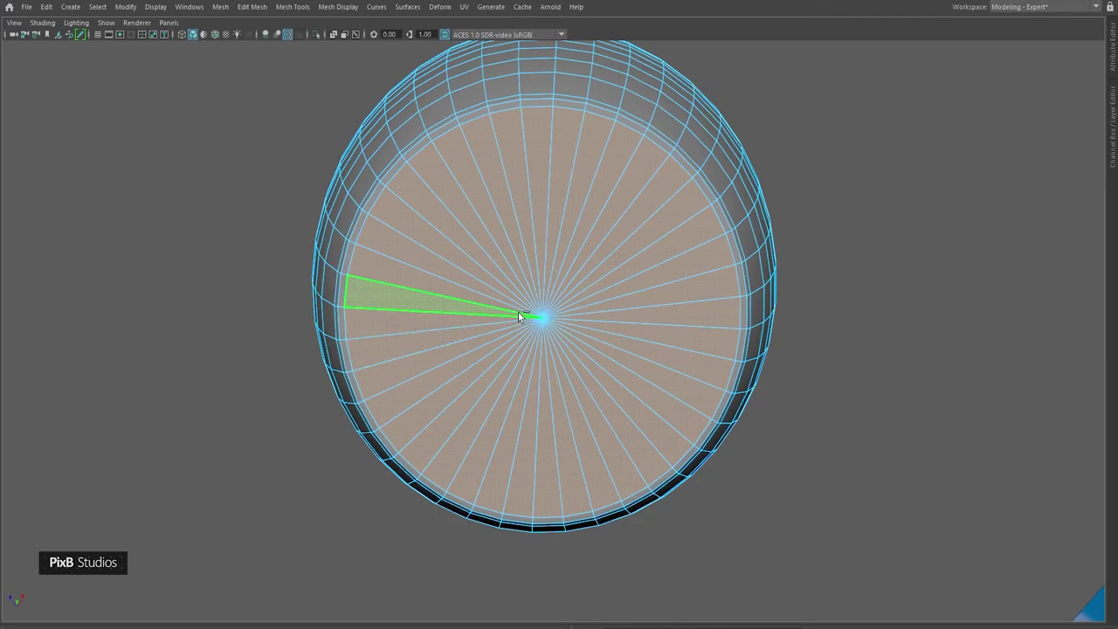
{"action": "key", "text": "ctrl+e"}
{"action": "key", "text": "r"}
{"action": "left_click_drag", "start_coordinate": [543, 323], "coordinate": [523, 267]}
{"action": "key", "text": "w"}
{"action": "left_click_drag", "start_coordinate": [547, 285], "coordinate": [546, 288]}
{"action": "right_click_drag", "start_coordinate": [533, 264], "coordinate": [526, 201]}
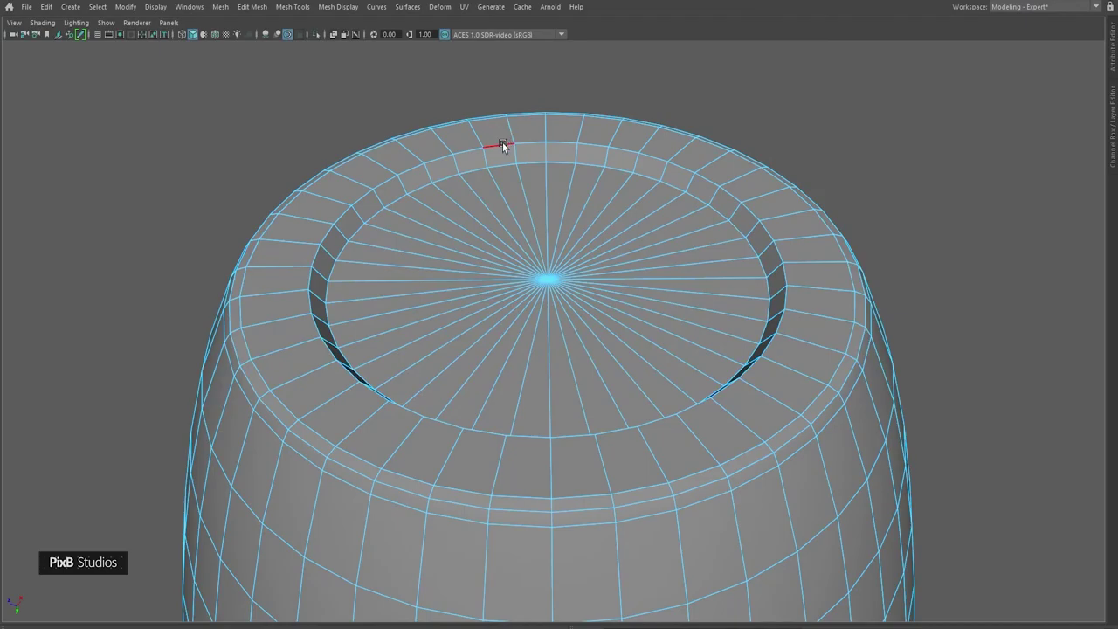
- Select both edge loops of the base recess, bevel them and reduce the bevel fraction
{"action": "double_click", "coordinate": [504, 164], "text": "shift"}
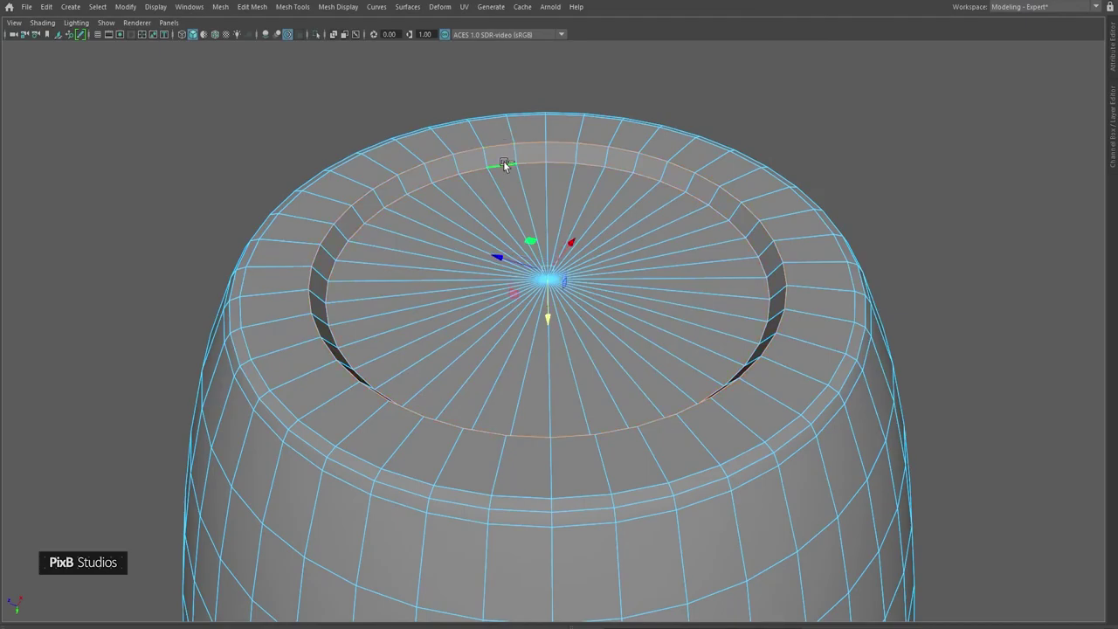
{"action": "key", "text": "ctrl+b"}
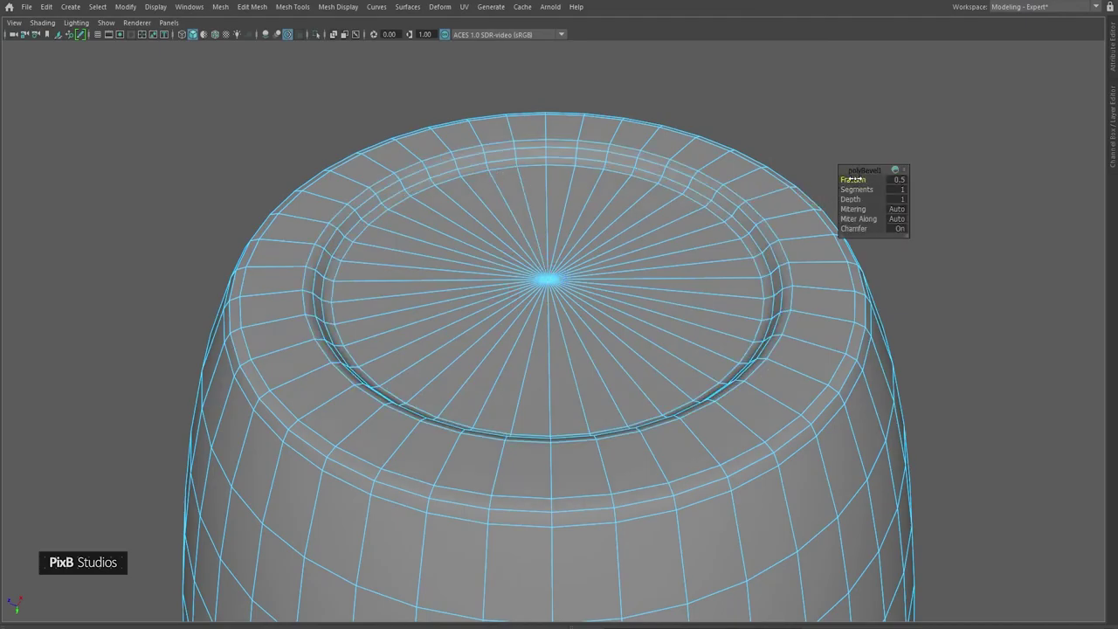
{"action": "left_click_drag", "start_coordinate": [845, 179], "coordinate": [807, 180]}
- Select the recessed bottom faces from their center vertex, extrude them and scale the extrusion inward
{"action": "right_click_drag", "start_coordinate": [656, 202], "coordinate": [714, 184]}
{"action": "scroll", "coordinate": [872, 156], "scroll_direction": "down", "scroll_amount": 4}
{"action": "mouse_move", "coordinate": [869, 157]}
{"action": "left_mouse_down", "text": "alt"}
{"action": "mouse_move", "coordinate": [849, 141]}
{"action": "mouse_move", "coordinate": [849, 157]}
{"action": "left_mouse_up", "text": "alt"}
{"action": "right_click_drag", "start_coordinate": [588, 206], "coordinate": [543, 206]}
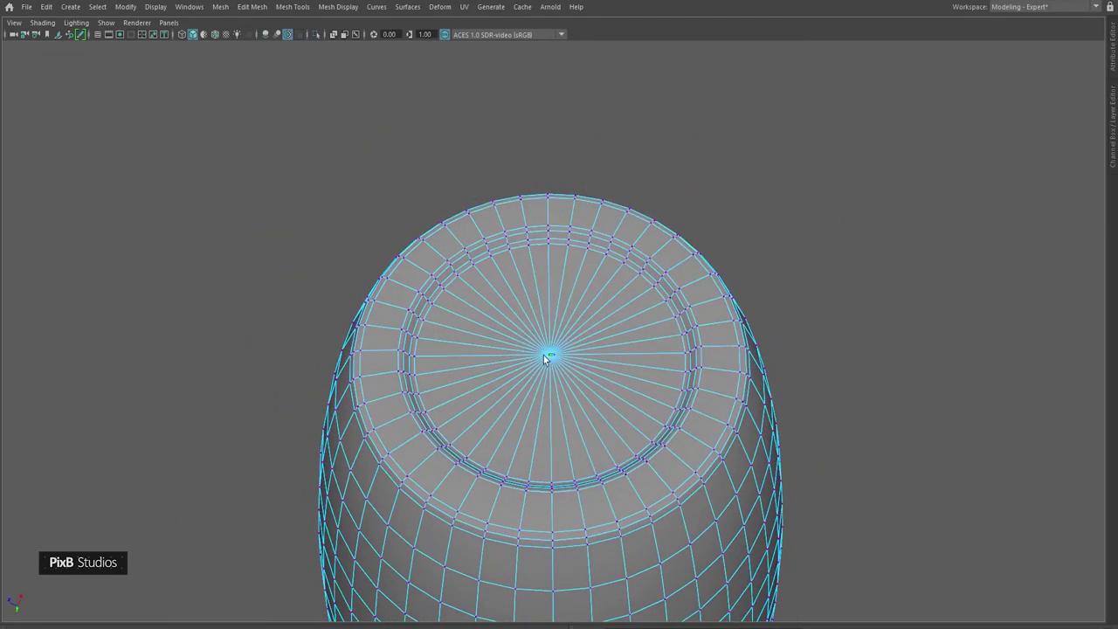
{"action": "key", "text": "ctrl+F11"}
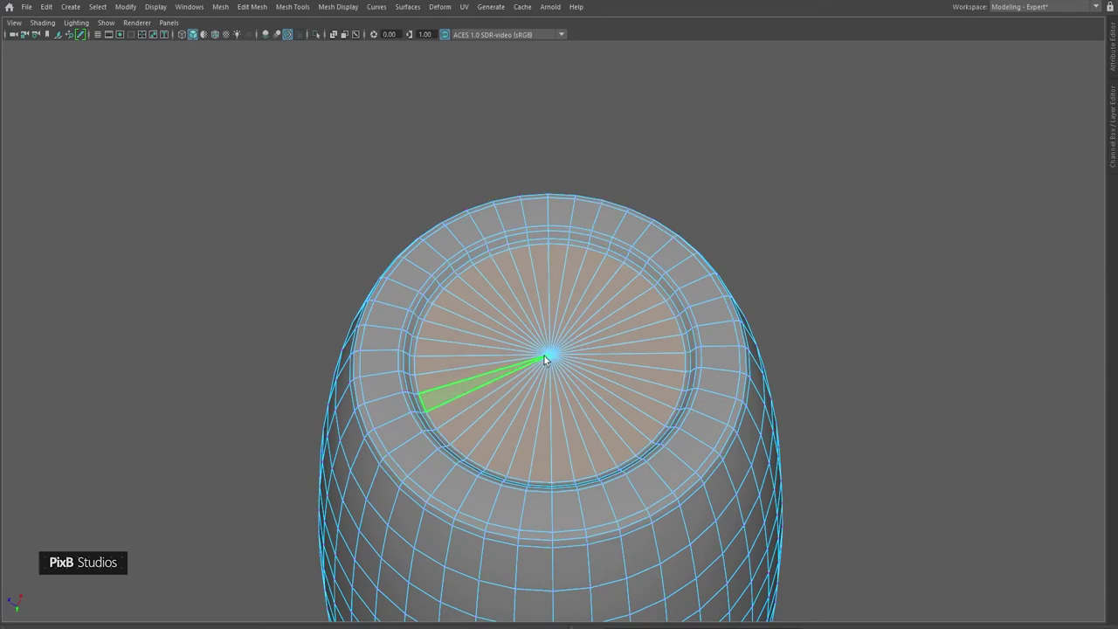
{"action": "key", "text": "ctrl+e"}
{"action": "key", "text": "r"}
{"action": "left_click_drag", "start_coordinate": [551, 354], "coordinate": [500, 339]}
- Return to object mode, turn on the mug's smooth preview and view it from the open rim side
{"action": "right_click_drag", "start_coordinate": [507, 294], "coordinate": [666, 192]}
{"action": "left_click", "coordinate": [804, 150]}
{"action": "left_click_drag", "start_coordinate": [666, 192], "coordinate": [713, 273], "text": "alt"}
{"action": "left_click", "coordinate": [621, 253]}
{"action": "key", "text": "3"}
{"action": "left_click", "coordinate": [700, 252]}
{"action": "left_click_drag", "start_coordinate": [653, 212], "coordinate": [652, 297], "text": "alt"}
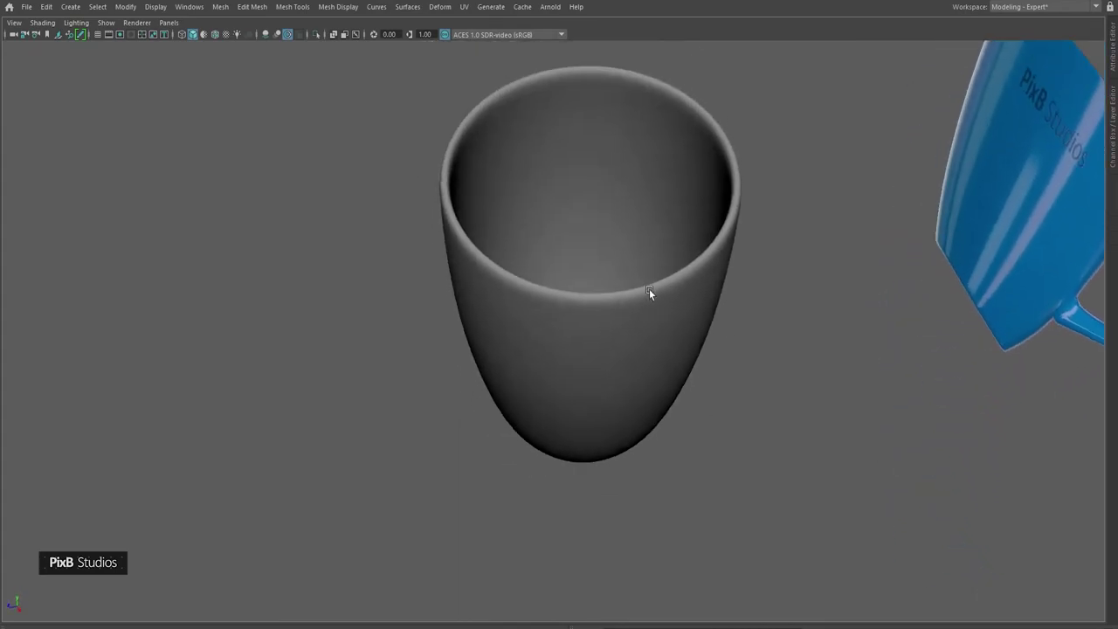
- Select the outer edge loop of the mug's rim and bevel it with 2 segments
{"action": "left_click", "coordinate": [670, 280]}
{"action": "left_click_drag", "start_coordinate": [749, 251], "coordinate": [642, 254], "text": "alt"}
{"action": "right_click_drag", "start_coordinate": [642, 253], "coordinate": [665, 256], "text": "alt"}
{"action": "middle_click_drag", "start_coordinate": [638, 219], "coordinate": [664, 304], "text": "alt"}
{"action": "left_click_drag", "start_coordinate": [664, 304], "coordinate": [576, 301], "text": "alt"}
{"action": "right_click_drag", "start_coordinate": [577, 302], "coordinate": [567, 270], "text": "alt"}
{"action": "middle_click_drag", "start_coordinate": [567, 270], "coordinate": [611, 347], "text": "alt"}
{"action": "right_click_drag", "start_coordinate": [484, 235], "coordinate": [471, 143]}
{"action": "double_click", "coordinate": [494, 232]}
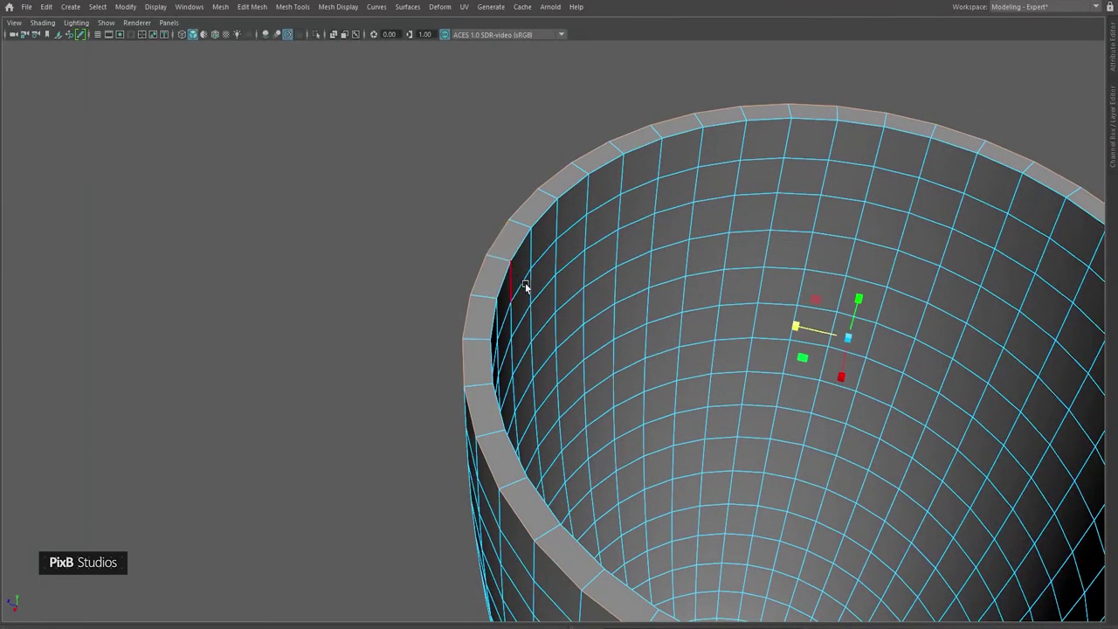
{"action": "middle_click_drag", "start_coordinate": [540, 313], "coordinate": [471, 233], "text": "alt"}
{"action": "right_click_drag", "start_coordinate": [471, 232], "coordinate": [482, 262], "text": "alt"}
{"action": "middle_click_drag", "start_coordinate": [381, 208], "coordinate": [392, 230], "text": "alt"}
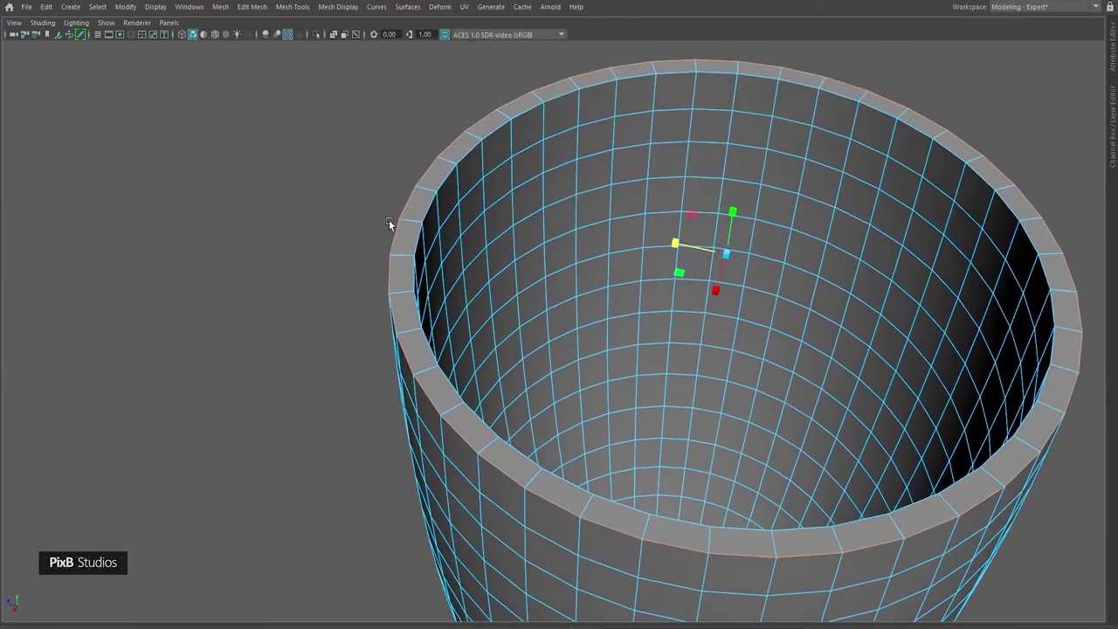
{"action": "right_click_drag", "start_coordinate": [392, 230], "coordinate": [427, 252], "text": "alt"}
{"action": "key", "text": "ctrl+b"}
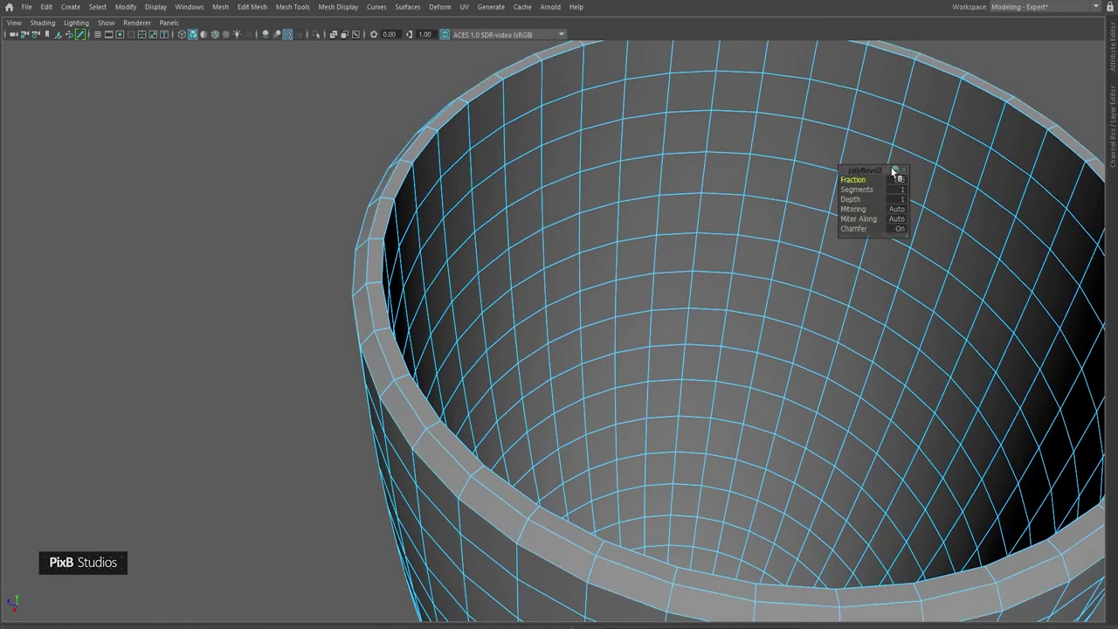
{"action": "left_click_drag", "start_coordinate": [855, 189], "coordinate": [863, 191]}
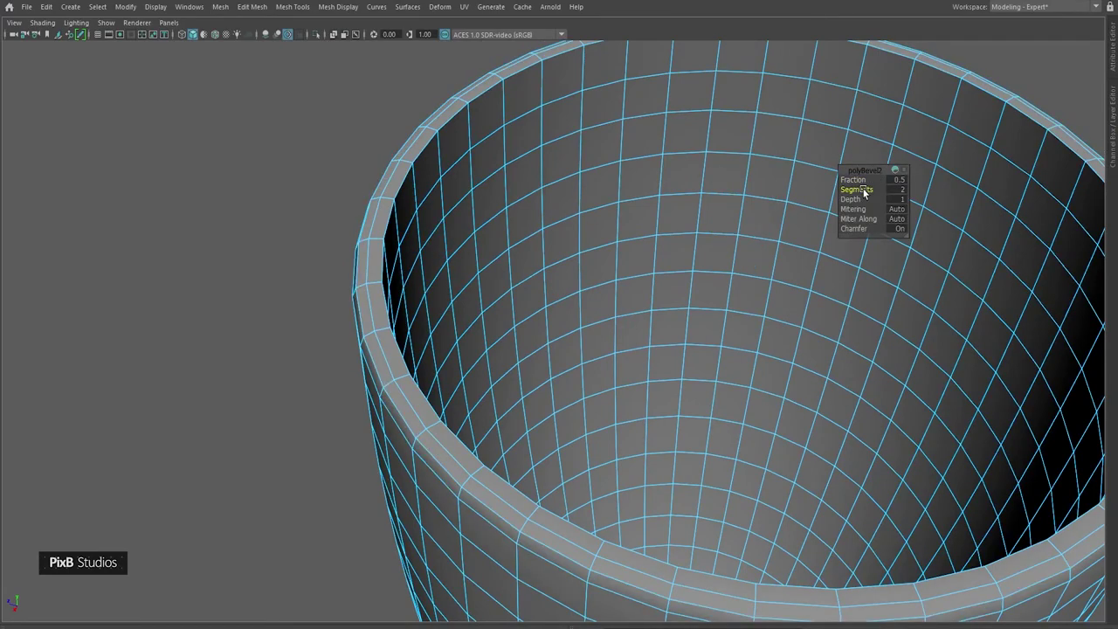
- Lower the fraction of the outer rim bevel to make it narrower
{"action": "right_click_drag", "start_coordinate": [567, 281], "coordinate": [559, 240], "text": "alt"}
{"action": "left_click_drag", "start_coordinate": [559, 239], "coordinate": [562, 267], "text": "alt"}
{"action": "right_click_drag", "start_coordinate": [561, 267], "coordinate": [581, 289], "text": "alt"}
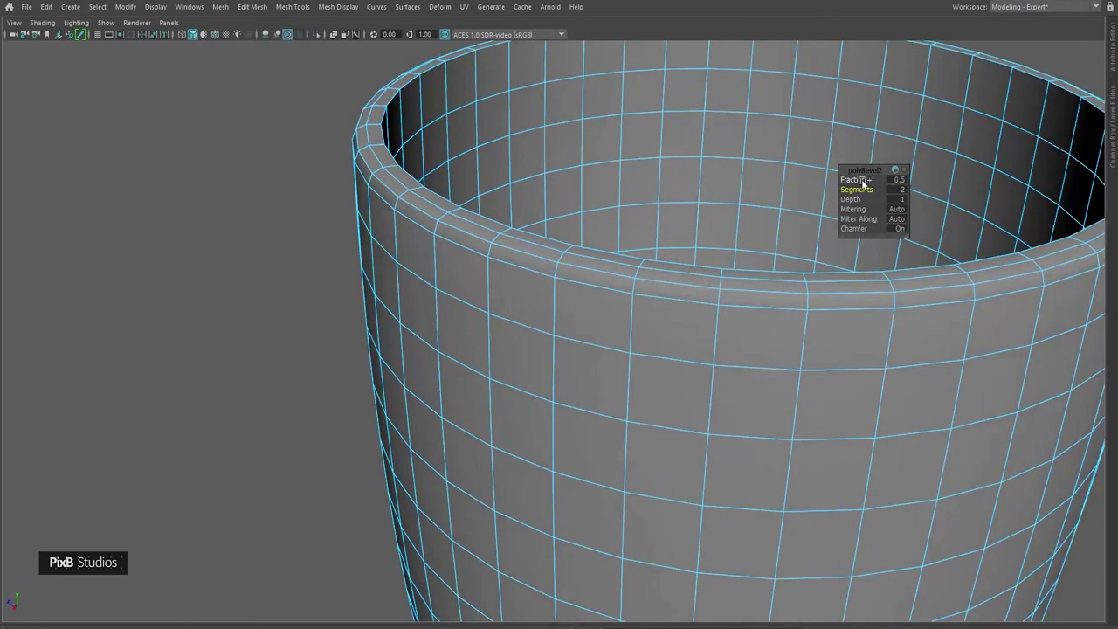
{"action": "middle_click_drag", "start_coordinate": [854, 180], "coordinate": [689, 179]}
{"action": "left_click_drag", "start_coordinate": [655, 162], "coordinate": [565, 220], "text": "alt"}
{"action": "middle_click_drag", "start_coordinate": [503, 244], "coordinate": [474, 208], "text": "alt"}
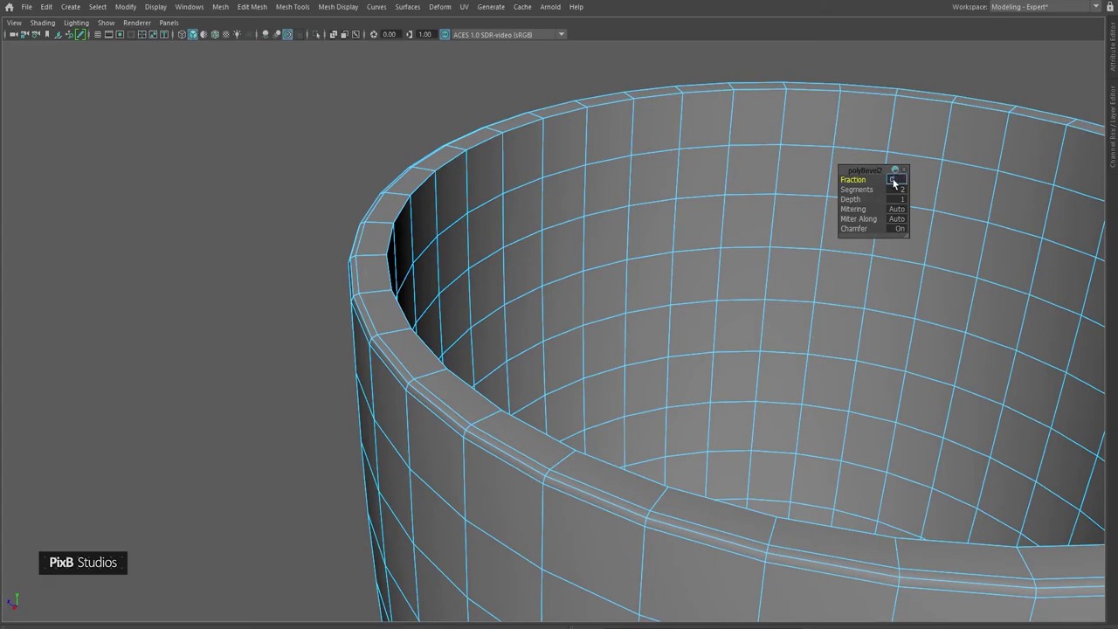
- Bevel the rim's inner edge loop and move the resulting lower loop slightly down into the mug
{"action": "double_click", "coordinate": [421, 185]}
{"action": "middle_click_drag", "start_coordinate": [470, 186], "coordinate": [430, 188], "text": "alt"}
{"action": "key", "text": "ctrl+b"}
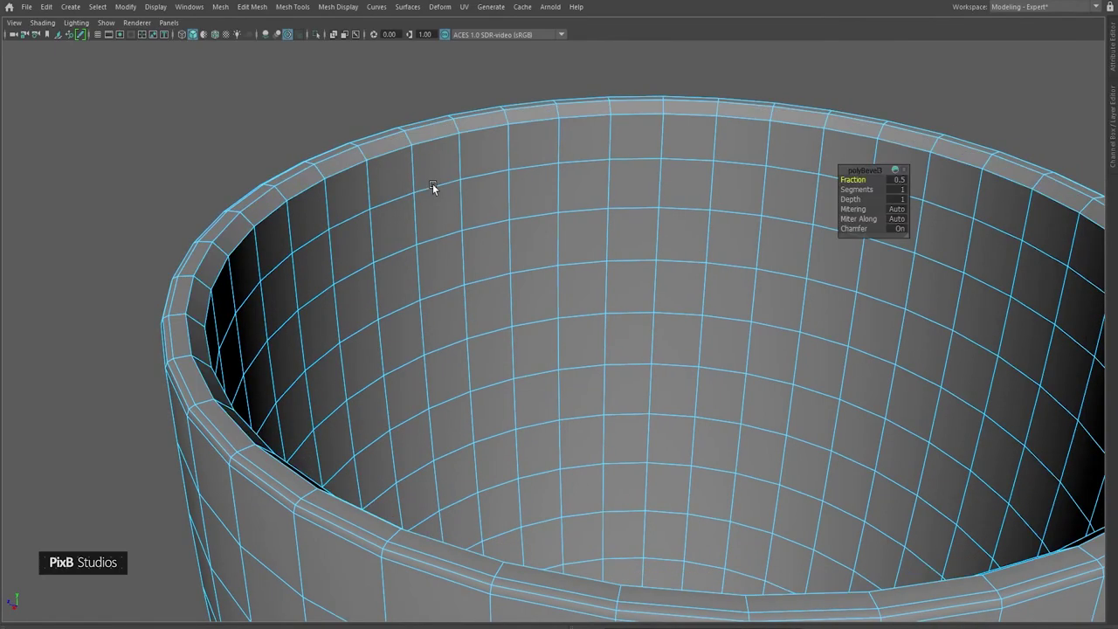
{"action": "double_click", "coordinate": [400, 152]}
{"action": "middle_click_drag", "start_coordinate": [610, 206], "coordinate": [587, 203], "text": "alt"}
{"action": "key", "text": "w"}
{"action": "left_click_drag", "start_coordinate": [671, 208], "coordinate": [671, 221]}
- Scale the upper loop of the inner rim bevel slightly, insert an edge loop around that bevel, and return to object mode
{"action": "double_click", "coordinate": [322, 160]}
{"action": "key", "text": "r"}
{"action": "left_click_drag", "start_coordinate": [668, 252], "coordinate": [672, 252]}
{"action": "middle_click_drag", "start_coordinate": [596, 170], "coordinate": [649, 222], "text": "alt"}
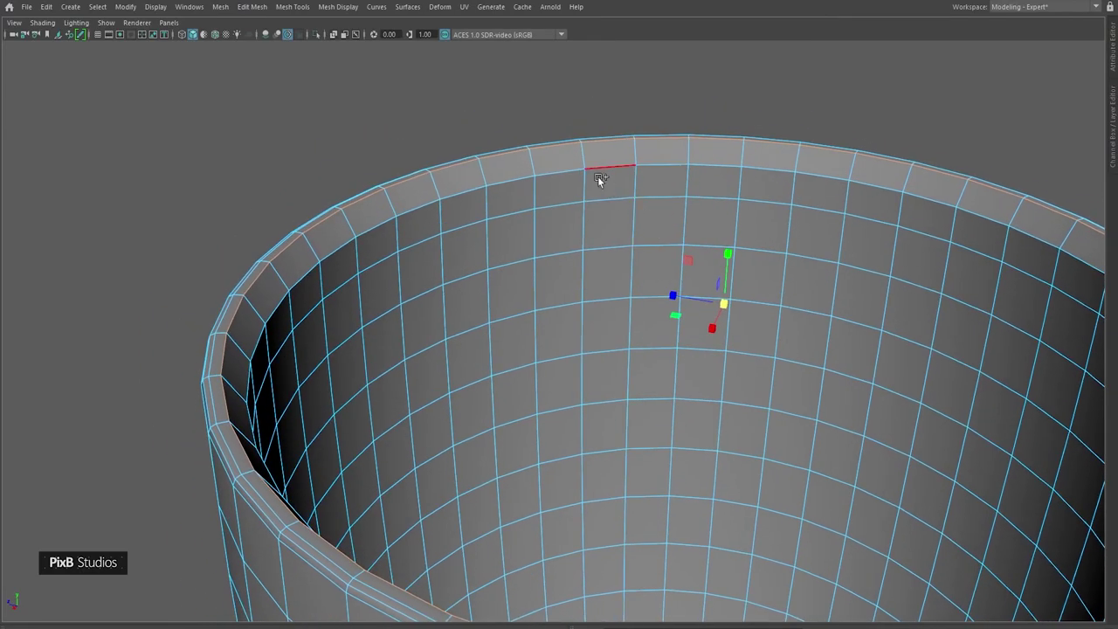
{"action": "right_click_drag", "start_coordinate": [597, 174], "coordinate": [547, 175], "text": "shift"}
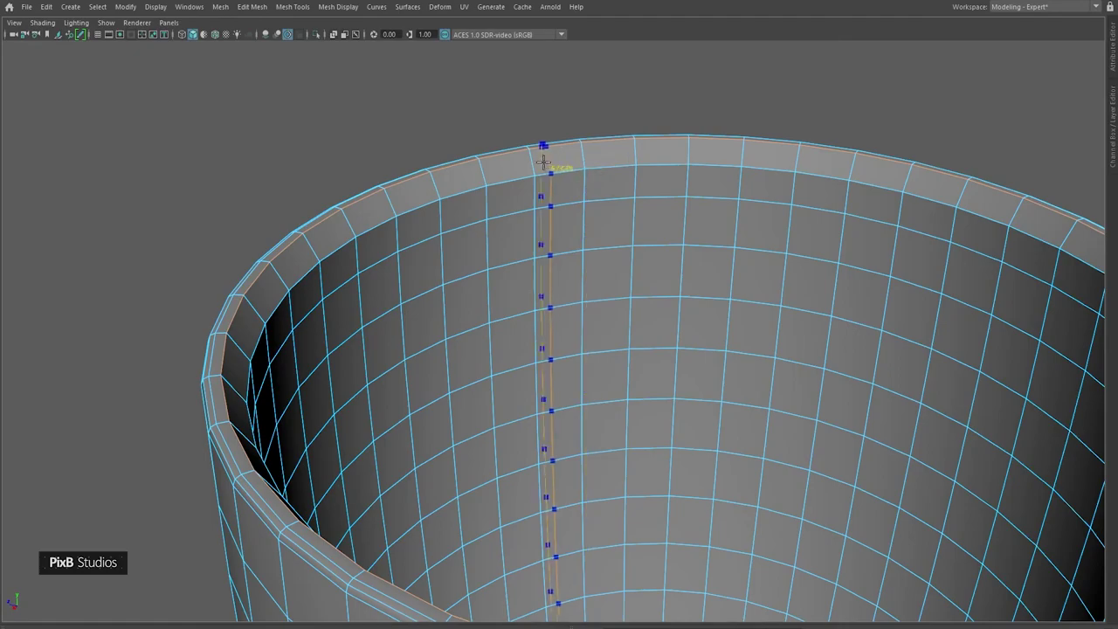
{"action": "left_click_drag", "start_coordinate": [540, 160], "coordinate": [539, 172]}
{"action": "key", "text": "F8"}
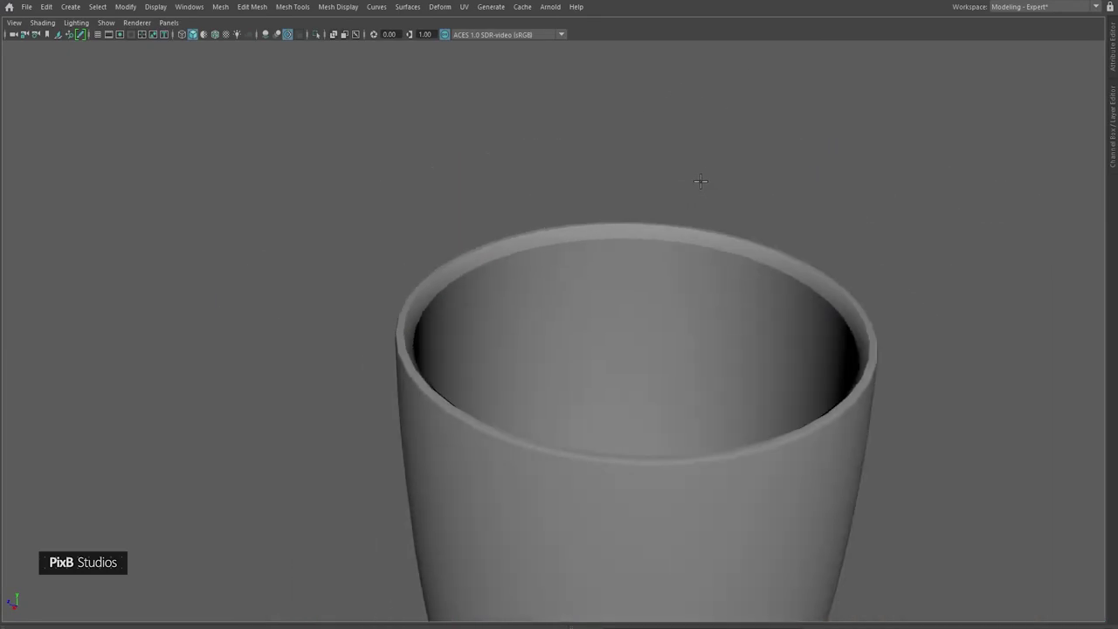
- Examine the rim's edge loops on the selected mug from several distances and angles
{"action": "right_click_drag", "start_coordinate": [701, 181], "coordinate": [671, 196], "text": "alt"}
{"action": "left_click", "coordinate": [618, 268]}
{"action": "mouse_move", "coordinate": [659, 192]}
{"action": "left_mouse_down", "text": "alt"}
{"action": "mouse_move", "coordinate": [662, 228]}
{"action": "mouse_move", "coordinate": [654, 182]}
{"action": "left_mouse_up", "text": "alt"}
{"action": "scroll", "coordinate": [659, 224], "scroll_direction": "up", "scroll_amount": 5}
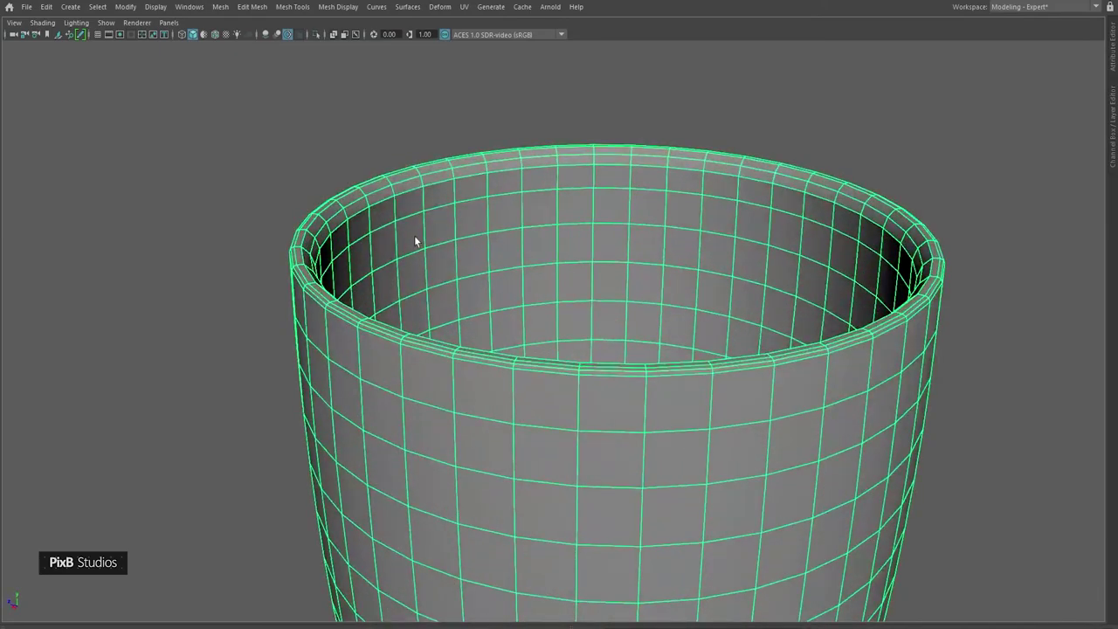
{"action": "left_click_drag", "start_coordinate": [421, 192], "coordinate": [433, 234], "text": "alt"}
{"action": "left_click", "coordinate": [475, 188]}
{"action": "scroll", "coordinate": [488, 259], "scroll_direction": "down", "scroll_amount": 3}
{"action": "middle_click_drag", "start_coordinate": [534, 278], "coordinate": [476, 132], "text": "alt"}
- Select the mug, turn on smooth preview and look straight down into its interior
{"action": "left_click", "coordinate": [543, 289]}
{"action": "scroll", "coordinate": [536, 209], "scroll_direction": "down", "scroll_amount": 5}
{"action": "key", "text": "3"}
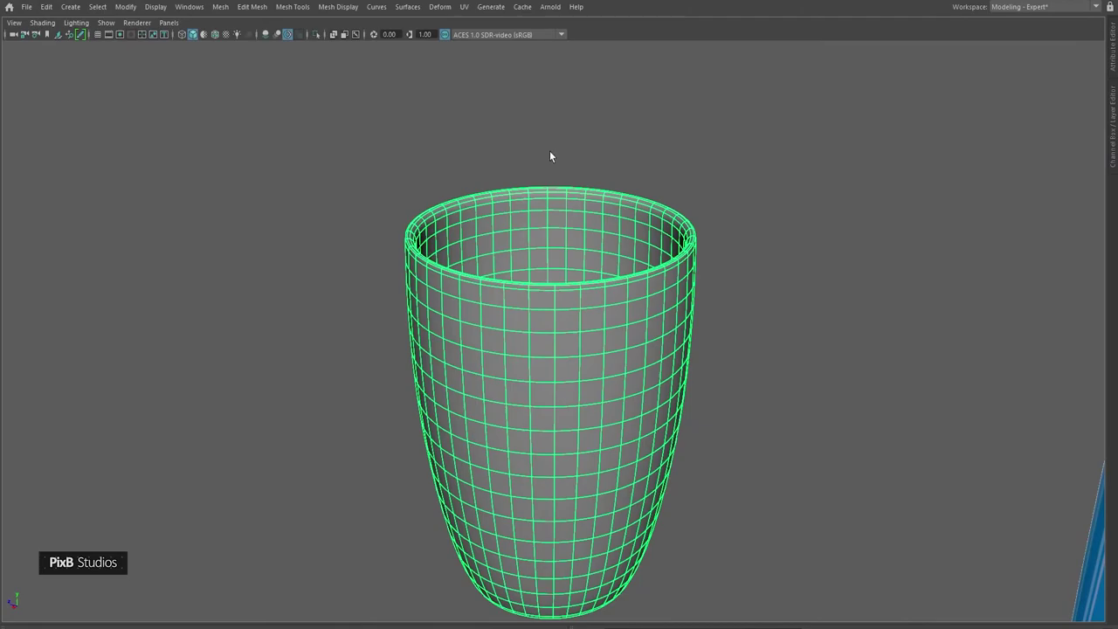
{"action": "left_click_drag", "start_coordinate": [548, 149], "coordinate": [590, 262], "text": "alt"}
{"action": "left_click", "coordinate": [695, 215]}
{"action": "left_click_drag", "start_coordinate": [695, 215], "coordinate": [682, 240], "text": "alt"}
{"action": "scroll", "coordinate": [617, 280], "scroll_direction": "up", "scroll_amount": 8}
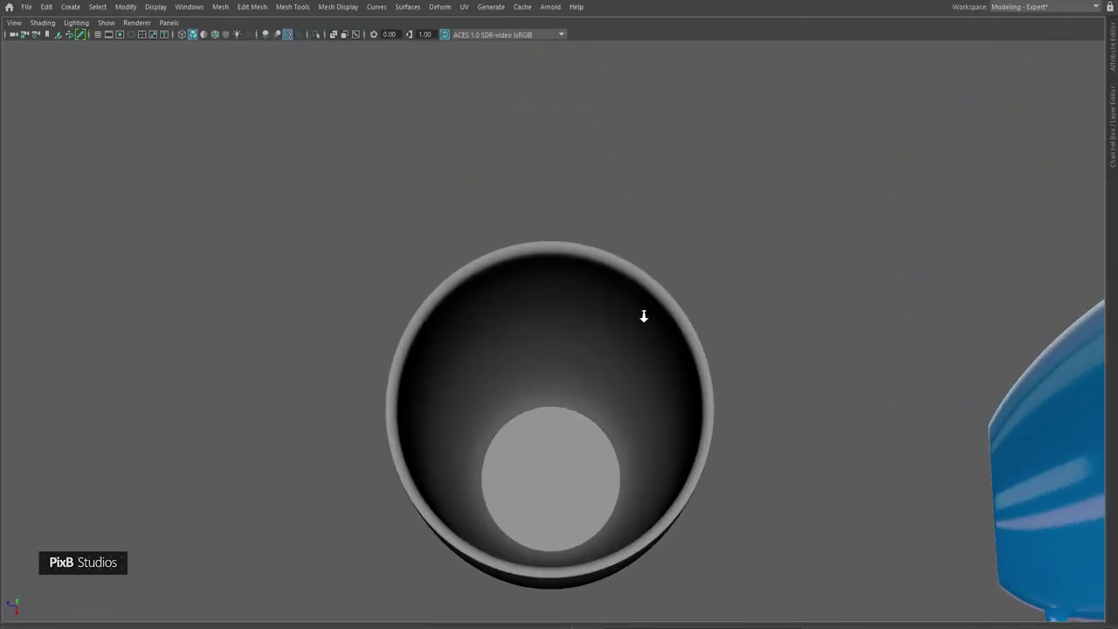
- Compare the mug's interior floor with and without smooth preview, and view it in wireframe
{"action": "scroll", "coordinate": [532, 321], "scroll_direction": "up", "scroll_amount": 3}
{"action": "left_click", "coordinate": [559, 336]}
{"action": "key", "text": "1"}
{"action": "middle_click_drag", "start_coordinate": [559, 336], "coordinate": [578, 300], "text": "alt"}
{"action": "scroll", "coordinate": [572, 323], "scroll_direction": "up", "scroll_amount": 2}
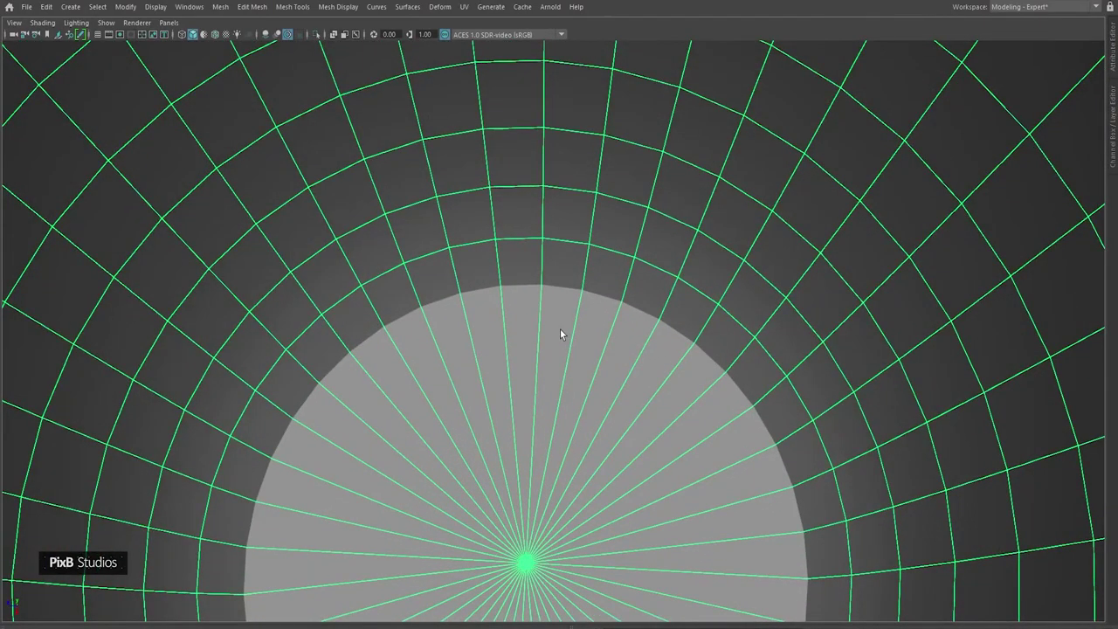
{"action": "key", "text": "3"}
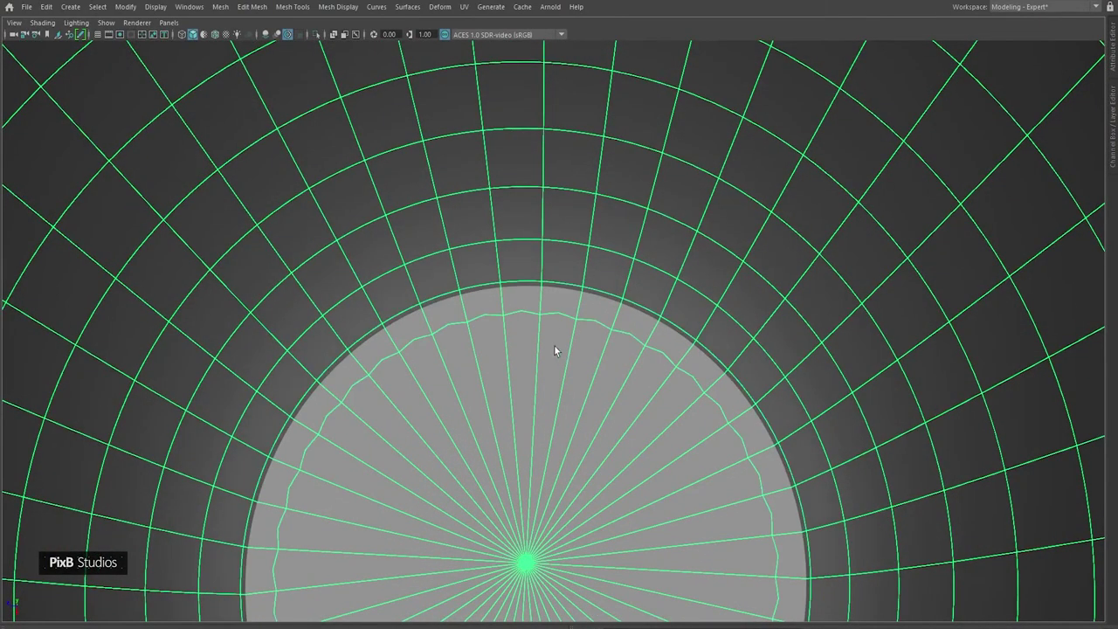
{"action": "key", "text": "1"}
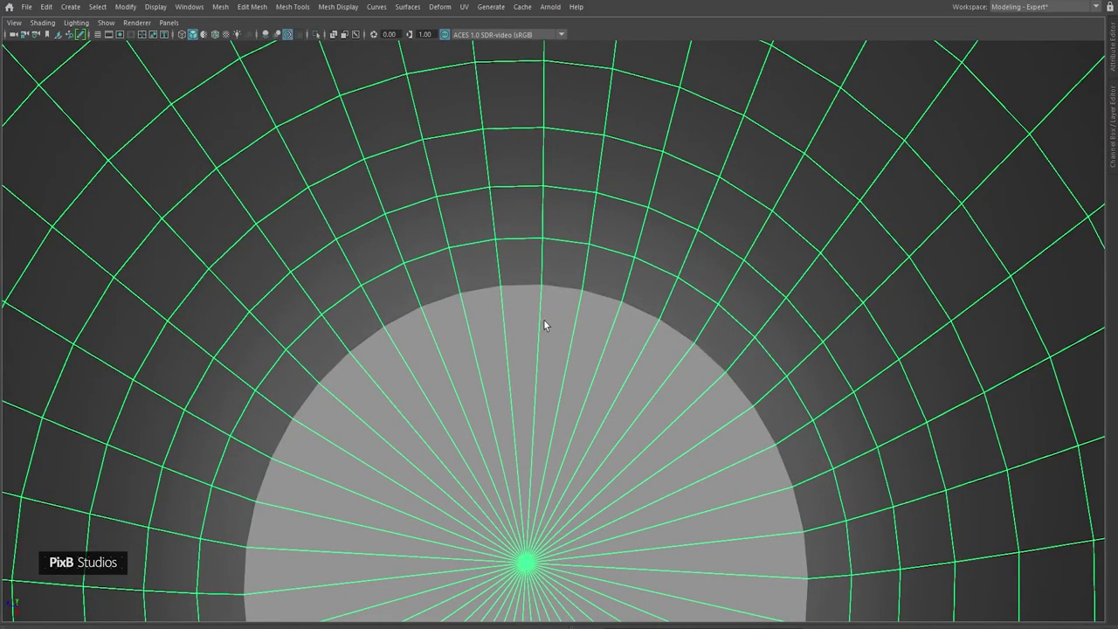
{"action": "middle_click_drag", "start_coordinate": [543, 320], "coordinate": [579, 266], "text": "alt"}
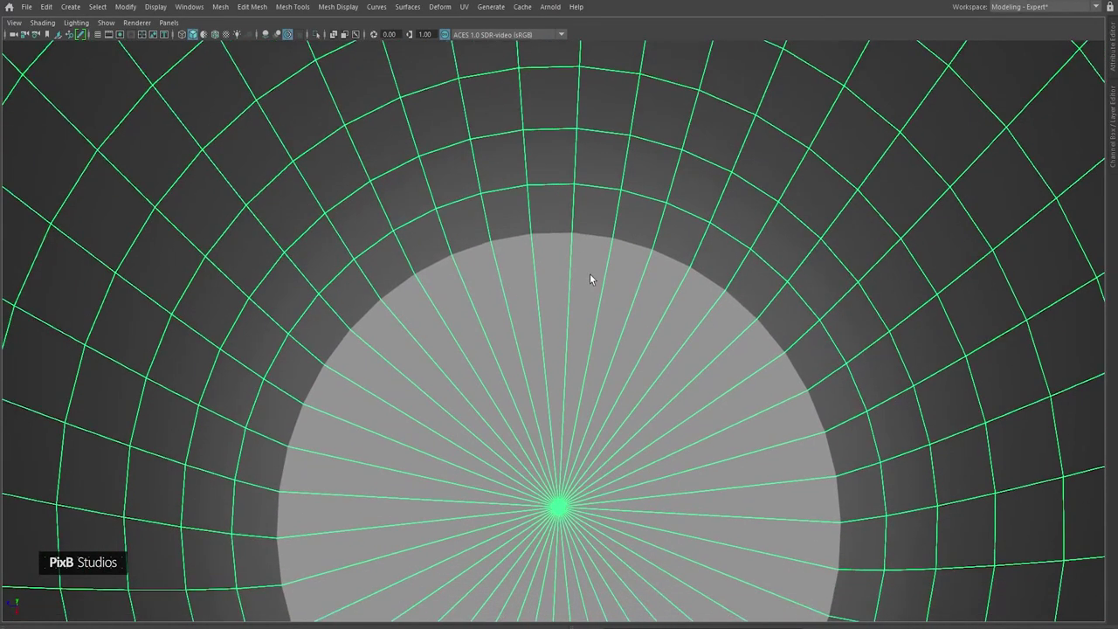
{"action": "right_click", "coordinate": [591, 275]}
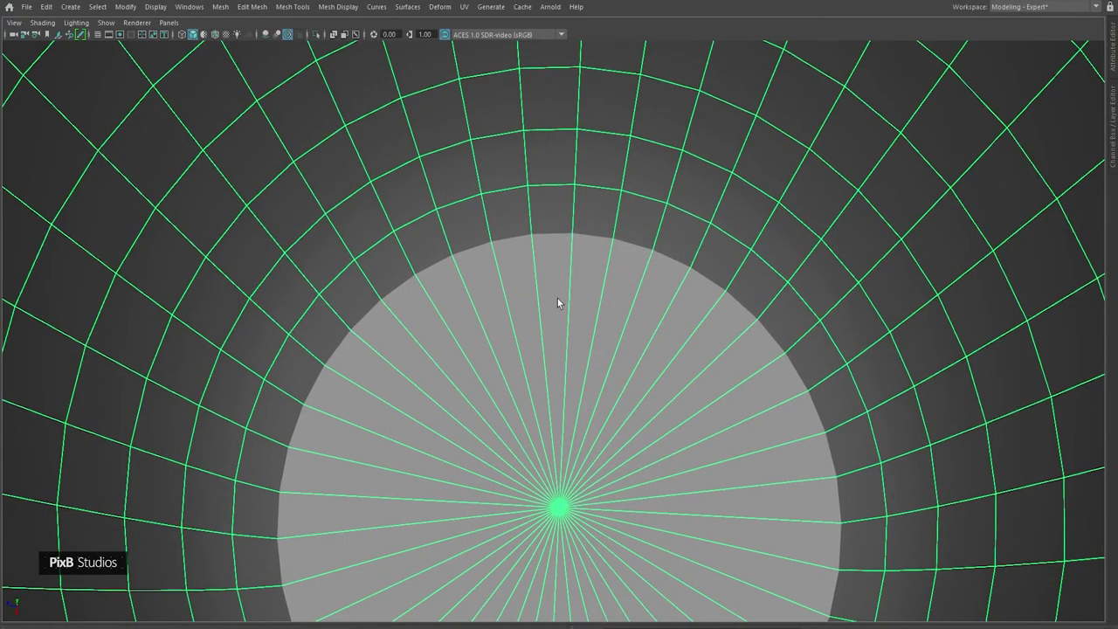
{"action": "key", "text": "4"}
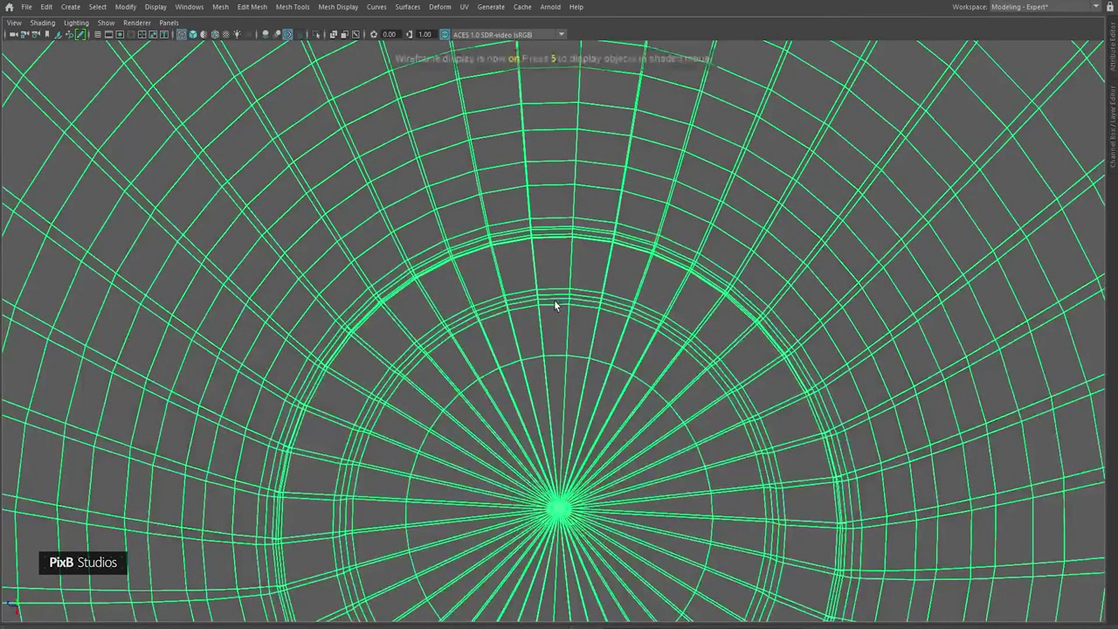
- Select the interior floor's faces from their center vertex in shaded display
{"action": "middle_click_drag", "start_coordinate": [437, 323], "coordinate": [445, 316], "text": "alt"}
{"action": "mouse_move", "coordinate": [451, 295]}
{"action": "right_mouse_down"}
{"action": "mouse_move", "coordinate": [551, 259]}
{"action": "mouse_move", "coordinate": [402, 278]}
{"action": "right_mouse_up"}
{"action": "key", "text": "5"}
{"action": "middle_click_drag", "start_coordinate": [498, 344], "coordinate": [498, 289], "text": "alt"}
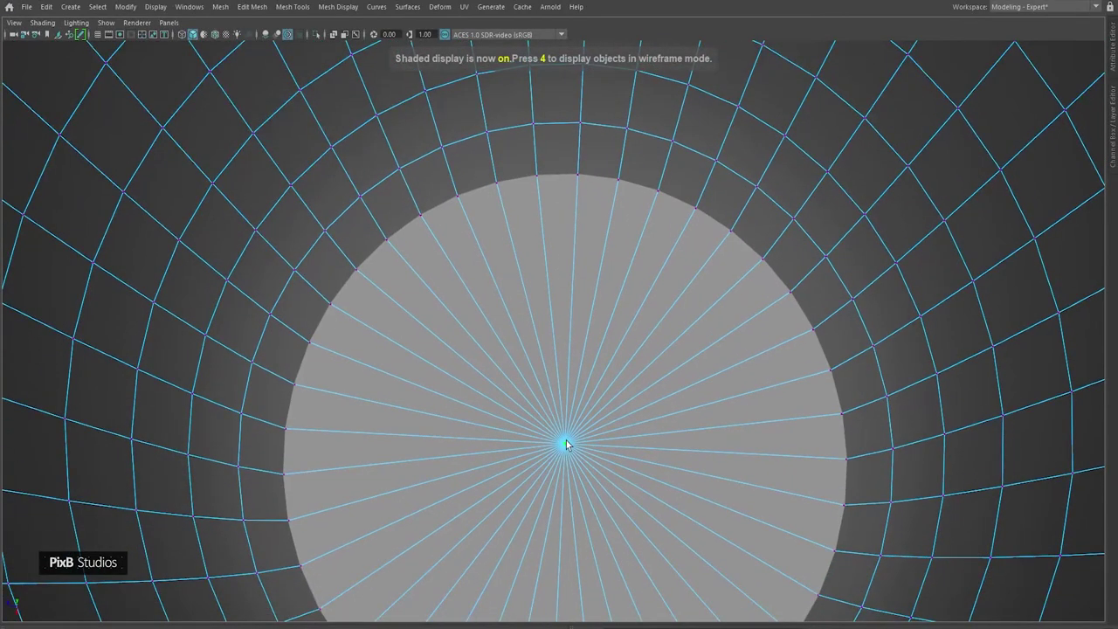
{"action": "left_click", "coordinate": [566, 444]}
{"action": "key", "text": "ctrl+F11"}
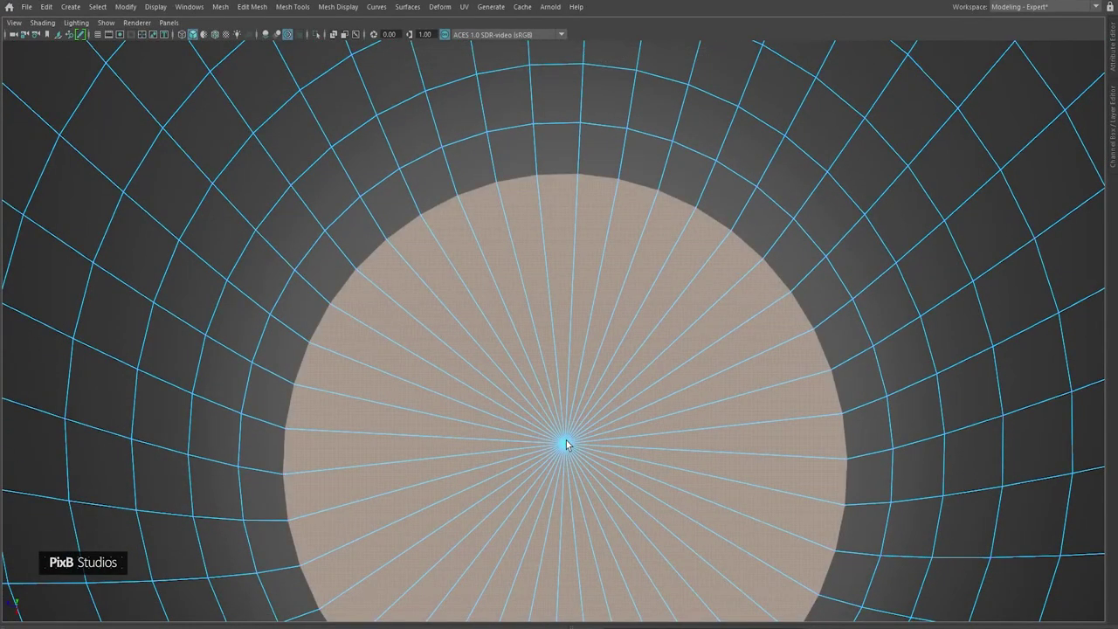
- Examine the interior floor's border closely in wireframe and select its outer edge loop
{"action": "middle_click_drag", "start_coordinate": [569, 443], "coordinate": [591, 423], "text": "alt"}
{"action": "key", "text": "4"}
{"action": "left_click_drag", "start_coordinate": [389, 389], "coordinate": [410, 379], "text": "alt"}
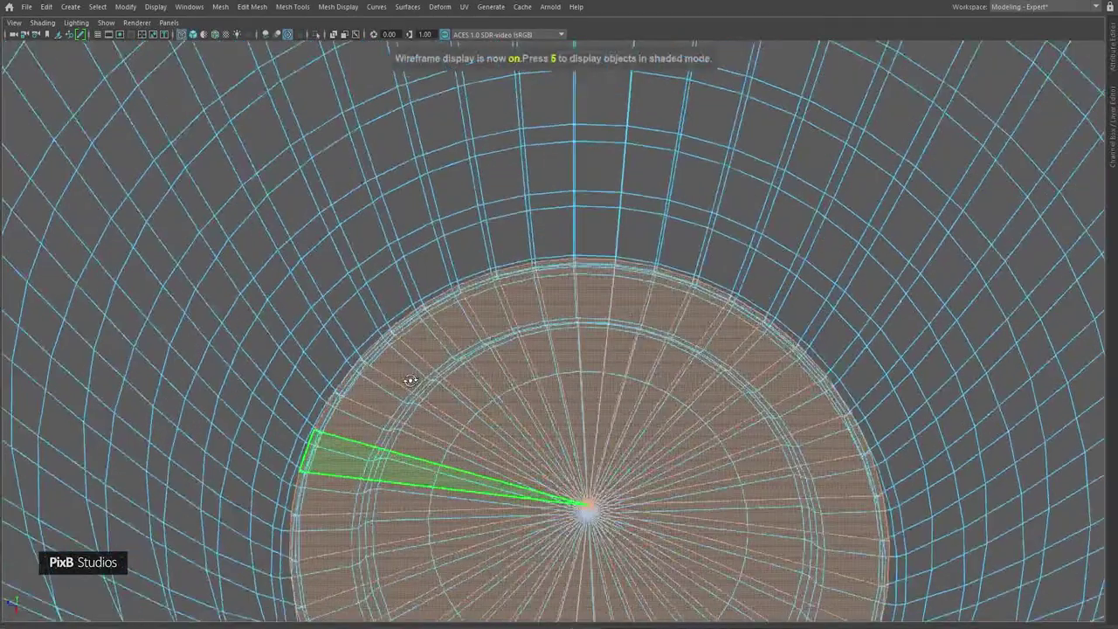
{"action": "middle_click_drag", "start_coordinate": [421, 366], "coordinate": [492, 274], "text": "alt"}
{"action": "right_click_drag", "start_coordinate": [492, 275], "coordinate": [541, 402], "text": "alt"}
{"action": "left_click_drag", "start_coordinate": [541, 402], "coordinate": [422, 420], "text": "alt"}
{"action": "middle_click_drag", "start_coordinate": [422, 419], "coordinate": [412, 169], "text": "alt"}
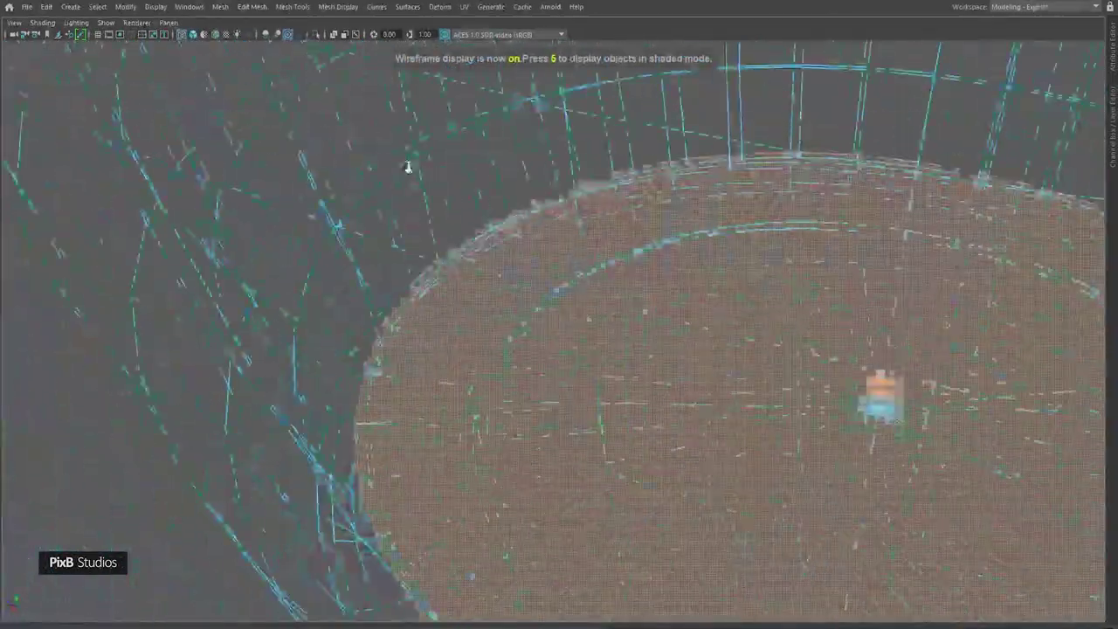
{"action": "right_click_drag", "start_coordinate": [411, 169], "coordinate": [491, 372], "text": "alt"}
{"action": "middle_click_drag", "start_coordinate": [384, 330], "coordinate": [463, 284], "text": "alt"}
{"action": "left_click_drag", "start_coordinate": [463, 284], "coordinate": [562, 302], "text": "alt"}
{"action": "key", "text": "4"}
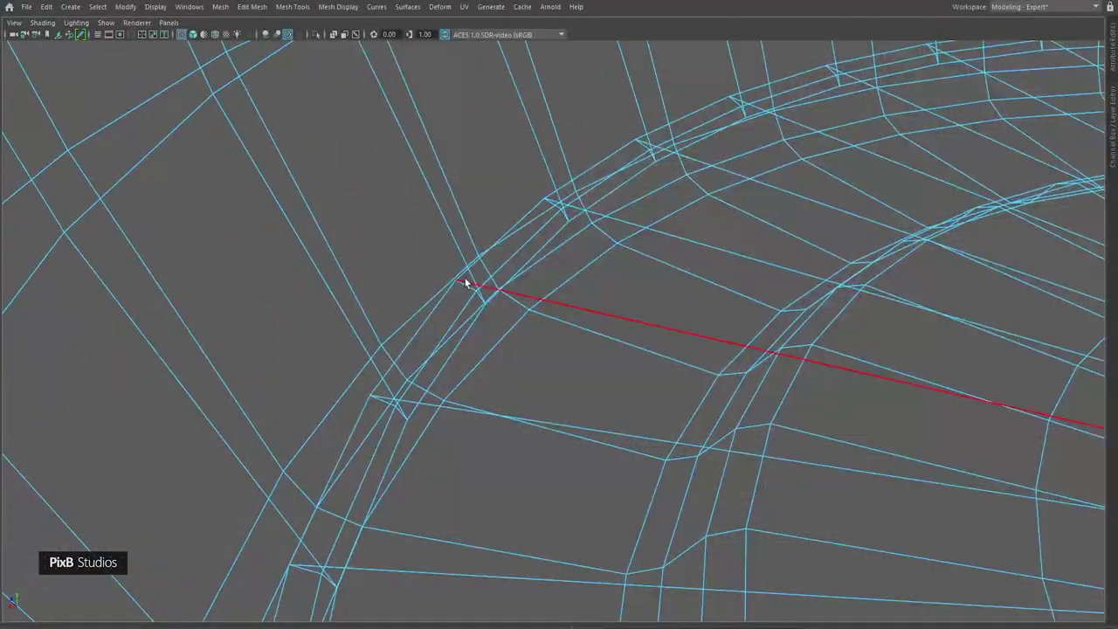
{"action": "double_click", "coordinate": [499, 245]}
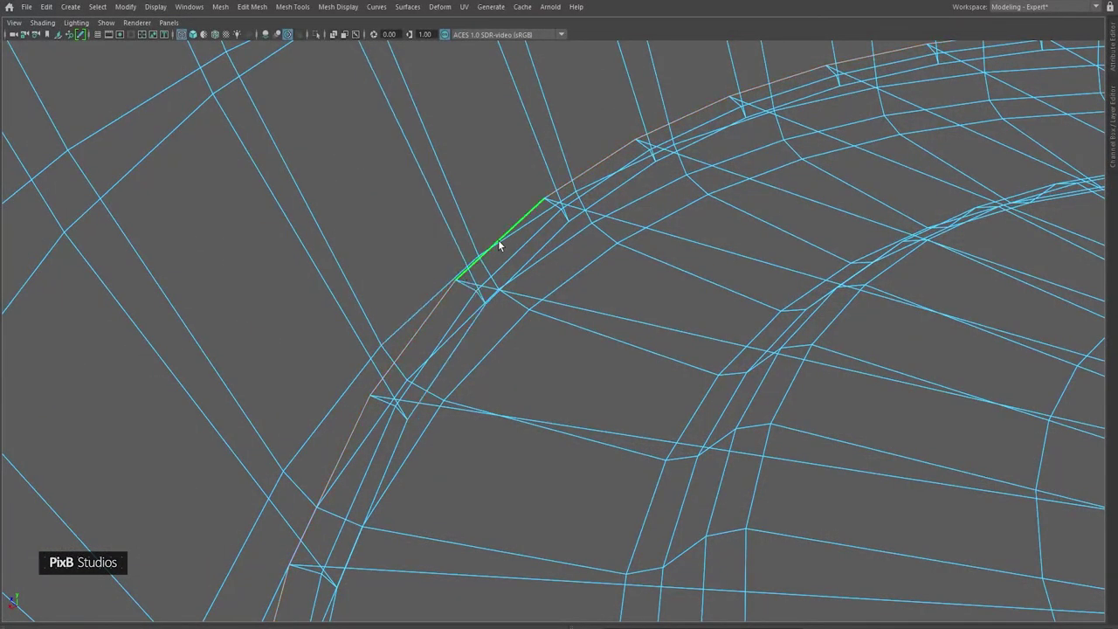
- Return to shaded display and examine the interior floor and its surrounding vertices
{"action": "key", "text": "5"}
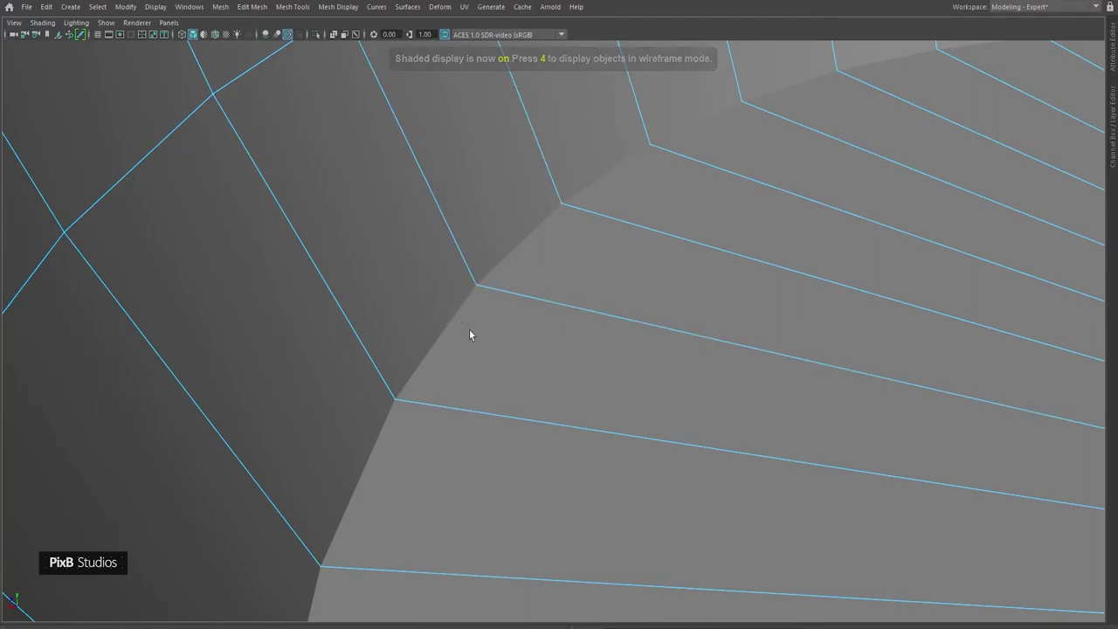
{"action": "right_click_drag", "start_coordinate": [464, 324], "coordinate": [553, 214], "text": "alt"}
{"action": "left_click_drag", "start_coordinate": [553, 214], "coordinate": [725, 254], "text": "alt"}
{"action": "right_click_drag", "start_coordinate": [728, 253], "coordinate": [522, 209]}
{"action": "left_click_drag", "start_coordinate": [477, 279], "coordinate": [543, 305], "text": "alt"}
{"action": "right_click_drag", "start_coordinate": [542, 306], "coordinate": [522, 202], "text": "alt"}
{"action": "middle_click_drag", "start_coordinate": [522, 202], "coordinate": [532, 251], "text": "alt"}
{"action": "right_click_drag", "start_coordinate": [532, 251], "coordinate": [507, 234], "text": "alt"}
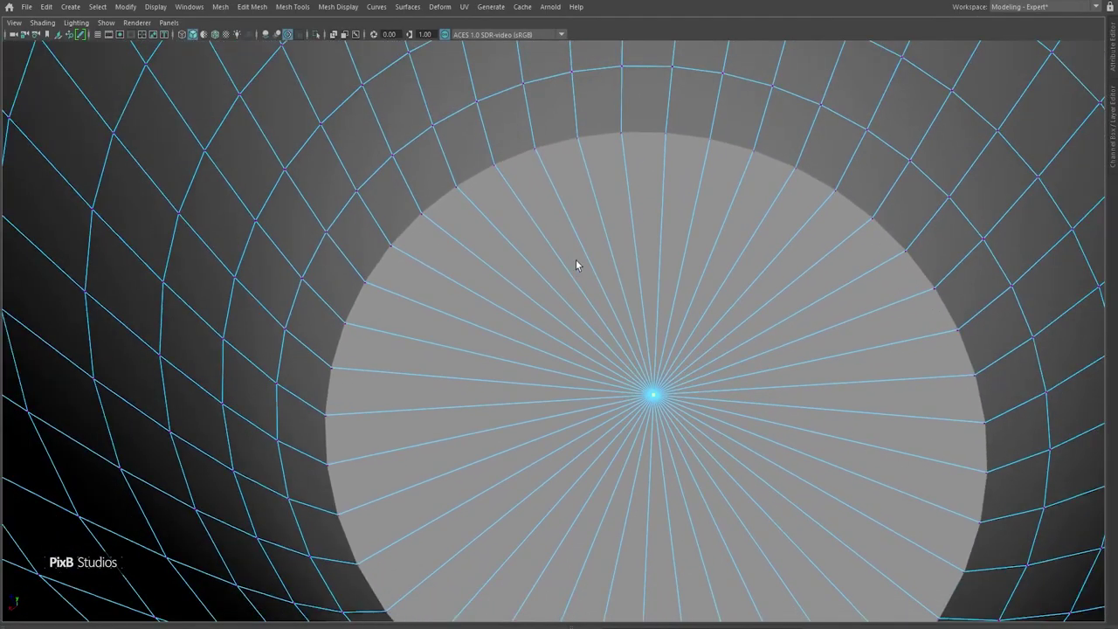
{"action": "middle_click_drag", "start_coordinate": [576, 264], "coordinate": [503, 274], "text": "alt"}
{"action": "left_click_drag", "start_coordinate": [648, 363], "coordinate": [584, 262], "text": "alt"}
{"action": "middle_click_drag", "start_coordinate": [584, 263], "coordinate": [572, 343], "text": "alt"}
- Compare the smoothed and unsmoothed surface where the interior floor meets the wall
{"action": "right_click_drag", "start_coordinate": [572, 342], "coordinate": [663, 231]}
{"action": "right_click_drag", "start_coordinate": [472, 253], "coordinate": [507, 265], "text": "alt"}
{"action": "key", "text": "3"}
{"action": "left_click_drag", "start_coordinate": [506, 265], "coordinate": [511, 284], "text": "alt"}
{"action": "right_click_drag", "start_coordinate": [467, 269], "coordinate": [572, 300]}
{"action": "left_click_drag", "start_coordinate": [476, 221], "coordinate": [486, 226], "text": "alt"}
{"action": "right_click_drag", "start_coordinate": [486, 226], "coordinate": [505, 259], "text": "alt"}
{"action": "left_click_drag", "start_coordinate": [504, 260], "coordinate": [534, 289], "text": "alt"}
{"action": "key", "text": "1"}
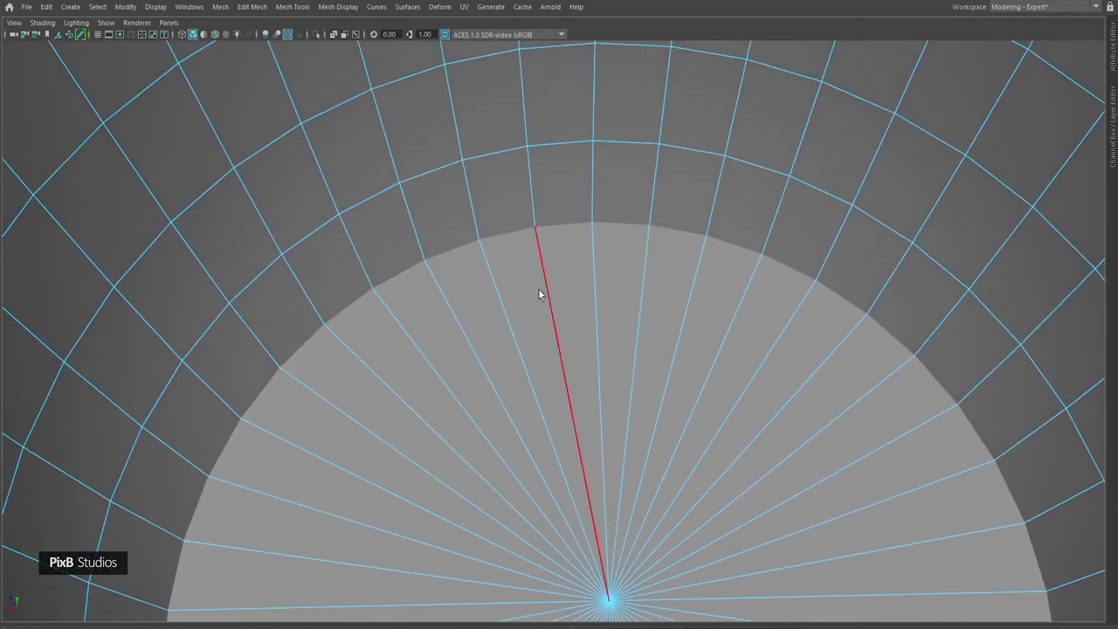
- Select the edge loop just inside the interior floor's outer border and scale it slightly inward
{"action": "left_click_drag", "start_coordinate": [591, 344], "coordinate": [572, 410], "text": "alt"}
{"action": "right_click_drag", "start_coordinate": [662, 465], "coordinate": [615, 443], "text": "alt"}
{"action": "left_click_drag", "start_coordinate": [603, 441], "coordinate": [587, 387], "text": "alt"}
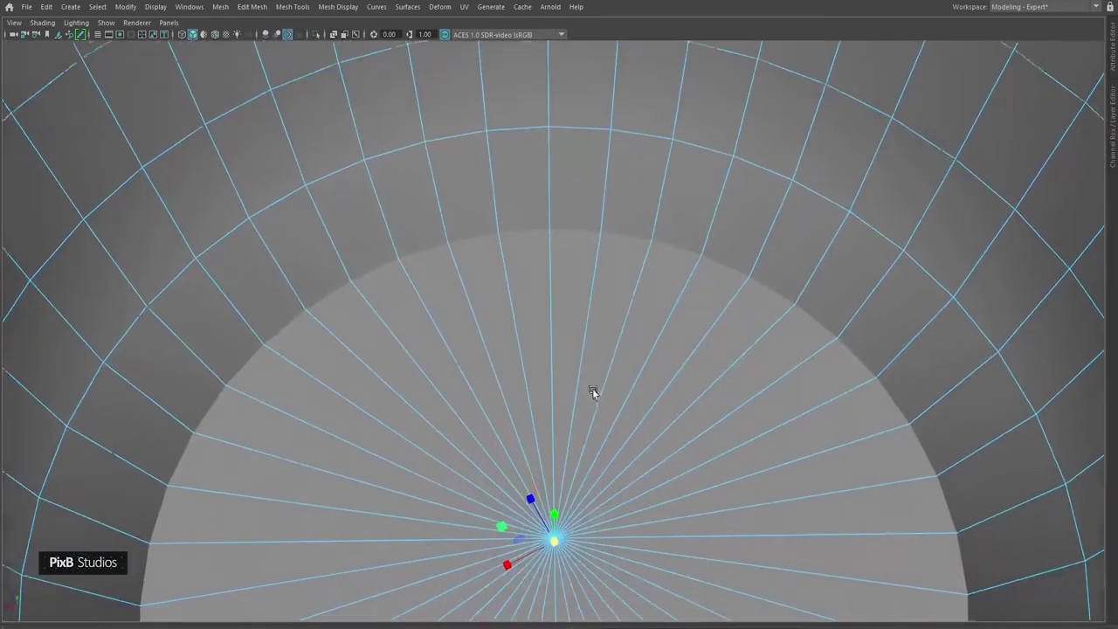
{"action": "right_click_drag", "start_coordinate": [586, 387], "coordinate": [603, 382], "text": "alt"}
{"action": "middle_click_drag", "start_coordinate": [526, 365], "coordinate": [564, 347], "text": "alt"}
{"action": "key", "text": "3"}
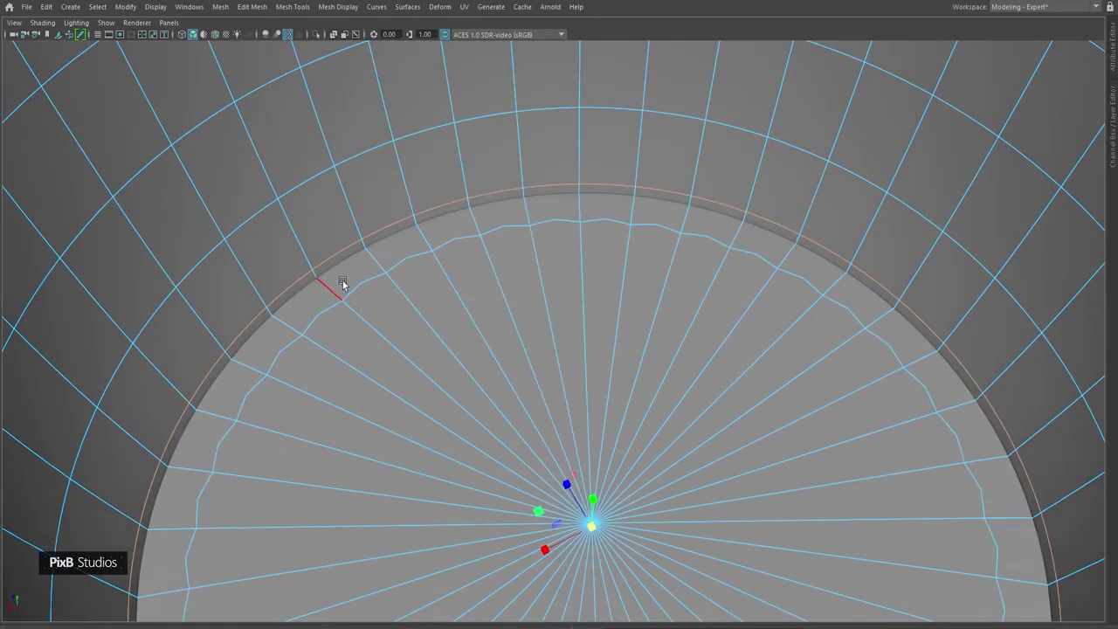
{"action": "double_click", "coordinate": [366, 281]}
{"action": "left_click_drag", "start_coordinate": [595, 525], "coordinate": [515, 508]}
{"action": "key", "text": "1"}
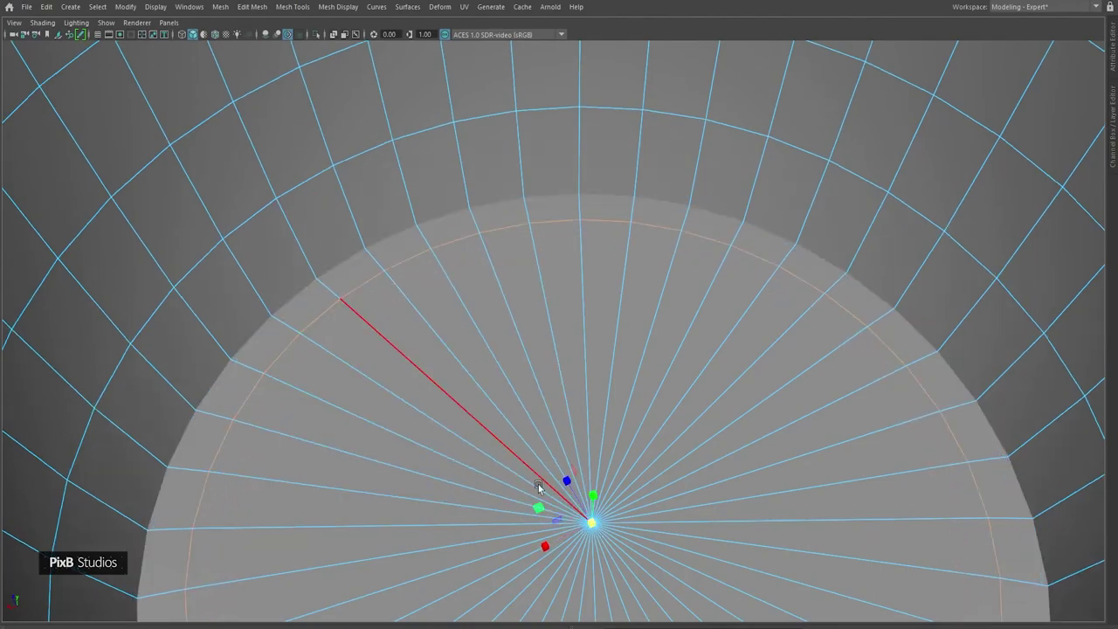
- Scale the floor's inner edge loop further inward, comparing the smoothed and unsmoothed display
{"action": "left_click_drag", "start_coordinate": [590, 522], "coordinate": [548, 513]}
{"action": "key", "text": "3"}
{"action": "left_click", "coordinate": [342, 271]}
{"action": "key", "text": "ctrl+z"}
{"action": "key", "text": "1"}
{"action": "left_click_drag", "start_coordinate": [595, 529], "coordinate": [521, 338]}
{"action": "key", "text": "3"}
{"action": "right_click_drag", "start_coordinate": [466, 295], "coordinate": [526, 276]}
{"action": "key", "text": "1"}
- Bevel the edge loop along the interior floor's outer border with a fraction of 0.816 and 3 segments
{"action": "left_click_drag", "start_coordinate": [539, 238], "coordinate": [555, 308], "text": "alt"}
{"action": "scroll", "coordinate": [528, 256], "scroll_direction": "down", "scroll_amount": 5}
{"action": "scroll", "coordinate": [664, 252], "scroll_direction": "down", "scroll_amount": 1}
{"action": "scroll", "coordinate": [664, 251], "scroll_direction": "down", "scroll_amount": 8}
{"action": "left_click_drag", "start_coordinate": [664, 252], "coordinate": [769, 305], "text": "alt"}
{"action": "scroll", "coordinate": [599, 225], "scroll_direction": "up", "scroll_amount": 8}
{"action": "scroll", "coordinate": [769, 305], "scroll_direction": "up", "scroll_amount": 5}
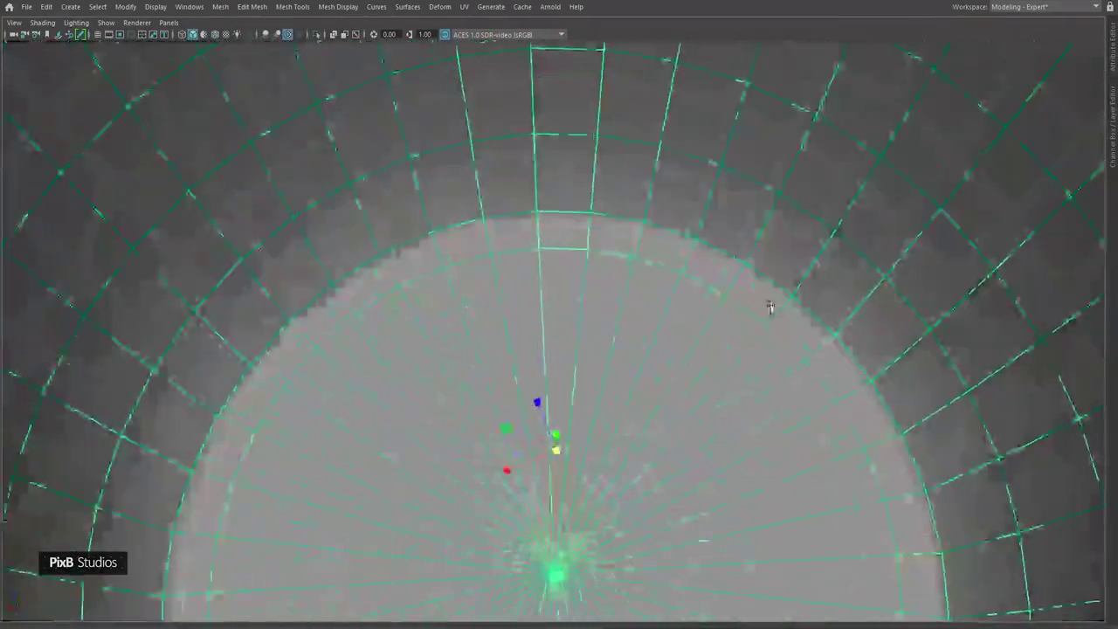
{"action": "scroll", "coordinate": [552, 193], "scroll_direction": "up", "scroll_amount": 3}
{"action": "right_click_drag", "start_coordinate": [579, 220], "coordinate": [547, 230]}
{"action": "double_click", "coordinate": [549, 205]}
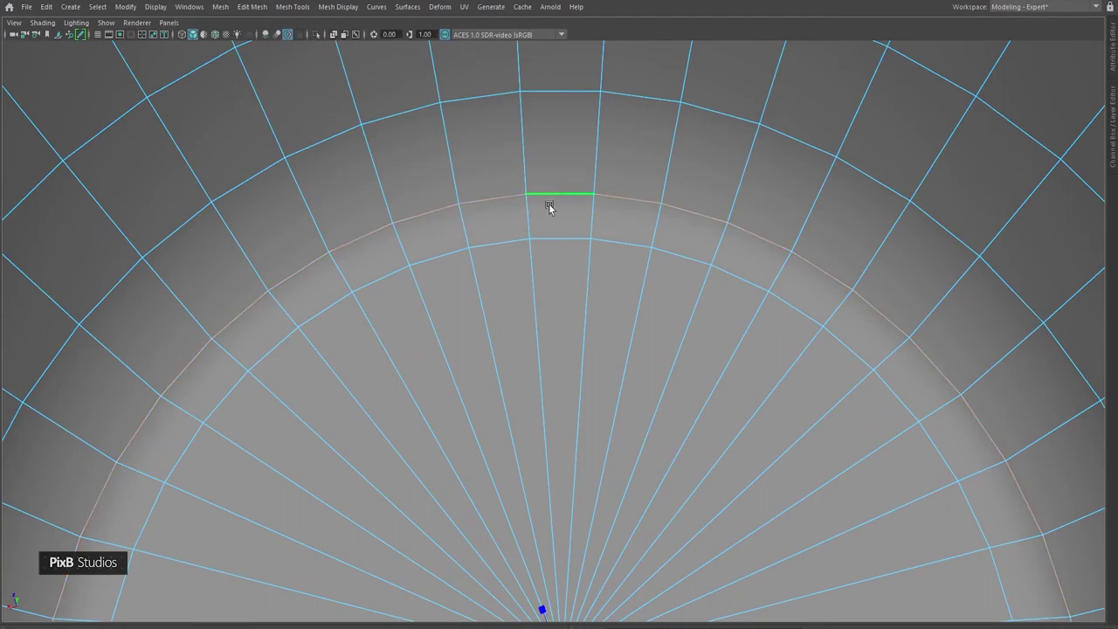
{"action": "key", "text": "f"}
{"action": "left_click_drag", "start_coordinate": [504, 256], "coordinate": [557, 259], "text": "alt"}
{"action": "scroll", "coordinate": [558, 259], "scroll_direction": "down", "scroll_amount": 4}
{"action": "scroll", "coordinate": [515, 233], "scroll_direction": "up", "scroll_amount": 1}
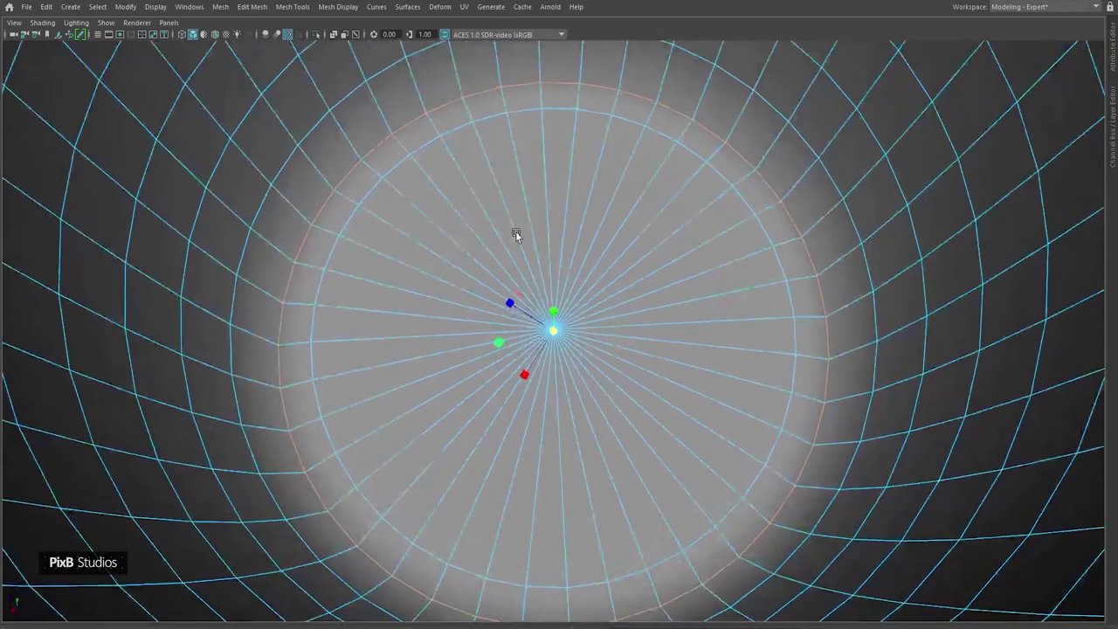
{"action": "key", "text": "ctrl+b"}
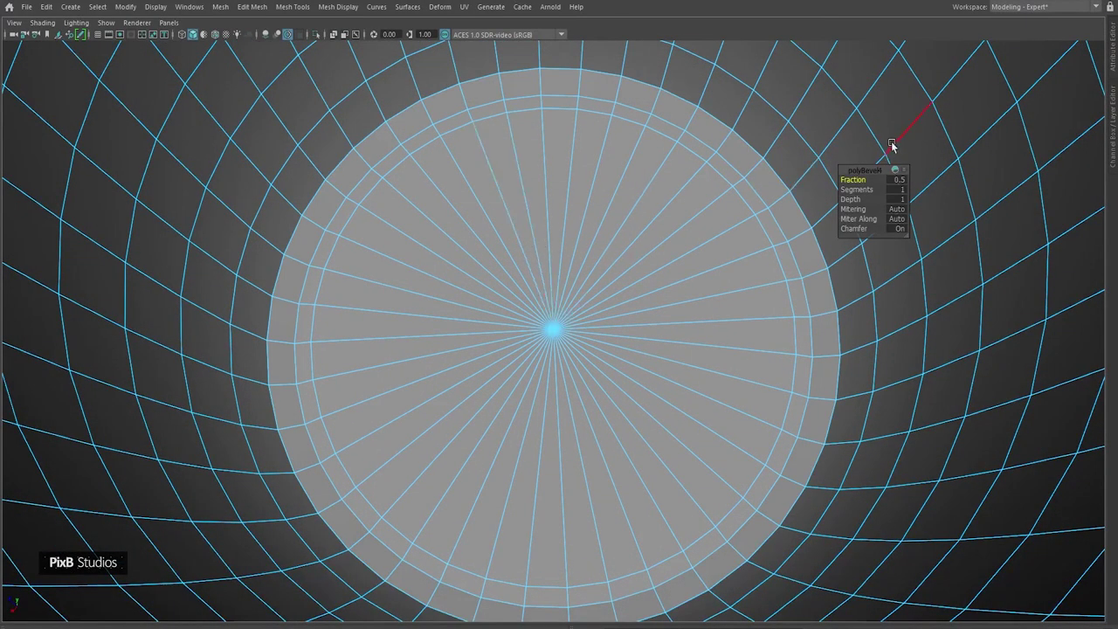
{"action": "left_click_drag", "start_coordinate": [854, 177], "coordinate": [1034, 210]}
{"action": "left_click_drag", "start_coordinate": [854, 189], "coordinate": [865, 188]}
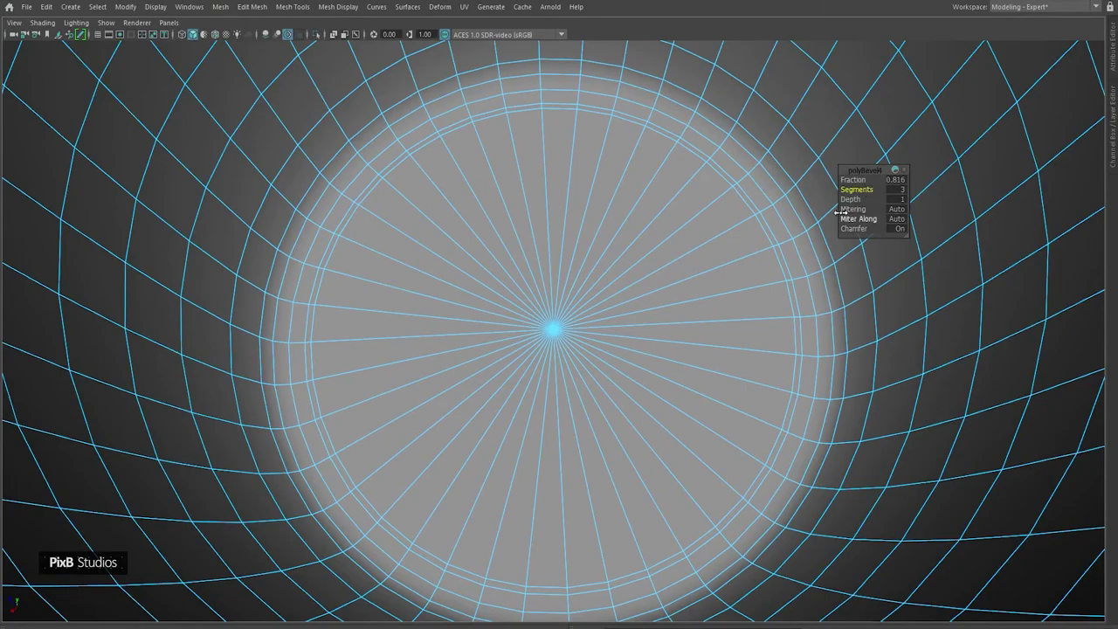
- Scale the innermost edge loop around the interior floor's center inward, away from the bevel, and return to object mode
{"action": "left_click_drag", "start_coordinate": [781, 175], "coordinate": [776, 199], "text": "alt"}
{"action": "double_click", "coordinate": [469, 167]}
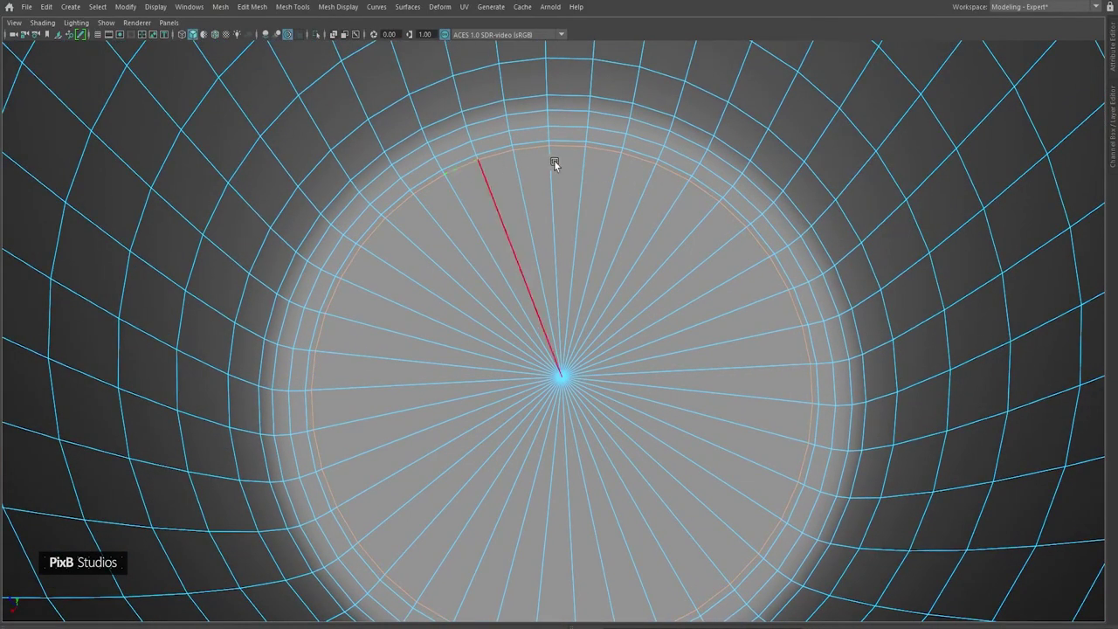
{"action": "key", "text": "r"}
{"action": "left_click_drag", "start_coordinate": [562, 377], "coordinate": [484, 356]}
{"action": "right_click_drag", "start_coordinate": [487, 317], "coordinate": [556, 276]}
- Examine the mug's smoothed interior and select the whole body beside the reference image
{"action": "scroll", "coordinate": [795, 216], "scroll_direction": "down", "scroll_amount": 3}
{"action": "left_click_drag", "start_coordinate": [799, 204], "coordinate": [926, 219], "text": "alt"}
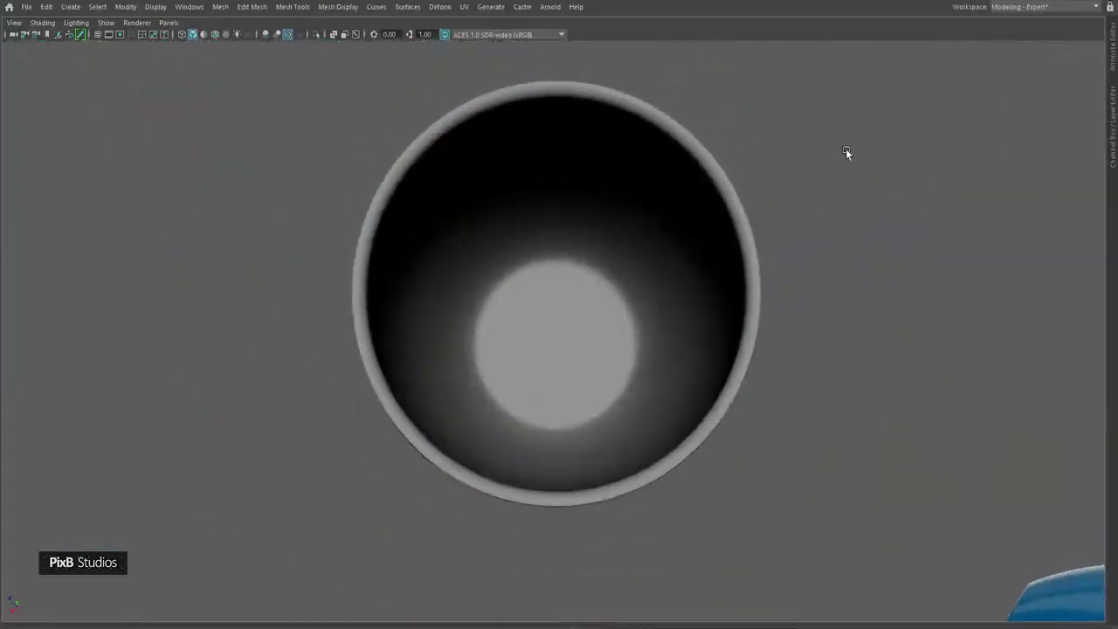
{"action": "left_click_drag", "start_coordinate": [846, 150], "coordinate": [732, 238], "text": "alt"}
{"action": "middle_click_drag", "start_coordinate": [732, 238], "coordinate": [711, 297], "text": "alt"}
{"action": "scroll", "coordinate": [711, 297], "scroll_direction": "down", "scroll_amount": 3}
{"action": "left_click", "coordinate": [574, 244]}
{"action": "mouse_move", "coordinate": [671, 230]}
{"action": "left_mouse_down", "text": "alt"}
{"action": "mouse_move", "coordinate": [578, 242]}
{"action": "mouse_move", "coordinate": [696, 255]}
{"action": "mouse_move", "coordinate": [679, 262]}
{"action": "mouse_move", "coordinate": [667, 246]}
{"action": "left_mouse_up", "text": "alt"}
{"action": "middle_click_drag", "start_coordinate": [670, 239], "coordinate": [645, 214], "text": "alt"}
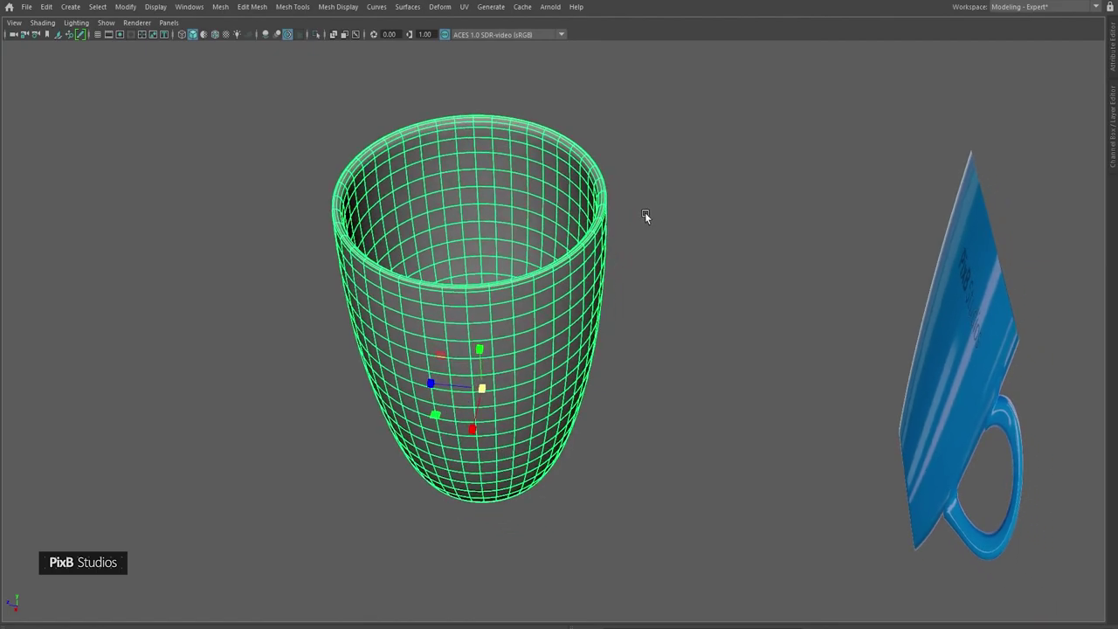
{"action": "left_click_drag", "start_coordinate": [606, 222], "coordinate": [637, 214], "text": "alt"}
{"action": "middle_click_drag", "start_coordinate": [637, 215], "coordinate": [618, 211], "text": "alt"}
- Switch to the front view and select the outer wall faces where the reference handle's upper end attaches
{"action": "key", "text": "space"}
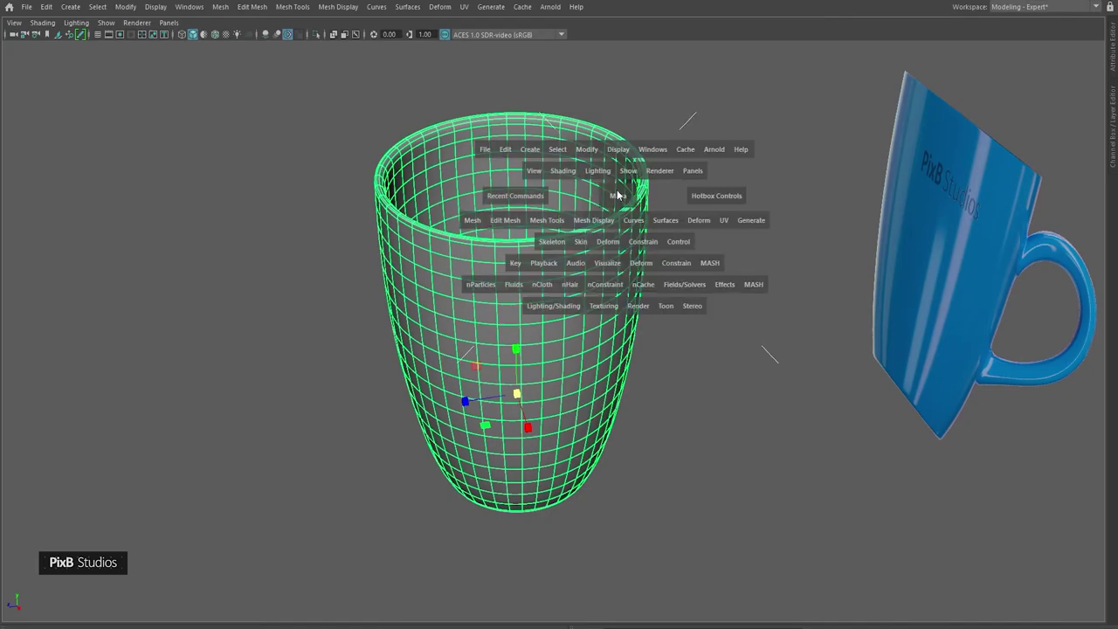
{"action": "left_click_drag", "start_coordinate": [618, 195], "coordinate": [618, 227]}
{"action": "middle_click_drag", "start_coordinate": [644, 279], "coordinate": [423, 149], "text": "alt"}
{"action": "scroll", "coordinate": [527, 238], "scroll_direction": "down", "scroll_amount": 3}
{"action": "middle_click_drag", "start_coordinate": [527, 238], "coordinate": [517, 149], "text": "alt"}
{"action": "scroll", "coordinate": [607, 234], "scroll_direction": "up", "scroll_amount": 2}
{"action": "middle_click_drag", "start_coordinate": [607, 234], "coordinate": [534, 365], "text": "alt"}
{"action": "scroll", "coordinate": [622, 316], "scroll_direction": "up", "scroll_amount": 4}
{"action": "right_click_drag", "start_coordinate": [628, 314], "coordinate": [579, 238]}
{"action": "right_click_drag", "start_coordinate": [483, 253], "coordinate": [528, 269]}
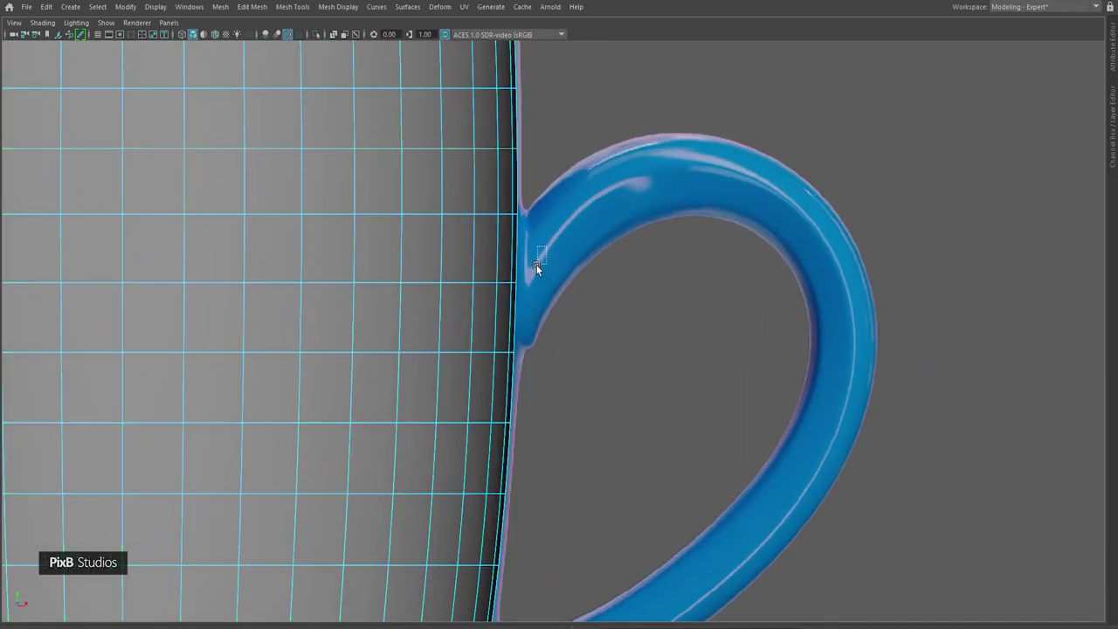
{"action": "left_click_drag", "start_coordinate": [519, 304], "coordinate": [514, 306]}
- Add the outer wall faces at the handle's lower attachment to the selection, leaving out unwanted neighbouring faces
{"action": "middle_click_drag", "start_coordinate": [543, 379], "coordinate": [570, 71], "text": "alt"}
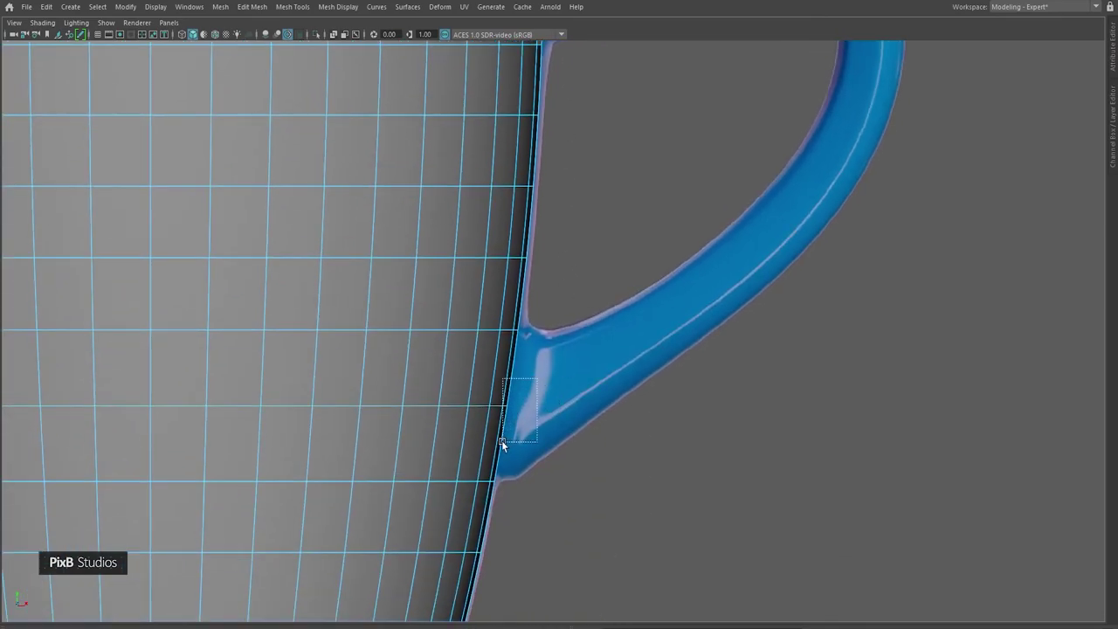
{"action": "left_click_drag", "start_coordinate": [502, 441], "coordinate": [502, 441], "text": "shift"}
{"action": "left_click_drag", "start_coordinate": [461, 368], "coordinate": [491, 428], "text": "ctrl"}
{"action": "middle_click_drag", "start_coordinate": [476, 485], "coordinate": [489, 462], "text": "alt"}
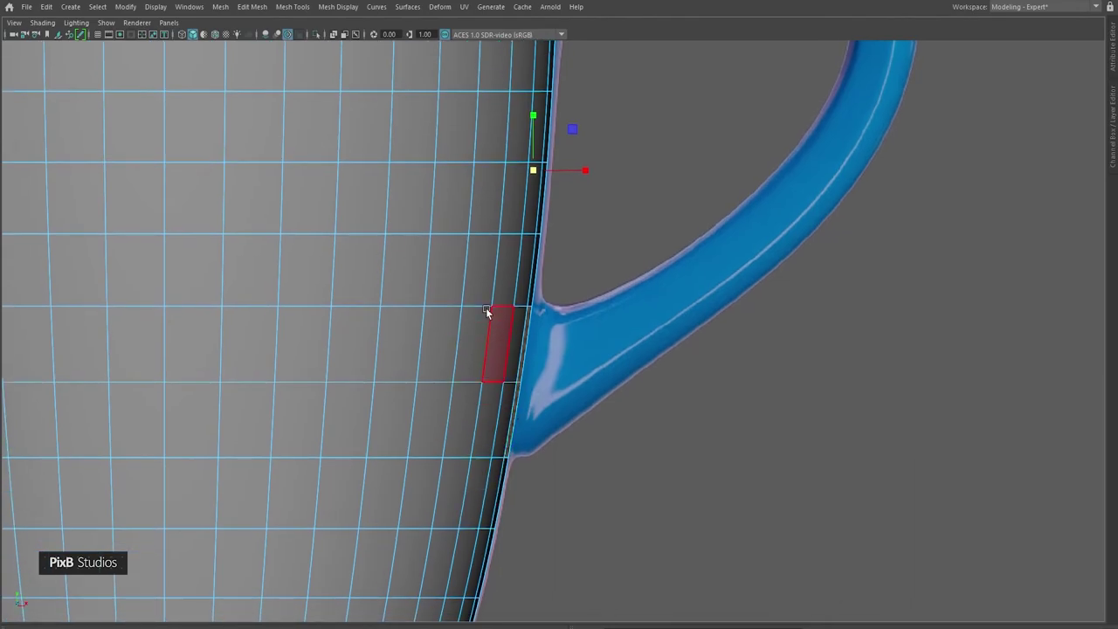
- Examine the body's upper and lower handle attachment areas against the reference handle in the front view
{"action": "middle_click_drag", "start_coordinate": [507, 311], "coordinate": [545, 349], "text": "alt"}
{"action": "middle_click_drag", "start_coordinate": [566, 313], "coordinate": [560, 373], "text": "alt"}
{"action": "right_click_drag", "start_coordinate": [560, 373], "coordinate": [525, 358], "text": "alt"}
{"action": "middle_click_drag", "start_coordinate": [620, 167], "coordinate": [614, 275], "text": "alt"}
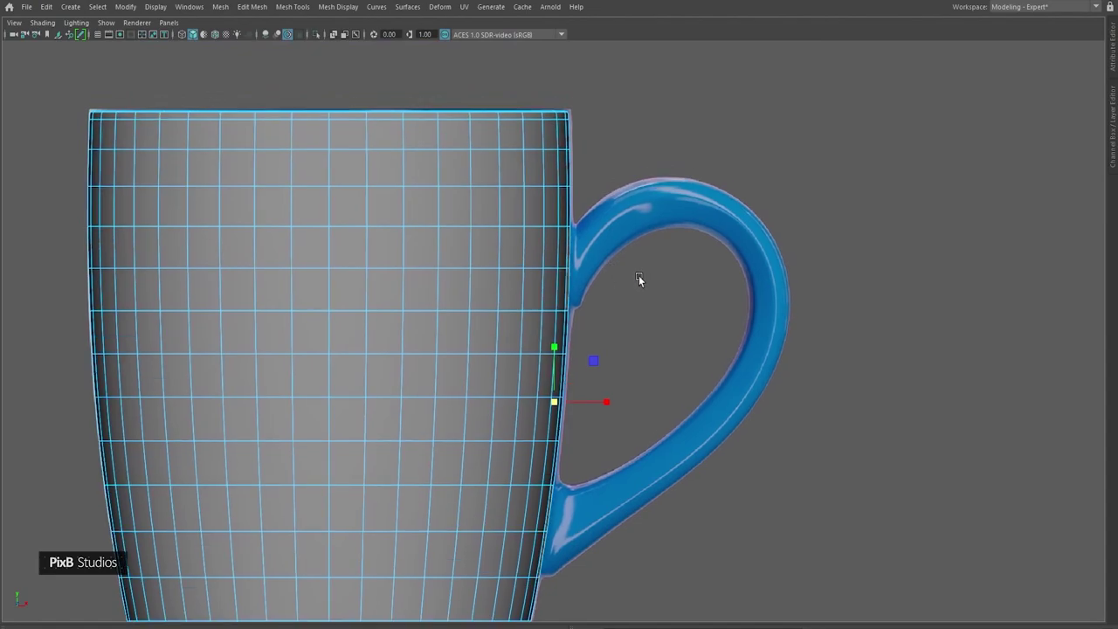
{"action": "key", "text": "space"}
{"action": "middle_click_drag", "start_coordinate": [528, 312], "coordinate": [560, 260], "text": "alt"}
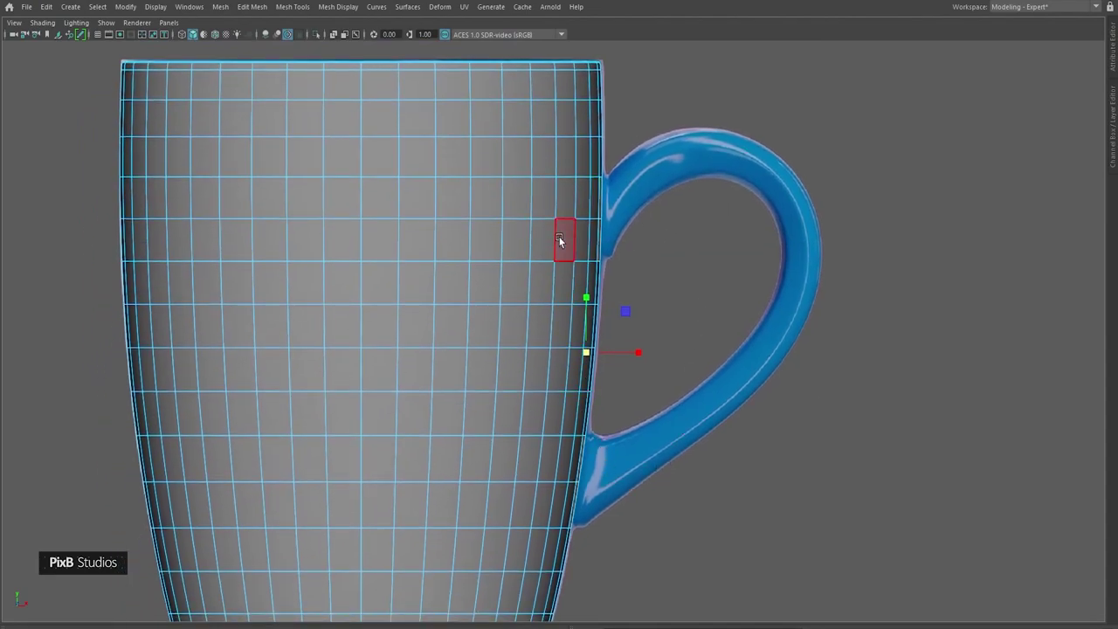
{"action": "middle_click_drag", "start_coordinate": [478, 318], "coordinate": [514, 248], "text": "alt"}
{"action": "right_click_drag", "start_coordinate": [514, 248], "coordinate": [449, 201], "text": "alt"}
{"action": "middle_click_drag", "start_coordinate": [646, 268], "coordinate": [634, 290], "text": "alt"}
{"action": "right_click_drag", "start_coordinate": [635, 289], "coordinate": [653, 302], "text": "alt"}
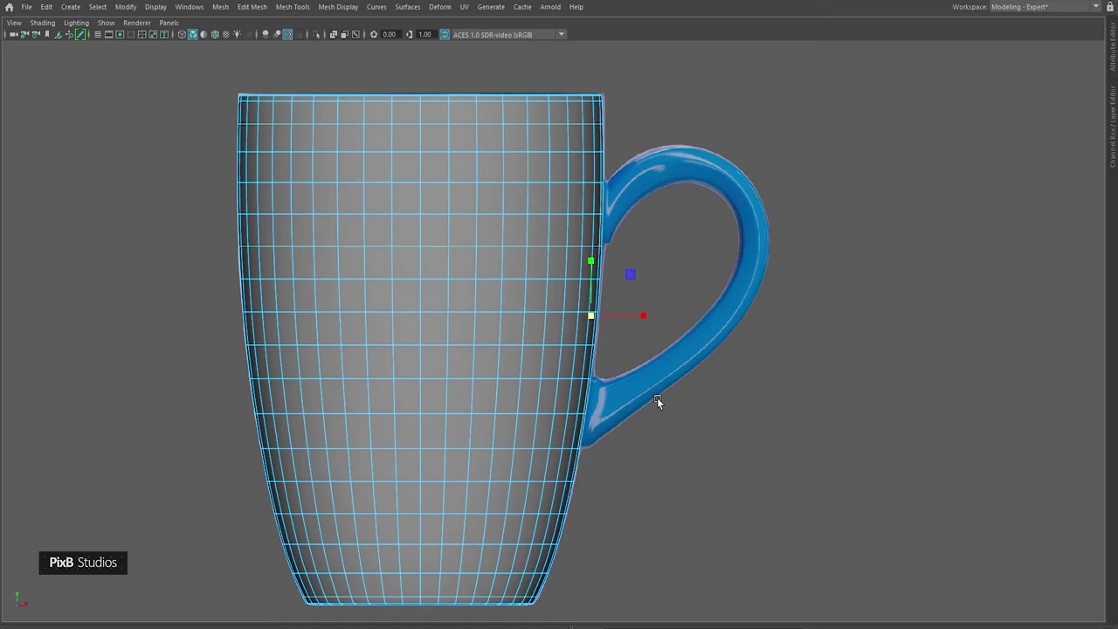
{"action": "mouse_move", "coordinate": [614, 302]}
{"action": "middle_mouse_down", "text": "alt"}
{"action": "mouse_move", "coordinate": [641, 349]}
{"action": "mouse_move", "coordinate": [620, 360]}
{"action": "mouse_move", "coordinate": [609, 311]}
{"action": "middle_mouse_up", "text": "alt"}
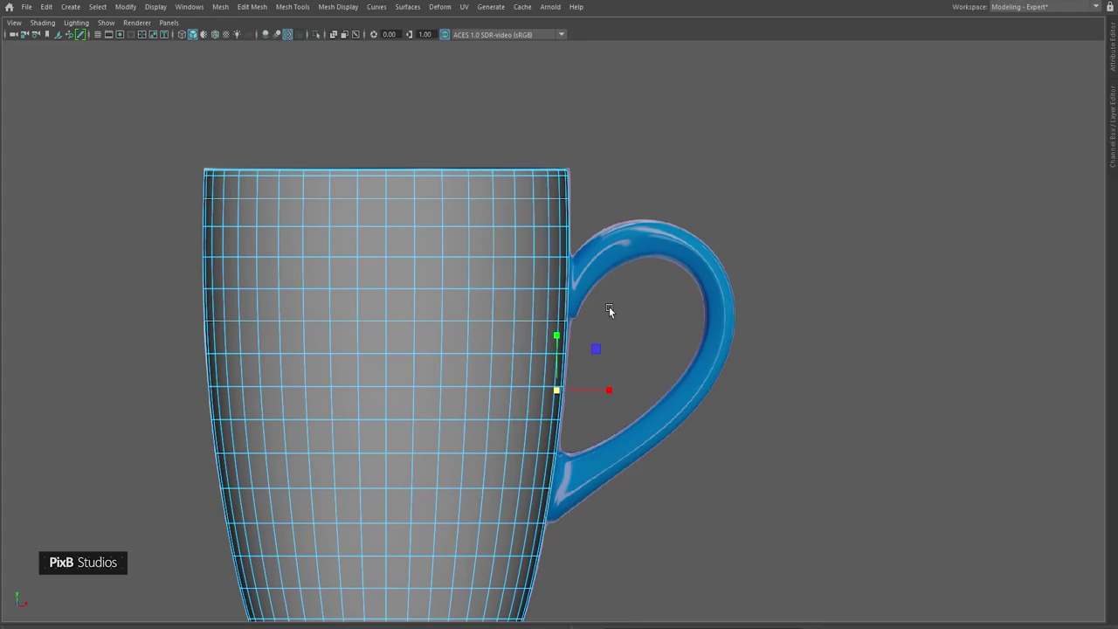
{"action": "middle_click_drag", "start_coordinate": [604, 311], "coordinate": [618, 349], "text": "alt"}
- Return to the perspective view and extrude the selected handle attachment faces with an offset of 0.058
{"action": "key", "text": "space"}
{"action": "left_click_drag", "start_coordinate": [620, 350], "coordinate": [683, 253]}
{"action": "right_click_drag", "start_coordinate": [683, 254], "coordinate": [695, 290], "text": "alt"}
{"action": "middle_click_drag", "start_coordinate": [694, 290], "coordinate": [658, 327], "text": "alt"}
{"action": "left_click_drag", "start_coordinate": [658, 328], "coordinate": [654, 348], "text": "alt"}
{"action": "right_click_drag", "start_coordinate": [654, 349], "coordinate": [659, 339], "text": "alt"}
{"action": "middle_click_drag", "start_coordinate": [659, 339], "coordinate": [586, 316], "text": "alt"}
{"action": "mouse_move", "coordinate": [586, 315]}
{"action": "right_mouse_down", "text": "alt"}
{"action": "mouse_move", "coordinate": [609, 328]}
{"action": "mouse_move", "coordinate": [602, 315]}
{"action": "right_mouse_up", "text": "alt"}
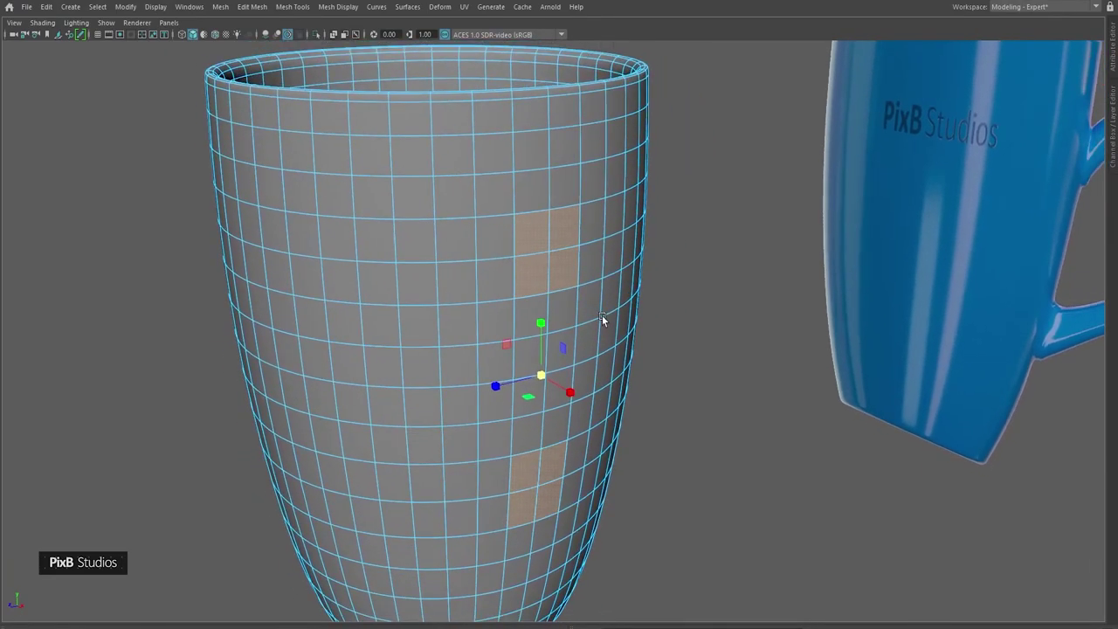
{"action": "key", "text": "ctrl+e"}
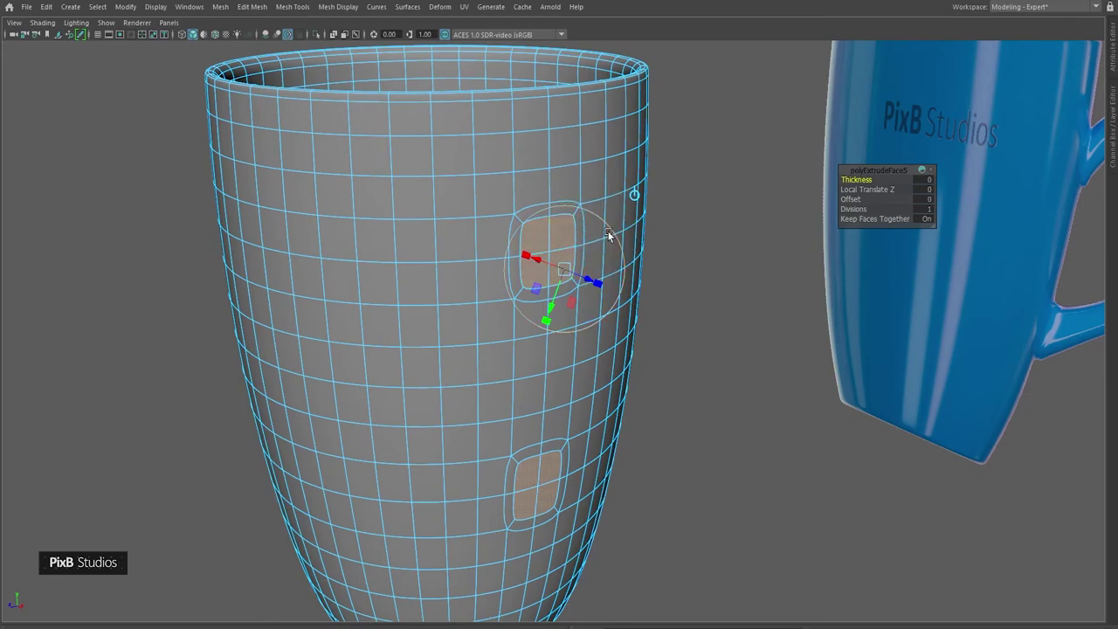
{"action": "key", "text": "1"}
{"action": "middle_click_drag", "start_coordinate": [637, 199], "coordinate": [617, 224], "text": "alt"}
{"action": "right_click_drag", "start_coordinate": [617, 224], "coordinate": [679, 247], "text": "alt"}
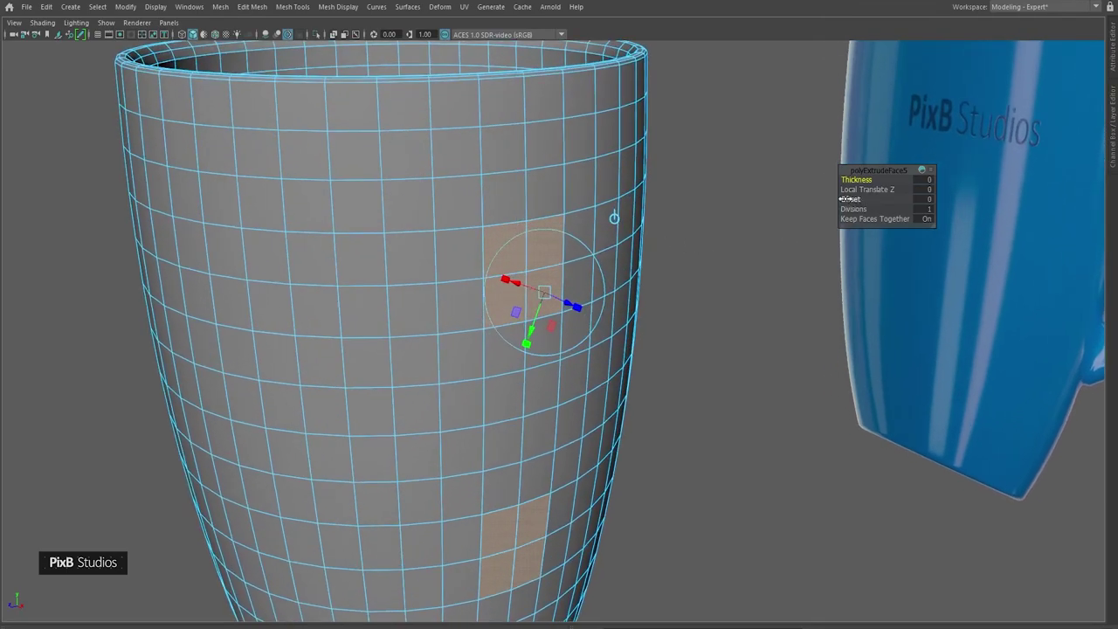
{"action": "left_click_drag", "start_coordinate": [850, 199], "coordinate": [879, 198]}
- Delete the inset faces at both handle attachment areas to leave two openings in the outer wall
{"action": "middle_click_drag", "start_coordinate": [667, 296], "coordinate": [677, 270], "text": "alt"}
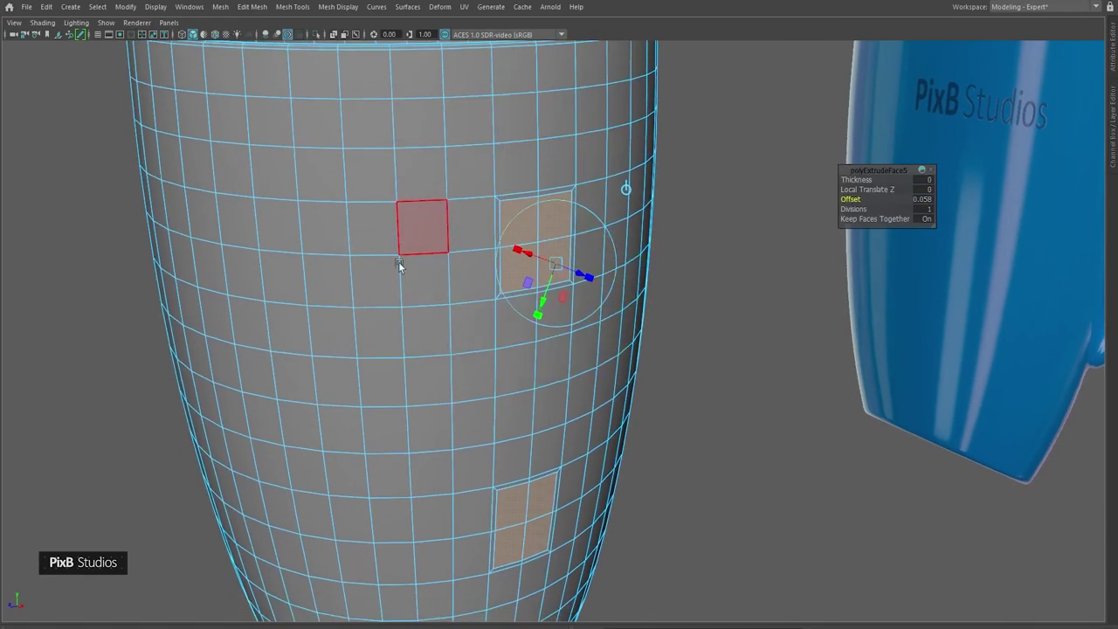
{"action": "middle_click_drag", "start_coordinate": [444, 426], "coordinate": [427, 305], "text": "alt"}
{"action": "middle_click_drag", "start_coordinate": [532, 378], "coordinate": [514, 412], "text": "alt"}
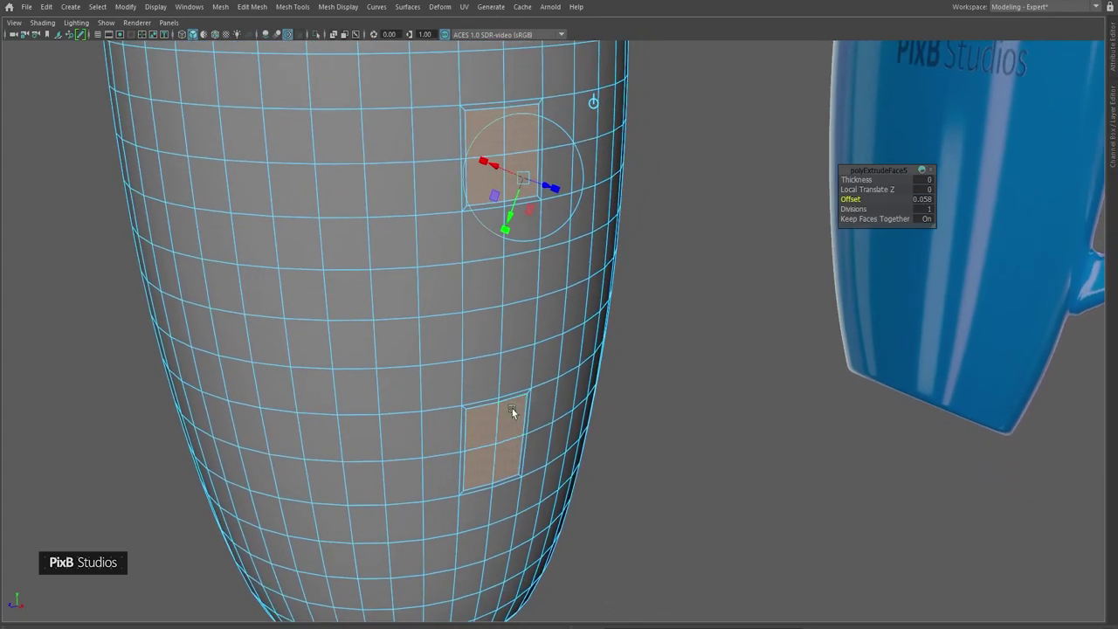
{"action": "right_click_drag", "start_coordinate": [514, 412], "coordinate": [502, 378], "text": "alt"}
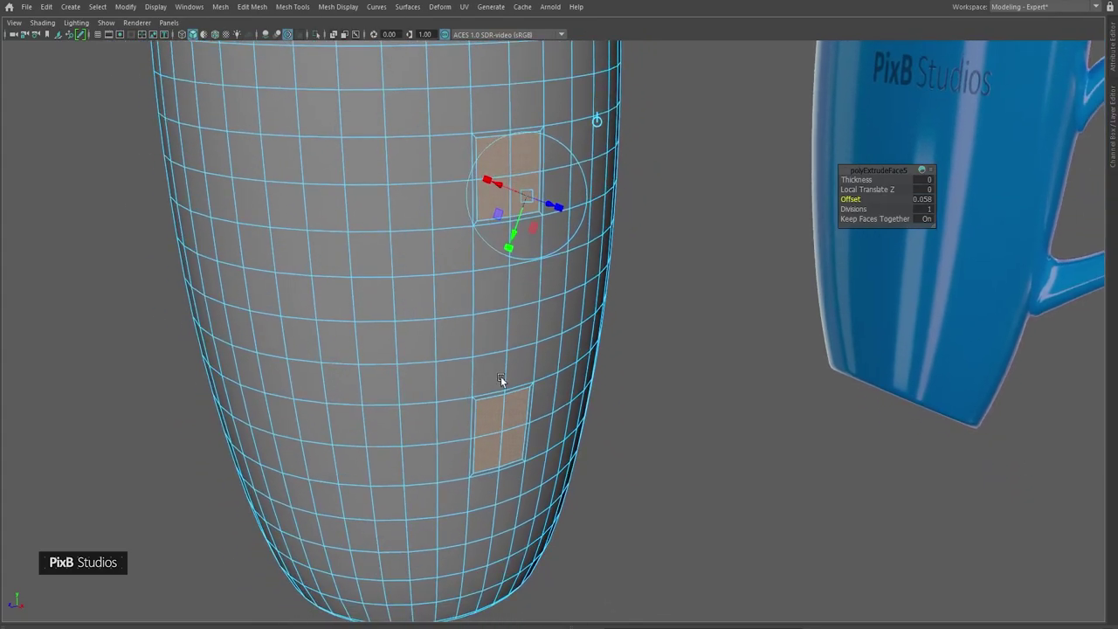
{"action": "key", "text": "Delete"}
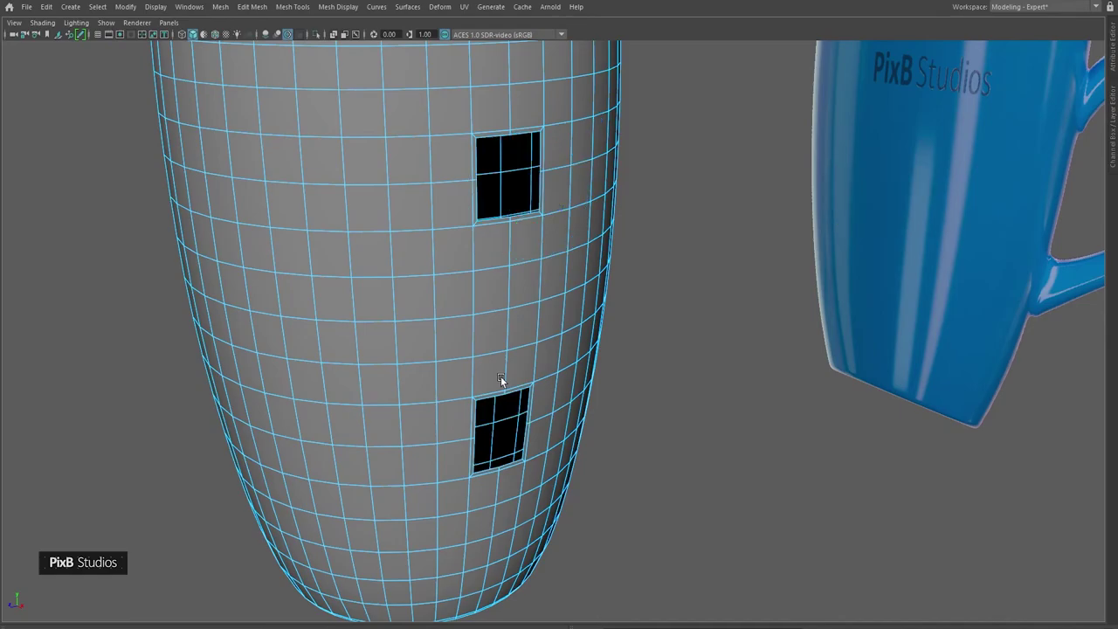
- Select the border edges of the upper and lower openings and bridge them
{"action": "right_click_drag", "start_coordinate": [512, 303], "coordinate": [512, 213]}
{"action": "left_click_drag", "start_coordinate": [517, 229], "coordinate": [531, 260], "text": "alt"}
{"action": "double_click", "coordinate": [527, 231]}
{"action": "middle_click_drag", "start_coordinate": [522, 475], "coordinate": [539, 303], "text": "alt"}
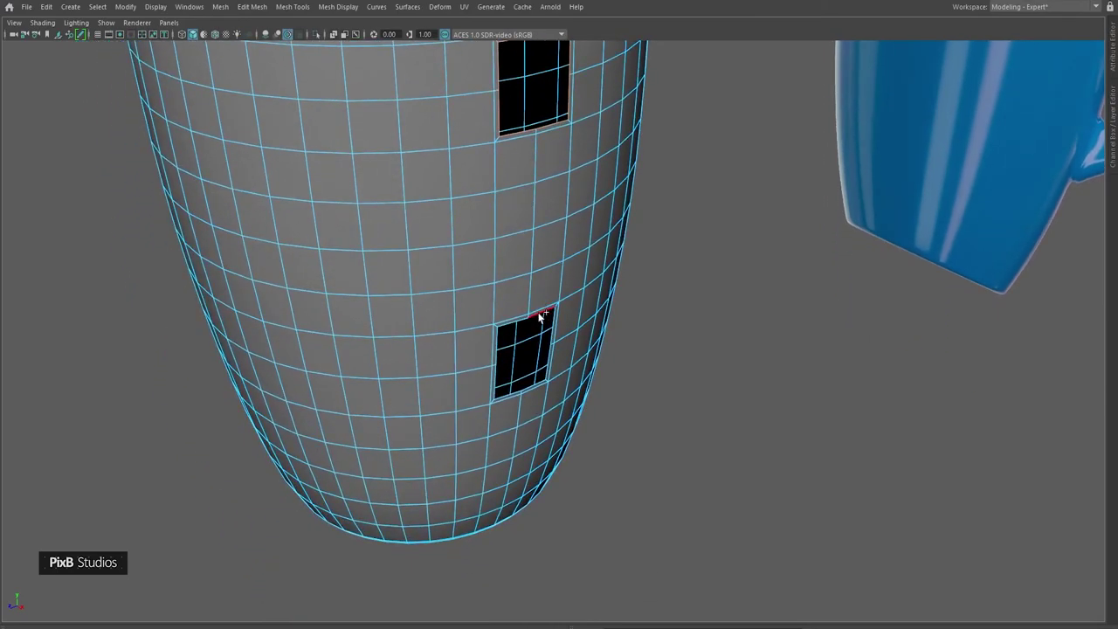
{"action": "left_click_drag", "start_coordinate": [574, 361], "coordinate": [642, 232], "text": "alt"}
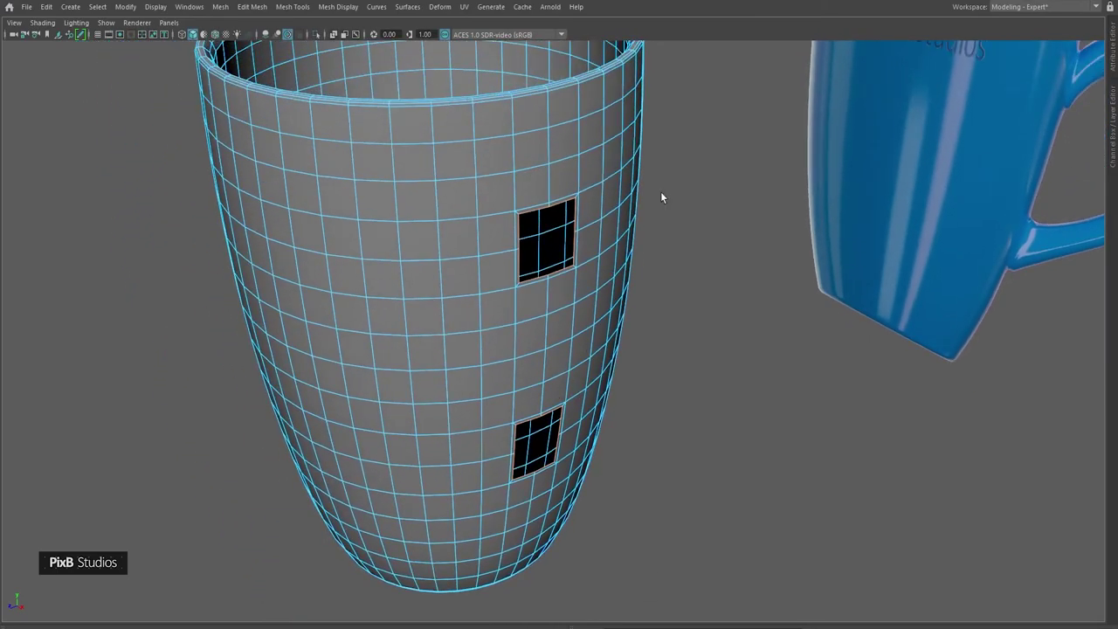
{"action": "right_click", "coordinate": [661, 197], "text": "shift"}
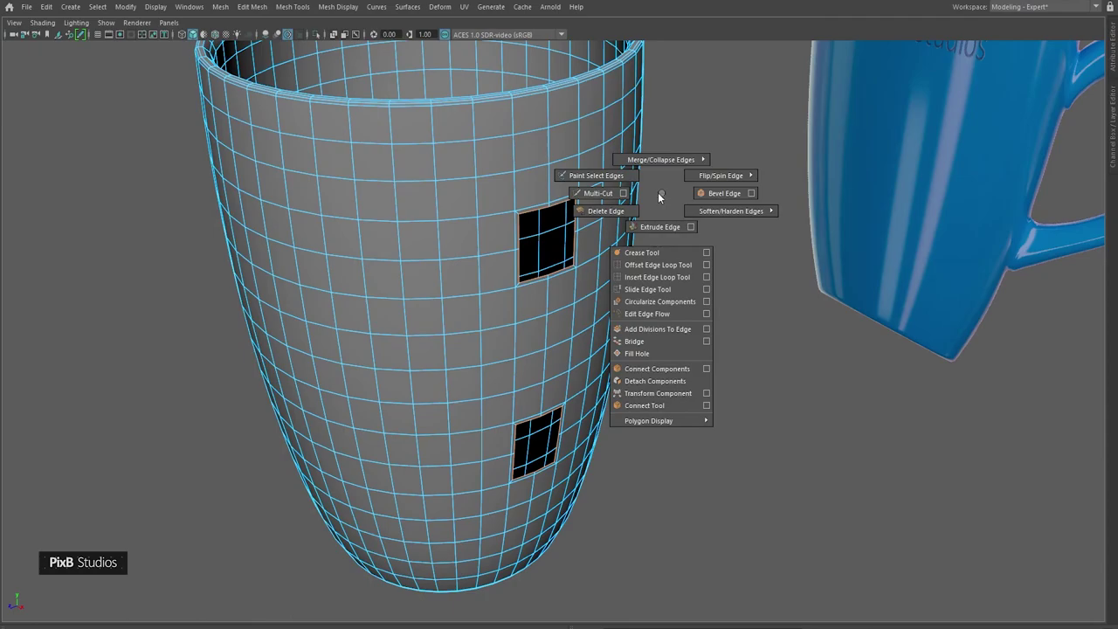
{"action": "left_click", "coordinate": [645, 345]}
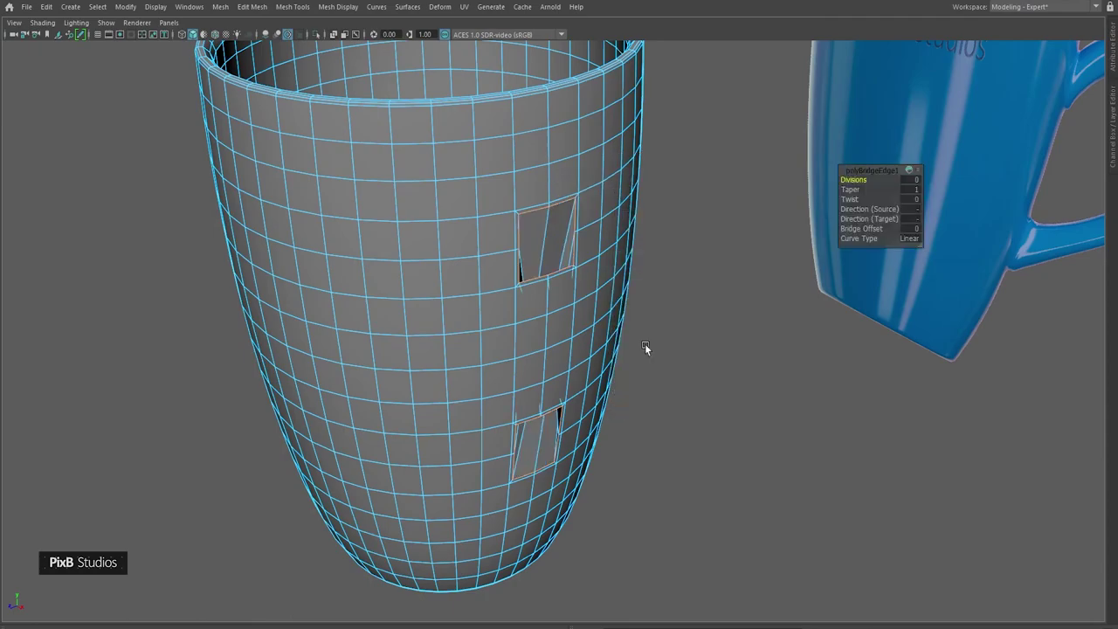
- Examine the bridge geometry between the two handle openings from several angles
{"action": "left_click_drag", "start_coordinate": [646, 347], "coordinate": [594, 287], "text": "alt"}
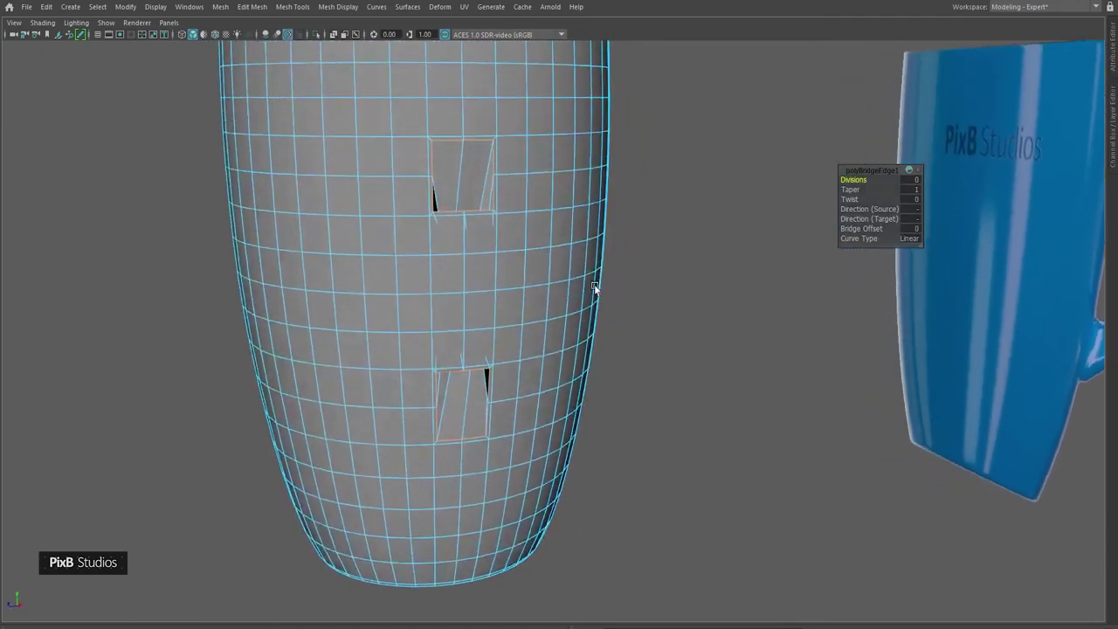
{"action": "left_click_drag", "start_coordinate": [463, 223], "coordinate": [649, 377], "text": "alt"}
{"action": "middle_click_drag", "start_coordinate": [649, 376], "coordinate": [564, 239], "text": "alt"}
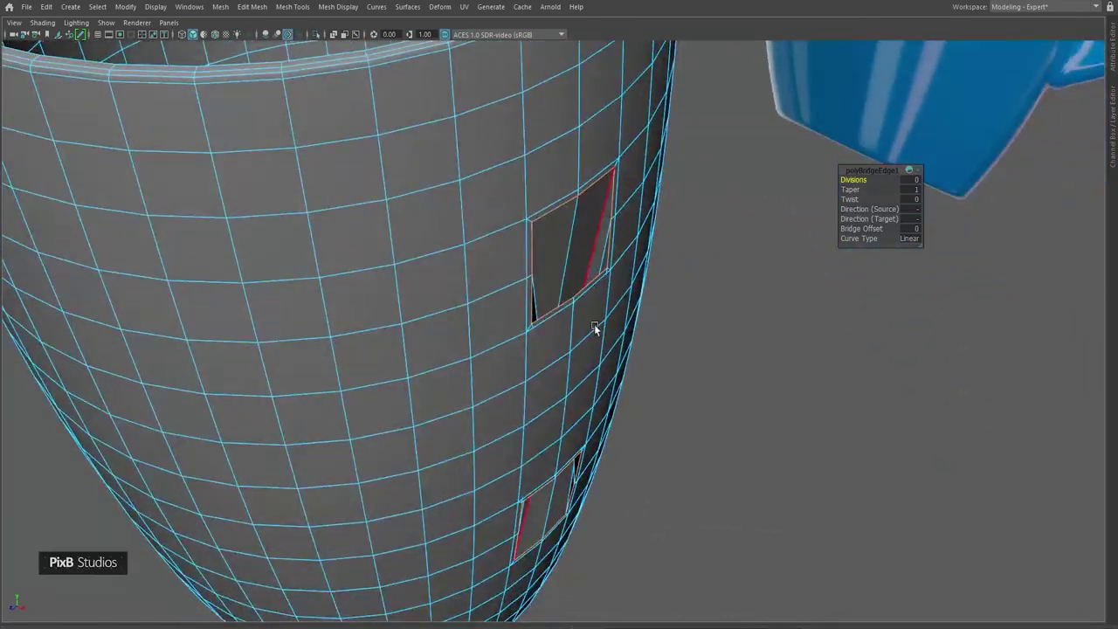
{"action": "scroll", "coordinate": [568, 254], "scroll_direction": "down", "scroll_amount": 2}
{"action": "left_click_drag", "start_coordinate": [559, 233], "coordinate": [552, 274], "text": "alt"}
{"action": "mouse_move", "coordinate": [587, 339]}
{"action": "left_mouse_down", "text": "alt"}
{"action": "mouse_move", "coordinate": [552, 285]}
{"action": "mouse_move", "coordinate": [562, 326]}
{"action": "mouse_move", "coordinate": [551, 288]}
{"action": "mouse_move", "coordinate": [590, 325]}
{"action": "left_mouse_up", "text": "alt"}
{"action": "scroll", "coordinate": [590, 325], "scroll_direction": "down", "scroll_amount": 2}
{"action": "scroll", "coordinate": [583, 324], "scroll_direction": "down", "scroll_amount": 2}
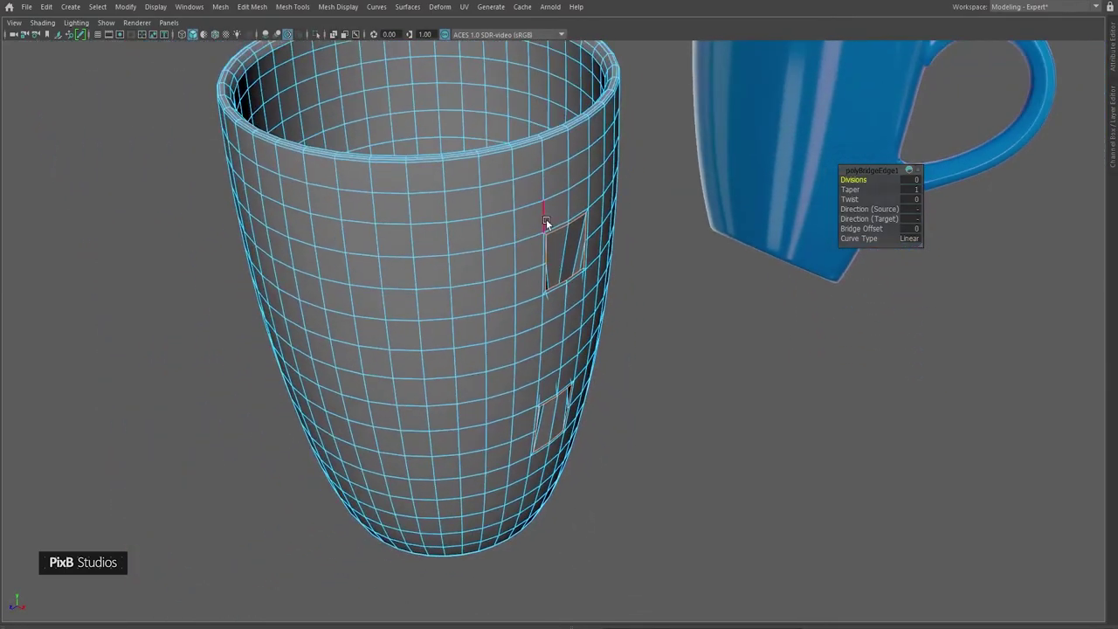
{"action": "left_click_drag", "start_coordinate": [584, 305], "coordinate": [614, 189], "text": "alt"}
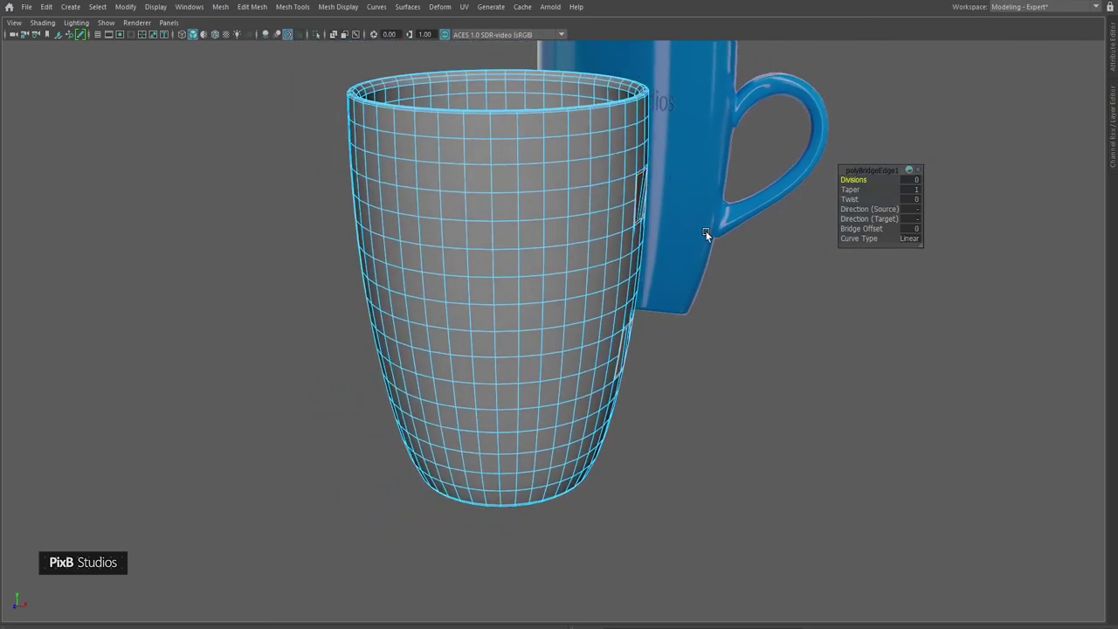
{"action": "left_click_drag", "start_coordinate": [701, 229], "coordinate": [606, 250], "text": "alt"}
{"action": "right_click_drag", "start_coordinate": [606, 249], "coordinate": [632, 276], "text": "alt"}
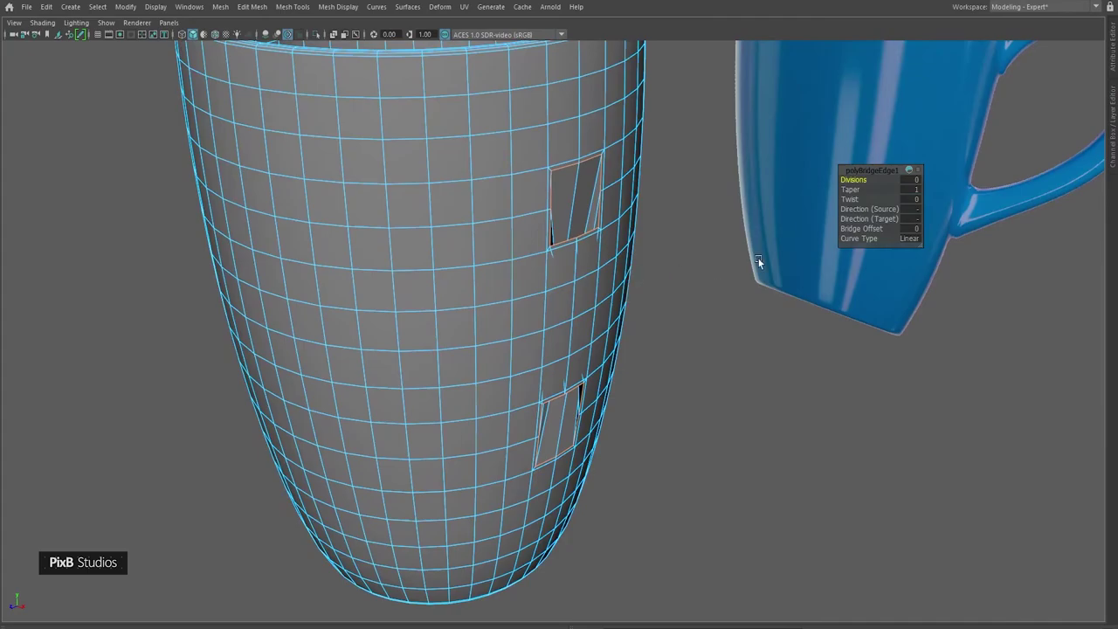
- Set the bridge's curve type to Blend and its divisions to 3
{"action": "left_click", "coordinate": [912, 240]}
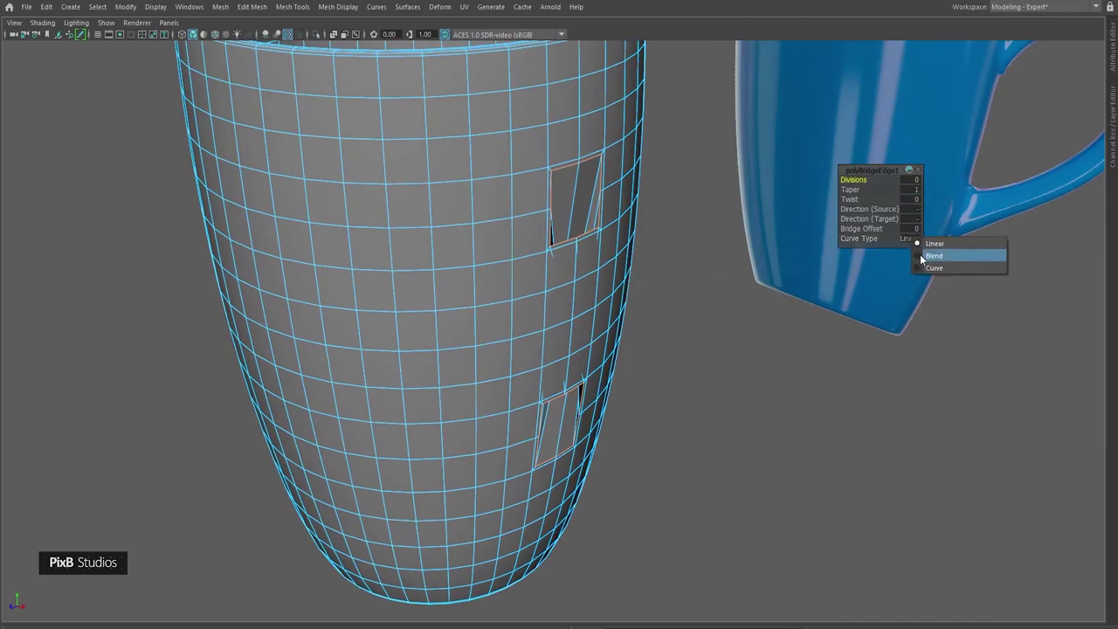
{"action": "left_click", "coordinate": [934, 255]}
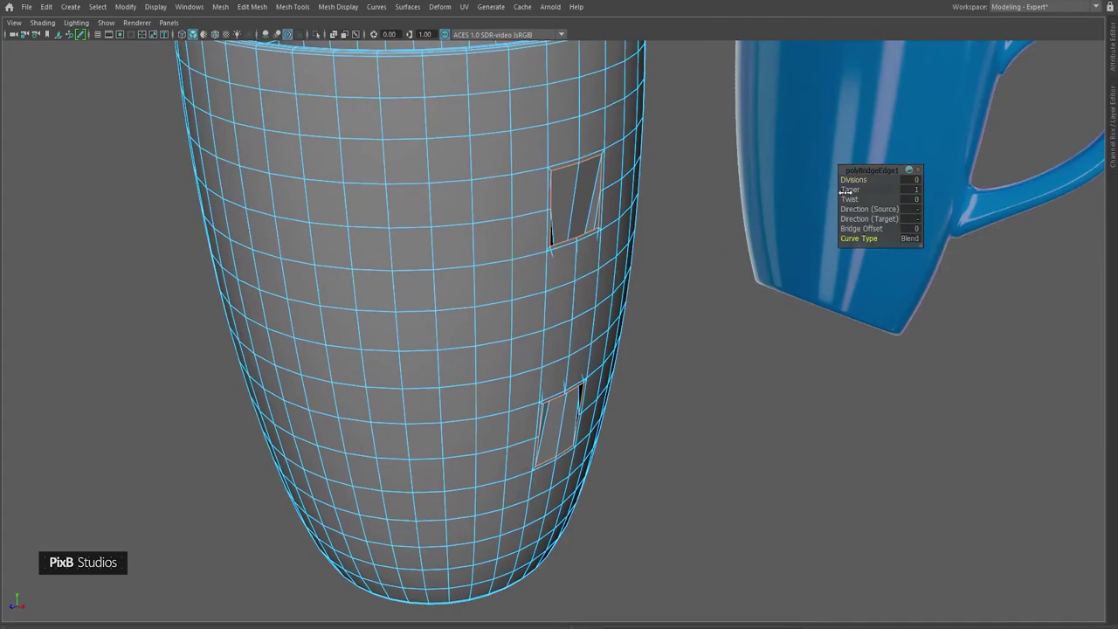
{"action": "left_click_drag", "start_coordinate": [855, 179], "coordinate": [872, 179]}
{"action": "left_click_drag", "start_coordinate": [705, 174], "coordinate": [794, 262], "text": "alt"}
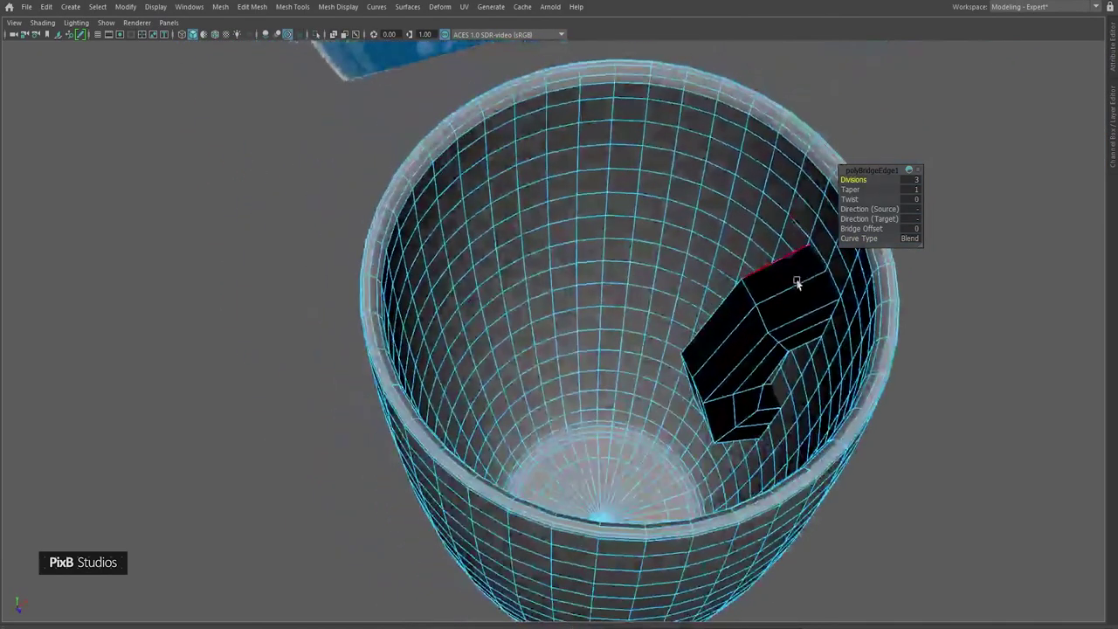
{"action": "left_click_drag", "start_coordinate": [711, 414], "coordinate": [596, 295], "text": "alt"}
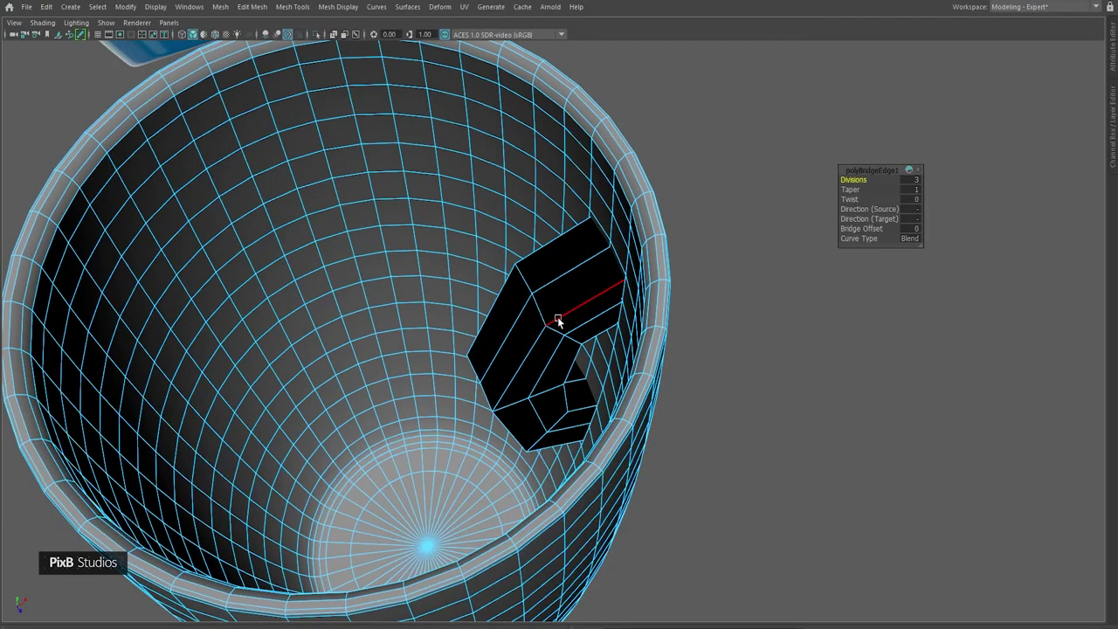
{"action": "mouse_move", "coordinate": [585, 300]}
{"action": "left_mouse_down", "text": "alt"}
{"action": "mouse_move", "coordinate": [615, 305]}
{"action": "mouse_move", "coordinate": [559, 279]}
{"action": "mouse_move", "coordinate": [607, 300]}
{"action": "mouse_move", "coordinate": [578, 301]}
{"action": "left_mouse_up", "text": "alt"}
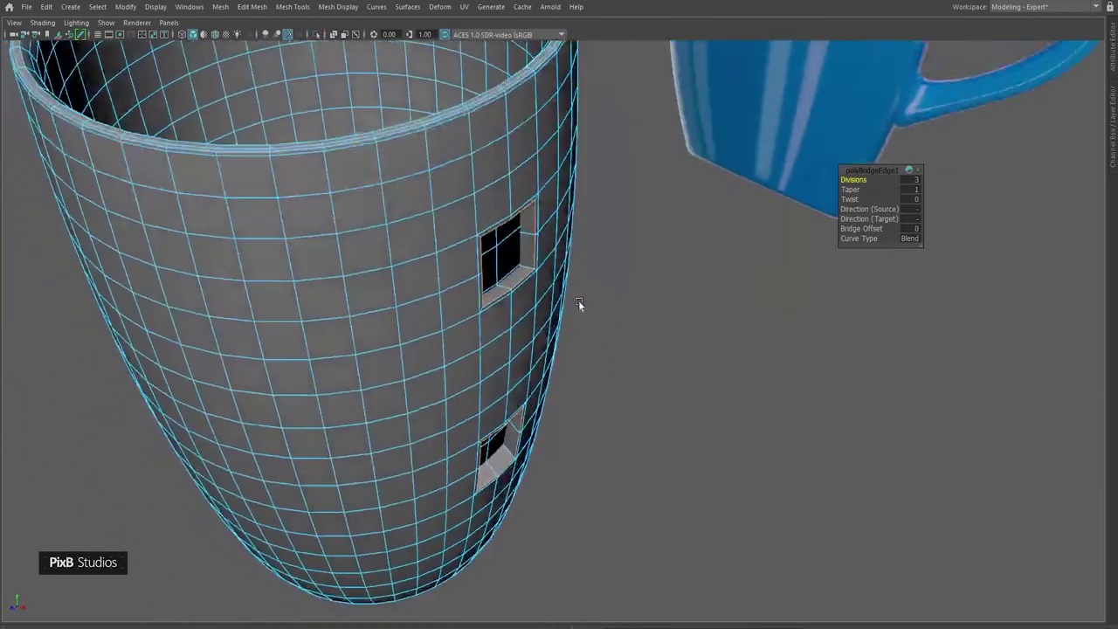
- Set both the source and target directions of the bridge to + so the handle curves outside the mug
{"action": "left_click", "coordinate": [917, 214]}
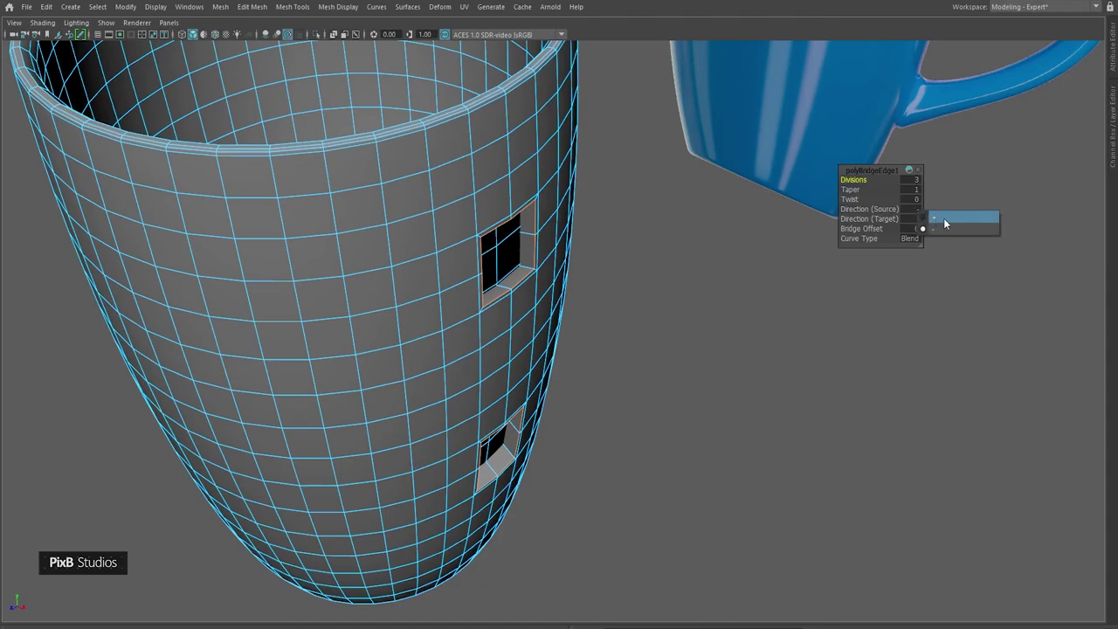
{"action": "left_click", "coordinate": [944, 224]}
{"action": "left_click", "coordinate": [919, 220]}
{"action": "left_click", "coordinate": [931, 225]}
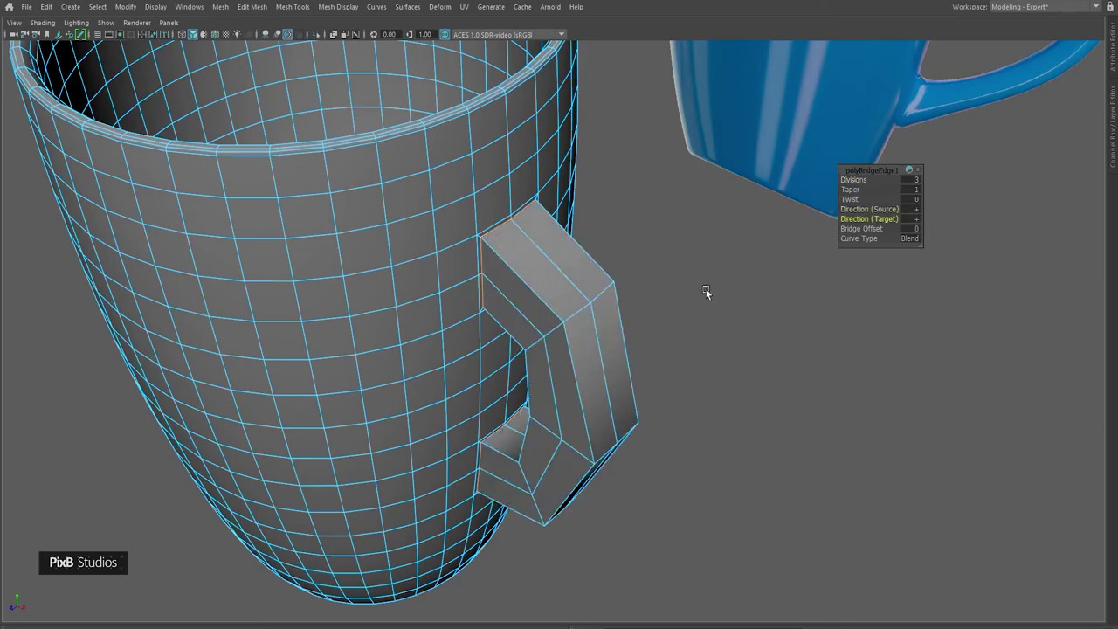
{"action": "right_click_drag", "start_coordinate": [760, 274], "coordinate": [655, 319], "text": "alt"}
{"action": "left_click_drag", "start_coordinate": [655, 319], "coordinate": [662, 288], "text": "alt"}
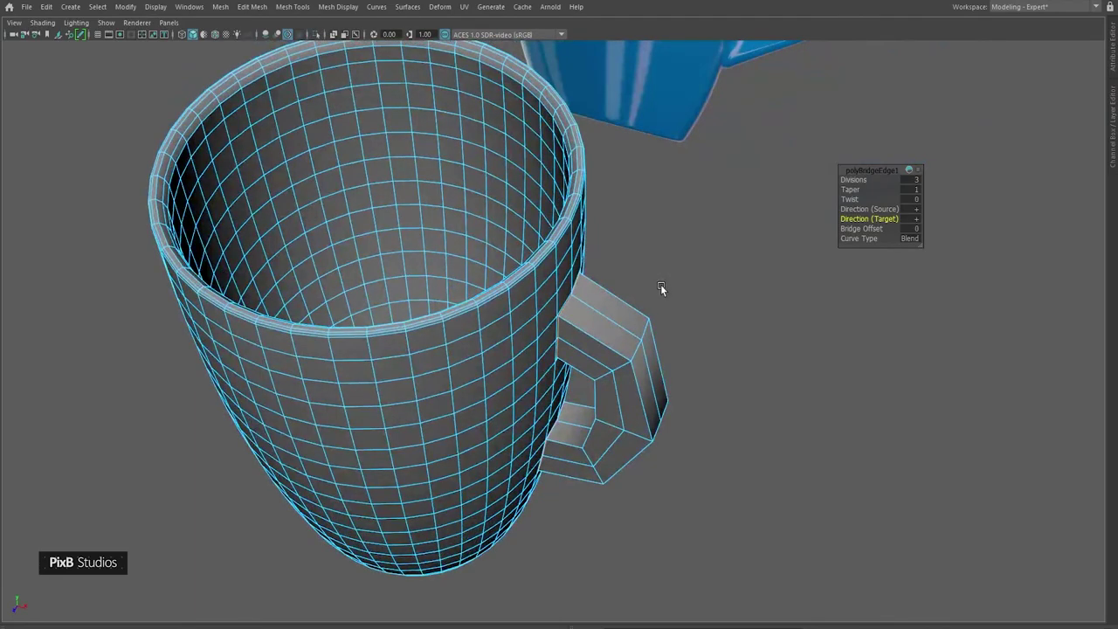
{"action": "middle_click_drag", "start_coordinate": [661, 292], "coordinate": [688, 322], "text": "alt"}
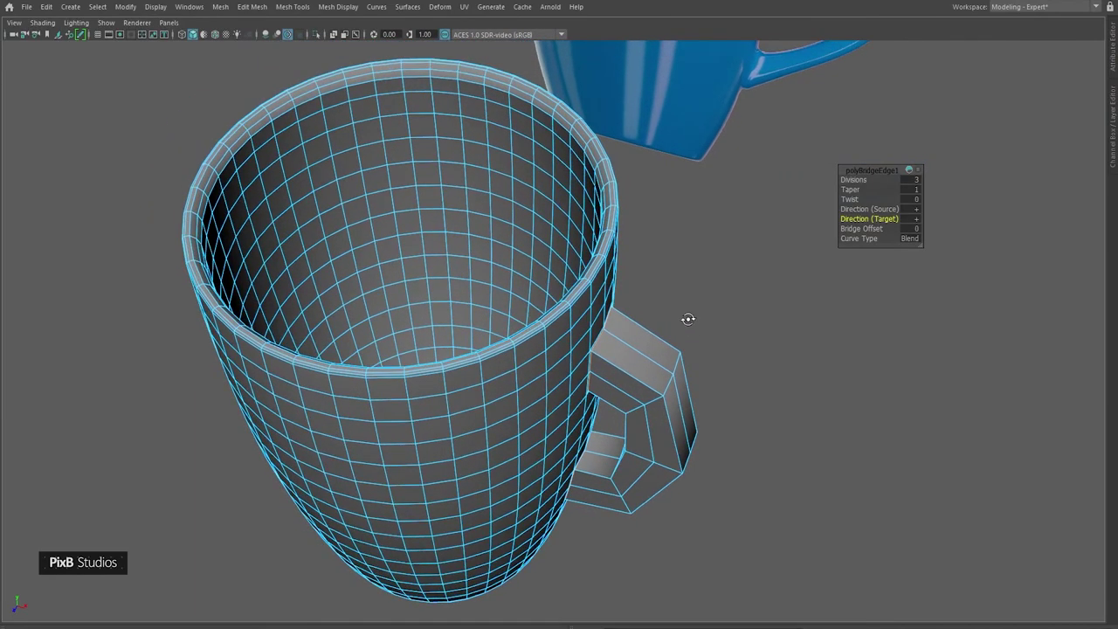
{"action": "left_click_drag", "start_coordinate": [689, 323], "coordinate": [713, 296], "text": "alt"}
{"action": "right_click_drag", "start_coordinate": [713, 296], "coordinate": [684, 318], "text": "alt"}
{"action": "left_click_drag", "start_coordinate": [709, 243], "coordinate": [665, 211], "text": "alt"}
- Switch to the front view and return the mug to object mode
{"action": "key", "text": "space"}
{"action": "middle_click_drag", "start_coordinate": [694, 255], "coordinate": [689, 185], "text": "alt"}
{"action": "right_click_drag", "start_coordinate": [689, 185], "coordinate": [653, 255], "text": "alt"}
{"action": "left_click", "coordinate": [851, 179]}
{"action": "mouse_move", "coordinate": [852, 180]}
{"action": "left_mouse_down"}
{"action": "mouse_move", "coordinate": [865, 178]}
{"action": "mouse_move", "coordinate": [842, 174]}
{"action": "mouse_move", "coordinate": [852, 171]}
{"action": "left_mouse_up"}
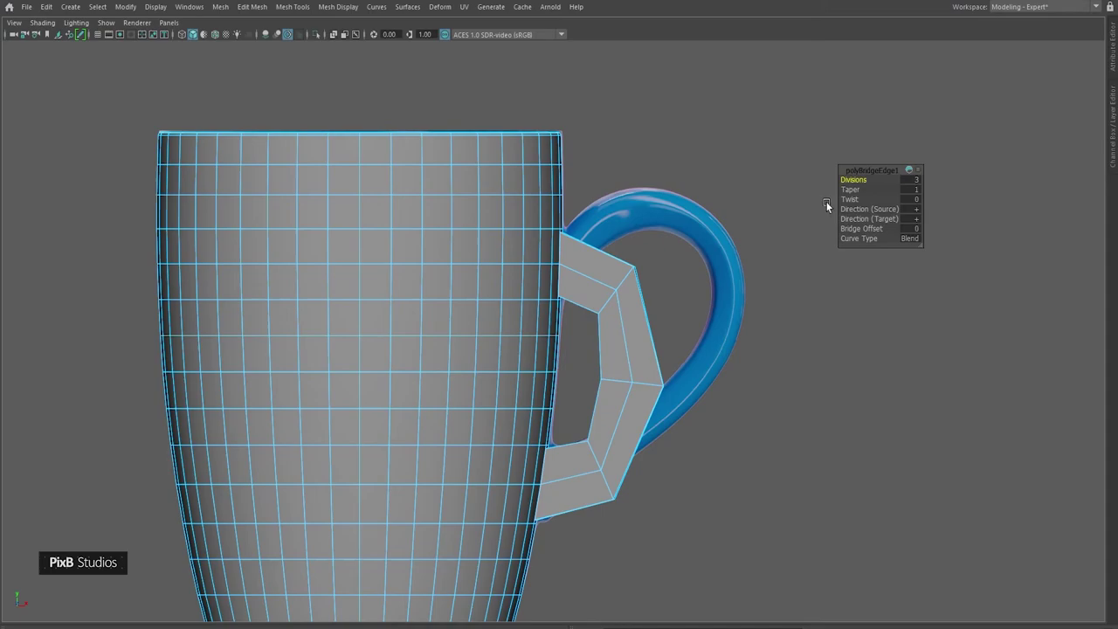
{"action": "right_click", "coordinate": [599, 293]}
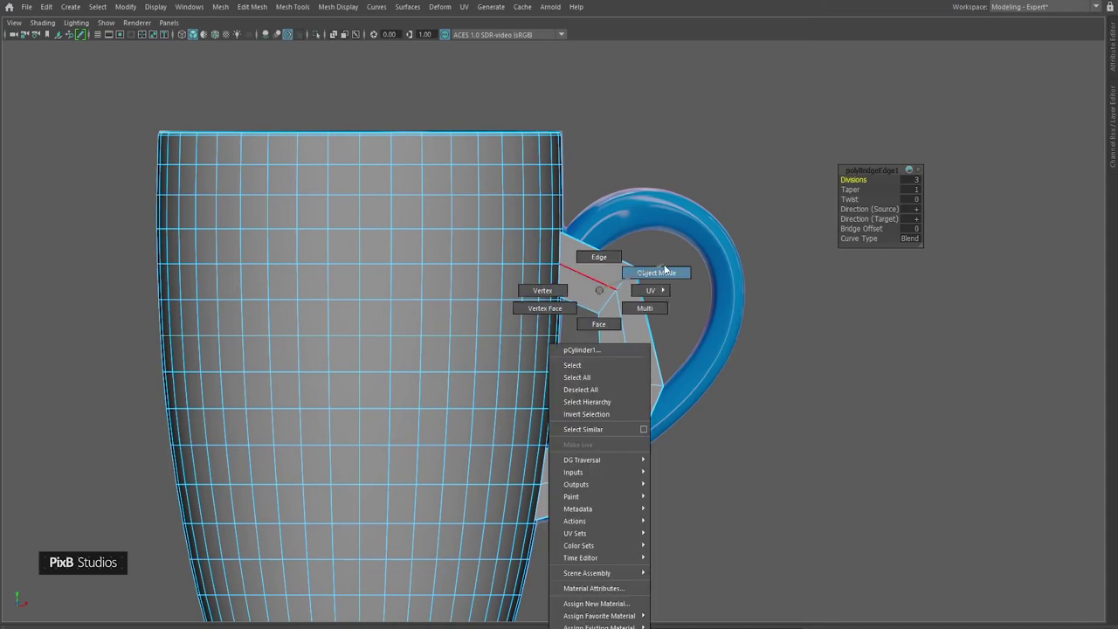
{"action": "left_click", "coordinate": [663, 269]}
- Move the vertices of the handle's upper bend up to the top of the reference handle
{"action": "middle_click_drag", "start_coordinate": [630, 300], "coordinate": [608, 251], "text": "alt"}
{"action": "right_click_drag", "start_coordinate": [608, 252], "coordinate": [671, 242], "text": "alt"}
{"action": "middle_click_drag", "start_coordinate": [671, 242], "coordinate": [646, 298], "text": "alt"}
{"action": "right_click", "coordinate": [642, 289]}
{"action": "right_click_drag", "start_coordinate": [642, 286], "coordinate": [555, 273]}
{"action": "left_click_drag", "start_coordinate": [672, 223], "coordinate": [636, 191]}
{"action": "middle_click_drag", "start_coordinate": [636, 191], "coordinate": [621, 267], "text": "alt"}
{"action": "right_click_drag", "start_coordinate": [620, 267], "coordinate": [662, 224], "text": "alt"}
{"action": "scroll", "coordinate": [661, 229], "scroll_direction": "up", "scroll_amount": 5}
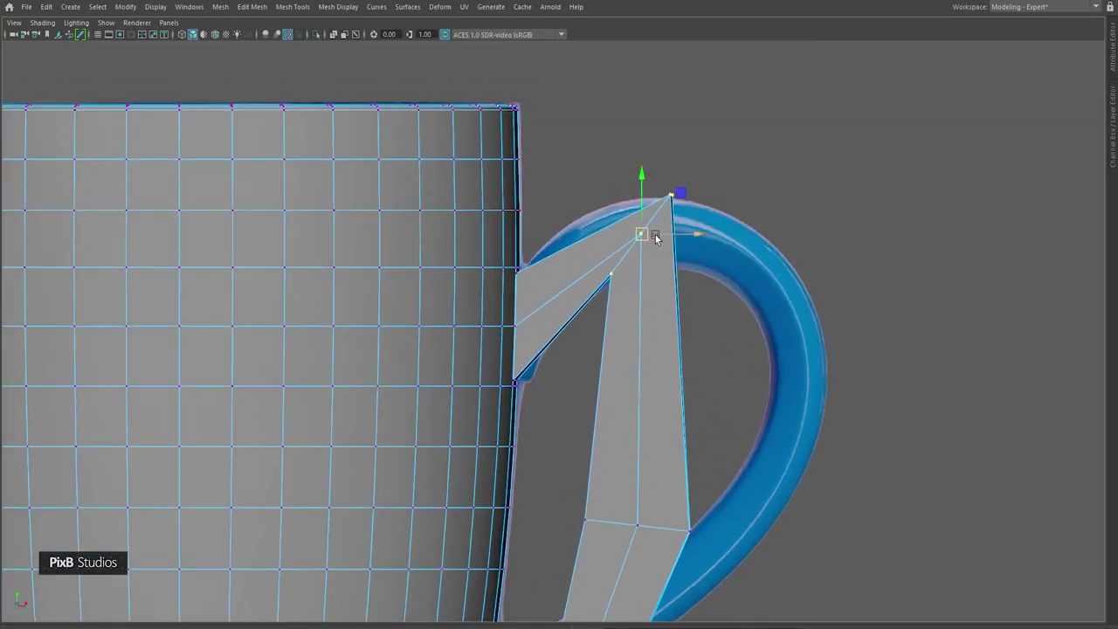
- Rotate and scale the upper bend vertices to match the angle and thickness of the reference handle
{"action": "key", "text": "e"}
{"action": "left_click_drag", "start_coordinate": [677, 172], "coordinate": [655, 166]}
{"action": "key", "text": "r"}
{"action": "left_click_drag", "start_coordinate": [654, 222], "coordinate": [639, 216]}
{"action": "key", "text": "w"}
- Move the handle's middle bend vertices outward to the outermost curve of the reference handle
{"action": "middle_click_drag", "start_coordinate": [695, 320], "coordinate": [656, 137], "text": "alt"}
{"action": "left_click_drag", "start_coordinate": [523, 307], "coordinate": [699, 395]}
{"action": "left_click_drag", "start_coordinate": [615, 365], "coordinate": [795, 188]}
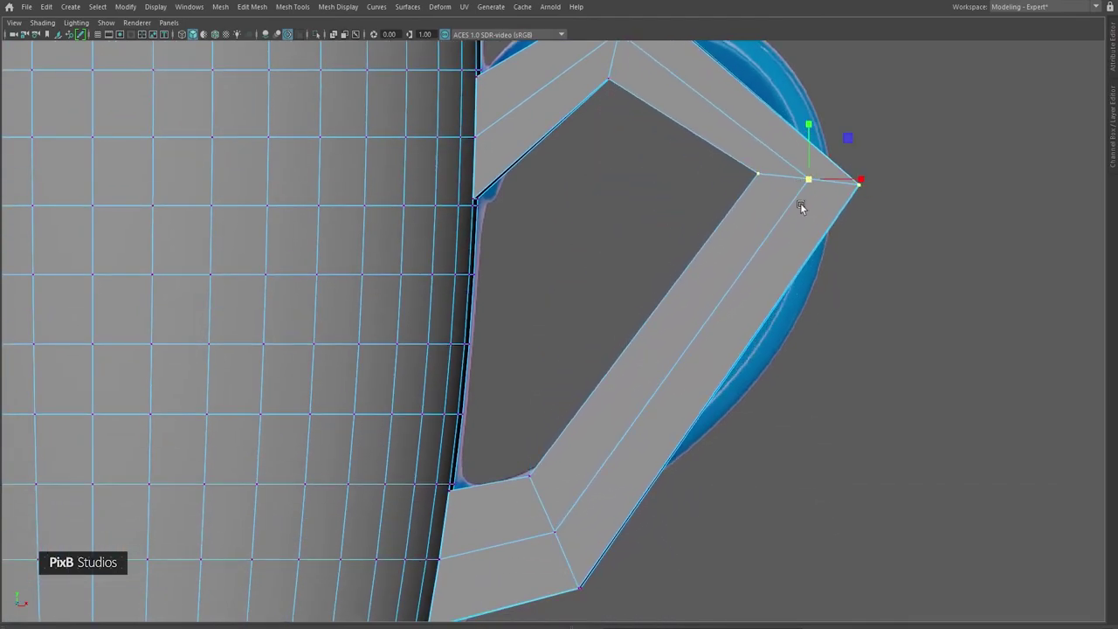
- Turn on X-ray display and fit the middle bend vertices to the reference handle's width and angle
{"action": "left_click", "coordinate": [334, 34]}
{"action": "middle_click_drag", "start_coordinate": [685, 217], "coordinate": [532, 338], "text": "alt"}
{"action": "right_click_drag", "start_coordinate": [532, 338], "coordinate": [742, 338], "text": "alt"}
{"action": "mouse_move", "coordinate": [708, 292]}
{"action": "left_mouse_down"}
{"action": "mouse_move", "coordinate": [677, 279]}
{"action": "mouse_move", "coordinate": [687, 289]}
{"action": "left_mouse_up"}
{"action": "key", "text": "w"}
{"action": "key", "text": "e"}
{"action": "left_click_drag", "start_coordinate": [716, 243], "coordinate": [711, 238]}
- Scale the handle's lower bend vertices and move them onto the lower curve of the reference handle
{"action": "middle_click_drag", "start_coordinate": [582, 530], "coordinate": [692, 231], "text": "alt"}
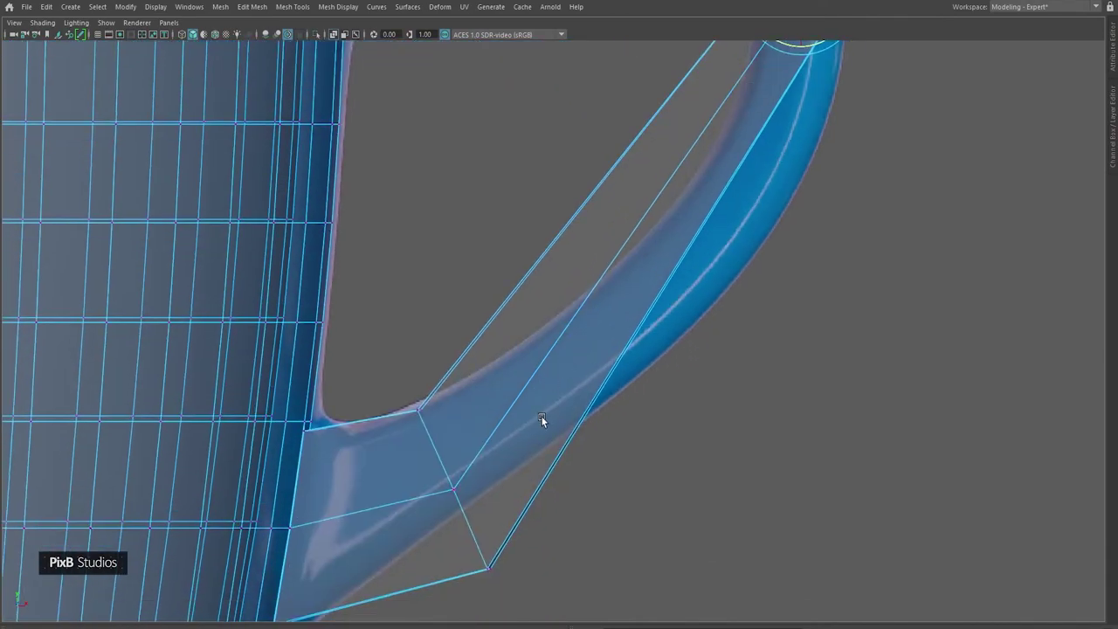
{"action": "middle_click_drag", "start_coordinate": [542, 412], "coordinate": [550, 328], "text": "alt"}
{"action": "left_click_drag", "start_coordinate": [572, 522], "coordinate": [373, 273]}
{"action": "key", "text": "r"}
{"action": "left_click_drag", "start_coordinate": [463, 405], "coordinate": [424, 369]}
{"action": "left_click_drag", "start_coordinate": [464, 401], "coordinate": [404, 315]}
{"action": "key", "text": "r"}
{"action": "scroll", "coordinate": [405, 302], "scroll_direction": "up", "scroll_amount": 1}
{"action": "key", "text": "w"}
{"action": "scroll", "coordinate": [462, 442], "scroll_direction": "down", "scroll_amount": 6}
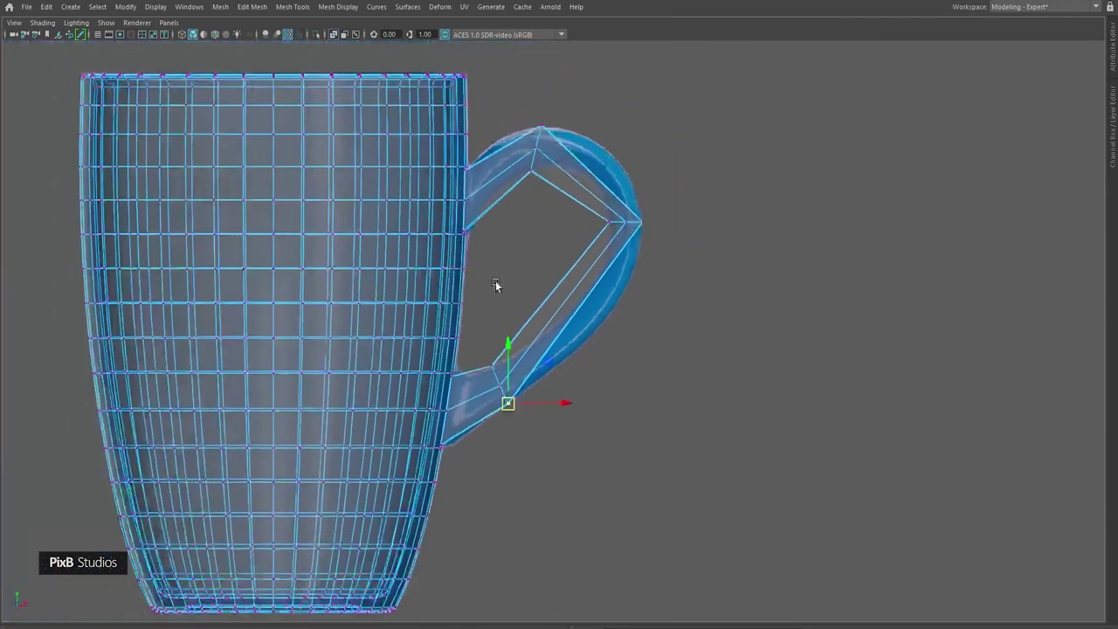
- Nudge the outer vertex of the upper bend onto the reference handle's top edge
{"action": "middle_click_drag", "start_coordinate": [492, 292], "coordinate": [466, 347], "text": "alt"}
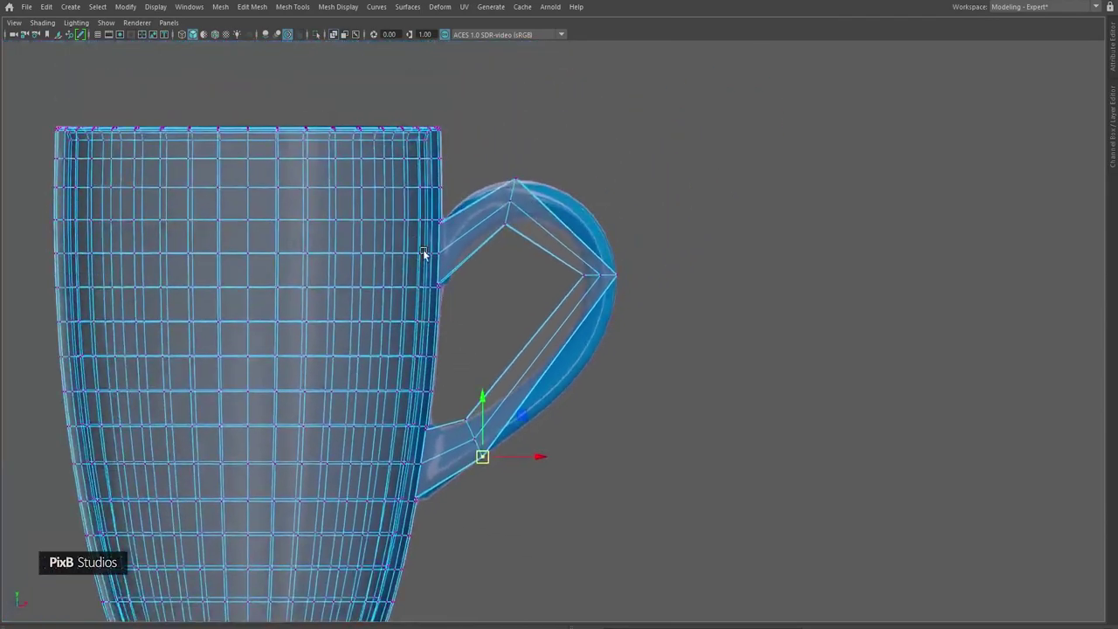
{"action": "right_click_drag", "start_coordinate": [416, 245], "coordinate": [609, 264], "text": "alt"}
{"action": "middle_click_drag", "start_coordinate": [610, 264], "coordinate": [631, 366], "text": "alt"}
{"action": "right_click_drag", "start_coordinate": [360, 236], "coordinate": [639, 441], "text": "alt"}
{"action": "middle_click_drag", "start_coordinate": [533, 291], "coordinate": [562, 356], "text": "alt"}
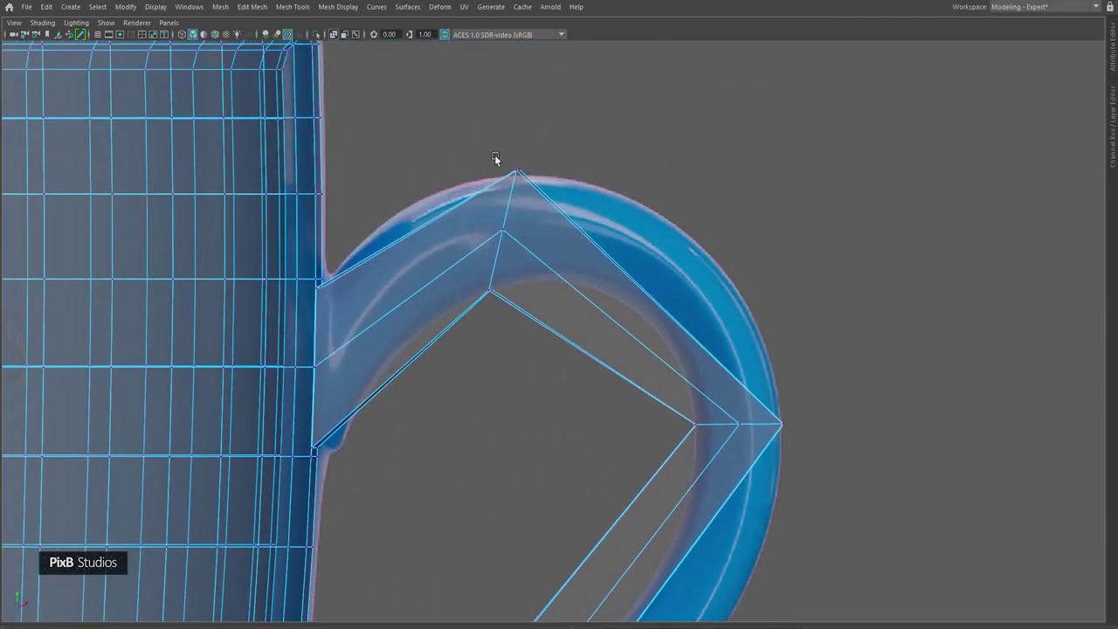
{"action": "left_click_drag", "start_coordinate": [519, 172], "coordinate": [517, 176]}
- Insert an edge loop around the handle between its upper and outermost bends and switch to vertex selection
{"action": "middle_click_drag", "start_coordinate": [734, 412], "coordinate": [627, 301], "text": "alt"}
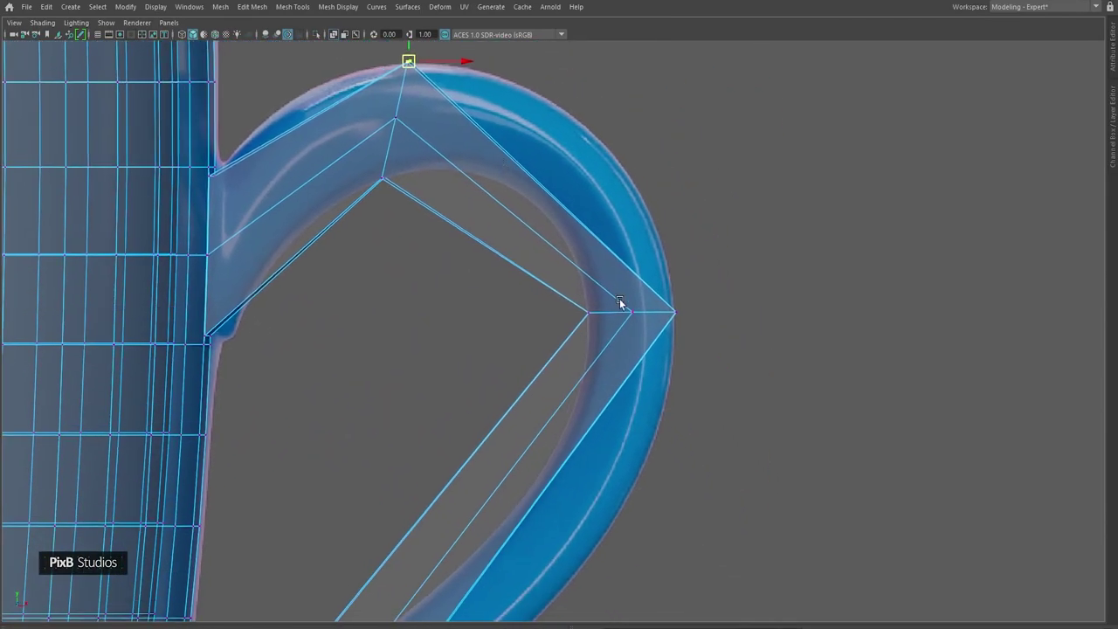
{"action": "mouse_move", "coordinate": [614, 391]}
{"action": "middle_mouse_down", "text": "alt"}
{"action": "mouse_move", "coordinate": [611, 239]}
{"action": "mouse_move", "coordinate": [625, 392]}
{"action": "middle_mouse_up", "text": "alt"}
{"action": "right_click", "coordinate": [535, 197], "text": "ctrl+shift"}
{"action": "left_click", "coordinate": [526, 183], "text": "ctrl"}
{"action": "key", "text": "w"}
{"action": "right_click_drag", "start_coordinate": [568, 185], "coordinate": [499, 178]}
- Move the vertices of the new upper loop outward so they follow the reference handle's curve
{"action": "middle_click_drag", "start_coordinate": [471, 149], "coordinate": [452, 275], "text": "alt"}
{"action": "scroll", "coordinate": [472, 270], "scroll_direction": "up", "scroll_amount": 3}
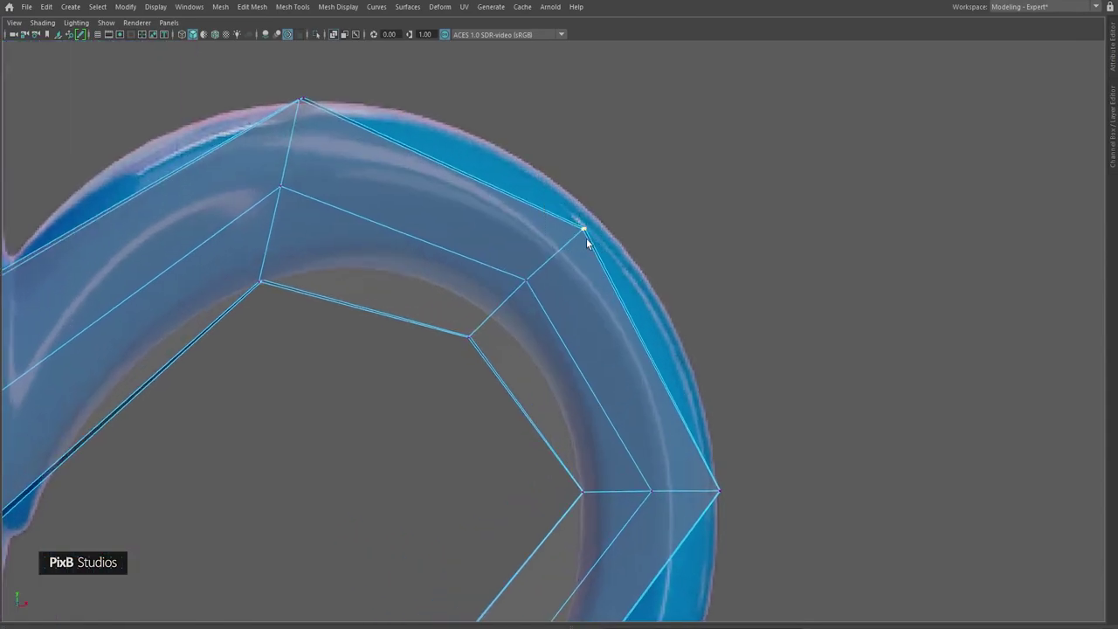
{"action": "left_click_drag", "start_coordinate": [423, 190], "coordinate": [631, 389]}
{"action": "left_click_drag", "start_coordinate": [524, 284], "coordinate": [543, 264]}
{"action": "key", "text": "w"}
{"action": "key", "text": "r"}
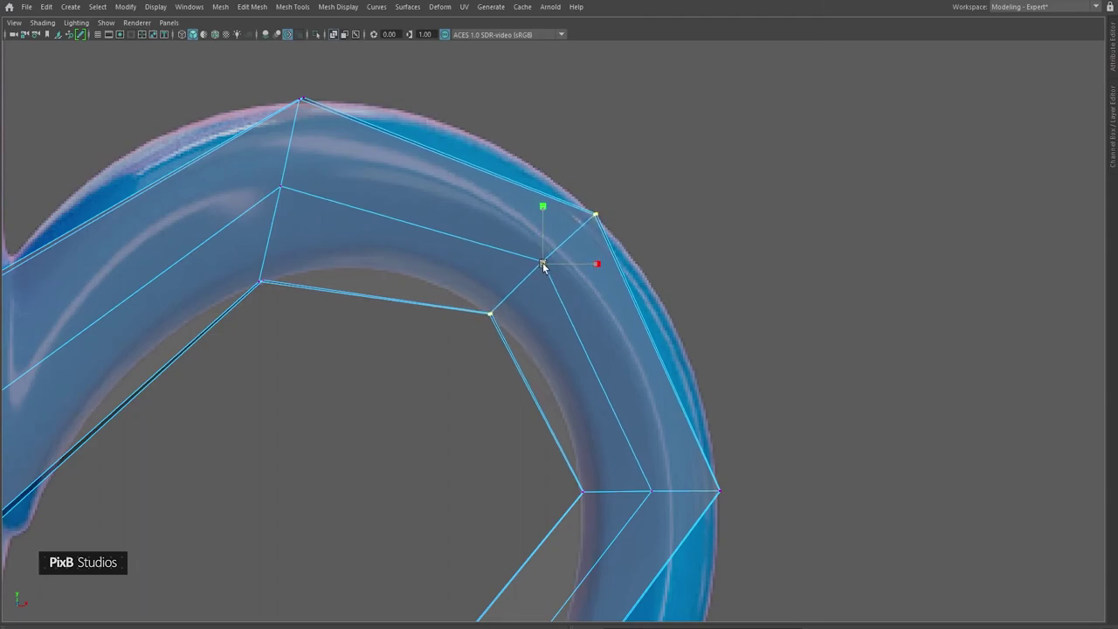
- Insert a centred edge loop between the handle's outermost and lower bends and fit its vertices to the reference
{"action": "middle_click_drag", "start_coordinate": [583, 476], "coordinate": [586, 257], "text": "alt"}
{"action": "right_click_drag", "start_coordinate": [586, 257], "coordinate": [561, 391], "text": "alt"}
{"action": "middle_click_drag", "start_coordinate": [561, 390], "coordinate": [586, 344], "text": "alt"}
{"action": "key", "text": "ctrl+shift+x"}
{"action": "middle_click", "coordinate": [540, 355], "text": "ctrl+shift"}
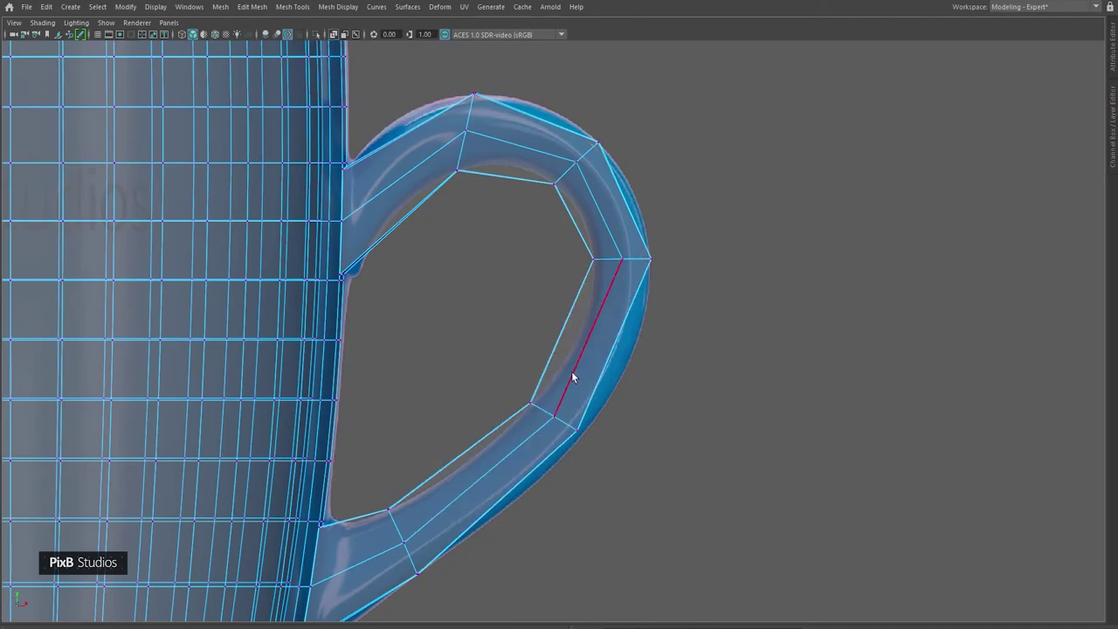
{"action": "right_click_drag", "start_coordinate": [476, 343], "coordinate": [559, 411], "text": "alt"}
{"action": "middle_click_drag", "start_coordinate": [559, 410], "coordinate": [531, 331], "text": "alt"}
{"action": "left_click_drag", "start_coordinate": [526, 376], "coordinate": [564, 393]}
{"action": "left_click", "coordinate": [561, 389]}
- Insert another edge loop around the handle between the newest loop and the lower bend
{"action": "middle_click_drag", "start_coordinate": [559, 396], "coordinate": [541, 465], "text": "alt"}
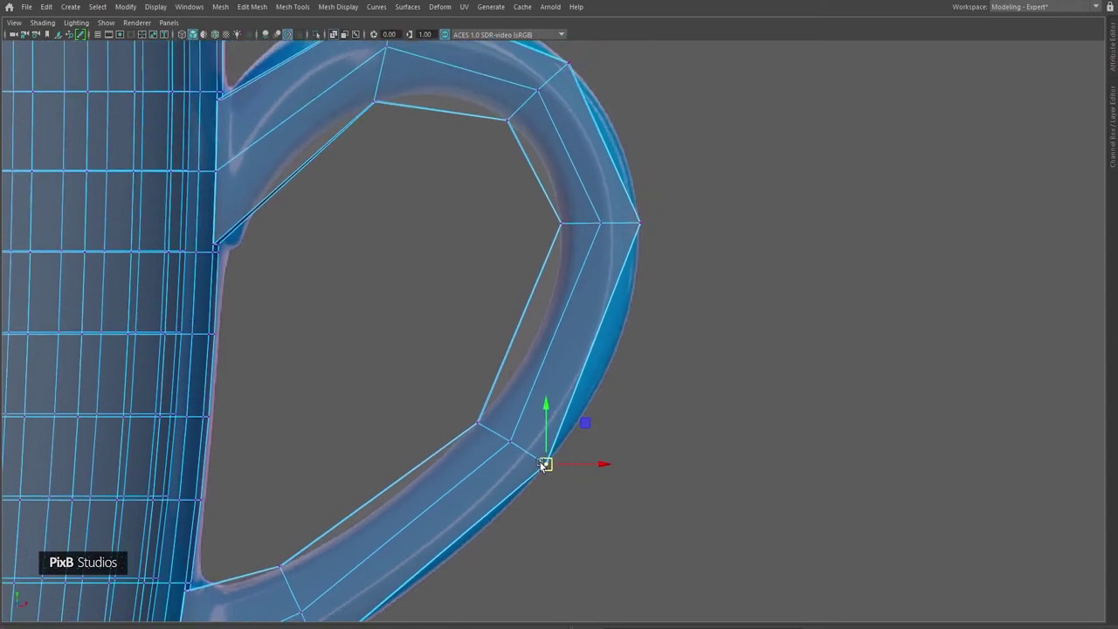
{"action": "right_click_drag", "start_coordinate": [521, 376], "coordinate": [541, 400], "text": "alt"}
{"action": "mouse_move", "coordinate": [541, 412]}
{"action": "middle_mouse_down", "text": "alt"}
{"action": "mouse_move", "coordinate": [540, 507]}
{"action": "mouse_move", "coordinate": [528, 474]}
{"action": "middle_mouse_up", "text": "alt"}
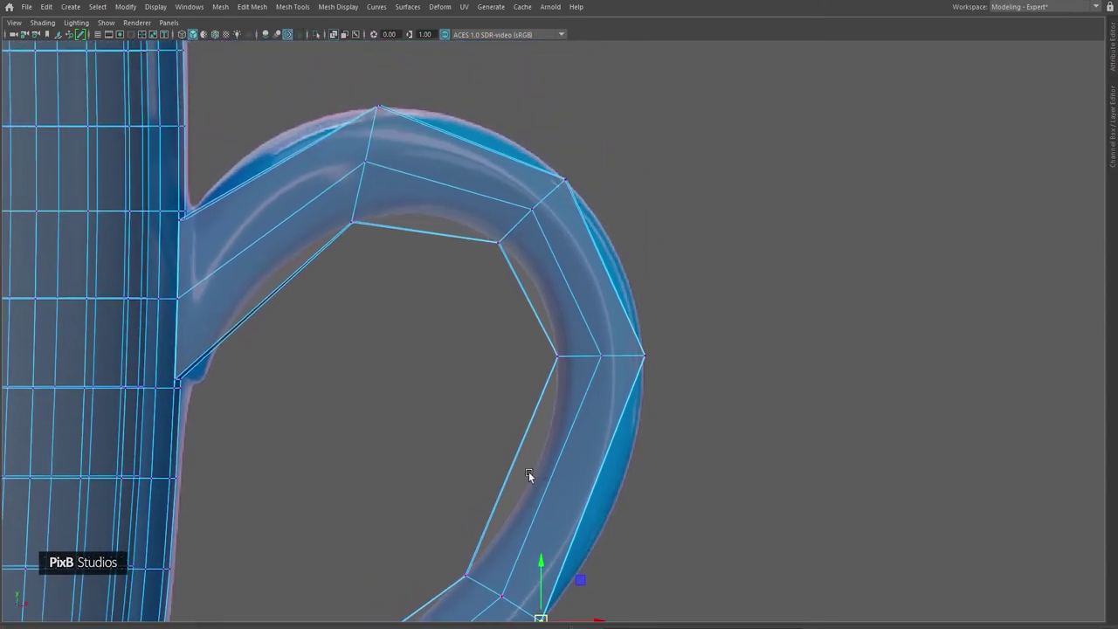
{"action": "mouse_move", "coordinate": [531, 432]}
{"action": "middle_mouse_down", "text": "alt"}
{"action": "mouse_move", "coordinate": [537, 441]}
{"action": "mouse_move", "coordinate": [546, 419]}
{"action": "middle_mouse_up", "text": "alt"}
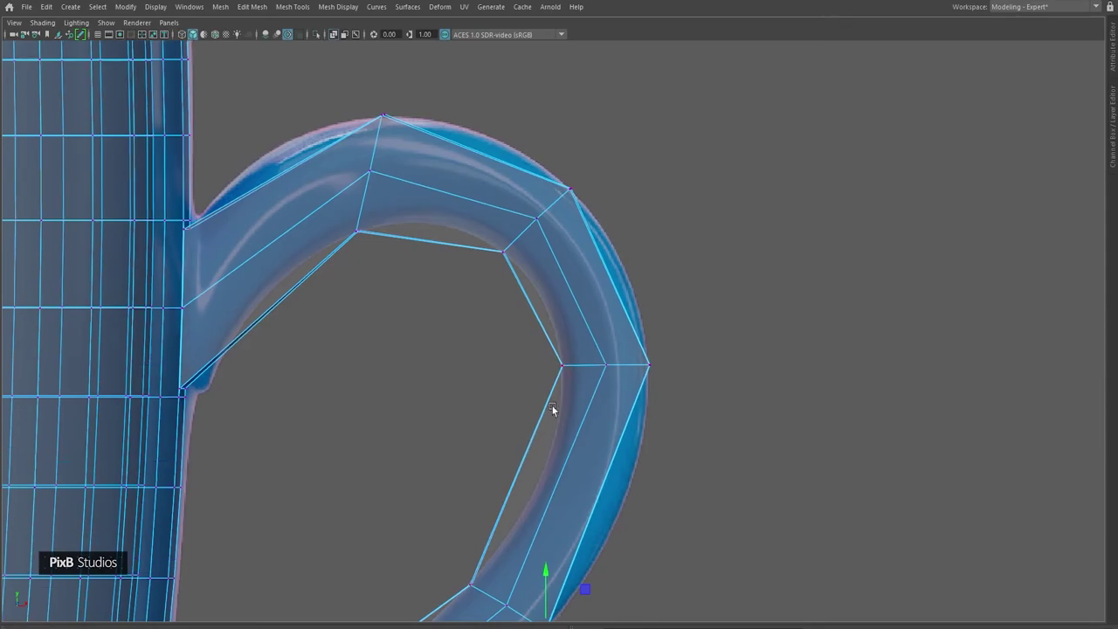
{"action": "middle_click_drag", "start_coordinate": [573, 365], "coordinate": [526, 253], "text": "alt"}
{"action": "middle_click_drag", "start_coordinate": [548, 433], "coordinate": [617, 185], "text": "alt"}
{"action": "middle_click_drag", "start_coordinate": [417, 397], "coordinate": [509, 317], "text": "alt"}
{"action": "key", "text": "ctrl+shift+x"}
{"action": "middle_click", "coordinate": [532, 234], "text": "ctrl"}
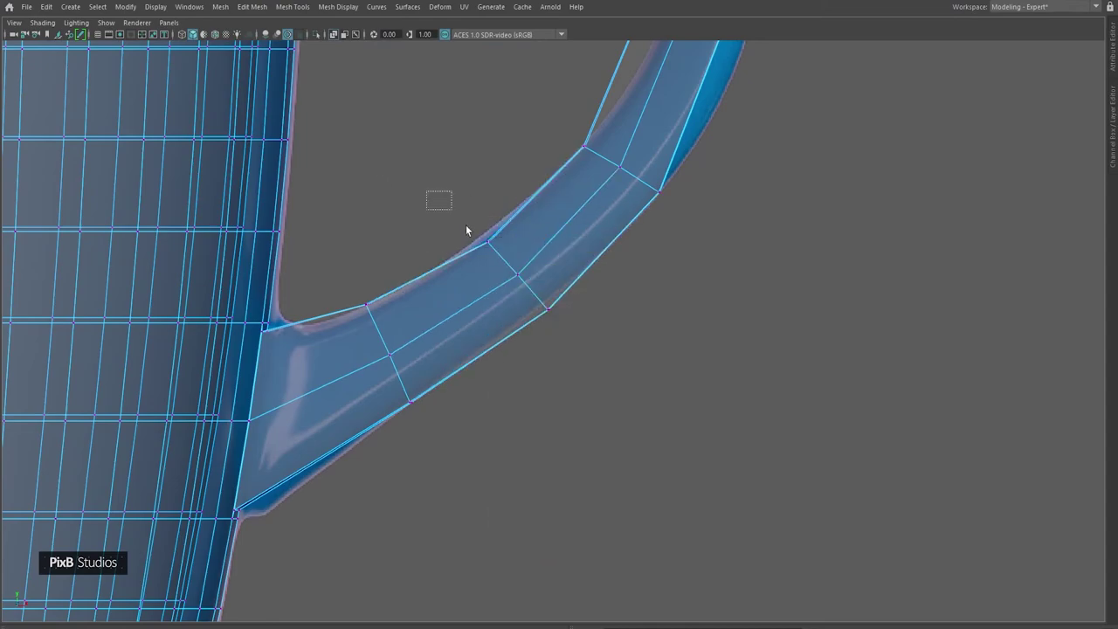
- Adjust the inner, outer and middle vertices of the lower handle loop to follow the reference outline
{"action": "left_click_drag", "start_coordinate": [489, 242], "coordinate": [483, 236]}
{"action": "left_click", "coordinate": [549, 309]}
{"action": "left_click_drag", "start_coordinate": [548, 310], "coordinate": [544, 305]}
{"action": "middle_click_drag", "start_coordinate": [505, 209], "coordinate": [498, 277], "text": "alt"}
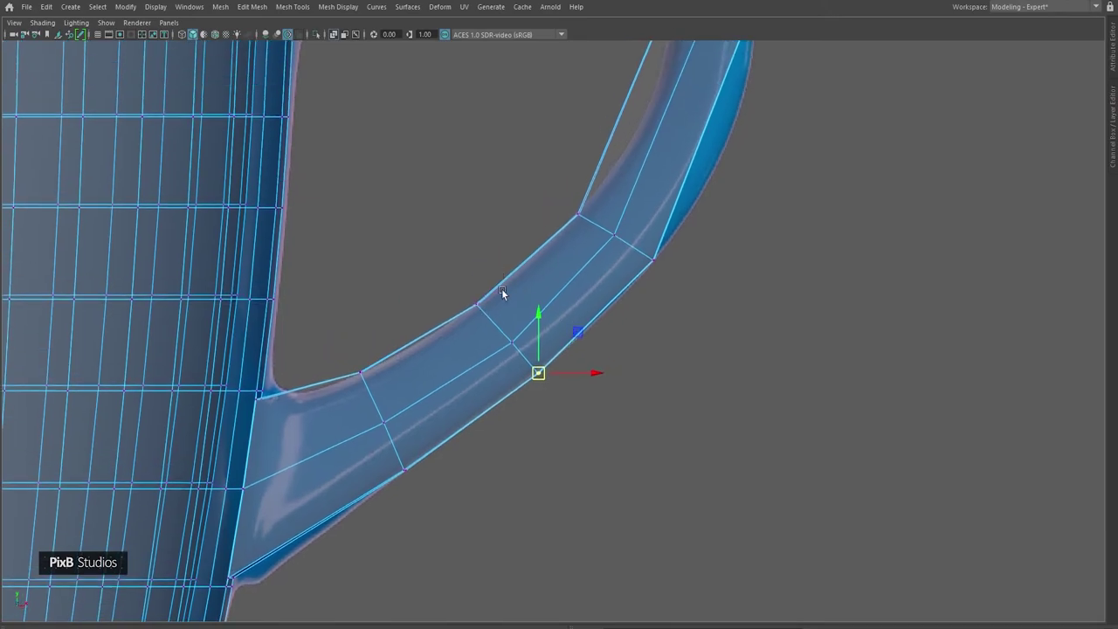
{"action": "scroll", "coordinate": [500, 279], "scroll_direction": "up", "scroll_amount": 1}
{"action": "left_click", "coordinate": [509, 344]}
{"action": "left_click_drag", "start_coordinate": [509, 344], "coordinate": [504, 339]}
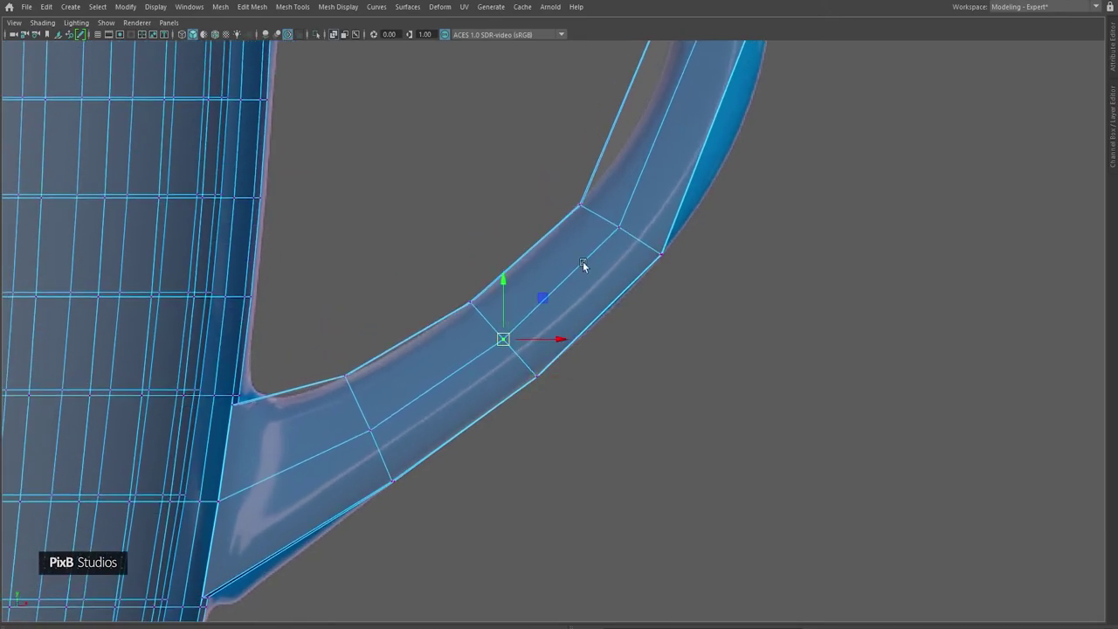
- Insert an edge loop just below the handle's outermost bend and fit it to the reference outline
{"action": "middle_click_drag", "start_coordinate": [662, 119], "coordinate": [521, 350], "text": "alt"}
{"action": "key", "text": "ctrl+shift+x"}
{"action": "middle_click", "coordinate": [542, 303], "text": "ctrl"}
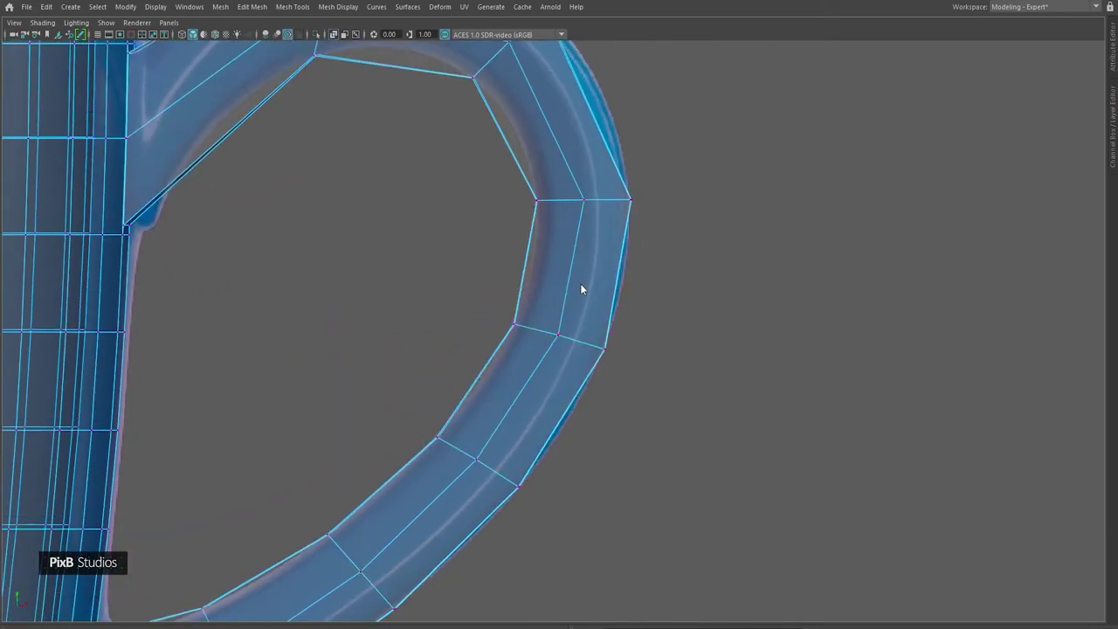
{"action": "left_click", "coordinate": [603, 349]}
- Insert an edge loop just above the handle's outermost bend and align its inner and outer vertices with the reference
{"action": "middle_click_drag", "start_coordinate": [613, 360], "coordinate": [603, 494], "text": "alt"}
{"action": "scroll", "coordinate": [551, 315], "scroll_direction": "up", "scroll_amount": 1}
{"action": "middle_click_drag", "start_coordinate": [544, 315], "coordinate": [548, 346], "text": "alt"}
{"action": "middle_click", "coordinate": [560, 252], "text": "ctrl"}
{"action": "key", "text": "w"}
{"action": "right_click_drag", "start_coordinate": [564, 260], "coordinate": [507, 262]}
{"action": "left_click", "coordinate": [502, 296]}
{"action": "left_click_drag", "start_coordinate": [505, 303], "coordinate": [499, 297]}
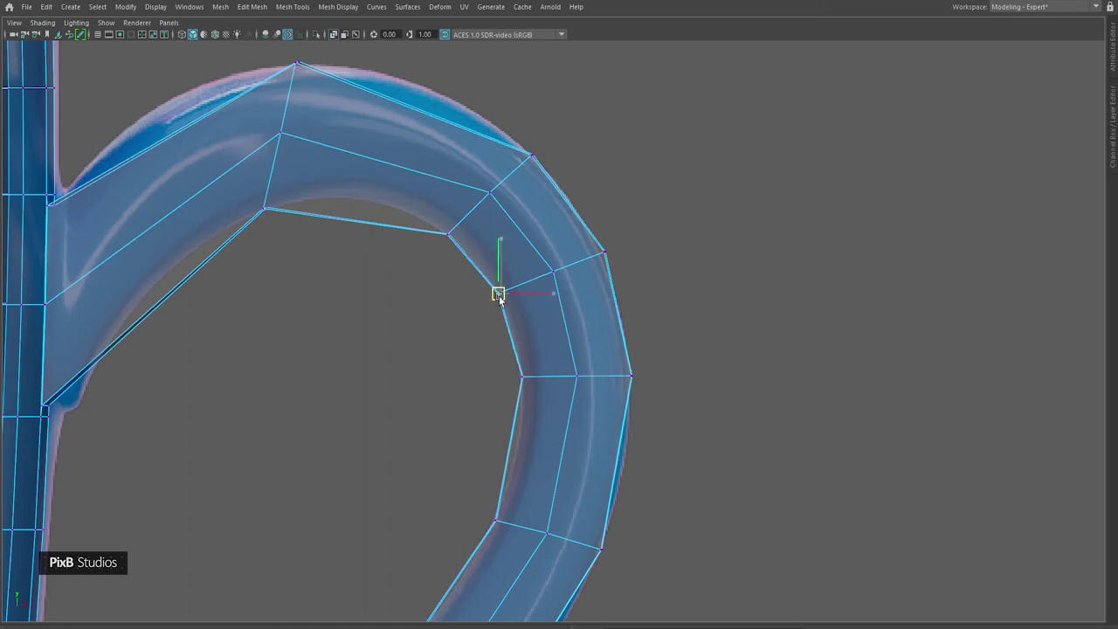
{"action": "left_click", "coordinate": [606, 255]}
{"action": "left_click_drag", "start_coordinate": [607, 258], "coordinate": [605, 256]}
- Insert an edge loop beside the handle's top bend and adjust its outer vertex to the reference curve
{"action": "middle_click_drag", "start_coordinate": [499, 192], "coordinate": [573, 324], "text": "alt"}
{"action": "key", "text": "ctrl+shift+x"}
{"action": "middle_click", "coordinate": [511, 247], "text": "ctrl"}
{"action": "right_click_drag", "start_coordinate": [477, 243], "coordinate": [285, 211]}
{"action": "left_click", "coordinate": [494, 215]}
{"action": "left_click_drag", "start_coordinate": [495, 215], "coordinate": [491, 218]}
- Examine the handle's profile against the reference image
{"action": "middle_click_drag", "start_coordinate": [341, 285], "coordinate": [469, 282], "text": "alt"}
{"action": "middle_click_drag", "start_coordinate": [393, 294], "coordinate": [530, 291], "text": "alt"}
{"action": "middle_click_drag", "start_coordinate": [631, 240], "coordinate": [580, 398], "text": "alt"}
{"action": "right_click_drag", "start_coordinate": [580, 398], "coordinate": [578, 287], "text": "alt"}
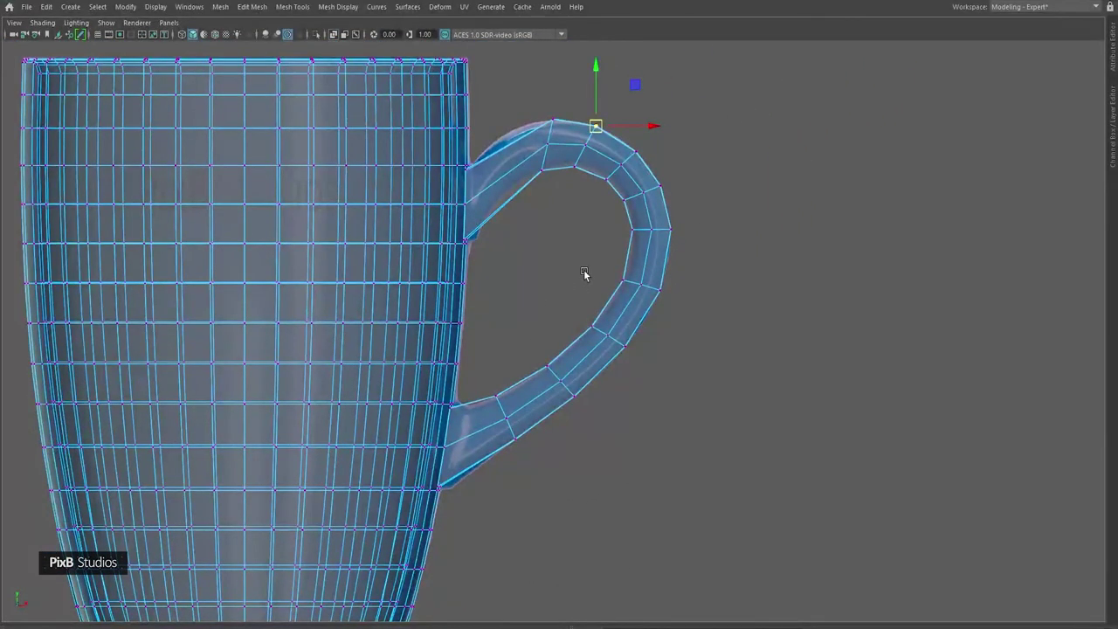
{"action": "scroll", "coordinate": [584, 274], "scroll_direction": "up", "scroll_amount": 5}
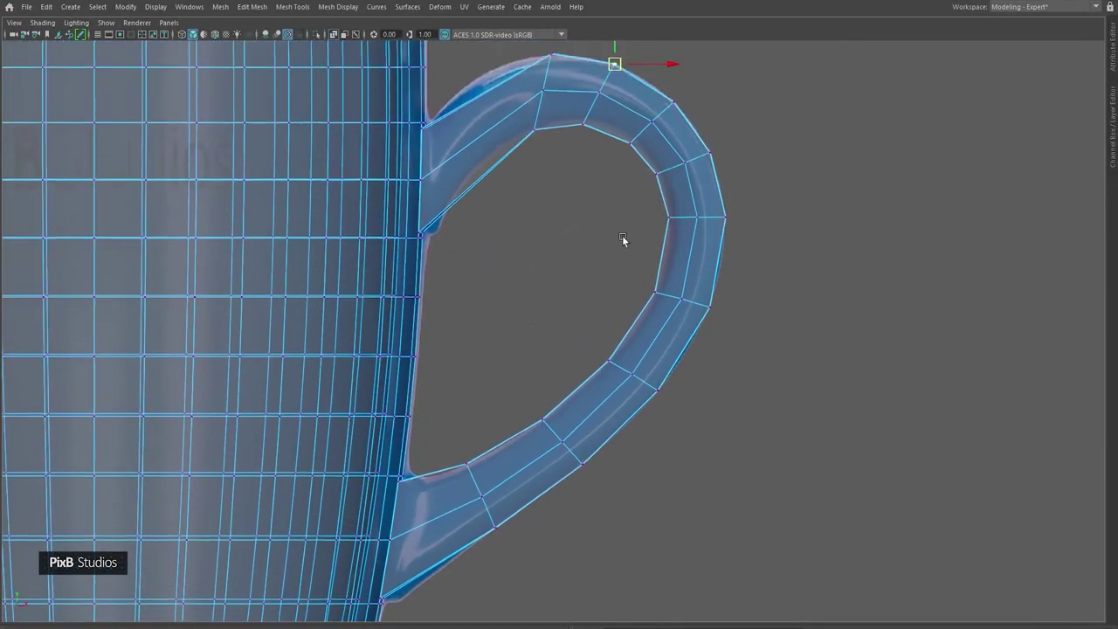
{"action": "middle_click_drag", "start_coordinate": [559, 321], "coordinate": [612, 258], "text": "alt"}
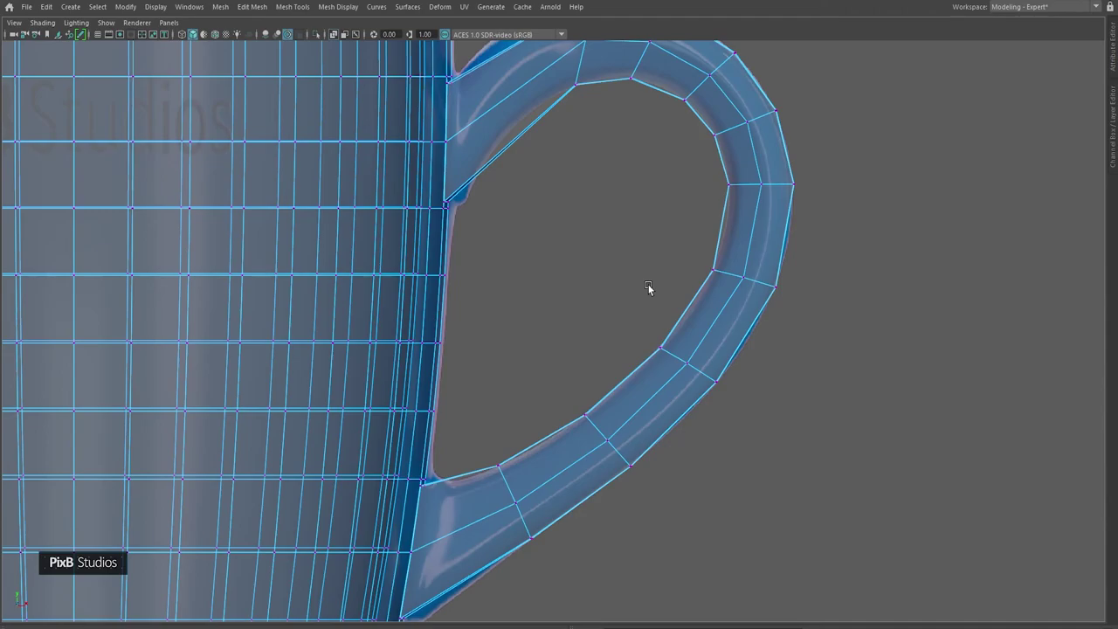
{"action": "middle_click_drag", "start_coordinate": [670, 329], "coordinate": [655, 330], "text": "alt"}
- Try to insert additional edge loops along the handle's outermost and upper curve
{"action": "middle_click", "coordinate": [774, 224], "text": "ctrl"}
{"action": "middle_click", "coordinate": [748, 175], "text": "ctrl"}
{"action": "middle_click", "coordinate": [732, 98], "text": "ctrl"}
{"action": "middle_click_drag", "start_coordinate": [732, 96], "coordinate": [756, 227], "text": "alt"}
{"action": "middle_click", "coordinate": [700, 173], "text": "ctrl"}
{"action": "middle_click", "coordinate": [639, 159], "text": "ctrl"}
{"action": "key", "text": "ctrl+z"}
{"action": "key", "text": "ctrl+z"}
{"action": "key", "text": "ctrl+z"}
{"action": "key", "text": "ctrl+z"}
{"action": "key", "text": "ctrl+z"}
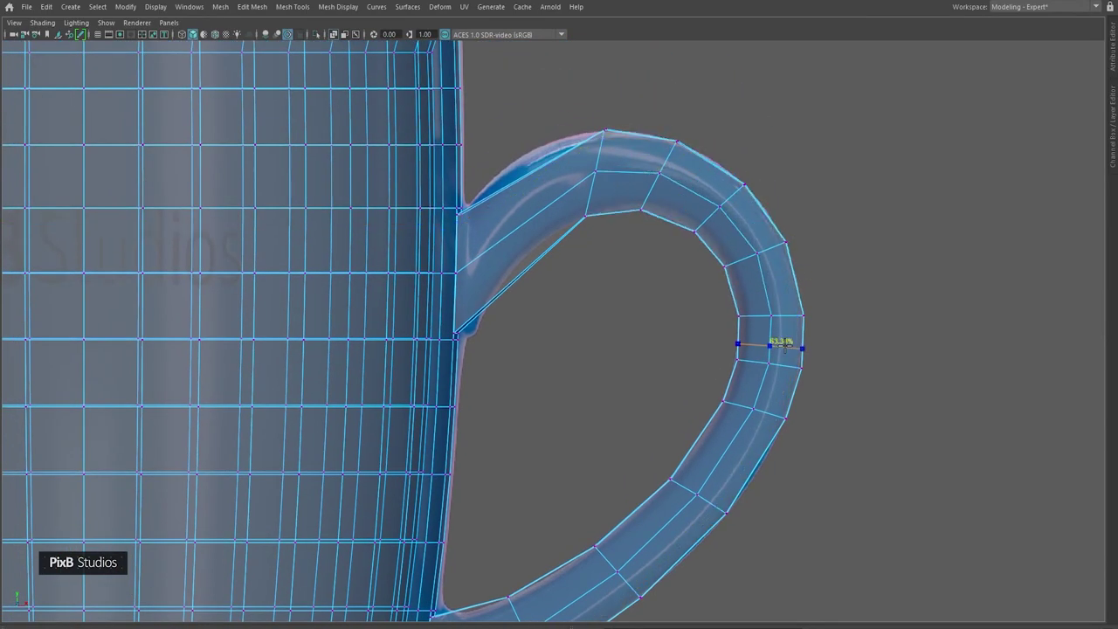
- Exit the Multi-Cut tool and return the mug to object mode
{"action": "middle_click_drag", "start_coordinate": [772, 413], "coordinate": [780, 322], "text": "alt"}
{"action": "middle_click_drag", "start_coordinate": [476, 443], "coordinate": [623, 241], "text": "alt"}
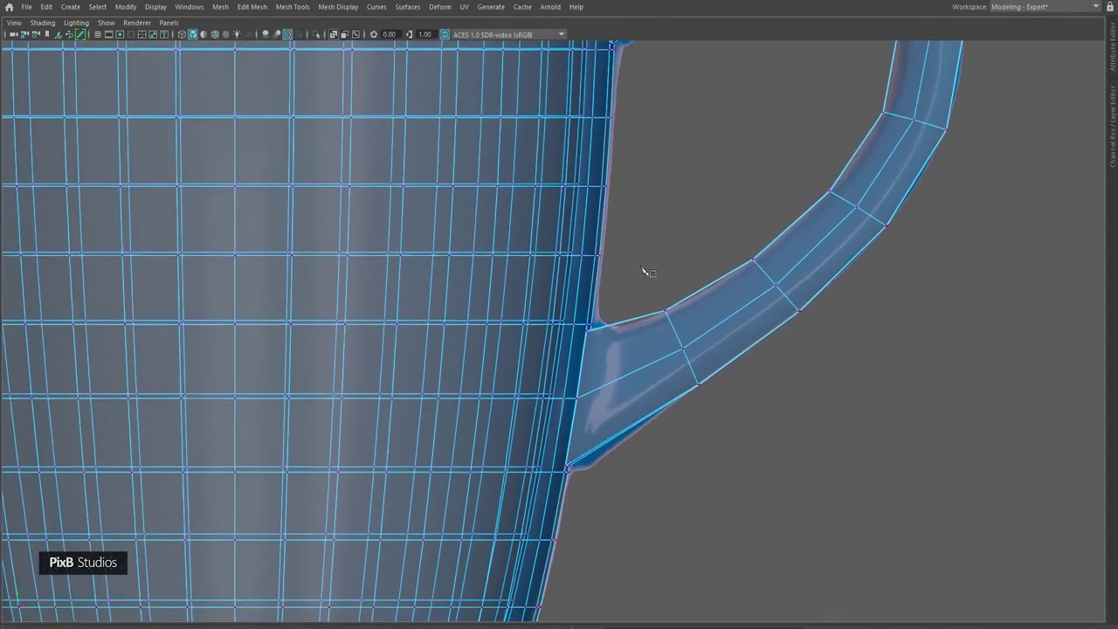
{"action": "right_click_drag", "start_coordinate": [624, 242], "coordinate": [726, 320], "text": "alt"}
{"action": "middle_click_drag", "start_coordinate": [726, 320], "coordinate": [665, 418], "text": "alt"}
{"action": "middle_click_drag", "start_coordinate": [699, 307], "coordinate": [642, 407], "text": "alt"}
{"action": "key", "text": "q"}
{"action": "right_click_drag", "start_coordinate": [669, 290], "coordinate": [542, 275]}
{"action": "right_click_drag", "start_coordinate": [446, 267], "coordinate": [625, 121]}
- Return to the perspective view, turn off X-ray display and show the mug in smooth preview
{"action": "key", "text": "space"}
{"action": "mouse_move", "coordinate": [601, 259]}
{"action": "left_mouse_down"}
{"action": "mouse_move", "coordinate": [656, 212]}
{"action": "mouse_move", "coordinate": [485, 224]}
{"action": "left_mouse_up"}
{"action": "left_click", "coordinate": [334, 36]}
{"action": "key", "text": "3"}
{"action": "left_click", "coordinate": [628, 319]}
{"action": "left_click_drag", "start_coordinate": [628, 320], "coordinate": [555, 253], "text": "alt"}
- Assign a new Phong material to the mug
{"action": "left_click", "coordinate": [521, 233]}
{"action": "right_click_drag", "start_coordinate": [520, 233], "coordinate": [525, 549]}
{"action": "left_click", "coordinate": [482, 330]}
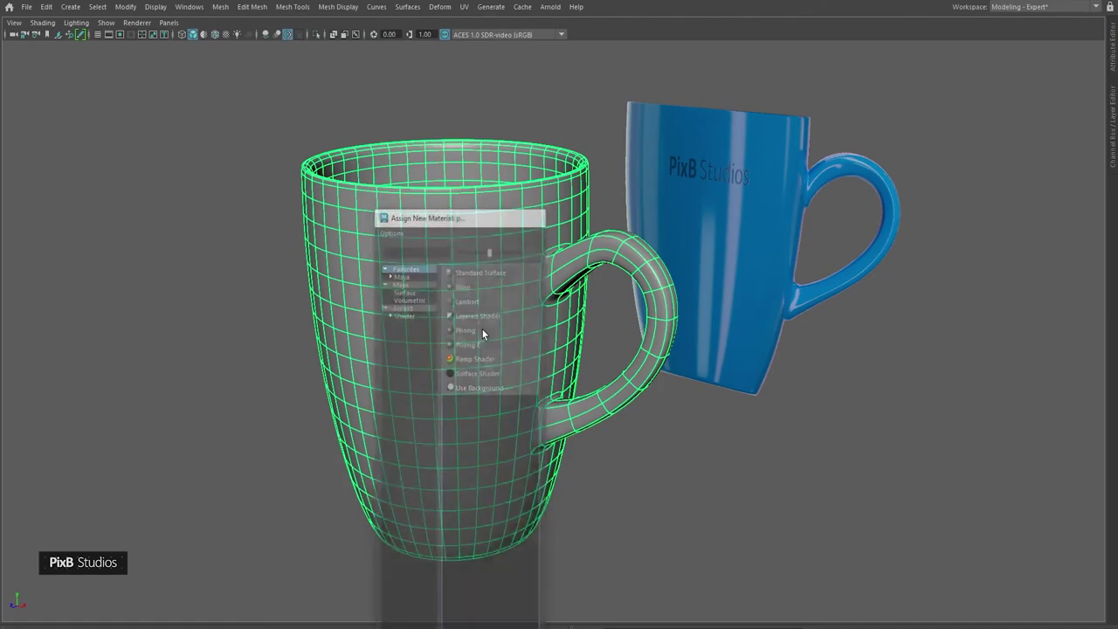
- Return the mug to object mode and collapse its attribute panel
{"action": "right_click", "coordinate": [458, 304]}
{"action": "right_click", "coordinate": [371, 262]}
{"action": "right_click_drag", "start_coordinate": [370, 265], "coordinate": [428, 244]}
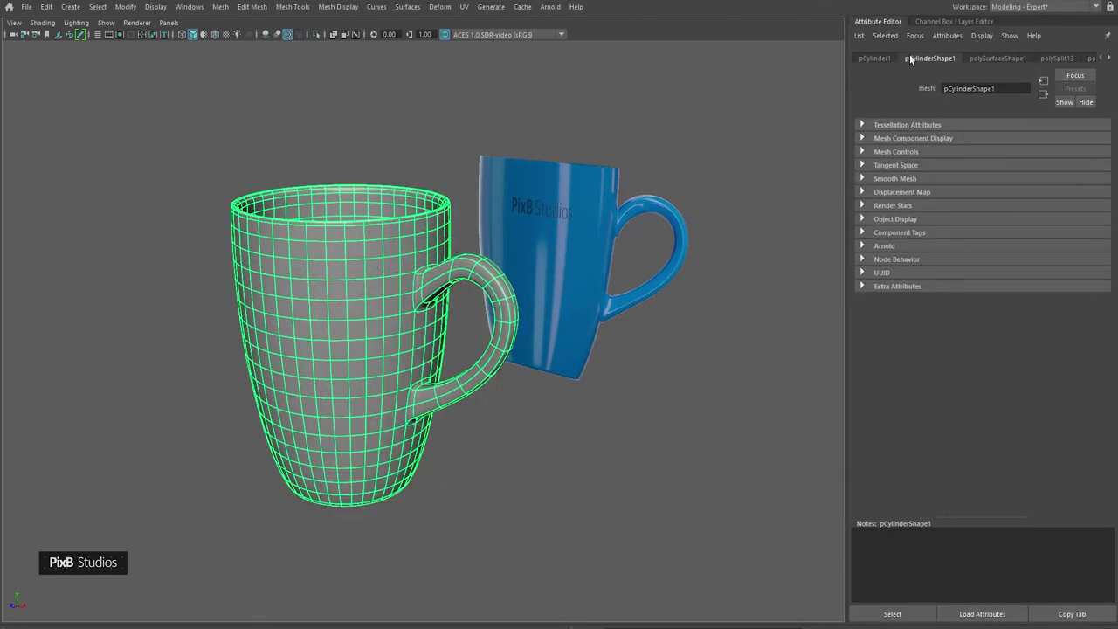
{"action": "left_click", "coordinate": [902, 22]}
- Examine the smoothed mug body and handle joints from several angles
{"action": "left_click", "coordinate": [607, 160]}
{"action": "left_click_drag", "start_coordinate": [607, 160], "coordinate": [559, 154], "text": "alt"}
{"action": "left_click", "coordinate": [520, 219]}
{"action": "left_click_drag", "start_coordinate": [520, 219], "coordinate": [517, 195], "text": "alt"}
{"action": "middle_click_drag", "start_coordinate": [517, 195], "coordinate": [546, 215], "text": "alt"}
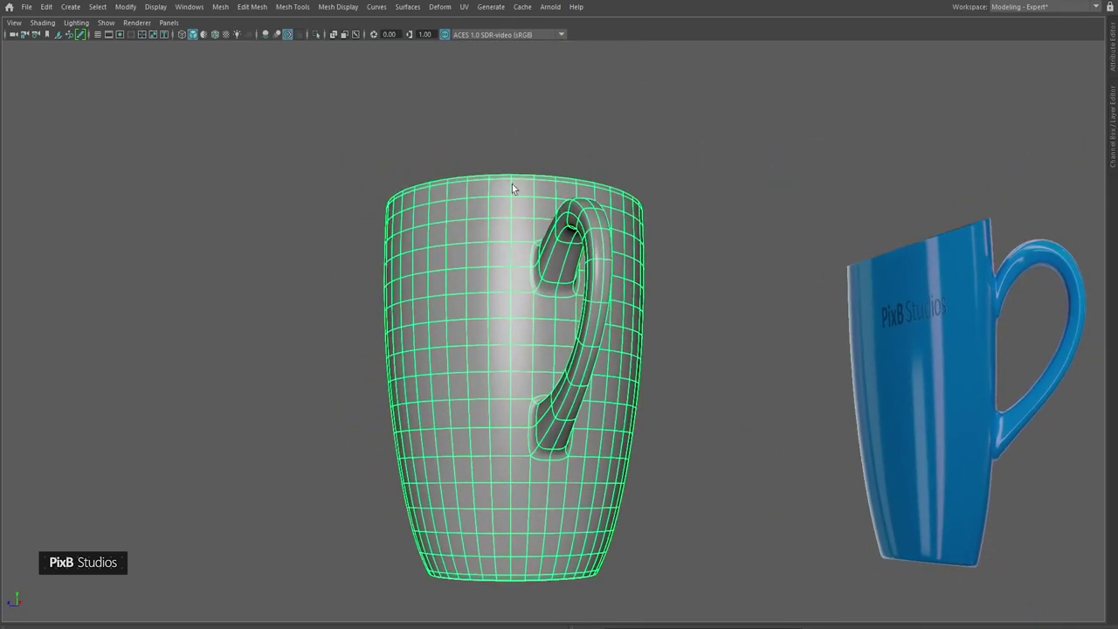
{"action": "left_click_drag", "start_coordinate": [523, 188], "coordinate": [568, 203], "text": "alt"}
{"action": "right_click_drag", "start_coordinate": [567, 202], "coordinate": [638, 267], "text": "alt"}
{"action": "left_click_drag", "start_coordinate": [522, 193], "coordinate": [546, 240], "text": "alt"}
- Turn off smooth preview, return to the front view at the handle's upper end and enable X-ray display
{"action": "key", "text": "1"}
{"action": "right_click_drag", "start_coordinate": [546, 240], "coordinate": [746, 399], "text": "alt"}
{"action": "mouse_move", "coordinate": [604, 295]}
{"action": "left_mouse_down", "text": "alt"}
{"action": "mouse_move", "coordinate": [627, 298]}
{"action": "mouse_move", "coordinate": [621, 258]}
{"action": "mouse_move", "coordinate": [624, 290]}
{"action": "left_mouse_up", "text": "alt"}
{"action": "key", "text": "space"}
{"action": "middle_click_drag", "start_coordinate": [649, 303], "coordinate": [679, 452], "text": "alt"}
{"action": "right_click_drag", "start_coordinate": [529, 204], "coordinate": [611, 245], "text": "alt"}
{"action": "middle_click_drag", "start_coordinate": [612, 245], "coordinate": [571, 390], "text": "alt"}
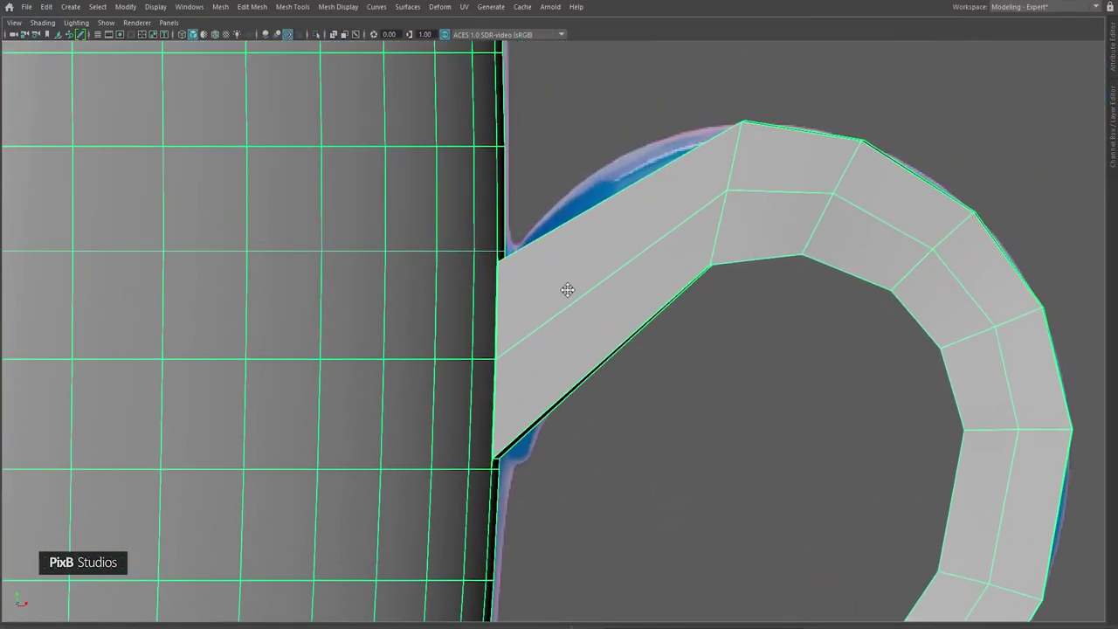
{"action": "right_click_drag", "start_coordinate": [625, 155], "coordinate": [670, 169], "text": "alt"}
{"action": "middle_click_drag", "start_coordinate": [669, 169], "coordinate": [614, 229], "text": "alt"}
{"action": "left_click", "coordinate": [337, 34]}
- Try to insert a centred Multi-Cut edge loop across the handle's upper end segment after setting the Edge Flow option
{"action": "middle_click_drag", "start_coordinate": [472, 175], "coordinate": [460, 215], "text": "alt"}
{"action": "right_click_drag", "start_coordinate": [516, 249], "coordinate": [642, 238], "text": "alt"}
{"action": "middle_click_drag", "start_coordinate": [635, 278], "coordinate": [635, 243], "text": "alt"}
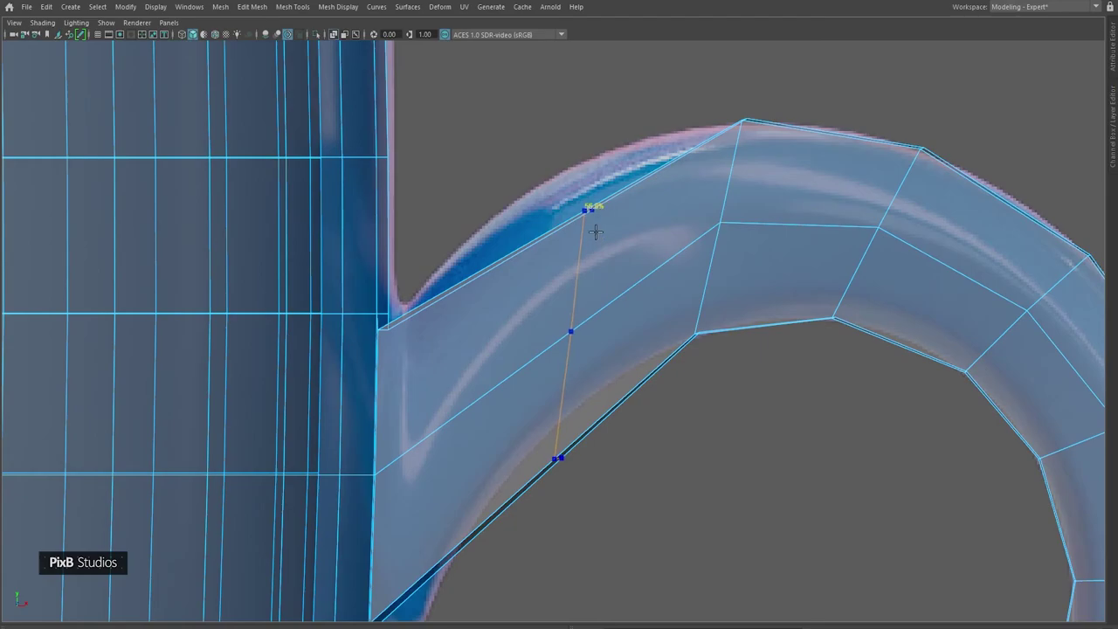
{"action": "right_click_drag", "start_coordinate": [589, 224], "coordinate": [588, 225], "text": "ctrl+shift"}
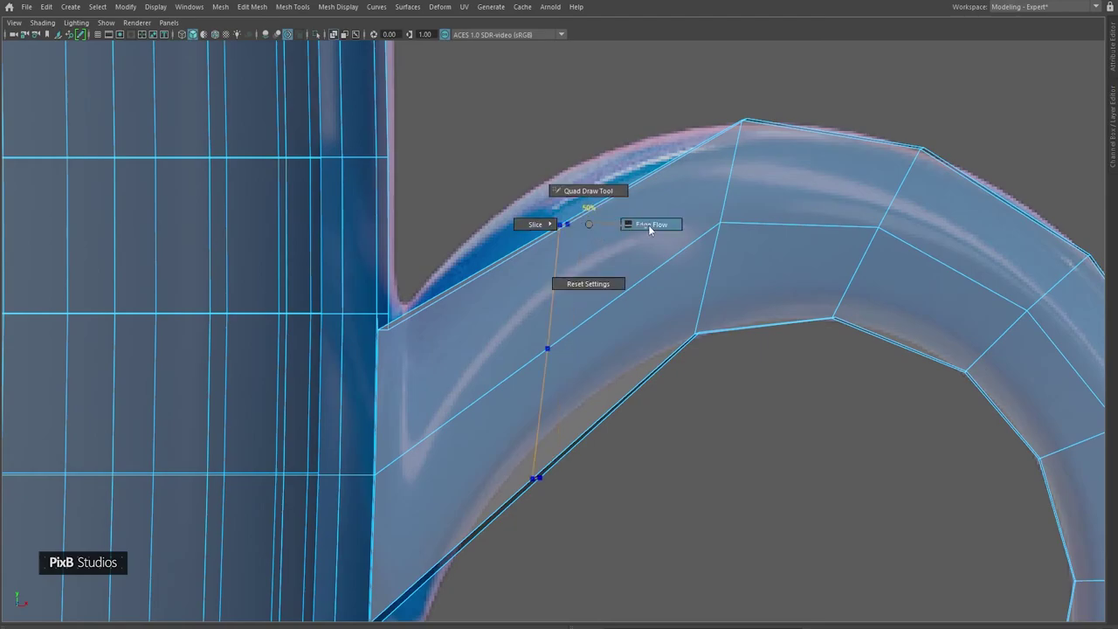
{"action": "right_click_drag", "start_coordinate": [641, 228], "coordinate": [642, 227], "text": "ctrl+shift"}
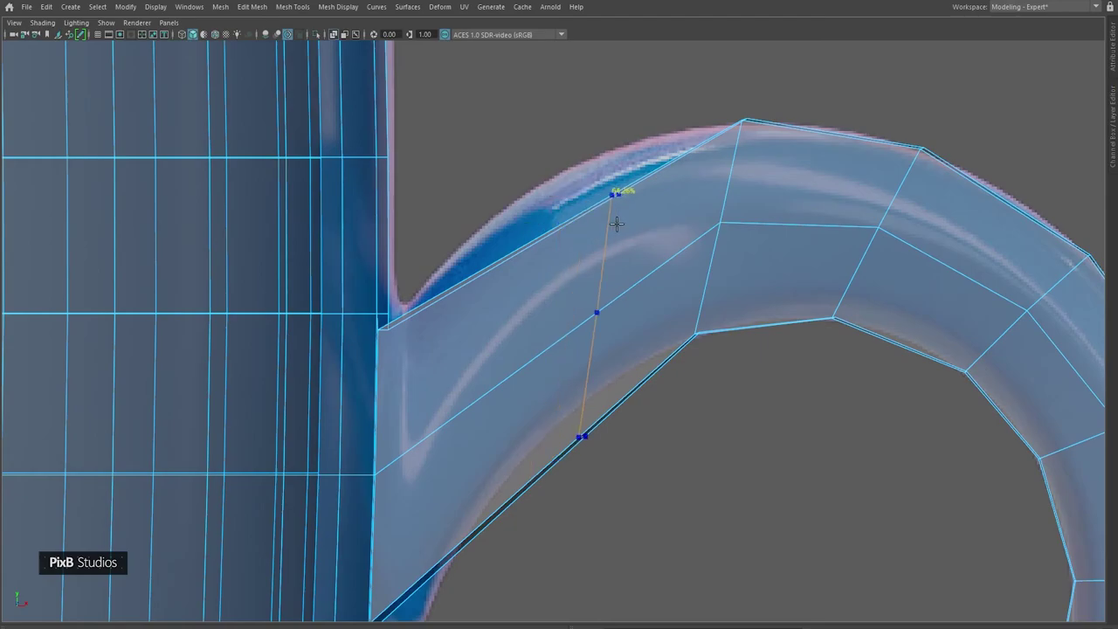
{"action": "middle_click", "coordinate": [597, 219], "text": "ctrl"}
{"action": "middle_click_drag", "start_coordinate": [504, 420], "coordinate": [567, 421], "text": "alt"}
{"action": "key", "text": "ctrl+z"}
- Insert a centred edge loop across the handle's upper end segment and switch to the Move tool
{"action": "right_click_drag", "start_coordinate": [608, 205], "coordinate": [554, 172], "text": "ctrl+shift"}
{"action": "middle_click", "coordinate": [625, 199], "text": "ctrl"}
{"action": "key", "text": "q"}
{"action": "key", "text": "w"}
- Move the new loop's outer, middle and inner vertices to follow the reference handle's upper curve
{"action": "left_click_drag", "start_coordinate": [601, 203], "coordinate": [588, 157]}
{"action": "left_click_drag", "start_coordinate": [618, 348], "coordinate": [620, 350]}
{"action": "left_click_drag", "start_coordinate": [586, 326], "coordinate": [575, 277]}
{"action": "left_click_drag", "start_coordinate": [544, 402], "coordinate": [603, 393]}
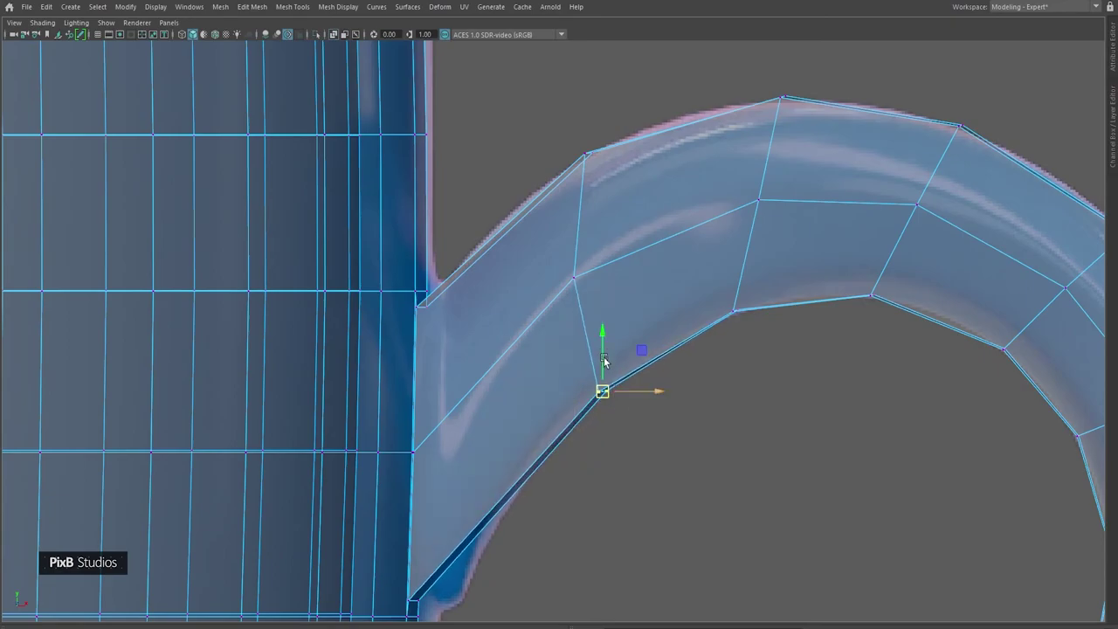
{"action": "middle_click_drag", "start_coordinate": [605, 366], "coordinate": [618, 402], "text": "alt"}
{"action": "left_click_drag", "start_coordinate": [557, 301], "coordinate": [611, 339]}
{"action": "left_click_drag", "start_coordinate": [589, 314], "coordinate": [606, 304]}
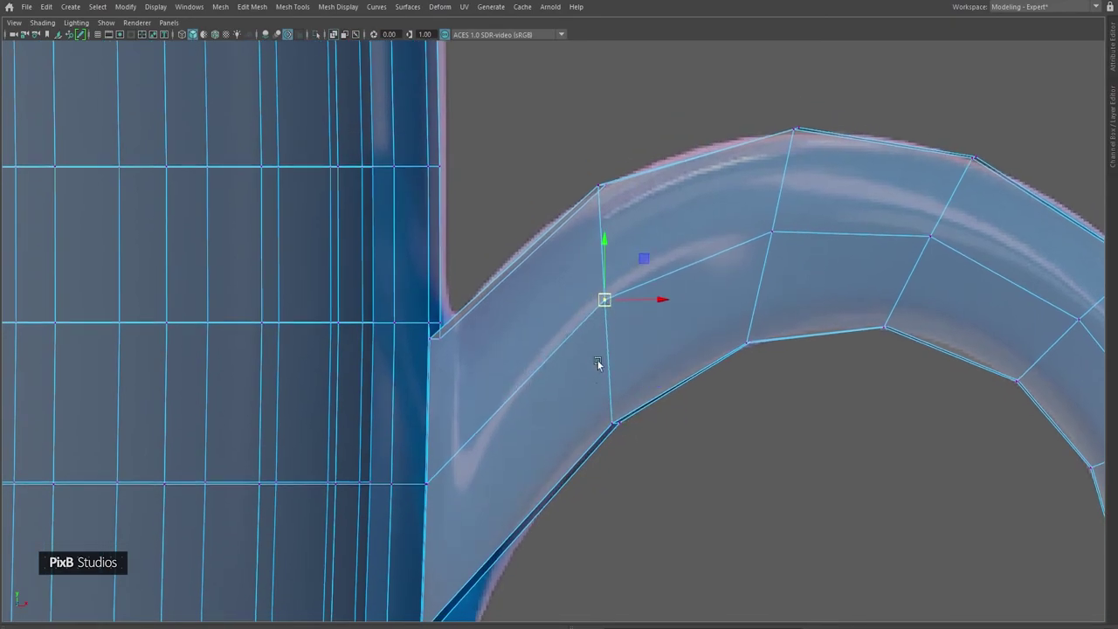
- Insert an edge loop across the handle's lower end segment and fit it to the reference outline
{"action": "middle_click_drag", "start_coordinate": [580, 394], "coordinate": [662, 264], "text": "alt"}
{"action": "middle_click_drag", "start_coordinate": [622, 503], "coordinate": [625, 35], "text": "alt"}
{"action": "mouse_move", "coordinate": [599, 603]}
{"action": "middle_mouse_down", "text": "alt"}
{"action": "mouse_move", "coordinate": [609, 385]}
{"action": "mouse_move", "coordinate": [664, 134]}
{"action": "middle_mouse_up", "text": "alt"}
{"action": "mouse_move", "coordinate": [665, 134]}
{"action": "right_mouse_down", "text": "alt"}
{"action": "mouse_move", "coordinate": [683, 200]}
{"action": "mouse_move", "coordinate": [539, 166]}
{"action": "right_mouse_up", "text": "alt"}
{"action": "left_click", "coordinate": [647, 226], "text": "ctrl"}
{"action": "left_click_drag", "start_coordinate": [633, 161], "coordinate": [642, 202]}
{"action": "middle_click_drag", "start_coordinate": [633, 350], "coordinate": [629, 246], "text": "alt"}
{"action": "left_click_drag", "start_coordinate": [632, 347], "coordinate": [657, 395]}
{"action": "middle_click_drag", "start_coordinate": [643, 282], "coordinate": [671, 341], "text": "alt"}
- Insert another edge loop close to the handle's lower junction and move its vertices onto the reference outline
{"action": "key", "text": "ctrl+shift+x"}
{"action": "left_click", "coordinate": [614, 183], "text": "ctrl"}
{"action": "right_click_drag", "start_coordinate": [617, 201], "coordinate": [561, 201]}
{"action": "left_click_drag", "start_coordinate": [602, 519], "coordinate": [603, 520]}
{"action": "left_click_drag", "start_coordinate": [594, 494], "coordinate": [571, 544]}
{"action": "middle_click_drag", "start_coordinate": [639, 327], "coordinate": [649, 394], "text": "alt"}
{"action": "left_click_drag", "start_coordinate": [601, 216], "coordinate": [633, 219]}
- Insert an edge loop across the handle close to its upper junction with the body, and switch to vertex editing
{"action": "middle_click_drag", "start_coordinate": [614, 346], "coordinate": [650, 260], "text": "alt"}
{"action": "middle_click_drag", "start_coordinate": [647, 301], "coordinate": [644, 374], "text": "alt"}
{"action": "middle_click_drag", "start_coordinate": [657, 257], "coordinate": [649, 338], "text": "alt"}
{"action": "middle_click_drag", "start_coordinate": [633, 299], "coordinate": [623, 380], "text": "alt"}
{"action": "middle_click_drag", "start_coordinate": [648, 242], "coordinate": [626, 382], "text": "alt"}
{"action": "middle_click_drag", "start_coordinate": [661, 96], "coordinate": [614, 376], "text": "alt"}
{"action": "middle_click_drag", "start_coordinate": [660, 170], "coordinate": [623, 367], "text": "alt"}
{"action": "middle_click_drag", "start_coordinate": [647, 127], "coordinate": [638, 374], "text": "alt"}
{"action": "middle_click_drag", "start_coordinate": [642, 237], "coordinate": [635, 285], "text": "alt"}
{"action": "key", "text": "ctrl+shift+x"}
{"action": "mouse_move", "coordinate": [592, 189]}
{"action": "left_mouse_down", "text": "ctrl"}
{"action": "mouse_move", "coordinate": [574, 212]}
{"action": "mouse_move", "coordinate": [580, 199]}
{"action": "left_mouse_up", "text": "ctrl"}
{"action": "key", "text": "w"}
{"action": "right_click_drag", "start_coordinate": [612, 243], "coordinate": [524, 221]}
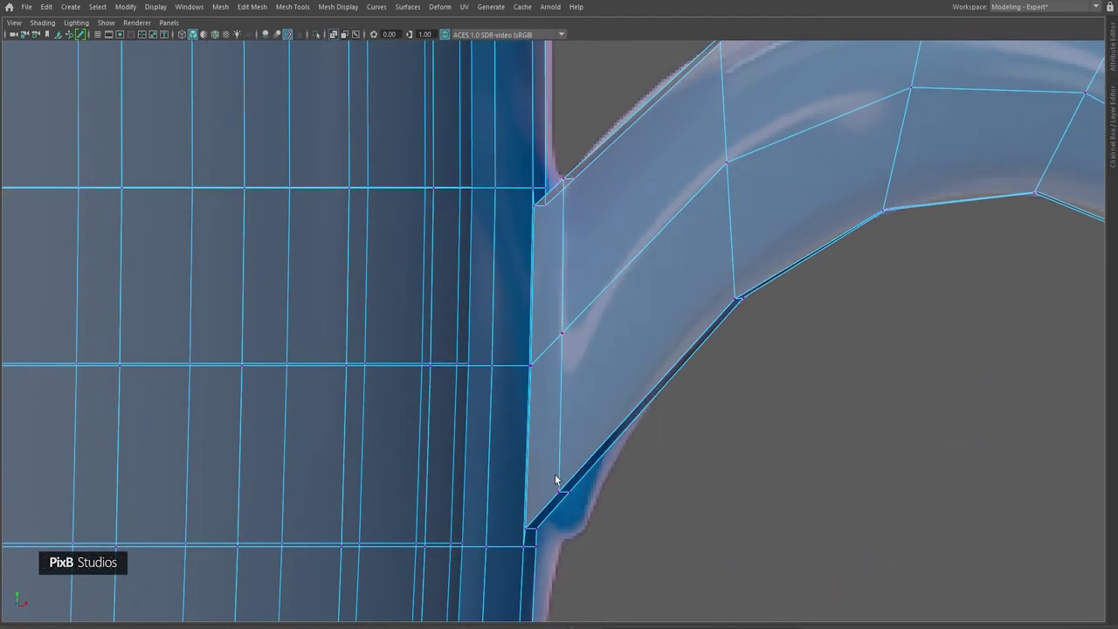
- Move the bottom and top vertices of the loop near the upper junction to match the reference corners
{"action": "key", "text": "w"}
{"action": "left_click_drag", "start_coordinate": [564, 492], "coordinate": [578, 530]}
{"action": "middle_click_drag", "start_coordinate": [597, 412], "coordinate": [626, 507], "text": "alt"}
{"action": "left_click_drag", "start_coordinate": [596, 289], "coordinate": [602, 276]}
{"action": "middle_click_drag", "start_coordinate": [682, 358], "coordinate": [669, 197], "text": "alt"}
{"action": "right_click_drag", "start_coordinate": [642, 347], "coordinate": [617, 360], "text": "alt"}
{"action": "middle_click_drag", "start_coordinate": [616, 359], "coordinate": [626, 317], "text": "alt"}
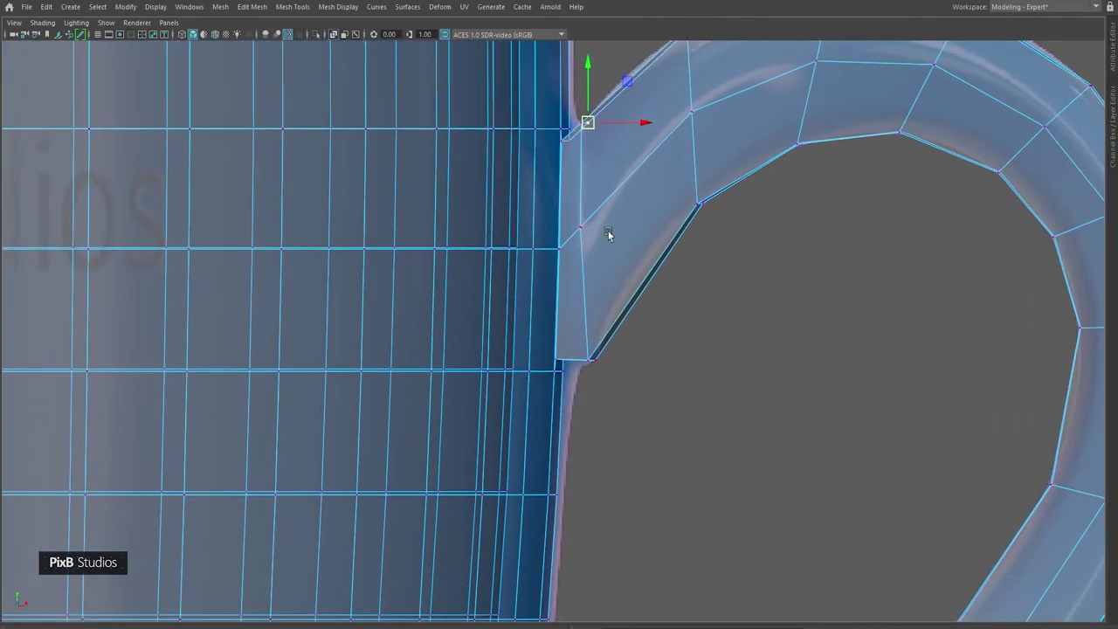
- Show the mug in smooth preview in the perspective view without X-ray and inspect the handle joints
{"action": "middle_click_drag", "start_coordinate": [610, 244], "coordinate": [609, 289], "text": "alt"}
{"action": "right_click_drag", "start_coordinate": [616, 245], "coordinate": [813, 128]}
{"action": "key", "text": "3"}
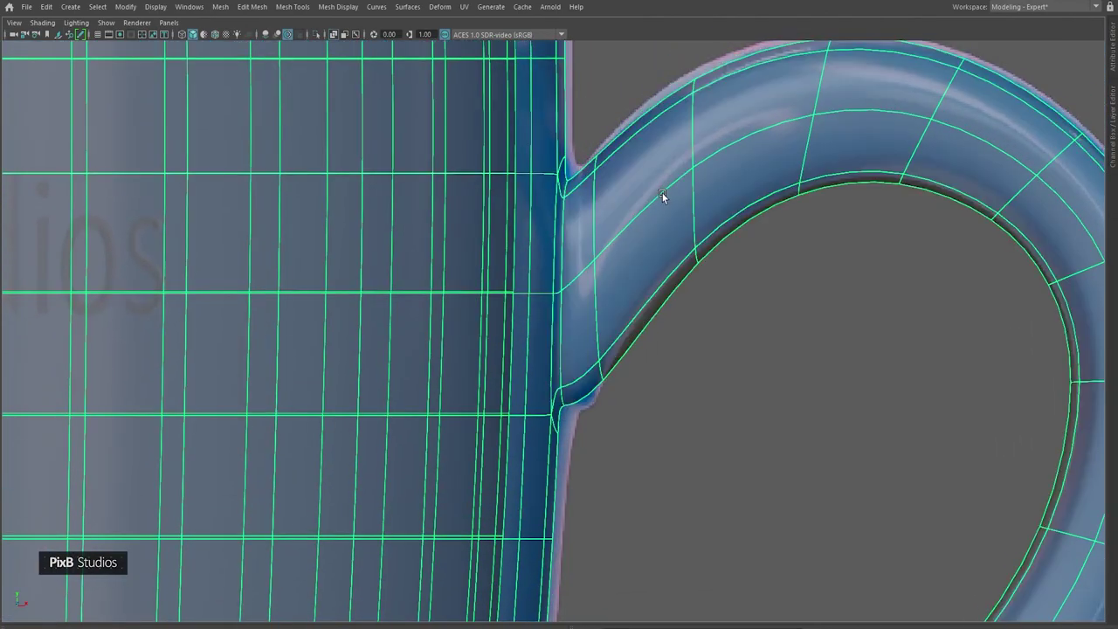
{"action": "key", "text": "space"}
{"action": "left_click_drag", "start_coordinate": [703, 281], "coordinate": [702, 244]}
{"action": "left_click_drag", "start_coordinate": [765, 193], "coordinate": [637, 206], "text": "alt"}
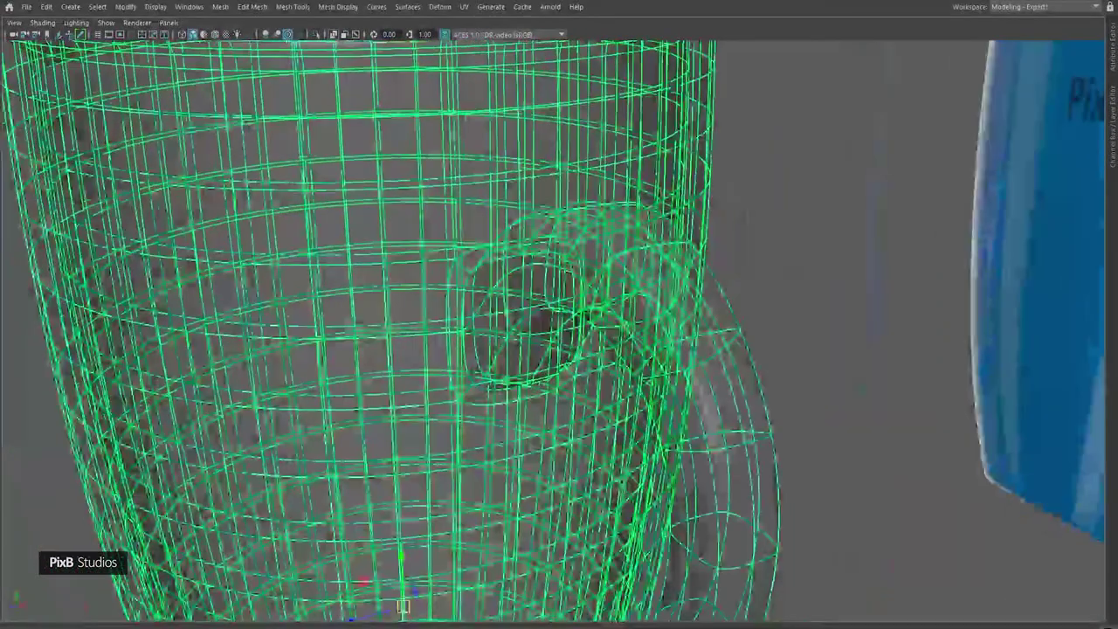
{"action": "left_click", "coordinate": [342, 35]}
{"action": "right_click_drag", "start_coordinate": [674, 265], "coordinate": [635, 282], "text": "alt"}
{"action": "left_click", "coordinate": [704, 267]}
{"action": "left_click_drag", "start_coordinate": [704, 266], "coordinate": [637, 227], "text": "alt"}
{"action": "left_click", "coordinate": [532, 200]}
- Turn off smooth preview, return to the front view and switch the mug to edge editing
{"action": "key", "text": "1"}
{"action": "key", "text": "space"}
{"action": "left_click_drag", "start_coordinate": [543, 180], "coordinate": [541, 207]}
{"action": "middle_click_drag", "start_coordinate": [510, 131], "coordinate": [499, 213], "text": "alt"}
{"action": "right_click_drag", "start_coordinate": [500, 212], "coordinate": [653, 267], "text": "alt"}
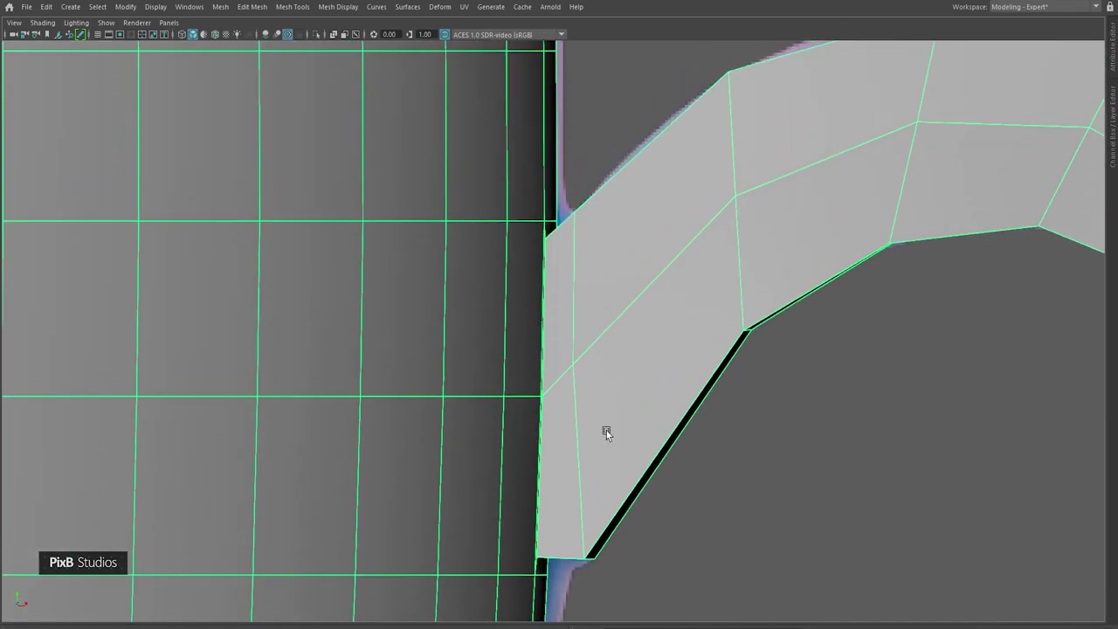
{"action": "middle_click_drag", "start_coordinate": [596, 486], "coordinate": [634, 299], "text": "alt"}
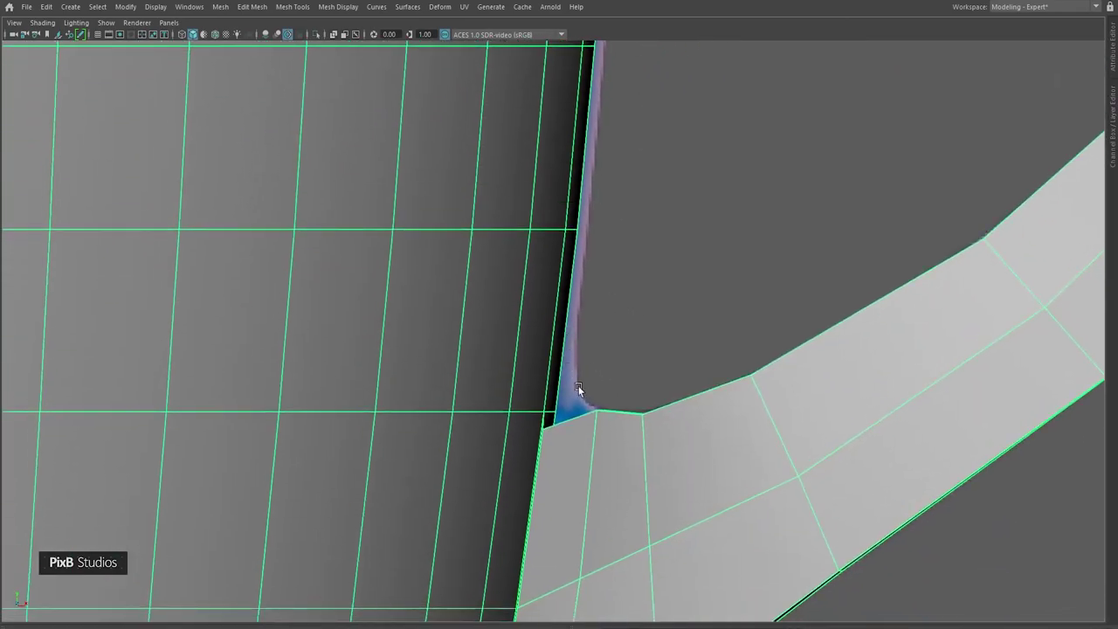
{"action": "middle_click_drag", "start_coordinate": [617, 413], "coordinate": [612, 317], "text": "alt"}
{"action": "left_click_drag", "start_coordinate": [601, 342], "coordinate": [628, 199], "text": "alt"}
{"action": "right_click_drag", "start_coordinate": [645, 66], "coordinate": [646, 54]}
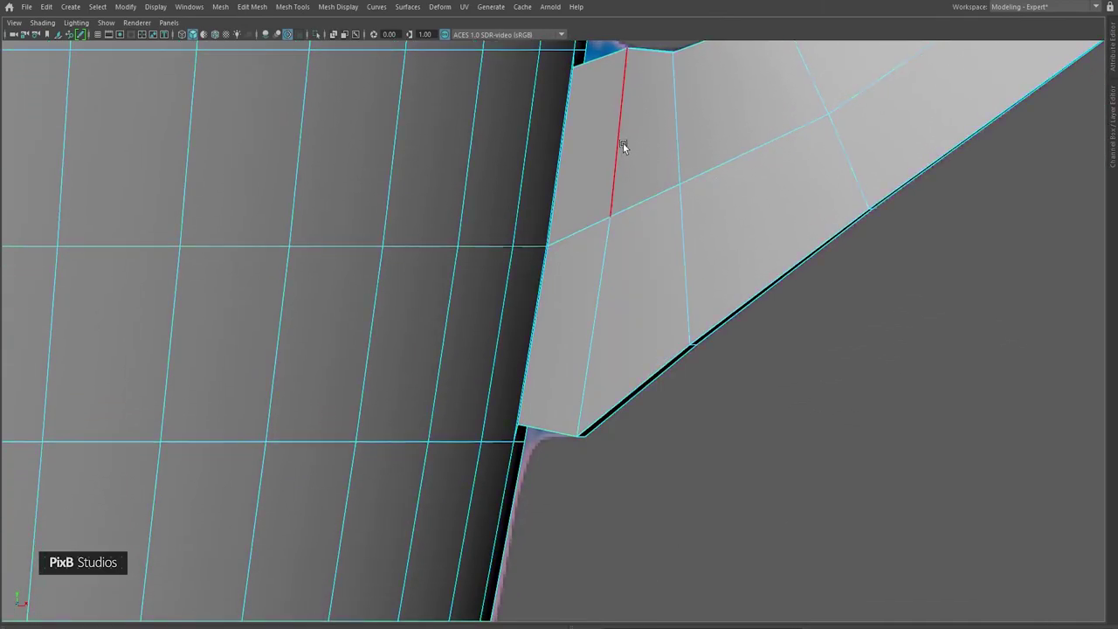
{"action": "middle_click_drag", "start_coordinate": [621, 141], "coordinate": [621, 220], "text": "alt"}
- Move the edge loop where the handle's upper end meets the body outward, away from the mug wall
{"action": "key", "text": "space"}
{"action": "left_click_drag", "start_coordinate": [629, 271], "coordinate": [627, 171]}
{"action": "scroll", "coordinate": [602, 184], "scroll_direction": "up", "scroll_amount": 5}
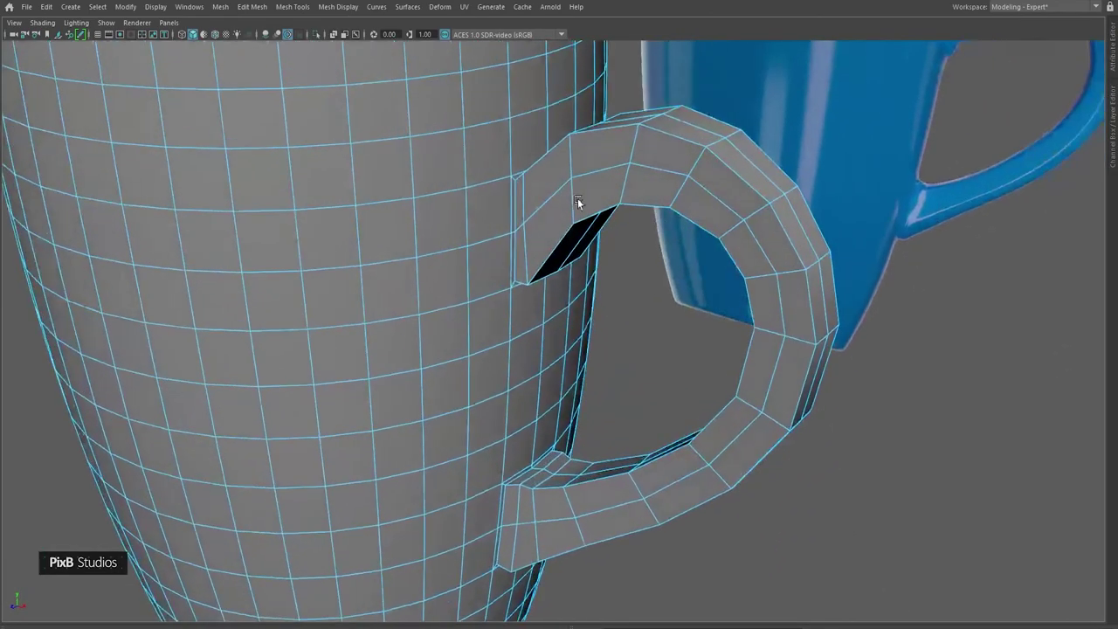
{"action": "middle_click_drag", "start_coordinate": [578, 198], "coordinate": [604, 301], "text": "alt"}
{"action": "scroll", "coordinate": [604, 301], "scroll_direction": "up", "scroll_amount": 4}
{"action": "double_click", "coordinate": [548, 283]}
{"action": "left_click_drag", "start_coordinate": [586, 256], "coordinate": [650, 371], "text": "alt"}
{"action": "middle_click_drag", "start_coordinate": [651, 370], "coordinate": [617, 337], "text": "alt"}
{"action": "key", "text": "space"}
{"action": "left_click_drag", "start_coordinate": [627, 193], "coordinate": [628, 213]}
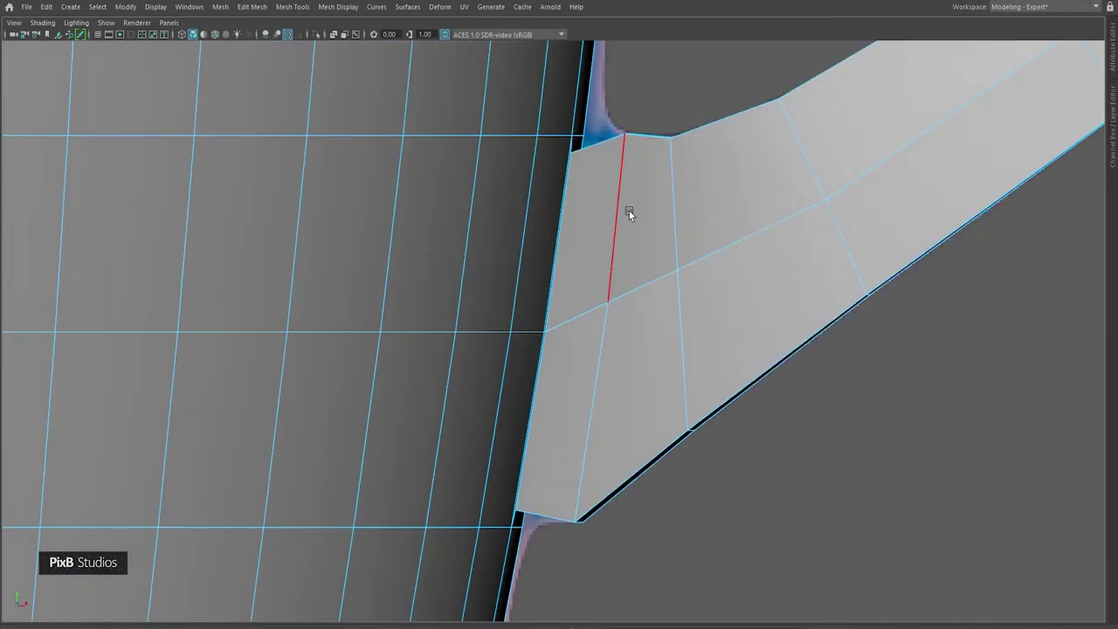
{"action": "middle_click_drag", "start_coordinate": [582, 163], "coordinate": [598, 238], "text": "alt"}
{"action": "key", "text": "f"}
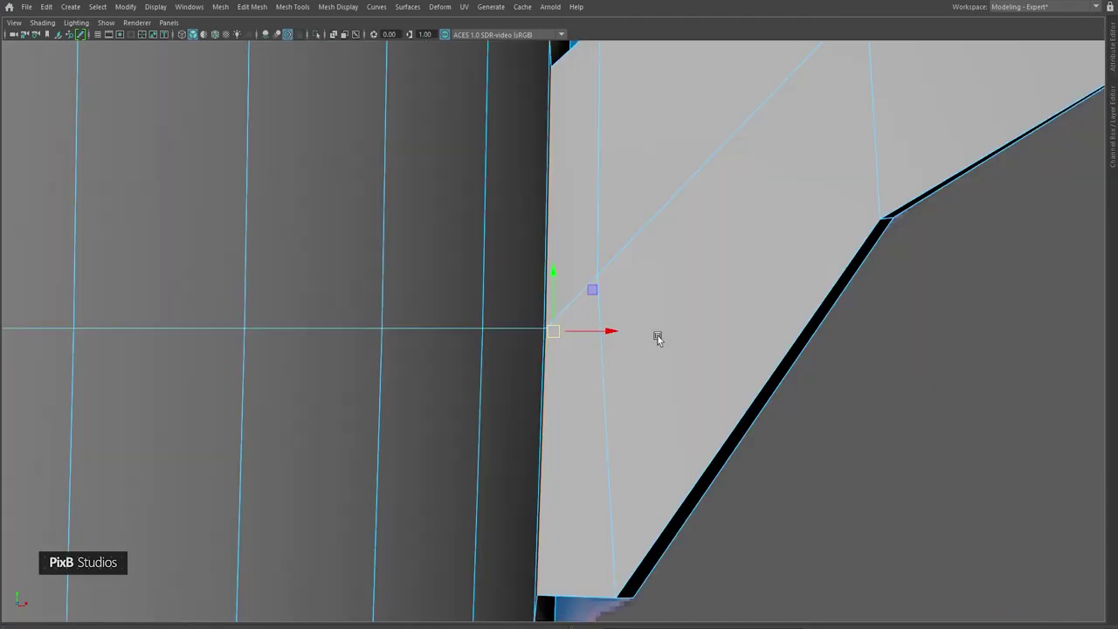
{"action": "scroll", "coordinate": [636, 317], "scroll_direction": "down", "scroll_amount": 6}
{"action": "middle_click_drag", "start_coordinate": [628, 286], "coordinate": [635, 323], "text": "alt"}
{"action": "scroll", "coordinate": [611, 312], "scroll_direction": "up", "scroll_amount": 1}
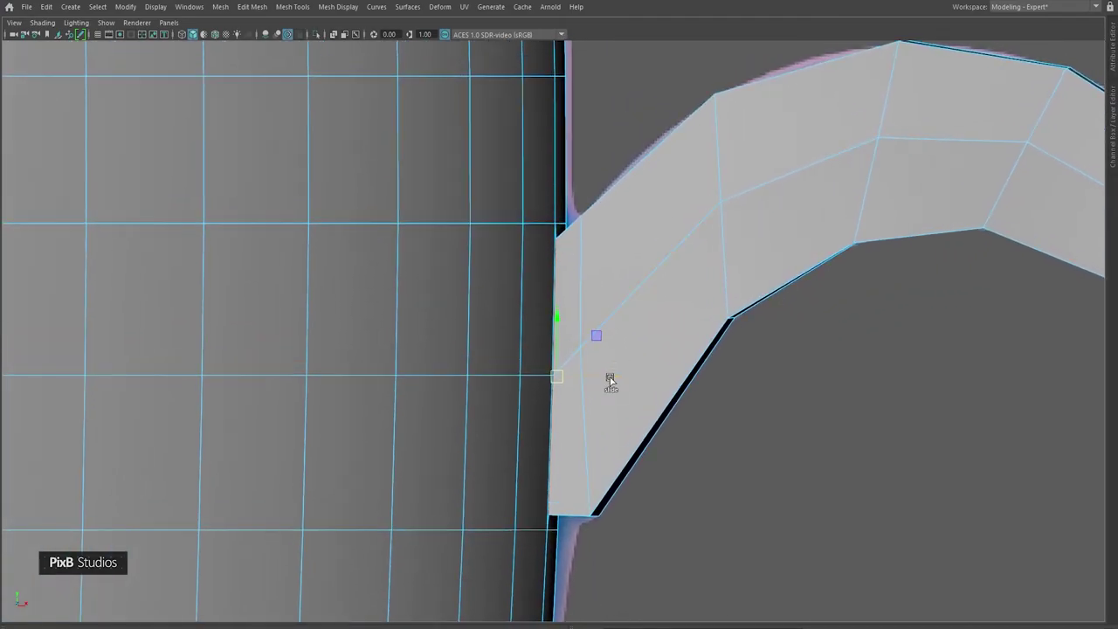
{"action": "left_click_drag", "start_coordinate": [609, 377], "coordinate": [633, 371]}
- Raise the top part of the upper junction's edge loop to fit the reference's top corner
{"action": "double_click", "coordinate": [591, 310]}
{"action": "right_click_drag", "start_coordinate": [645, 283], "coordinate": [597, 281]}
{"action": "left_click_drag", "start_coordinate": [607, 188], "coordinate": [572, 226]}
{"action": "right_click_drag", "start_coordinate": [584, 239], "coordinate": [585, 194]}
{"action": "double_click", "coordinate": [573, 258]}
{"action": "left_click_drag", "start_coordinate": [705, 559], "coordinate": [503, 358], "text": "ctrl"}
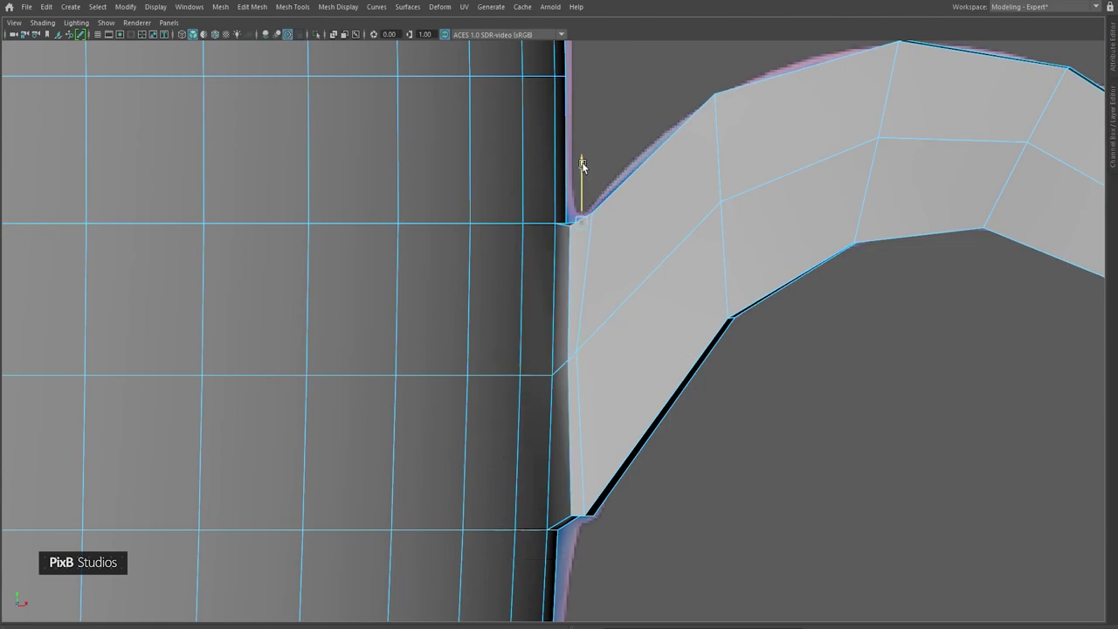
- Switch the display to wireframe around the upper junction and return the mug to edge editing
{"action": "middle_click_drag", "start_coordinate": [589, 461], "coordinate": [609, 331], "text": "alt"}
{"action": "right_click_drag", "start_coordinate": [587, 295], "coordinate": [672, 432]}
{"action": "key", "text": "4"}
{"action": "middle_click_drag", "start_coordinate": [672, 431], "coordinate": [672, 381], "text": "alt"}
{"action": "left_click_drag", "start_coordinate": [622, 378], "coordinate": [624, 383]}
{"action": "double_click", "coordinate": [600, 257]}
{"action": "right_click", "coordinate": [600, 257]}
{"action": "left_click", "coordinate": [612, 197]}
{"action": "right_click", "coordinate": [782, 307]}
{"action": "left_click", "coordinate": [778, 226]}
{"action": "right_click_drag", "start_coordinate": [751, 209], "coordinate": [753, 209]}
{"action": "left_click", "coordinate": [752, 174]}
- Lower only the bottom part of the upper junction's edge loop slightly toward the reference corner
{"action": "double_click", "coordinate": [603, 206]}
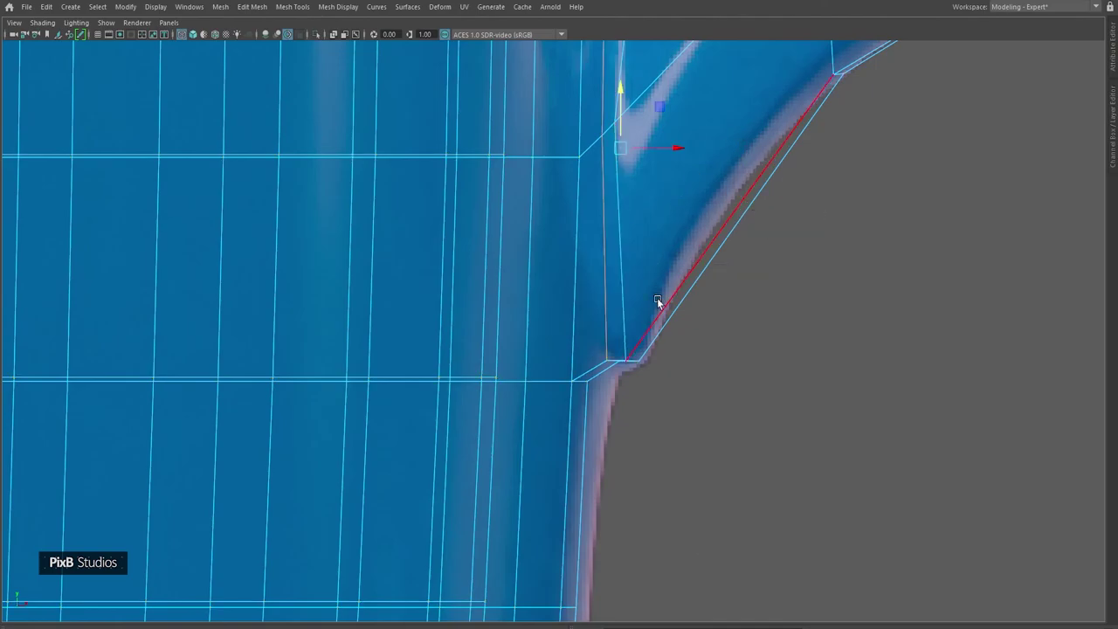
{"action": "scroll", "coordinate": [673, 222], "scroll_direction": "down", "scroll_amount": 2}
{"action": "middle_click_drag", "start_coordinate": [682, 224], "coordinate": [698, 335], "text": "alt"}
{"action": "right_click_drag", "start_coordinate": [698, 334], "coordinate": [688, 181], "text": "alt"}
{"action": "left_click_drag", "start_coordinate": [673, 253], "coordinate": [491, 139], "text": "ctrl"}
{"action": "right_click_drag", "start_coordinate": [603, 220], "coordinate": [783, 360], "text": "alt"}
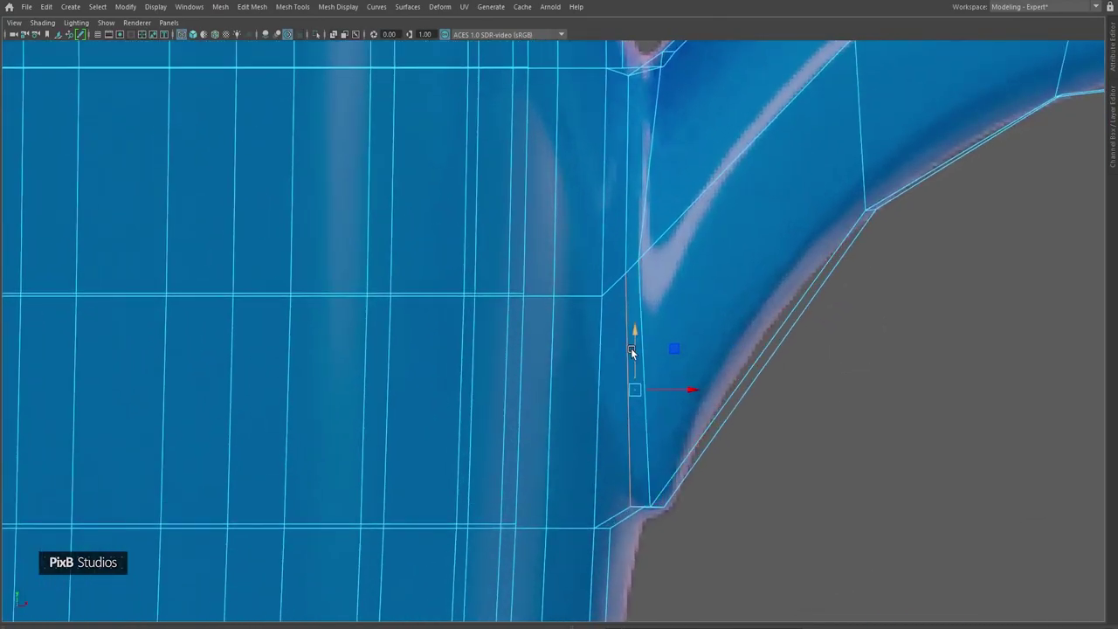
{"action": "left_click_drag", "start_coordinate": [632, 349], "coordinate": [628, 354]}
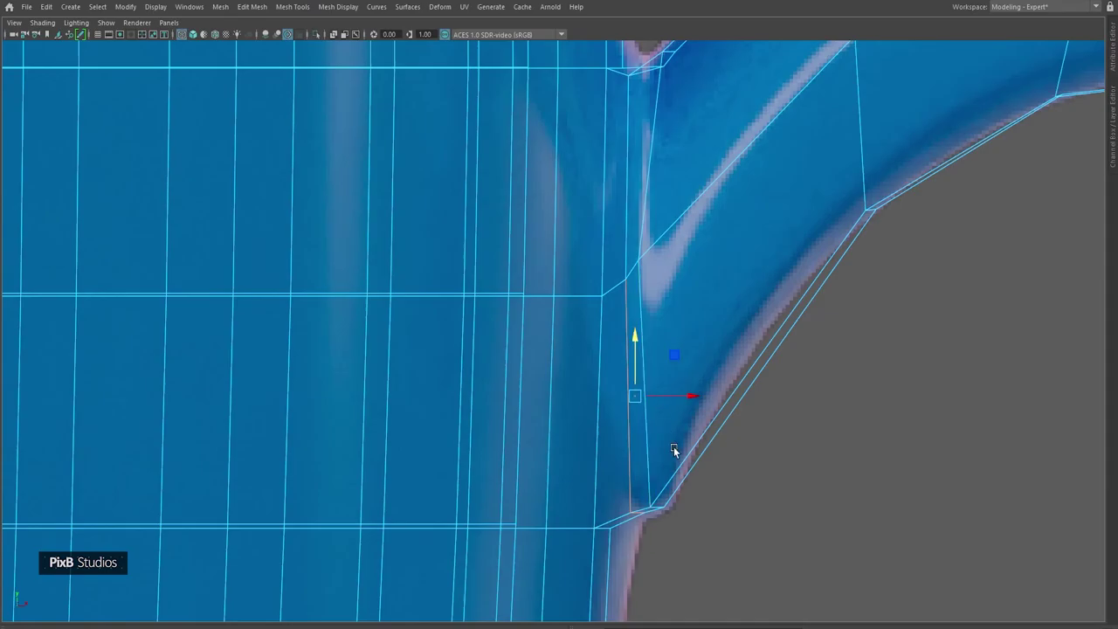
- Move the edge loop where the handle's lower end meets the body outward, away from the mug wall
{"action": "scroll", "coordinate": [664, 437], "scroll_direction": "down", "scroll_amount": 10}
{"action": "middle_click_drag", "start_coordinate": [647, 419], "coordinate": [681, 307], "text": "alt"}
{"action": "scroll", "coordinate": [739, 484], "scroll_direction": "up", "scroll_amount": 3}
{"action": "middle_click_drag", "start_coordinate": [739, 484], "coordinate": [681, 355], "text": "alt"}
{"action": "scroll", "coordinate": [871, 527], "scroll_direction": "up", "scroll_amount": 5}
{"action": "middle_click_drag", "start_coordinate": [686, 406], "coordinate": [730, 314], "text": "alt"}
{"action": "scroll", "coordinate": [696, 362], "scroll_direction": "up", "scroll_amount": 2}
{"action": "middle_click_drag", "start_coordinate": [696, 363], "coordinate": [697, 225], "text": "alt"}
{"action": "scroll", "coordinate": [679, 228], "scroll_direction": "up", "scroll_amount": 1}
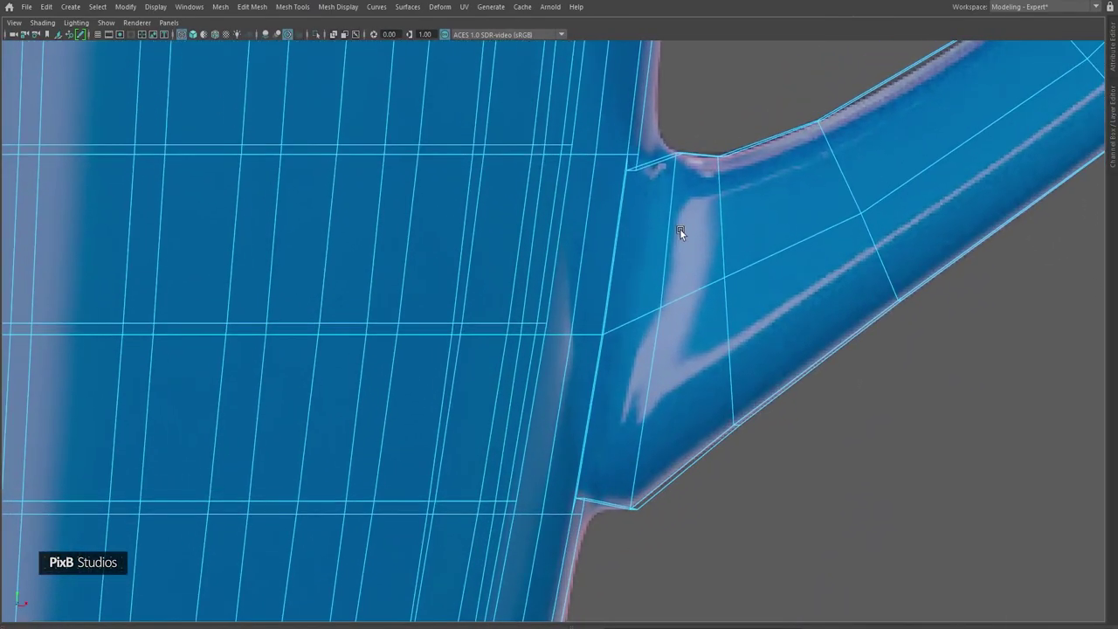
{"action": "double_click", "coordinate": [628, 196]}
{"action": "left_click_drag", "start_coordinate": [645, 337], "coordinate": [679, 340]}
- In vertex mode, raise the body vertices beside the lower junction's upper corner to follow the reference curve
{"action": "middle_click_drag", "start_coordinate": [674, 136], "coordinate": [643, 332], "text": "alt"}
{"action": "right_click_drag", "start_coordinate": [643, 332], "coordinate": [676, 379], "text": "alt"}
{"action": "right_click", "coordinate": [675, 379]}
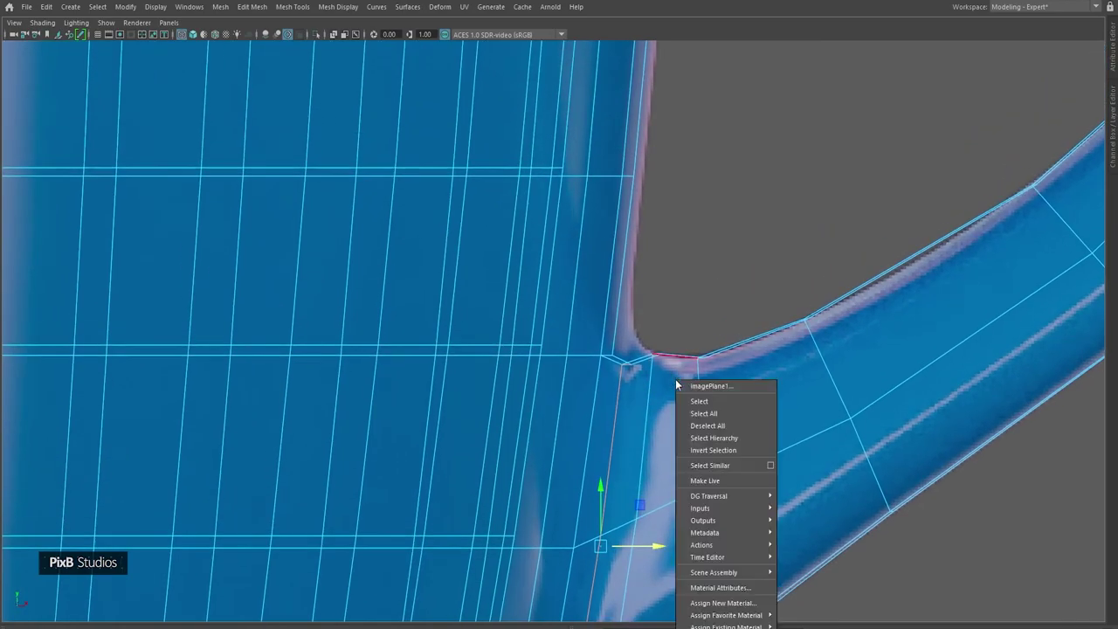
{"action": "right_click_drag", "start_coordinate": [602, 357], "coordinate": [610, 353]}
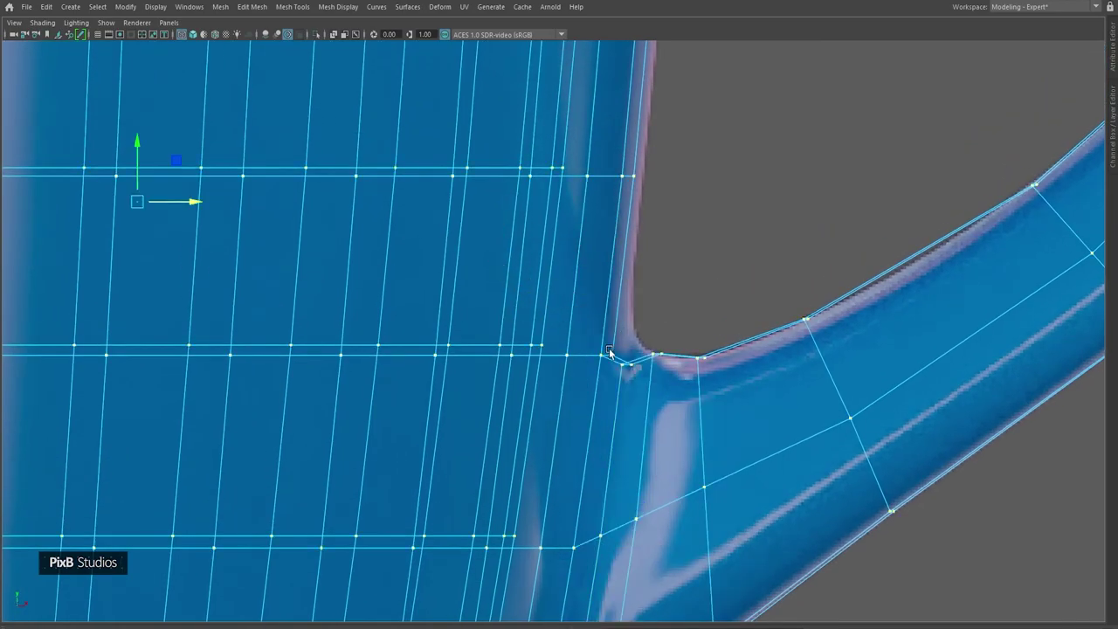
{"action": "left_click", "coordinate": [612, 357]}
{"action": "left_click_drag", "start_coordinate": [607, 314], "coordinate": [603, 288]}
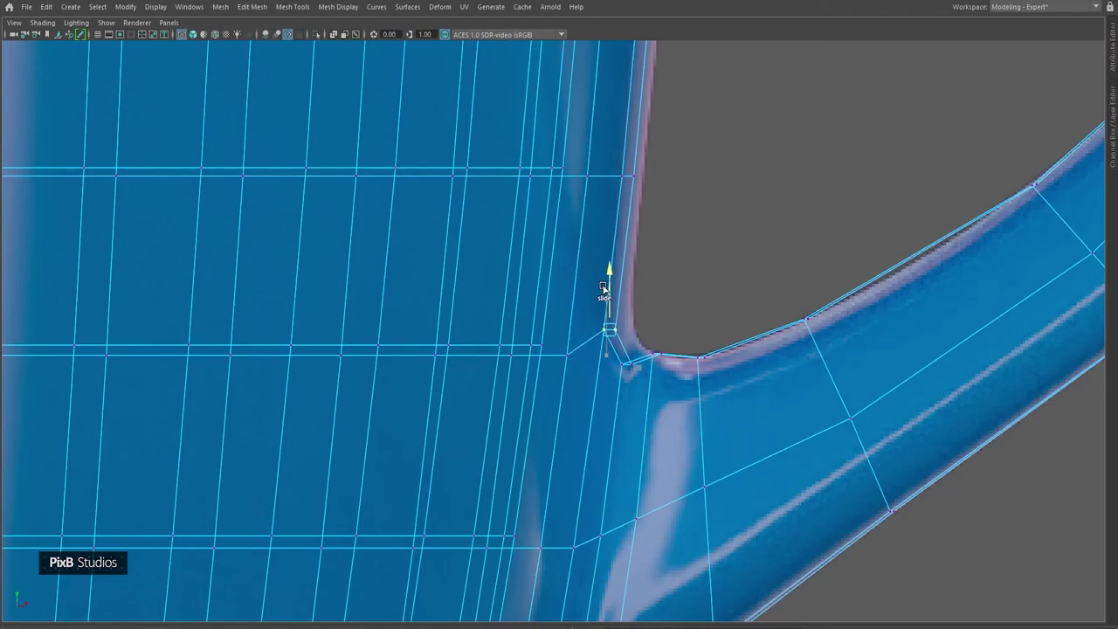
{"action": "middle_click_drag", "start_coordinate": [611, 314], "coordinate": [615, 307], "text": "alt"}
{"action": "left_click_drag", "start_coordinate": [614, 342], "coordinate": [612, 340]}
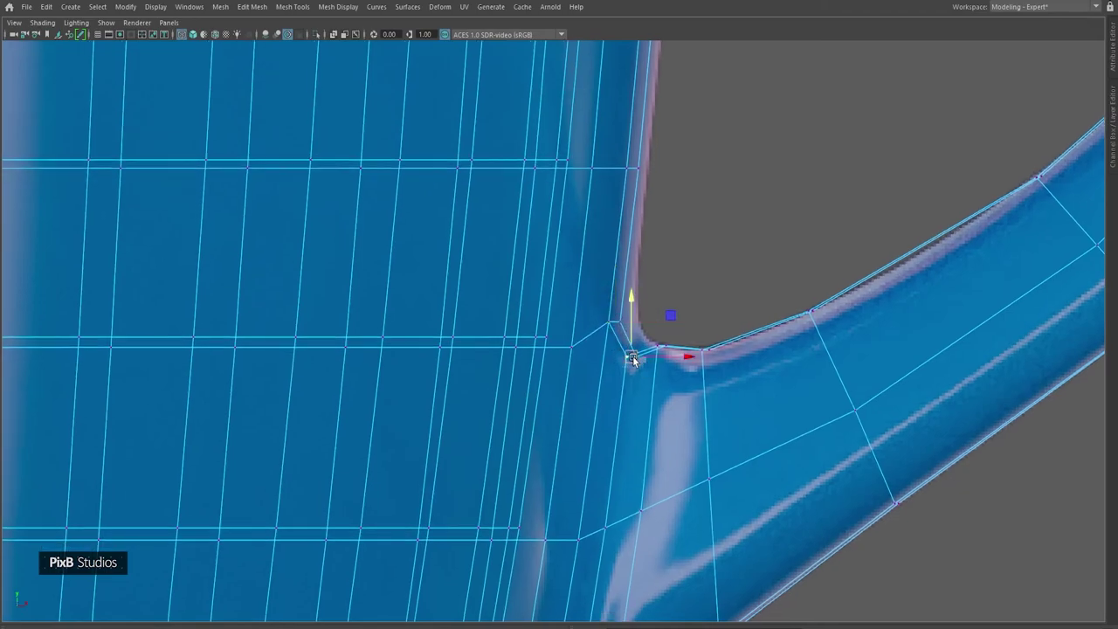
- Adjust the body vertices beside the lower junction's bottom corner to fit the reference
{"action": "middle_click_drag", "start_coordinate": [666, 361], "coordinate": [665, 342], "text": "alt"}
{"action": "middle_click_drag", "start_coordinate": [617, 467], "coordinate": [638, 171], "text": "alt"}
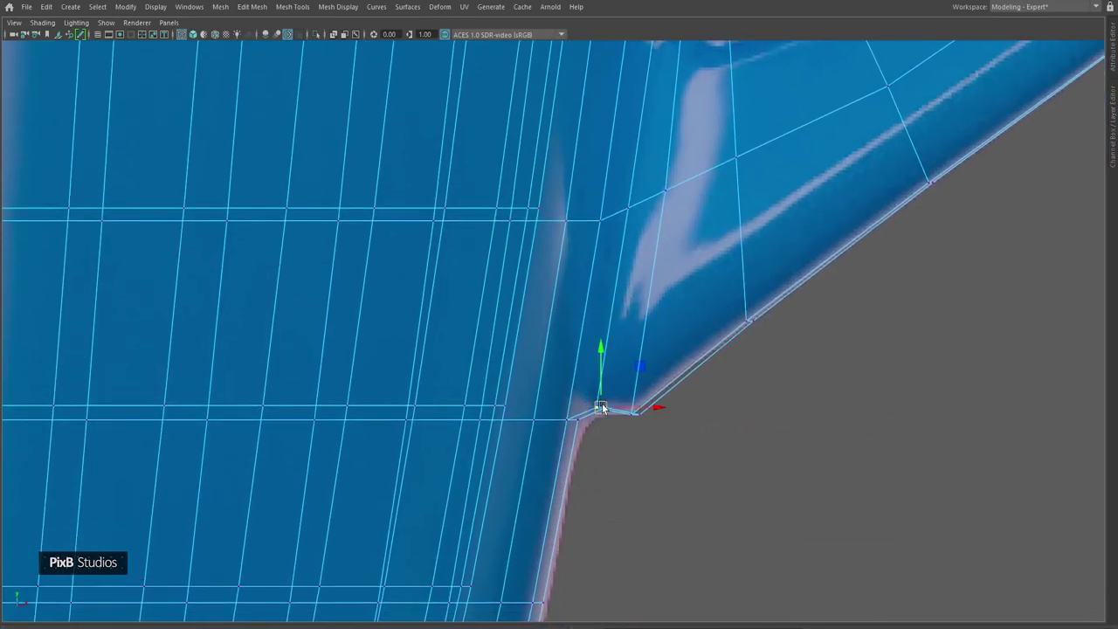
{"action": "left_click", "coordinate": [573, 425]}
{"action": "left_click_drag", "start_coordinate": [573, 385], "coordinate": [590, 388]}
- Fit the handle vertices at the bottom corner of the upper junction to the reference outline
{"action": "key", "text": "w"}
{"action": "middle_click_drag", "start_coordinate": [712, 161], "coordinate": [678, 453], "text": "alt"}
{"action": "middle_click_drag", "start_coordinate": [655, 94], "coordinate": [654, 323], "text": "alt"}
{"action": "left_click_drag", "start_coordinate": [642, 283], "coordinate": [682, 300], "text": "alt"}
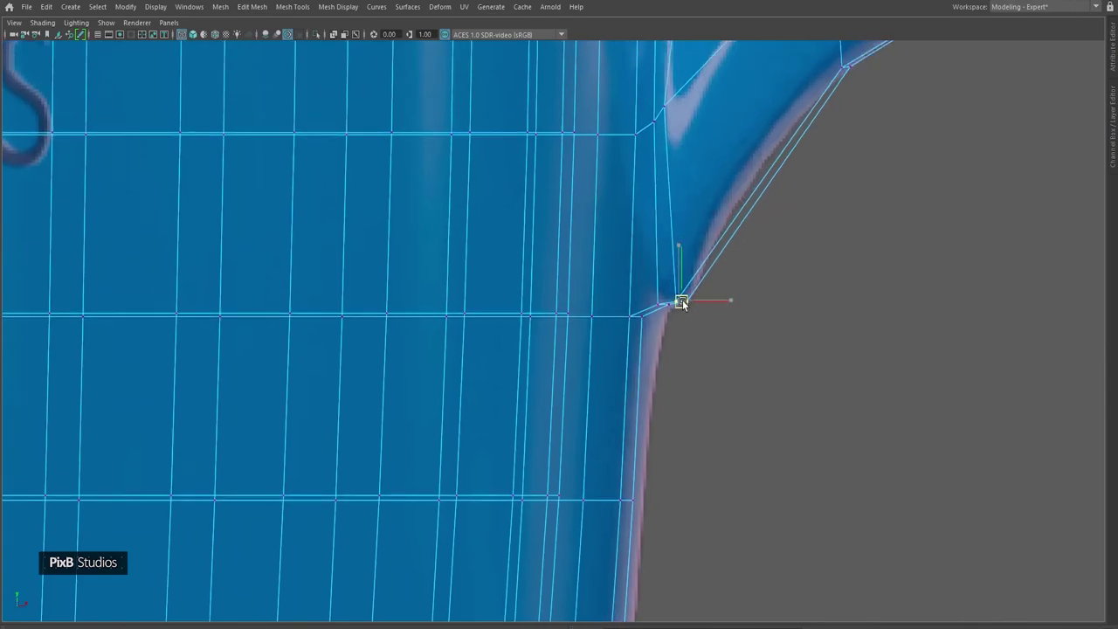
- Insert a centred edge loop around the handle between the upper junction and the first handle ring
{"action": "middle_click_drag", "start_coordinate": [759, 213], "coordinate": [711, 405], "text": "alt"}
{"action": "right_click_drag", "start_coordinate": [711, 406], "coordinate": [715, 346], "text": "alt"}
{"action": "middle_click_drag", "start_coordinate": [714, 346], "coordinate": [715, 374], "text": "alt"}
{"action": "key", "text": "ctrl+shift+x"}
{"action": "mouse_move", "coordinate": [673, 172]}
{"action": "right_mouse_down", "text": "ctrl+shift"}
{"action": "mouse_move", "coordinate": [695, 176]}
{"action": "mouse_move", "coordinate": [673, 164]}
{"action": "right_mouse_up", "text": "ctrl+shift"}
{"action": "middle_click", "coordinate": [676, 146], "text": "ctrl"}
{"action": "key", "text": "q"}
{"action": "key", "text": "ctrl+z"}
{"action": "key", "text": "shift+z"}
{"action": "right_click", "coordinate": [675, 224], "text": "ctrl+shift"}
{"action": "right_click_drag", "start_coordinate": [675, 223], "coordinate": [724, 226], "text": "ctrl+shift"}
{"action": "middle_click", "coordinate": [705, 220], "text": "ctrl"}
{"action": "key", "text": "q"}
- Move the new handle loop's vertices upward, lifting the underside ones further, to follow the reference curve
{"action": "right_click_drag", "start_coordinate": [683, 184], "coordinate": [666, 174]}
{"action": "left_click_drag", "start_coordinate": [655, 102], "coordinate": [713, 426]}
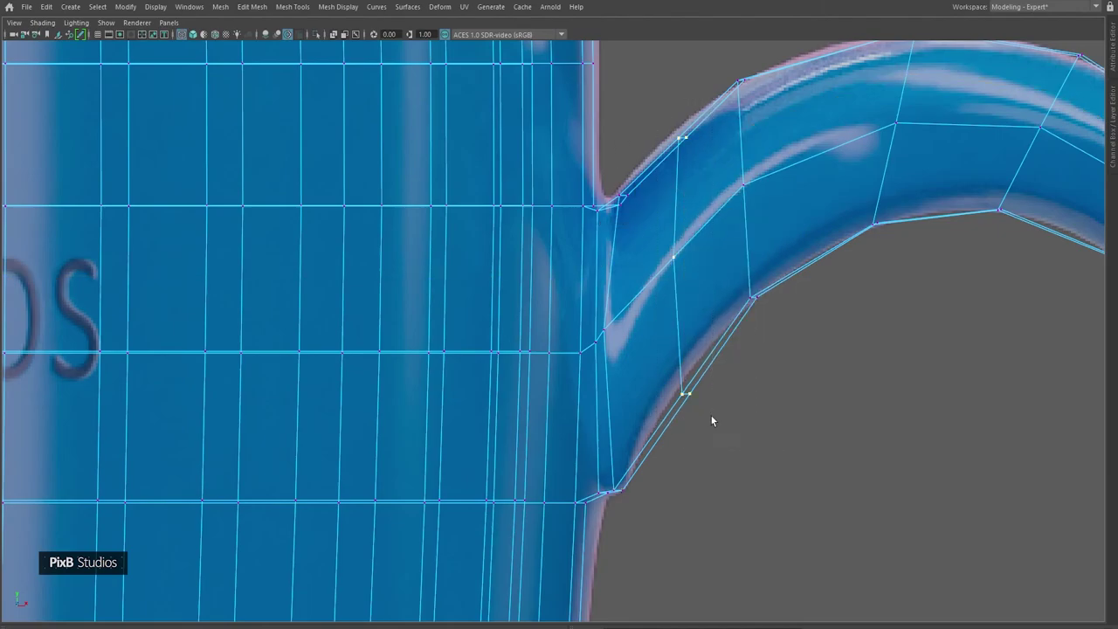
{"action": "left_click_drag", "start_coordinate": [677, 268], "coordinate": [674, 259]}
{"action": "left_click_drag", "start_coordinate": [727, 401], "coordinate": [682, 378]}
{"action": "middle_click_drag", "start_coordinate": [708, 281], "coordinate": [710, 403], "text": "alt"}
{"action": "left_click_drag", "start_coordinate": [651, 224], "coordinate": [679, 259]}
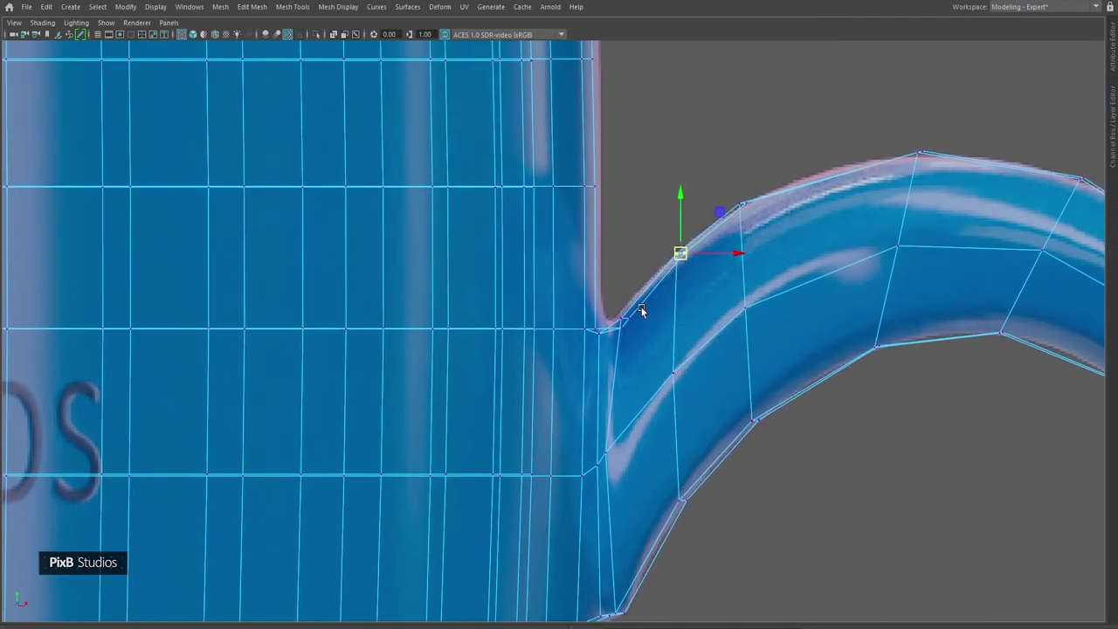
{"action": "left_click_drag", "start_coordinate": [620, 345], "coordinate": [636, 231]}
- Show the mug in perspective with textured shading, turn on its smooth preview and deselect it
{"action": "key", "text": "space"}
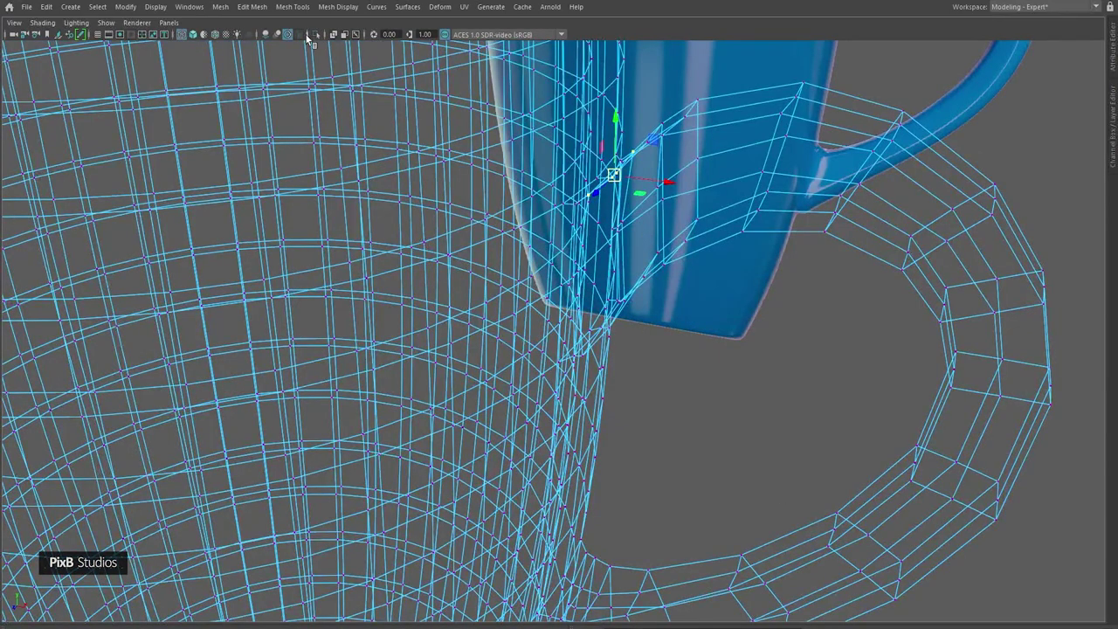
{"action": "key", "text": "6"}
{"action": "left_click_drag", "start_coordinate": [527, 193], "coordinate": [507, 229], "text": "alt"}
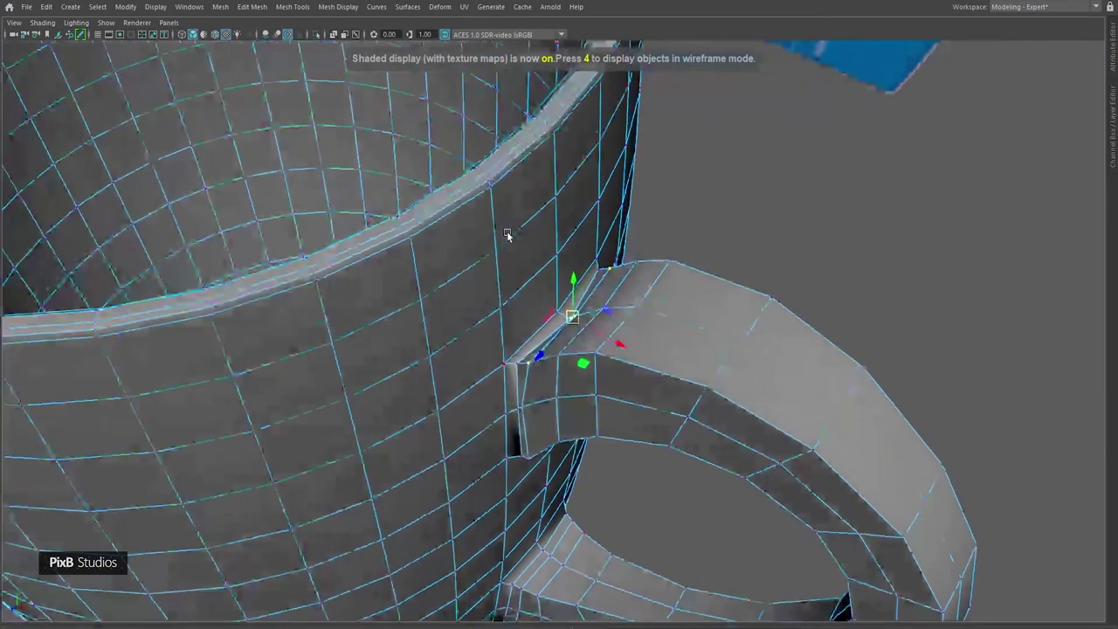
{"action": "left_click", "coordinate": [871, 154]}
{"action": "left_click", "coordinate": [563, 340]}
{"action": "key", "text": "3"}
{"action": "scroll", "coordinate": [699, 264], "scroll_direction": "down", "scroll_amount": 4}
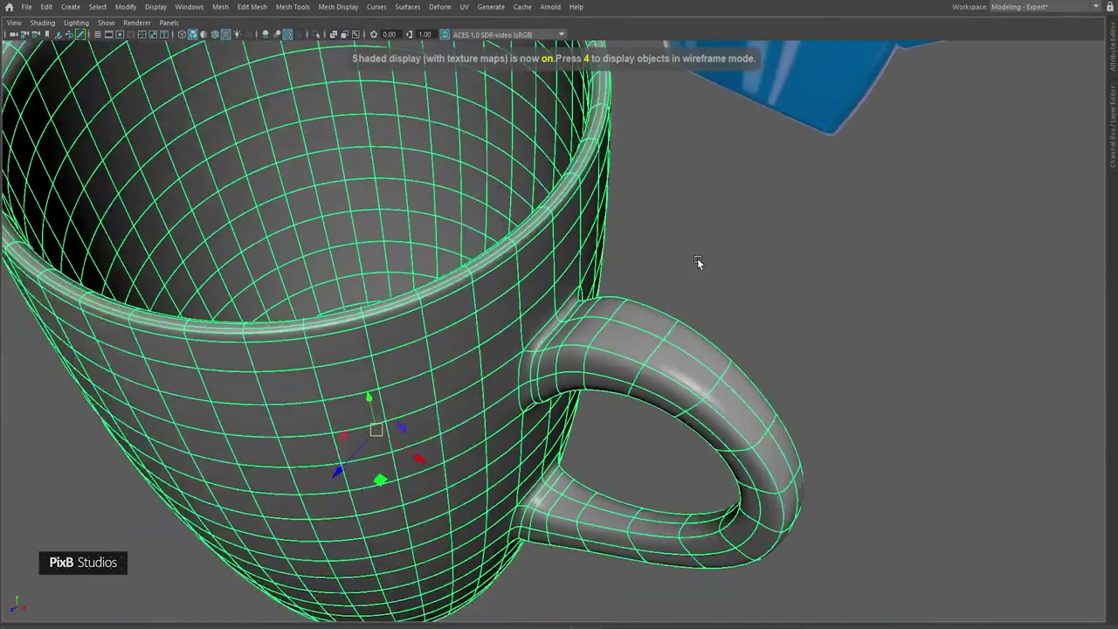
{"action": "left_click_drag", "start_coordinate": [756, 313], "coordinate": [749, 313], "text": "alt"}
{"action": "left_click", "coordinate": [746, 312]}
- Examine the smoothed handle and both junctions from several angles against the reference mug
{"action": "scroll", "coordinate": [697, 294], "scroll_direction": "down", "scroll_amount": 2}
{"action": "left_click_drag", "start_coordinate": [603, 354], "coordinate": [640, 319], "text": "alt"}
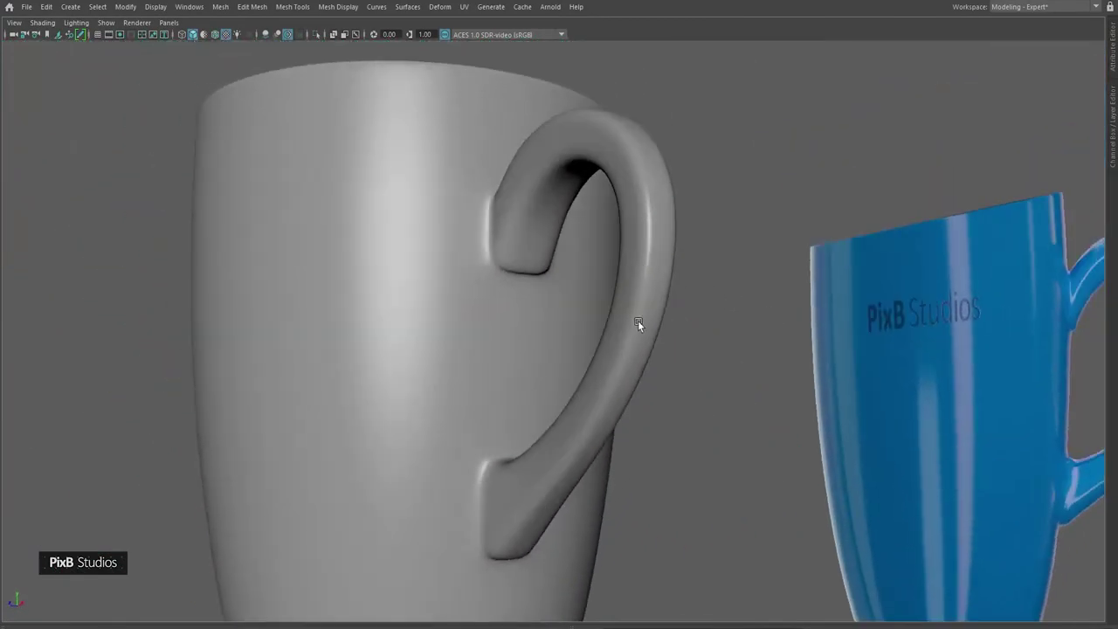
{"action": "middle_click_drag", "start_coordinate": [640, 318], "coordinate": [644, 164], "text": "alt"}
{"action": "left_click_drag", "start_coordinate": [644, 165], "coordinate": [705, 174], "text": "alt"}
{"action": "middle_click_drag", "start_coordinate": [706, 175], "coordinate": [689, 220], "text": "alt"}
{"action": "scroll", "coordinate": [689, 220], "scroll_direction": "down", "scroll_amount": 4}
{"action": "left_click_drag", "start_coordinate": [689, 221], "coordinate": [657, 253], "text": "alt"}
{"action": "middle_click_drag", "start_coordinate": [598, 156], "coordinate": [595, 226], "text": "alt"}
{"action": "scroll", "coordinate": [595, 226], "scroll_direction": "up", "scroll_amount": 2}
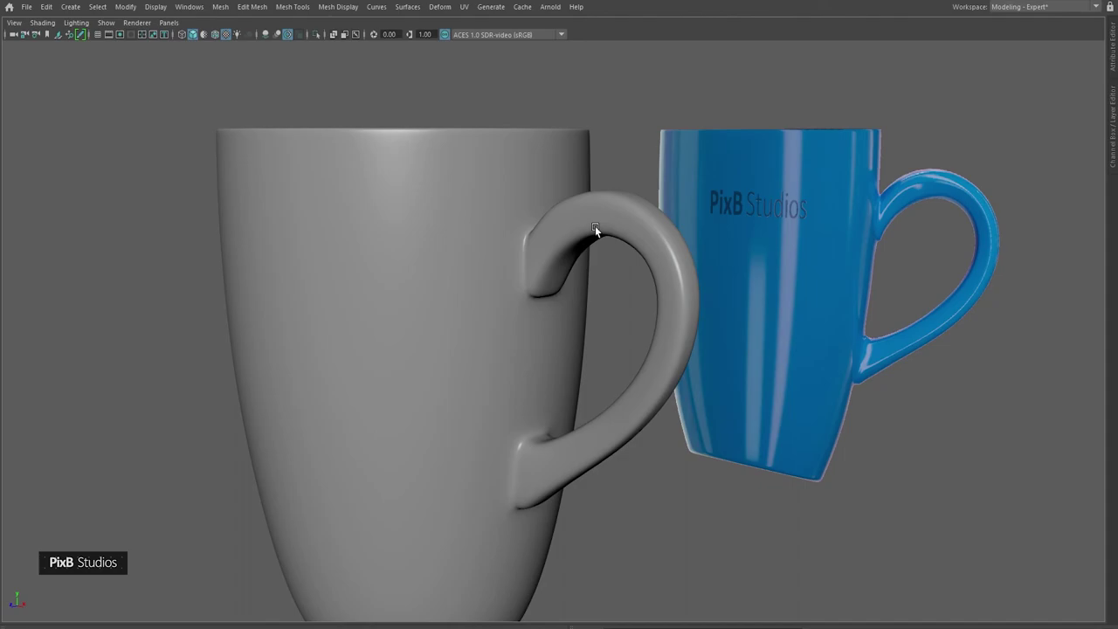
- Turn off the mug's smooth preview and select the inner corner edges along one side of the handle
{"action": "left_click", "coordinate": [593, 220]}
{"action": "left_click_drag", "start_coordinate": [593, 220], "coordinate": [544, 207], "text": "alt"}
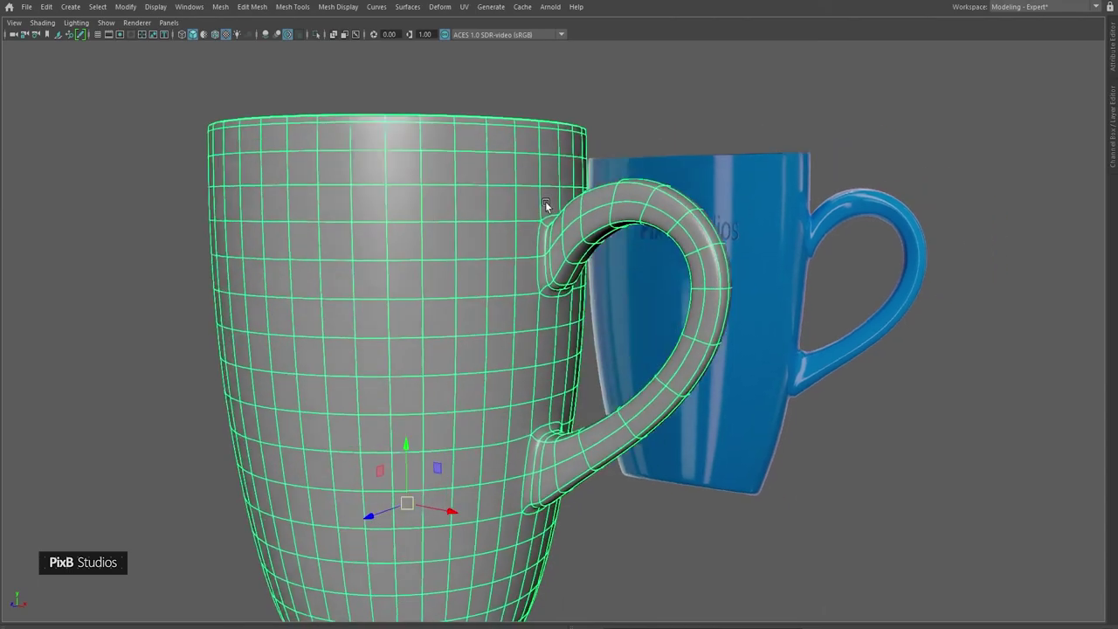
{"action": "right_click_drag", "start_coordinate": [544, 207], "coordinate": [610, 202], "text": "alt"}
{"action": "key", "text": "1"}
{"action": "middle_click_drag", "start_coordinate": [610, 203], "coordinate": [602, 254], "text": "alt"}
{"action": "right_click_drag", "start_coordinate": [573, 253], "coordinate": [604, 253], "text": "alt"}
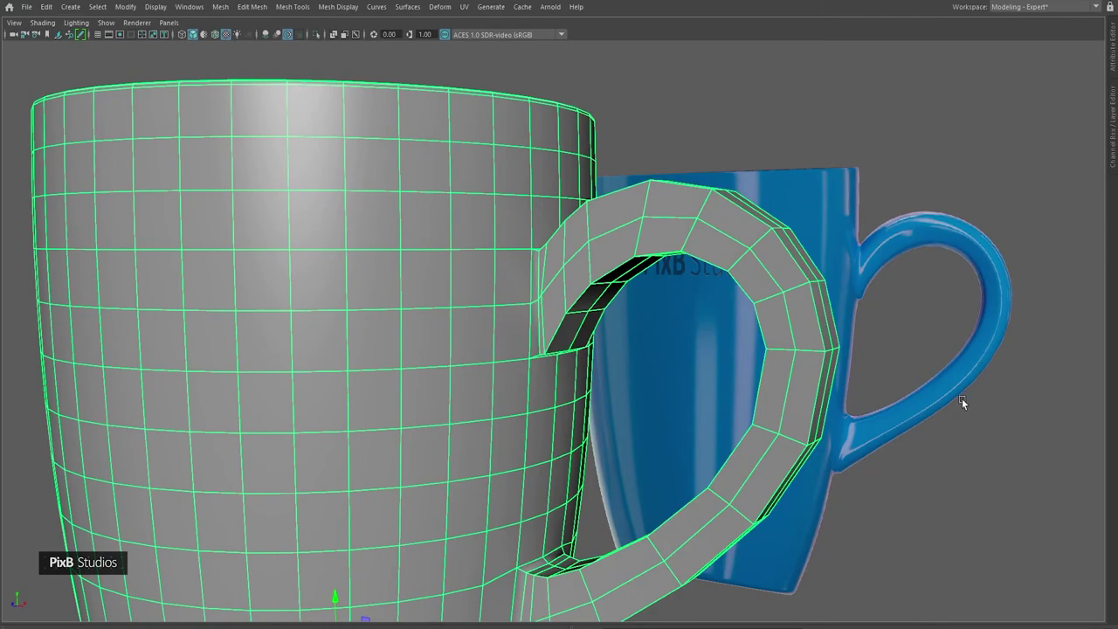
{"action": "left_click_drag", "start_coordinate": [828, 472], "coordinate": [777, 245], "text": "alt"}
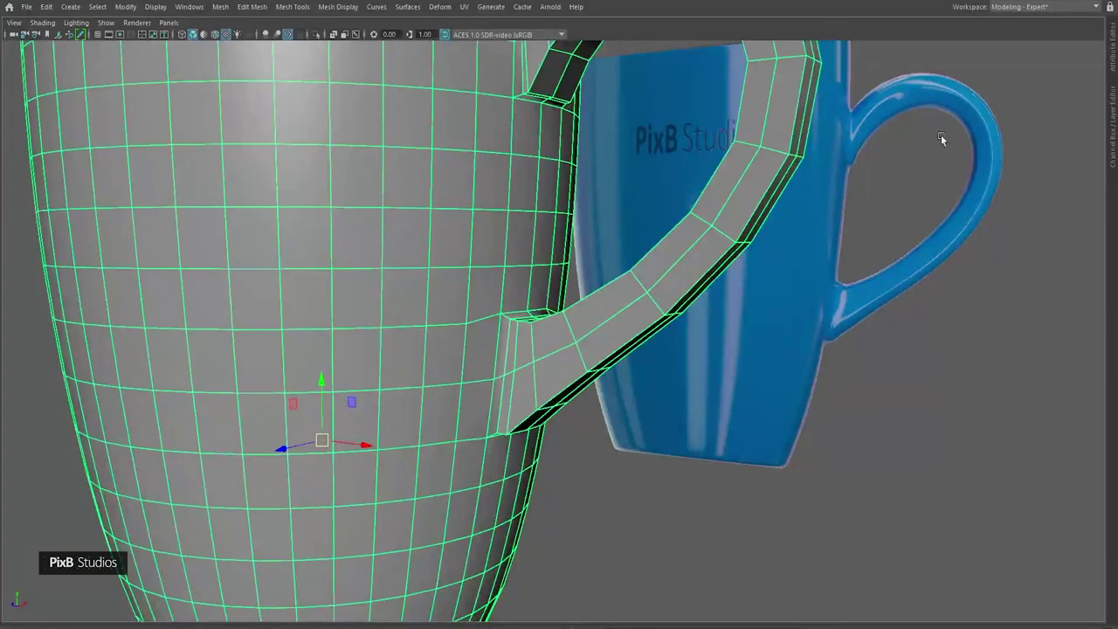
{"action": "left_click_drag", "start_coordinate": [923, 117], "coordinate": [741, 241], "text": "alt"}
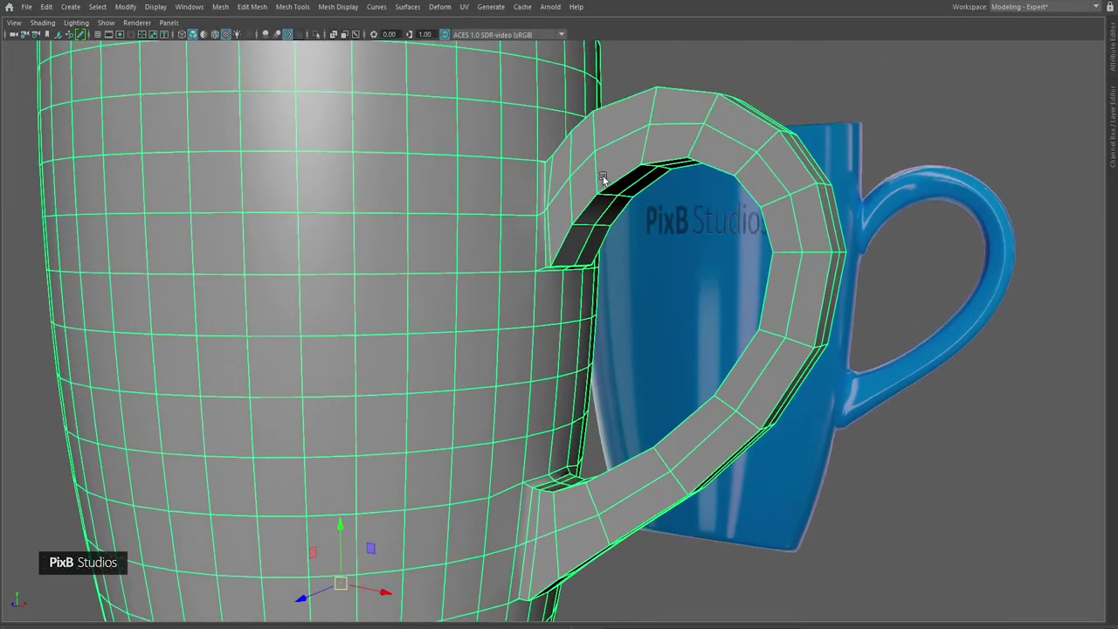
{"action": "key", "text": "F10"}
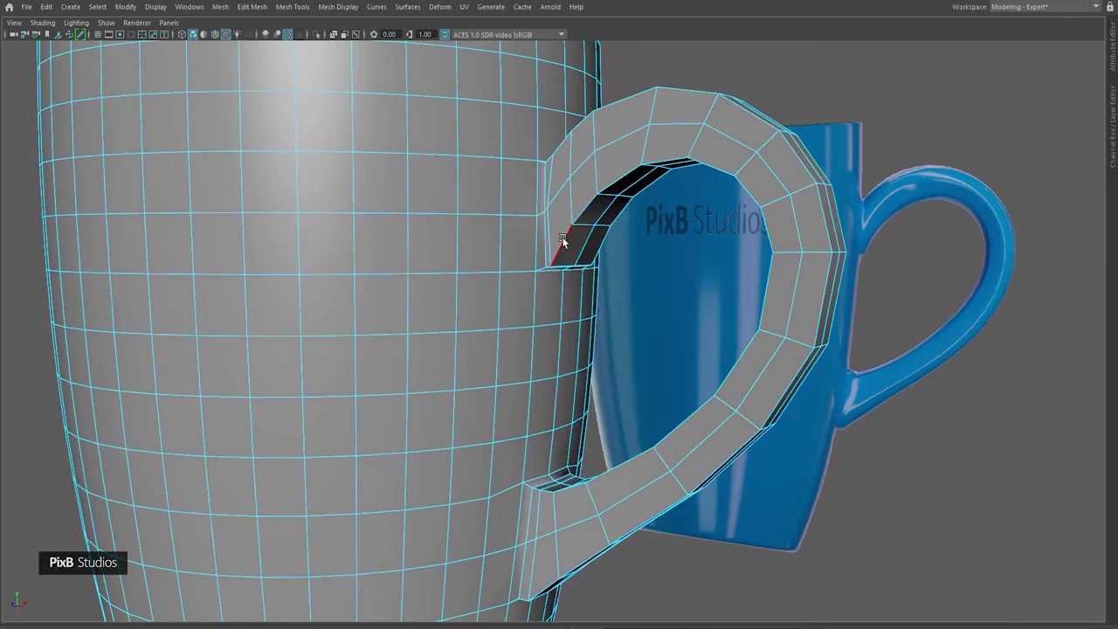
{"action": "middle_click_drag", "start_coordinate": [569, 432], "coordinate": [569, 363], "text": "alt"}
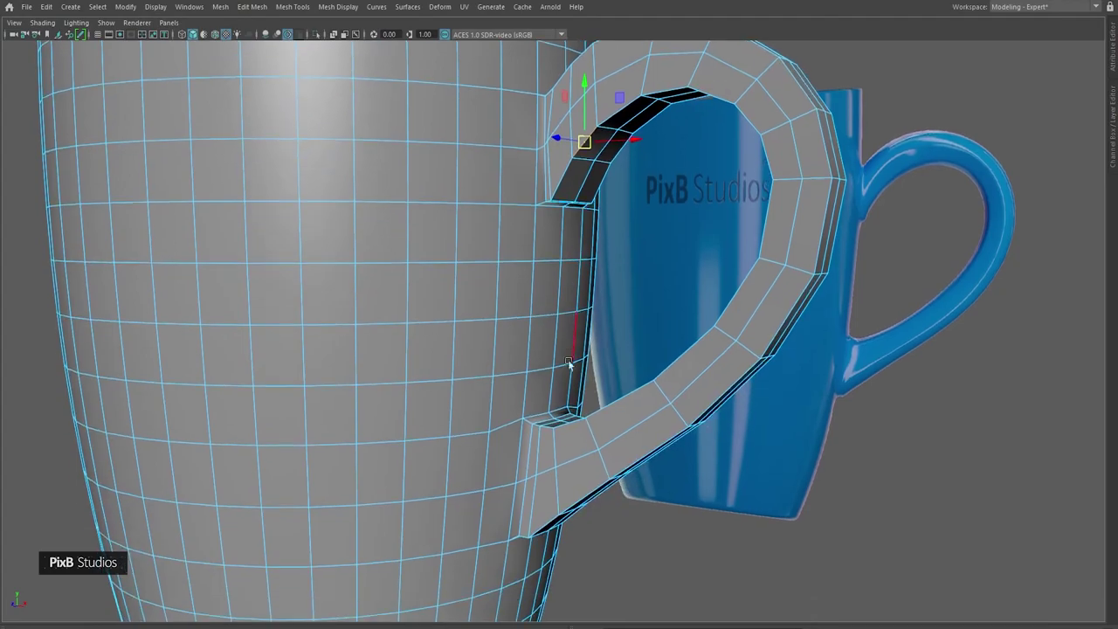
{"action": "double_click", "coordinate": [572, 425], "text": "shift"}
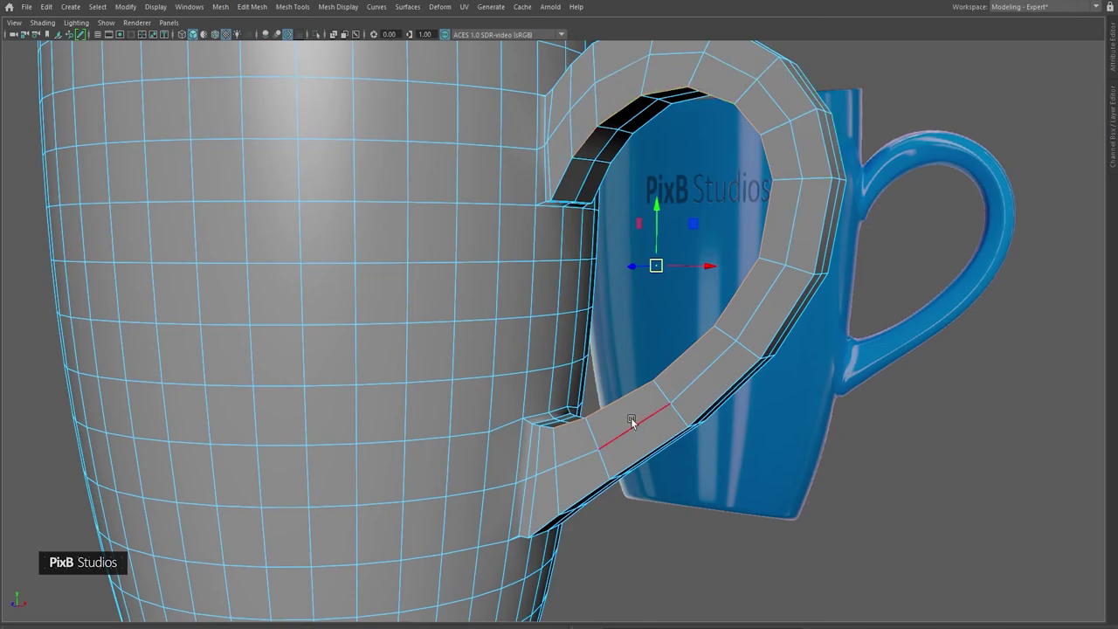
- Add the matching inner corner edges on the handle's opposite side to the selection
{"action": "left_click_drag", "start_coordinate": [715, 393], "coordinate": [551, 390], "text": "alt"}
{"action": "scroll", "coordinate": [550, 386], "scroll_direction": "down", "scroll_amount": 3}
{"action": "middle_click_drag", "start_coordinate": [547, 357], "coordinate": [644, 463], "text": "alt"}
{"action": "scroll", "coordinate": [512, 283], "scroll_direction": "up", "scroll_amount": 3}
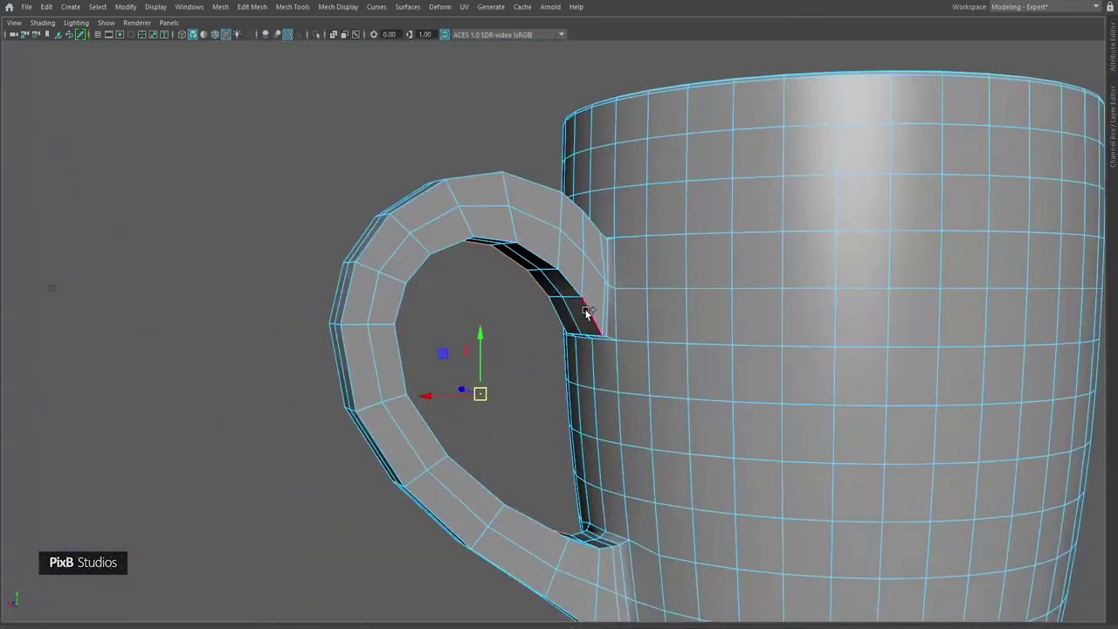
{"action": "left_click", "coordinate": [571, 286], "text": "shift"}
{"action": "middle_click_drag", "start_coordinate": [565, 432], "coordinate": [559, 333], "text": "alt"}
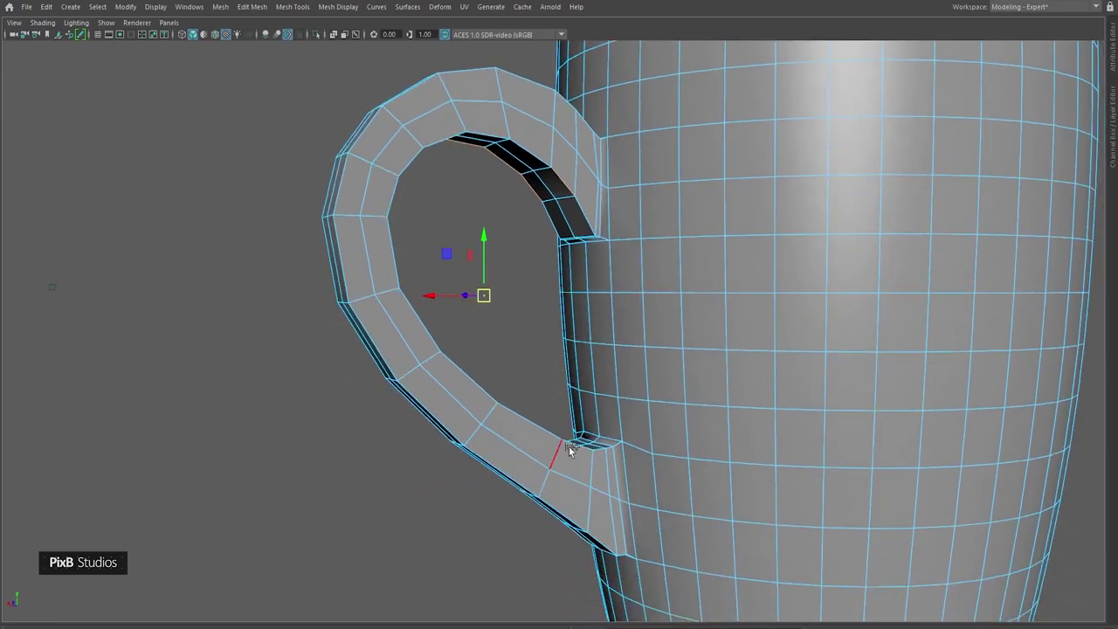
- Scale the selected inner edges while sliding them along the surface to round the inside of the handle
{"action": "left_click_drag", "start_coordinate": [463, 414], "coordinate": [639, 406], "text": "alt"}
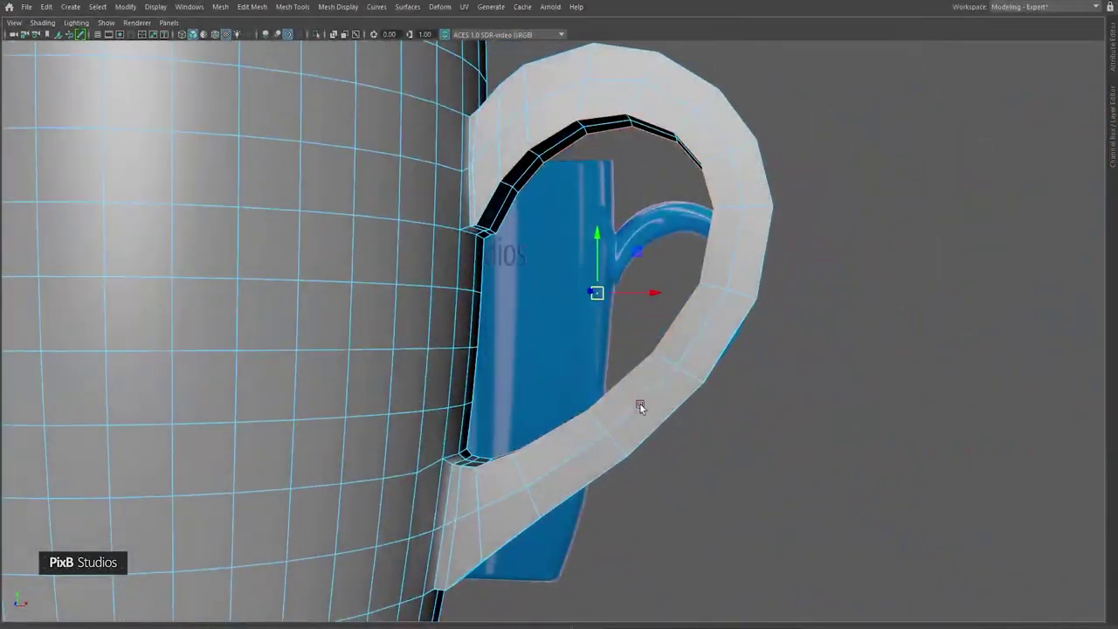
{"action": "left_click_drag", "start_coordinate": [638, 304], "coordinate": [616, 262], "text": "alt"}
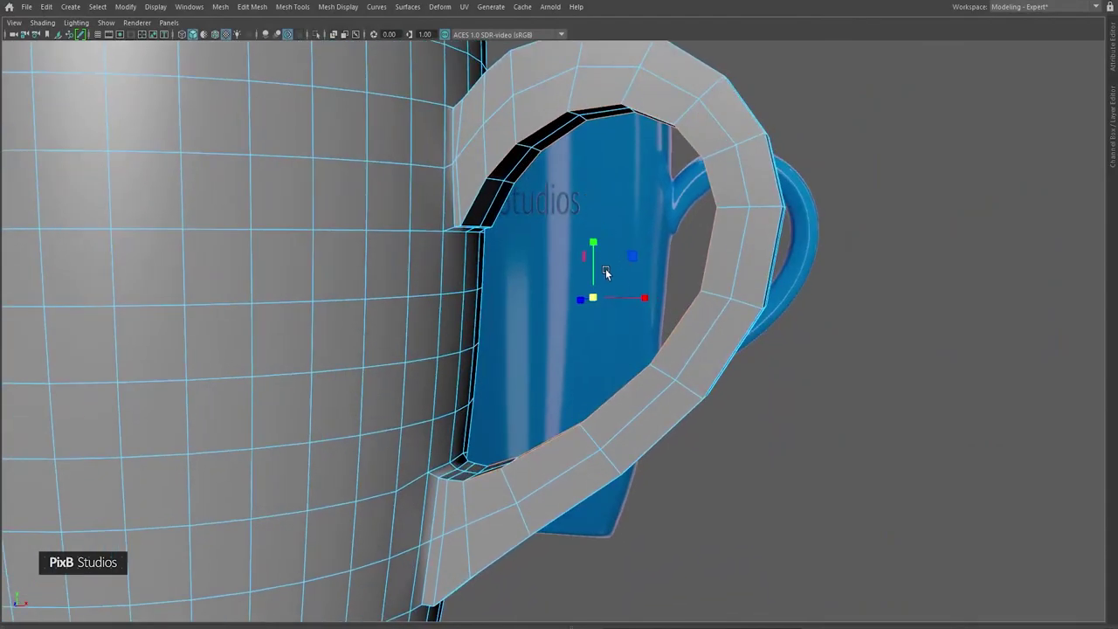
{"action": "mouse_move", "coordinate": [602, 301]}
{"action": "left_mouse_down", "text": "alt"}
{"action": "mouse_move", "coordinate": [600, 317]}
{"action": "mouse_move", "coordinate": [637, 322]}
{"action": "mouse_move", "coordinate": [602, 318]}
{"action": "left_mouse_up", "text": "alt"}
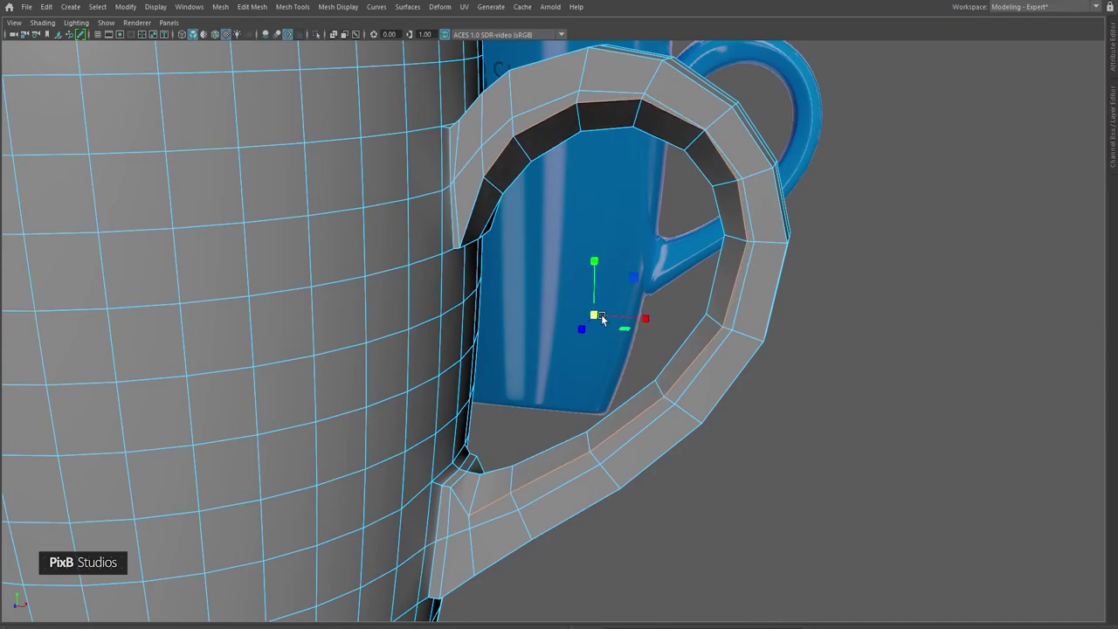
{"action": "left_click_drag", "start_coordinate": [596, 316], "coordinate": [593, 316]}
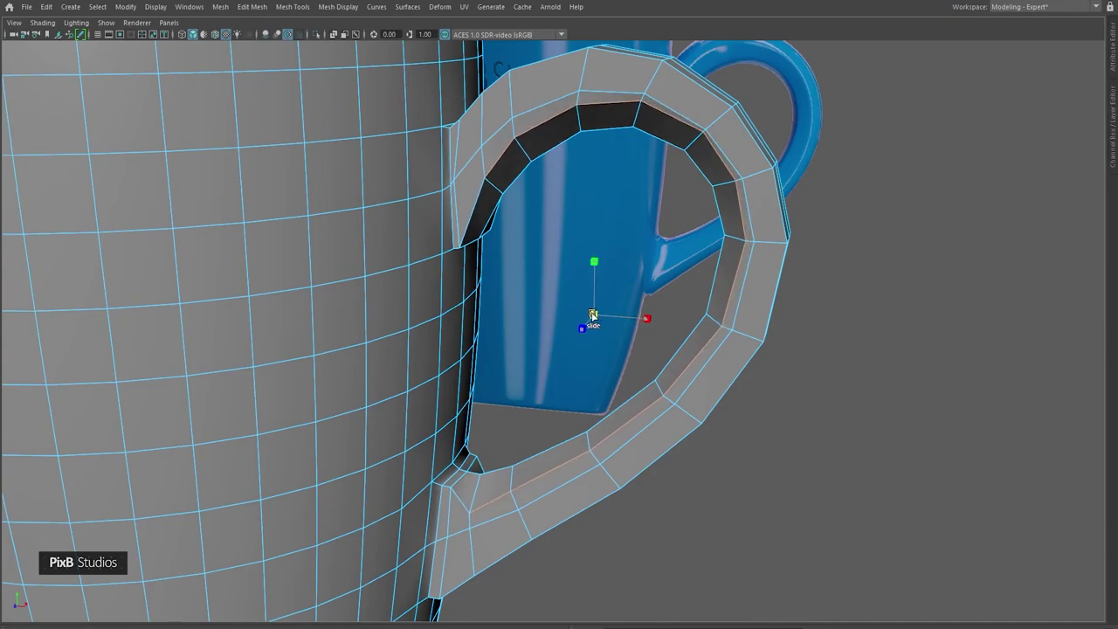
- Preview the mug smoothed in object mode and check the shape of the handle's inner side
{"action": "middle_click_drag", "start_coordinate": [717, 235], "coordinate": [721, 277], "text": "alt"}
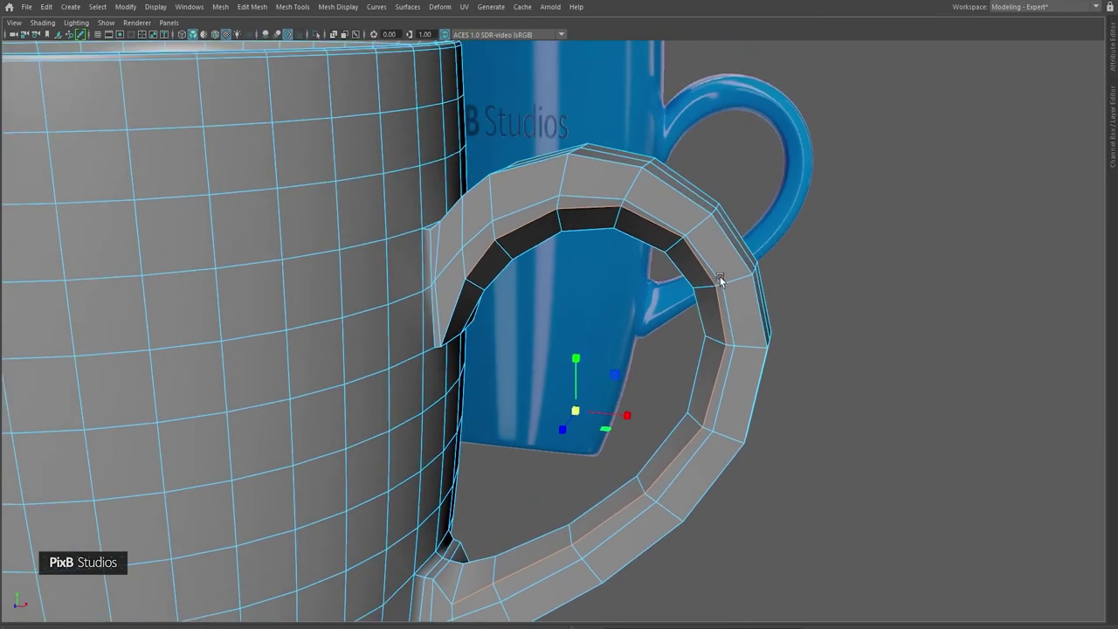
{"action": "left_click_drag", "start_coordinate": [721, 277], "coordinate": [138, 231], "text": "alt"}
{"action": "middle_click_drag", "start_coordinate": [137, 231], "coordinate": [526, 271], "text": "alt"}
{"action": "key", "text": "3"}
{"action": "right_click_drag", "start_coordinate": [446, 222], "coordinate": [498, 200]}
{"action": "left_click", "coordinate": [474, 117]}
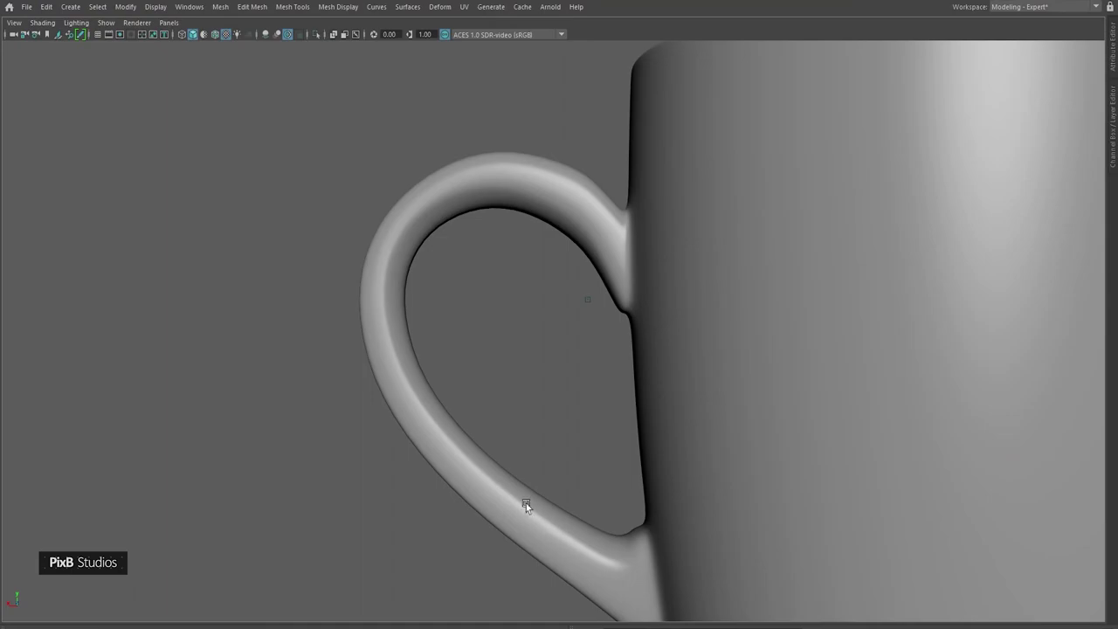
- Turn off smoothing and select the middle edges running along the handle's outer face
{"action": "left_click_drag", "start_coordinate": [414, 262], "coordinate": [569, 244], "text": "alt"}
{"action": "left_click", "coordinate": [549, 299]}
{"action": "key", "text": "1"}
{"action": "right_click_drag", "start_coordinate": [569, 243], "coordinate": [556, 180]}
{"action": "left_click_drag", "start_coordinate": [556, 180], "coordinate": [558, 290], "text": "alt"}
{"action": "left_click", "coordinate": [554, 244]}
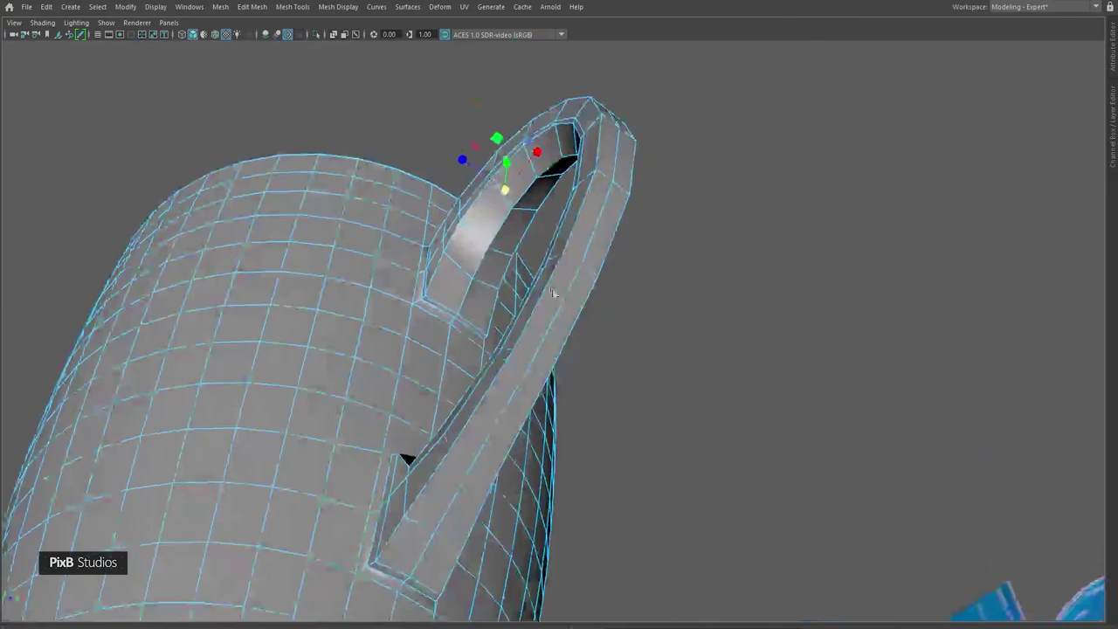
{"action": "middle_click_drag", "start_coordinate": [558, 290], "coordinate": [564, 194], "text": "alt"}
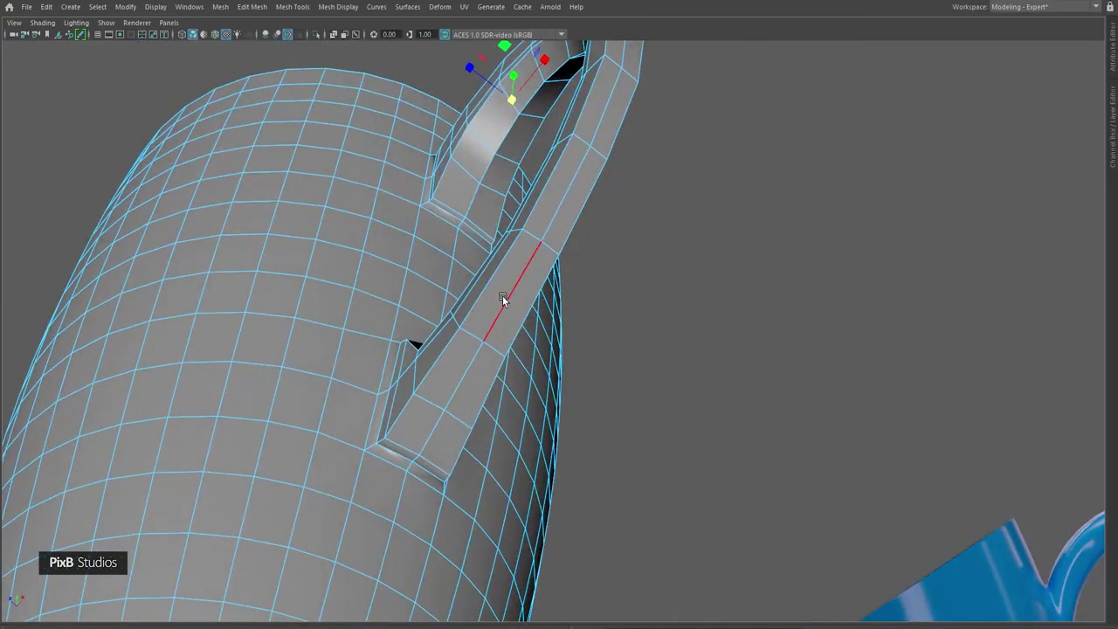
{"action": "left_click_drag", "start_coordinate": [521, 272], "coordinate": [553, 336], "text": "alt"}
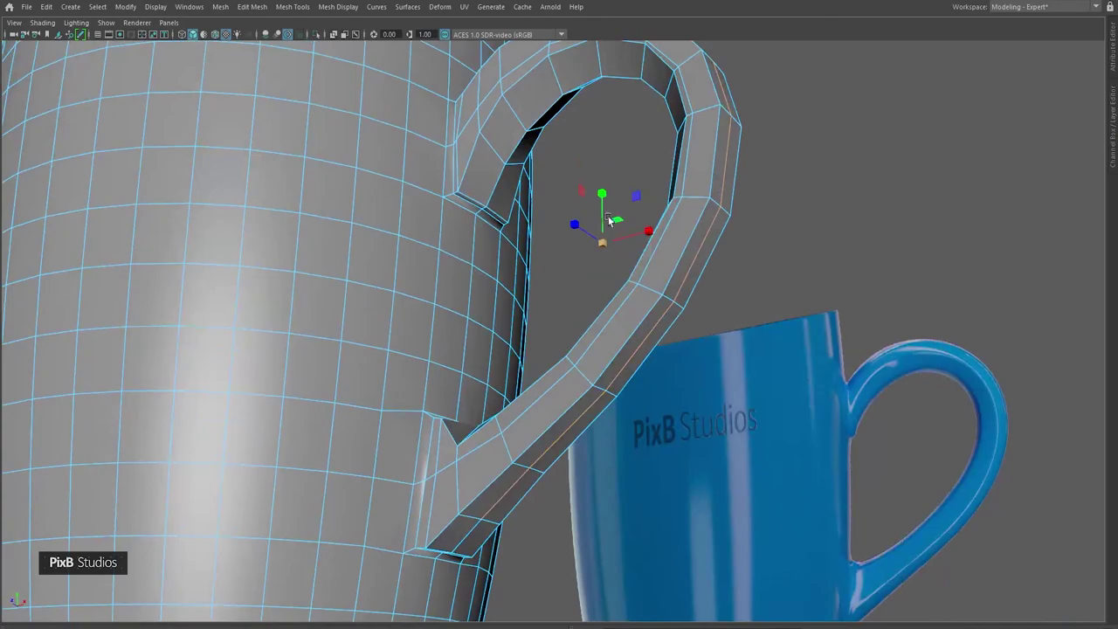
- Move the selected middle edges slightly outward along their local normals to round the handle's outer face
{"action": "right_click", "coordinate": [591, 162], "text": "shift"}
{"action": "right_click_drag", "start_coordinate": [593, 351], "coordinate": [593, 361], "text": "shift"}
{"action": "left_click_drag", "start_coordinate": [587, 312], "coordinate": [611, 349], "text": "alt"}
{"action": "middle_click_drag", "start_coordinate": [612, 197], "coordinate": [607, 301], "text": "alt"}
{"action": "left_click_drag", "start_coordinate": [606, 302], "coordinate": [623, 381], "text": "alt"}
{"action": "left_click_drag", "start_coordinate": [609, 323], "coordinate": [599, 307], "text": "alt"}
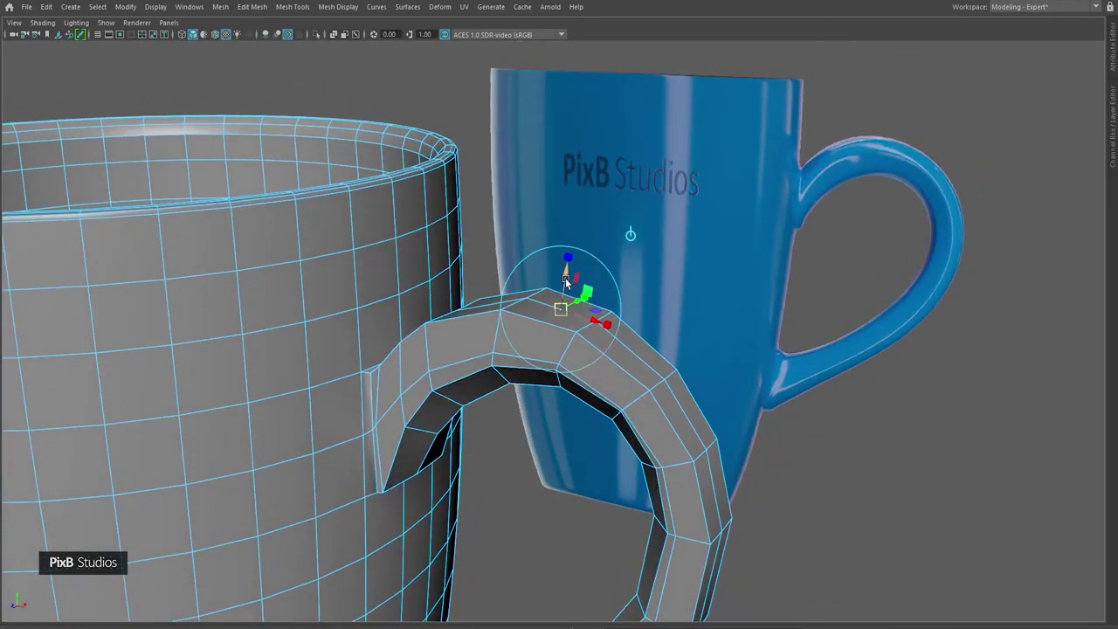
{"action": "left_click_drag", "start_coordinate": [565, 279], "coordinate": [564, 276]}
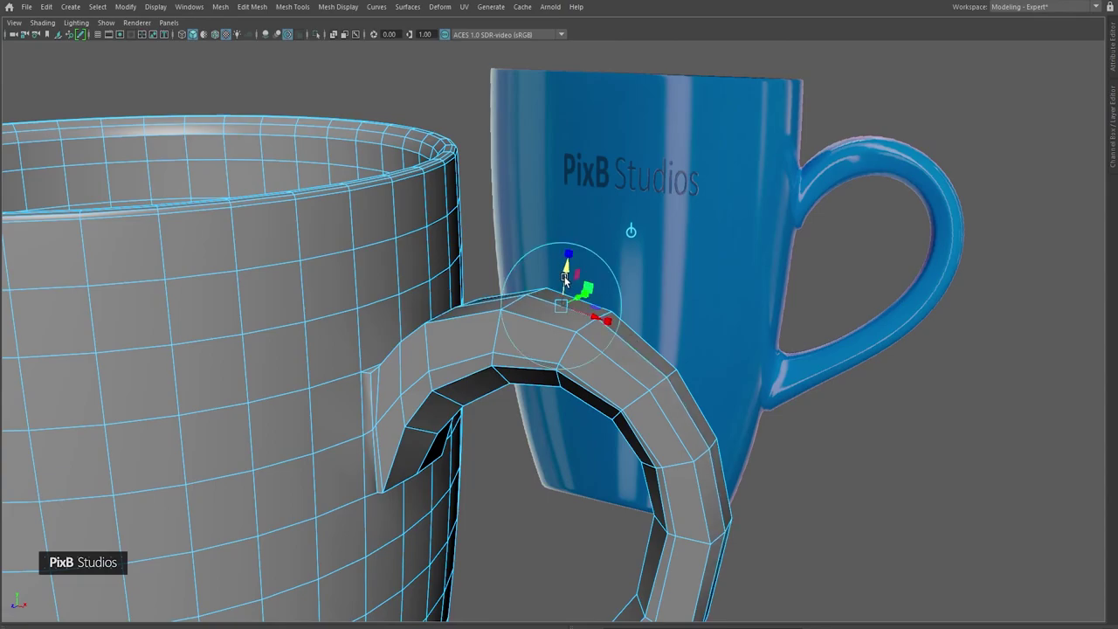
- Preview the mug smoothed, clear the selection and examine the rounded handle and its junctions
{"action": "scroll", "coordinate": [620, 387], "scroll_direction": "down", "scroll_amount": 3}
{"action": "middle_click_drag", "start_coordinate": [619, 387], "coordinate": [622, 279], "text": "alt"}
{"action": "left_click_drag", "start_coordinate": [660, 315], "coordinate": [606, 270], "text": "alt"}
{"action": "key", "text": "3"}
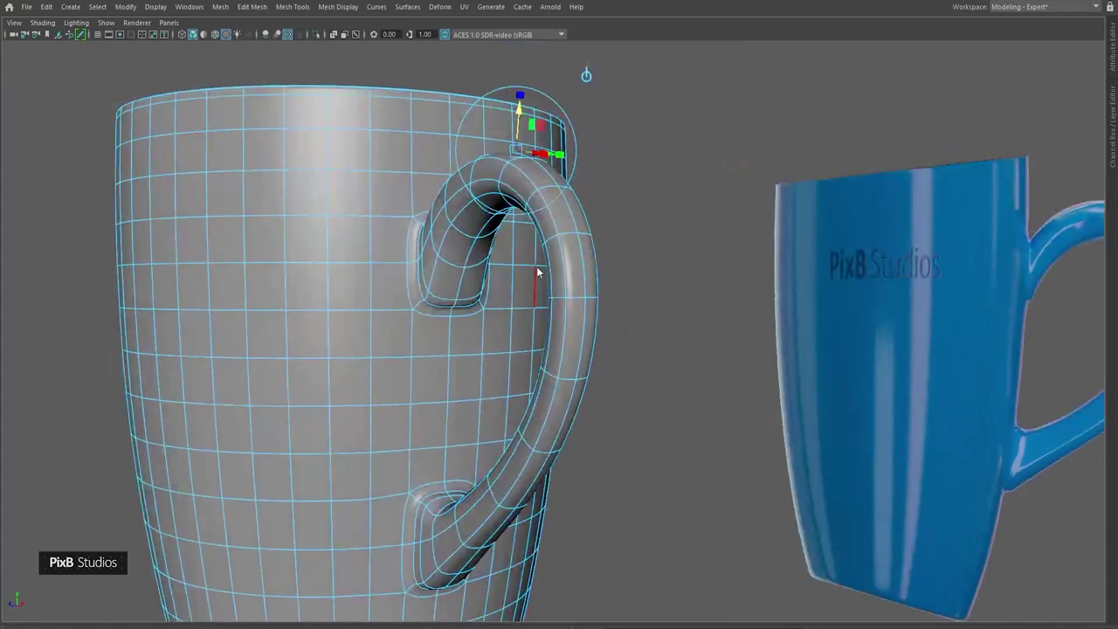
{"action": "left_click", "coordinate": [696, 141]}
{"action": "left_click_drag", "start_coordinate": [696, 142], "coordinate": [724, 187], "text": "alt"}
{"action": "scroll", "coordinate": [682, 219], "scroll_direction": "up", "scroll_amount": 3}
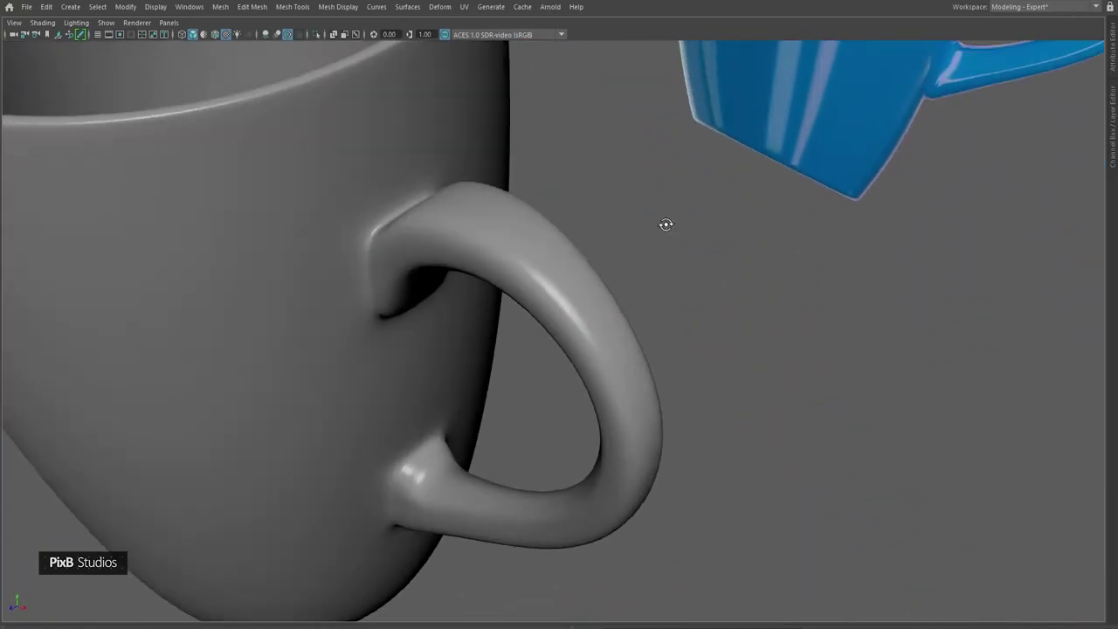
- Turn off smoothing and examine the mesh around the handle's lower junction
{"action": "left_click_drag", "start_coordinate": [667, 226], "coordinate": [629, 207], "text": "alt"}
{"action": "left_click", "coordinate": [582, 237]}
{"action": "key", "text": "1"}
{"action": "left_click_drag", "start_coordinate": [582, 237], "coordinate": [693, 197], "text": "alt"}
{"action": "scroll", "coordinate": [654, 216], "scroll_direction": "down", "scroll_amount": 2}
{"action": "middle_click_drag", "start_coordinate": [693, 295], "coordinate": [693, 197], "text": "alt"}
{"action": "left_click_drag", "start_coordinate": [693, 197], "coordinate": [603, 277], "text": "alt"}
{"action": "middle_click_drag", "start_coordinate": [603, 277], "coordinate": [755, 169], "text": "alt"}
{"action": "right_click_drag", "start_coordinate": [755, 170], "coordinate": [802, 318], "text": "alt"}
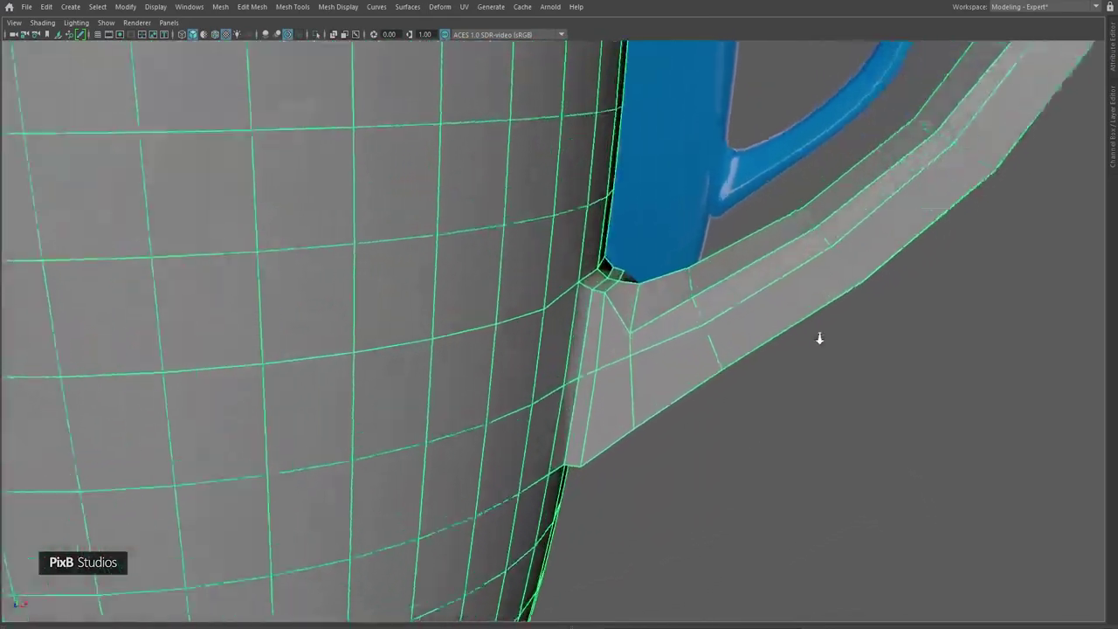
{"action": "left_click_drag", "start_coordinate": [802, 318], "coordinate": [681, 337], "text": "alt"}
- Slide the two lower corner edges of the handle's upper junction upward and scale them slightly across the handle's width
{"action": "middle_click_drag", "start_coordinate": [653, 216], "coordinate": [689, 603], "text": "alt"}
{"action": "right_click_drag", "start_coordinate": [537, 238], "coordinate": [615, 269], "text": "alt"}
{"action": "left_click_drag", "start_coordinate": [609, 273], "coordinate": [697, 321], "text": "alt"}
{"action": "left_click_drag", "start_coordinate": [606, 294], "coordinate": [707, 322], "text": "alt"}
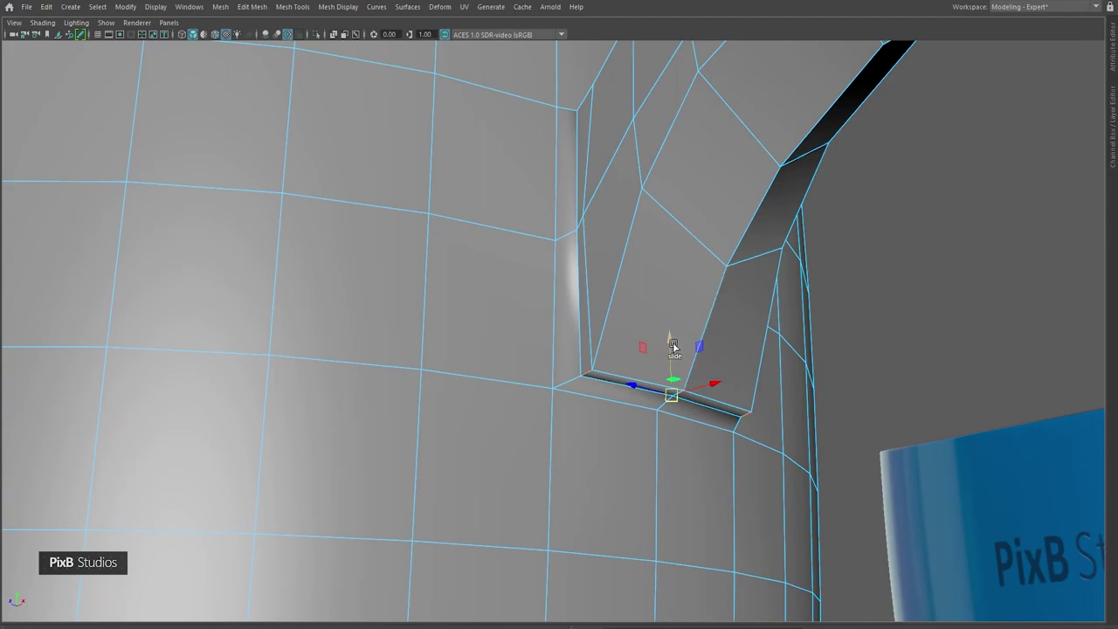
{"action": "left_click_drag", "start_coordinate": [671, 340], "coordinate": [673, 304]}
{"action": "key", "text": "r"}
{"action": "scroll", "coordinate": [653, 309], "scroll_direction": "down", "scroll_amount": 4}
{"action": "left_click_drag", "start_coordinate": [594, 320], "coordinate": [593, 320]}
- Preview the mug smoothed, clear the selection and examine the handle's upper junction
{"action": "left_click_drag", "start_coordinate": [647, 313], "coordinate": [662, 315], "text": "alt"}
{"action": "key", "text": "3"}
{"action": "left_click", "coordinate": [826, 239]}
{"action": "scroll", "coordinate": [825, 239], "scroll_direction": "down", "scroll_amount": 4}
{"action": "left_click_drag", "start_coordinate": [725, 242], "coordinate": [751, 262], "text": "alt"}
{"action": "scroll", "coordinate": [666, 272], "scroll_direction": "up", "scroll_amount": 3}
{"action": "left_click_drag", "start_coordinate": [667, 272], "coordinate": [643, 270], "text": "alt"}
- Turn off smoothing and slide the edge loop beside the upper junction slightly along the handle
{"action": "left_click", "coordinate": [594, 251]}
{"action": "scroll", "coordinate": [660, 297], "scroll_direction": "up", "scroll_amount": 2}
{"action": "key", "text": "1"}
{"action": "mouse_move", "coordinate": [676, 319]}
{"action": "left_mouse_down", "text": "alt"}
{"action": "mouse_move", "coordinate": [693, 319]}
{"action": "mouse_move", "coordinate": [679, 285]}
{"action": "mouse_move", "coordinate": [684, 242]}
{"action": "mouse_move", "coordinate": [749, 282]}
{"action": "mouse_move", "coordinate": [639, 262]}
{"action": "mouse_move", "coordinate": [669, 367]}
{"action": "mouse_move", "coordinate": [661, 316]}
{"action": "left_mouse_up", "text": "alt"}
{"action": "right_click_drag", "start_coordinate": [661, 316], "coordinate": [642, 188]}
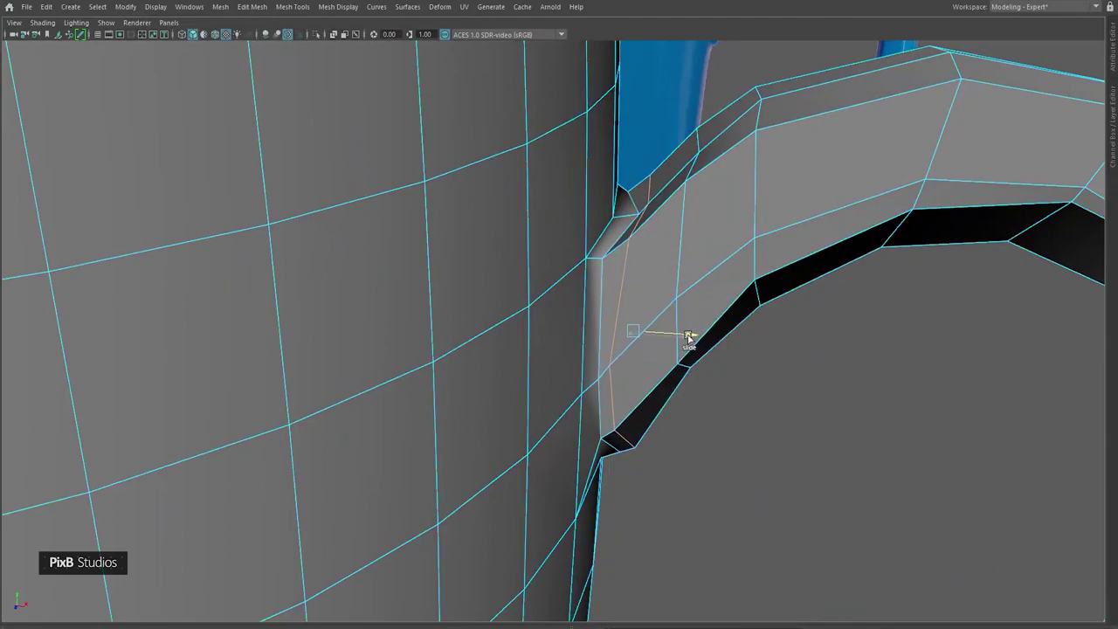
{"action": "left_click_drag", "start_coordinate": [688, 336], "coordinate": [671, 291], "text": "alt"}
- Adjust the vertices at the top corner and underside of the handle's upper junction
{"action": "right_click_drag", "start_coordinate": [671, 304], "coordinate": [616, 304]}
{"action": "left_click", "coordinate": [627, 187]}
{"action": "left_click_drag", "start_coordinate": [669, 218], "coordinate": [622, 206], "text": "alt"}
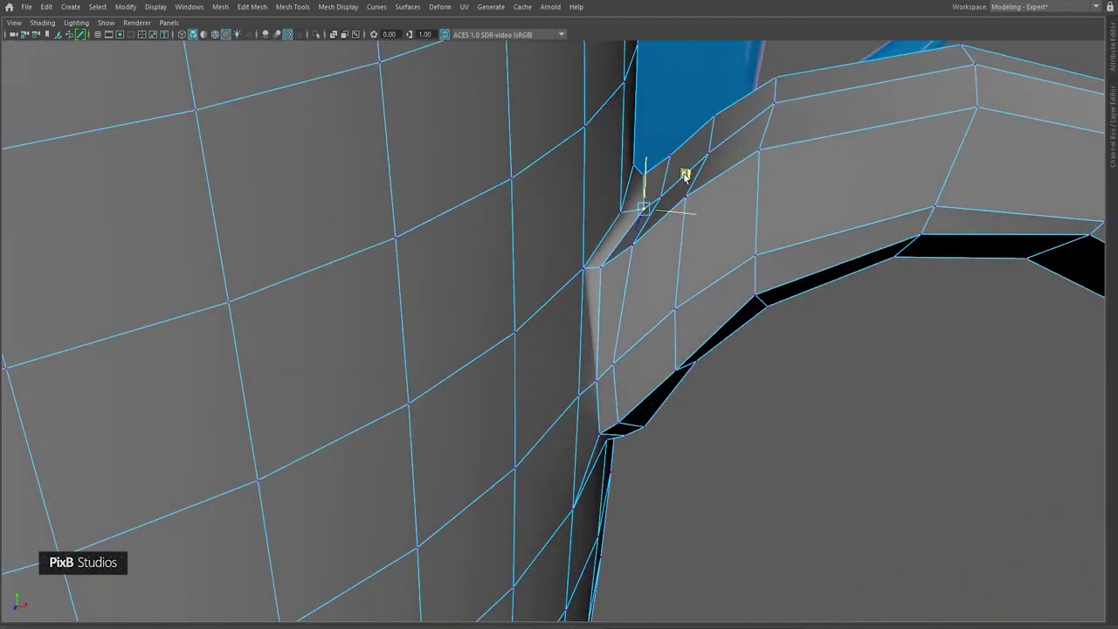
{"action": "left_click_drag", "start_coordinate": [682, 170], "coordinate": [680, 171]}
{"action": "left_click_drag", "start_coordinate": [690, 231], "coordinate": [685, 155], "text": "alt"}
{"action": "left_click", "coordinate": [668, 406]}
{"action": "left_click_drag", "start_coordinate": [670, 398], "coordinate": [684, 380], "text": "alt"}
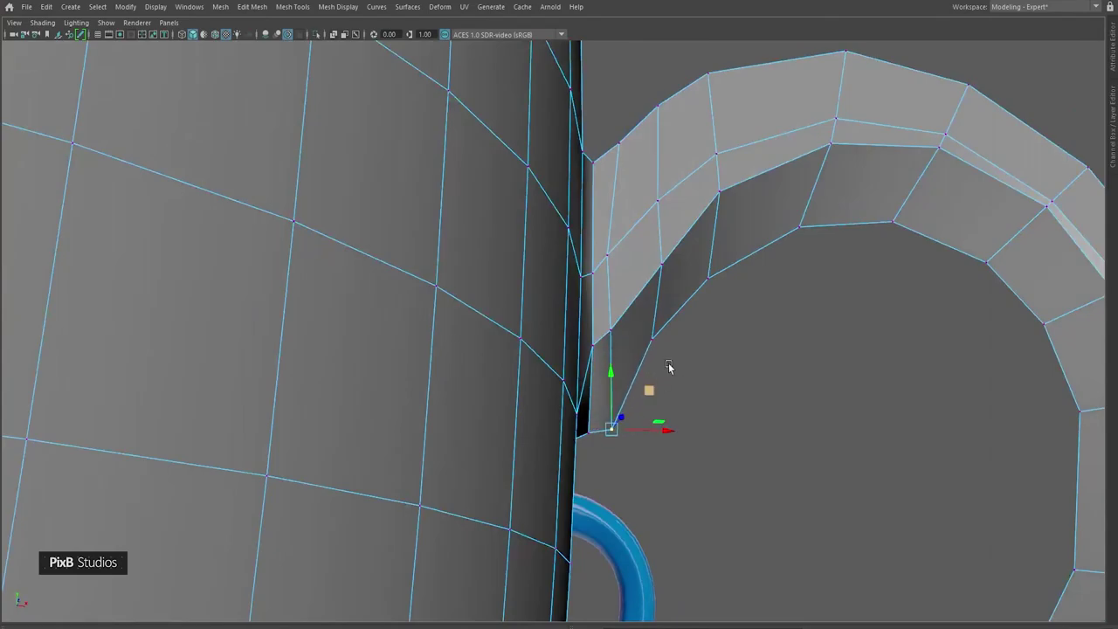
{"action": "left_click_drag", "start_coordinate": [648, 218], "coordinate": [645, 268], "text": "alt"}
- Select the edge loop running around the handle's upper junction and bevel it
{"action": "right_click_drag", "start_coordinate": [644, 267], "coordinate": [641, 229]}
{"action": "double_click", "coordinate": [606, 203]}
{"action": "left_click_drag", "start_coordinate": [605, 203], "coordinate": [636, 221], "text": "alt"}
{"action": "key", "text": "ctrl+b"}
{"action": "left_click_drag", "start_coordinate": [674, 255], "coordinate": [667, 217], "text": "alt"}
- Preview the mug smoothed in object mode and check the bevelled upper junction
{"action": "key", "text": "3"}
{"action": "right_click_drag", "start_coordinate": [667, 218], "coordinate": [841, 162]}
{"action": "scroll", "coordinate": [843, 162], "scroll_direction": "down", "scroll_amount": 5}
{"action": "left_click", "coordinate": [930, 140]}
{"action": "key", "text": "ctrl+h"}
{"action": "left_click_drag", "start_coordinate": [931, 141], "coordinate": [865, 150], "text": "alt"}
{"action": "scroll", "coordinate": [612, 292], "scroll_direction": "up", "scroll_amount": 5}
- Turn off smoothing and scale the lower corner edges of the upper junction closer together across the handle's width
{"action": "left_click", "coordinate": [658, 264]}
{"action": "left_click_drag", "start_coordinate": [658, 264], "coordinate": [685, 248], "text": "alt"}
{"action": "key", "text": "1"}
{"action": "right_click_drag", "start_coordinate": [685, 249], "coordinate": [684, 213]}
{"action": "left_click_drag", "start_coordinate": [581, 234], "coordinate": [613, 245], "text": "alt"}
{"action": "left_click_drag", "start_coordinate": [596, 285], "coordinate": [724, 277], "text": "alt"}
{"action": "left_click_drag", "start_coordinate": [635, 261], "coordinate": [663, 286], "text": "alt"}
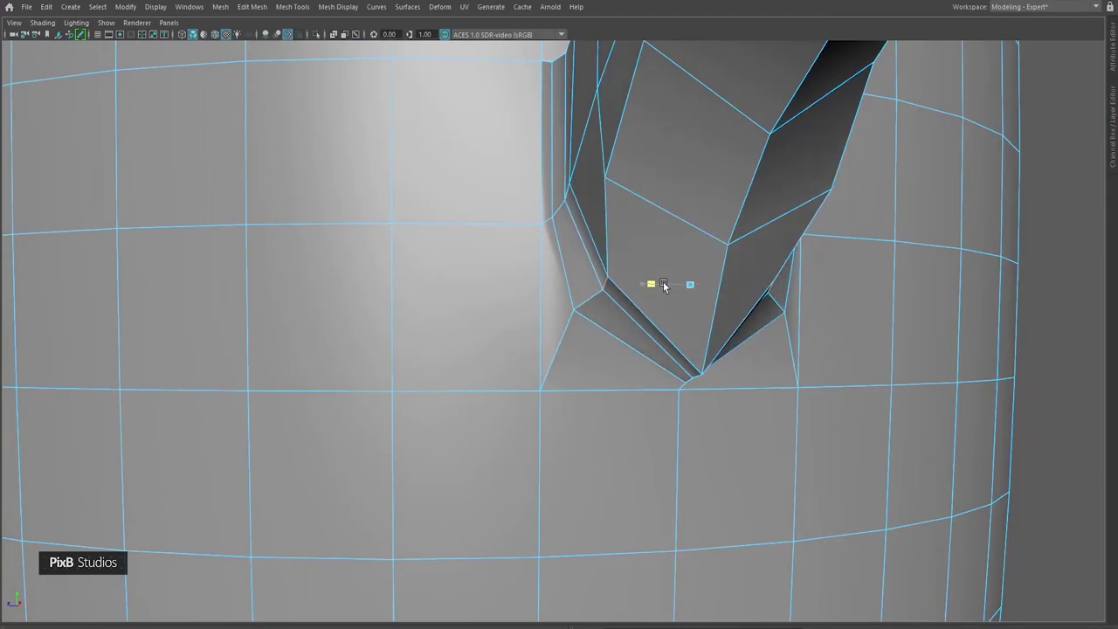
- Scale the handle's side vertices just above the upper junction's lower corners across its width and preview the mug smoothed
{"action": "middle_click_drag", "start_coordinate": [653, 225], "coordinate": [654, 275], "text": "alt"}
{"action": "left_click_drag", "start_coordinate": [654, 275], "coordinate": [649, 245], "text": "alt"}
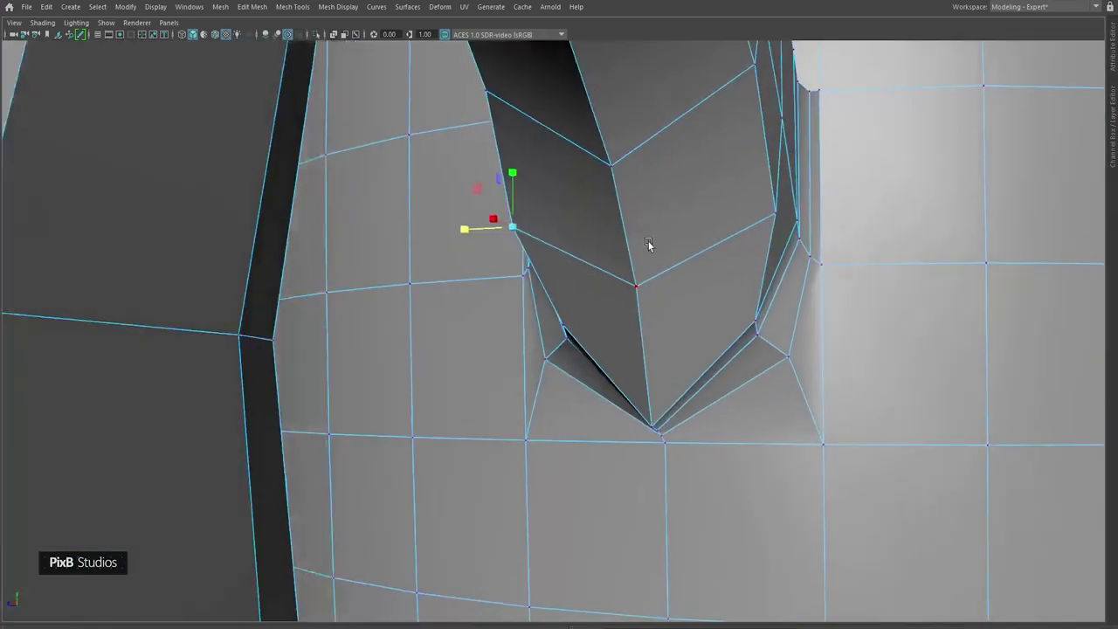
{"action": "left_click_drag", "start_coordinate": [725, 226], "coordinate": [779, 228], "text": "alt"}
{"action": "left_click_drag", "start_coordinate": [649, 238], "coordinate": [657, 238]}
{"action": "scroll", "coordinate": [658, 220], "scroll_direction": "down", "scroll_amount": 1}
{"action": "key", "text": "3"}
{"action": "right_click_drag", "start_coordinate": [615, 236], "coordinate": [682, 226]}
{"action": "scroll", "coordinate": [681, 227], "scroll_direction": "down", "scroll_amount": 7}
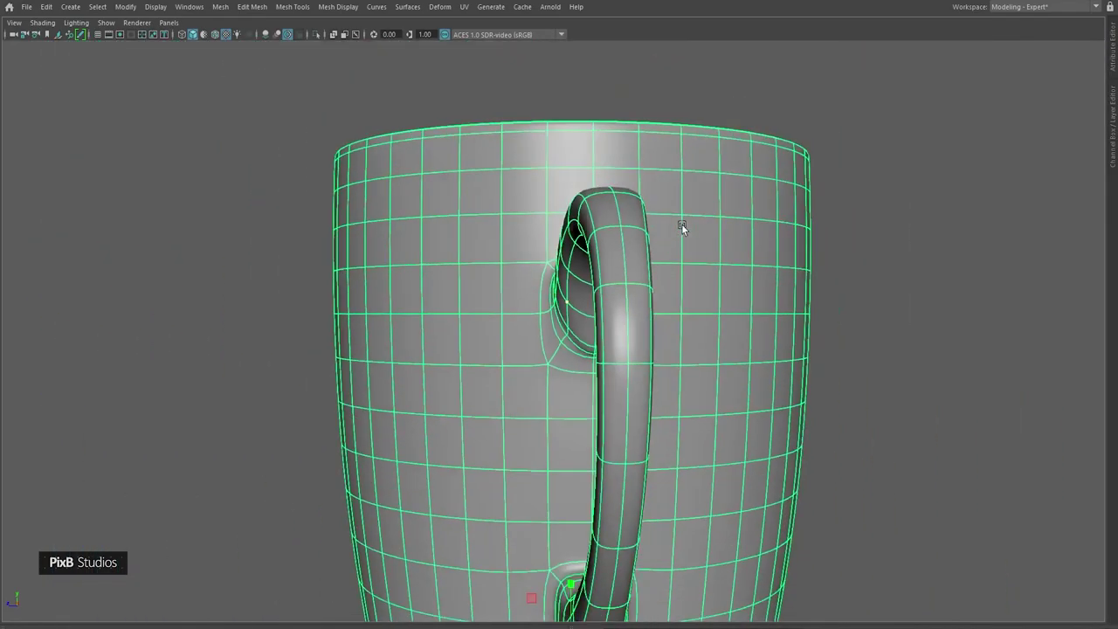
{"action": "scroll", "coordinate": [681, 225], "scroll_direction": "down", "scroll_amount": 2}
{"action": "left_click", "coordinate": [766, 251]}
- Turn off smoothing and slide the two upper corner edges of the handle's lower junction downward
{"action": "left_click_drag", "start_coordinate": [757, 245], "coordinate": [780, 243], "text": "alt"}
{"action": "middle_click_drag", "start_coordinate": [599, 511], "coordinate": [627, 341], "text": "alt"}
{"action": "scroll", "coordinate": [628, 341], "scroll_direction": "up", "scroll_amount": 5}
{"action": "left_click", "coordinate": [676, 384]}
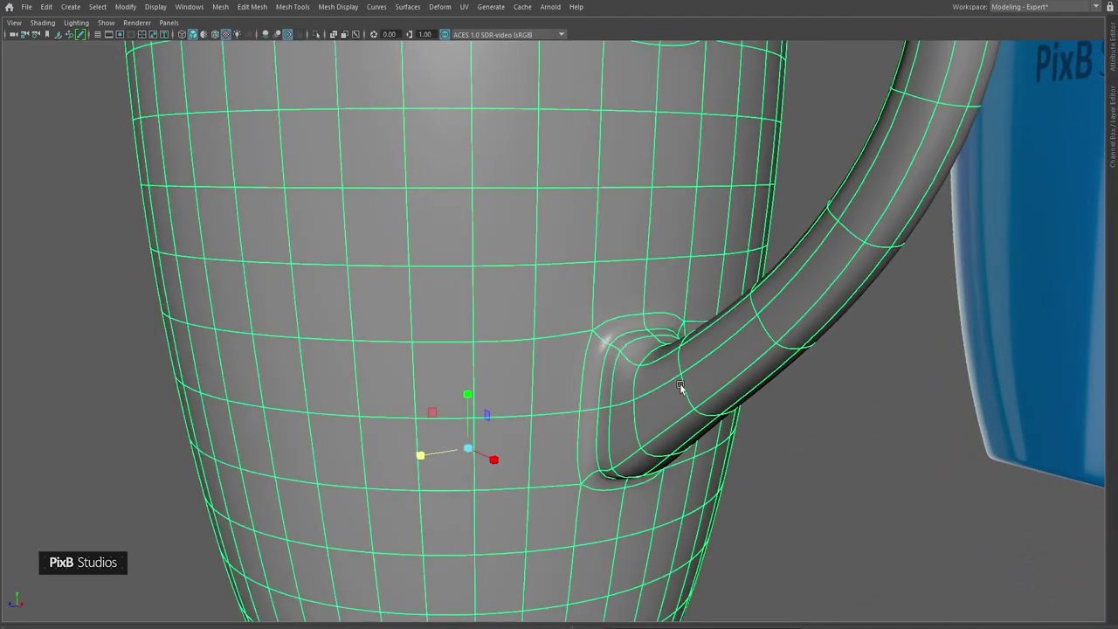
{"action": "left_click_drag", "start_coordinate": [677, 387], "coordinate": [684, 390], "text": "alt"}
{"action": "key", "text": "1"}
{"action": "left_click_drag", "start_coordinate": [646, 262], "coordinate": [626, 307], "text": "alt"}
{"action": "middle_click_drag", "start_coordinate": [627, 308], "coordinate": [526, 349], "text": "alt"}
{"action": "scroll", "coordinate": [526, 376], "scroll_direction": "up", "scroll_amount": 3}
{"action": "right_click_drag", "start_coordinate": [546, 295], "coordinate": [538, 201]}
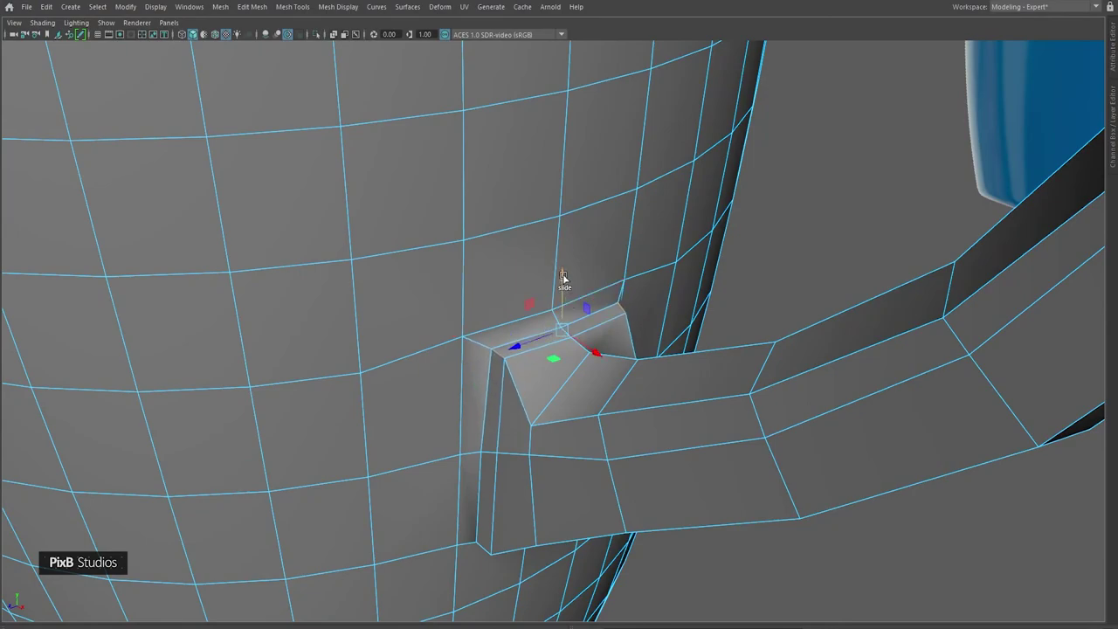
{"action": "left_click_drag", "start_coordinate": [563, 278], "coordinate": [562, 291]}
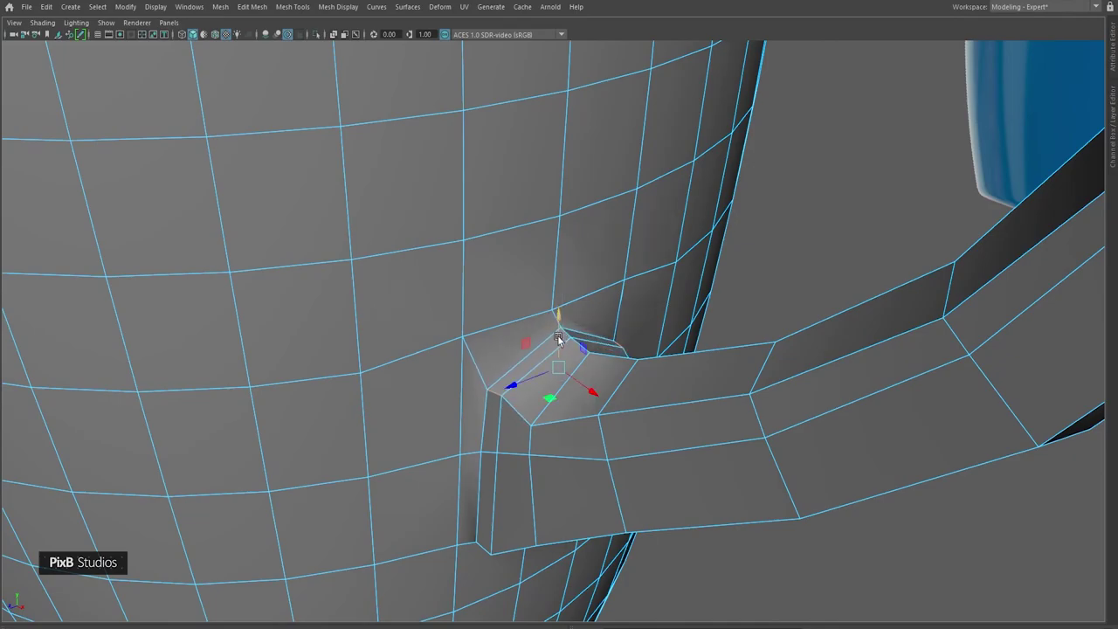
- Select the two bottom corner edges of the handle's lower junction, raise them and scale them across the handle's width
{"action": "left_click_drag", "start_coordinate": [556, 397], "coordinate": [489, 384], "text": "alt"}
{"action": "middle_click_drag", "start_coordinate": [578, 507], "coordinate": [571, 319], "text": "alt"}
{"action": "left_click_drag", "start_coordinate": [572, 320], "coordinate": [518, 315], "text": "alt"}
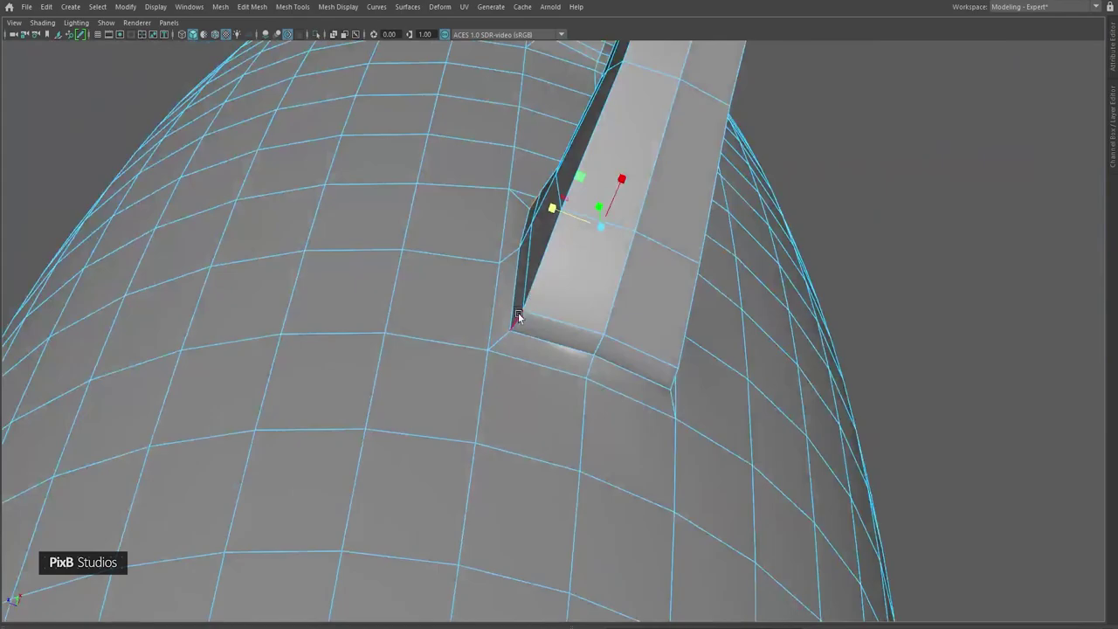
{"action": "left_click", "coordinate": [671, 377], "text": "shift"}
{"action": "left_click_drag", "start_coordinate": [671, 378], "coordinate": [633, 367], "text": "alt"}
{"action": "left_click_drag", "start_coordinate": [599, 275], "coordinate": [598, 249]}
{"action": "left_click_drag", "start_coordinate": [553, 291], "coordinate": [560, 288]}
{"action": "left_click_drag", "start_coordinate": [600, 253], "coordinate": [596, 241]}
- Reposition the centre vertices at the underside of the lower junction and preview the mug smoothed
{"action": "left_click_drag", "start_coordinate": [596, 241], "coordinate": [541, 226], "text": "alt"}
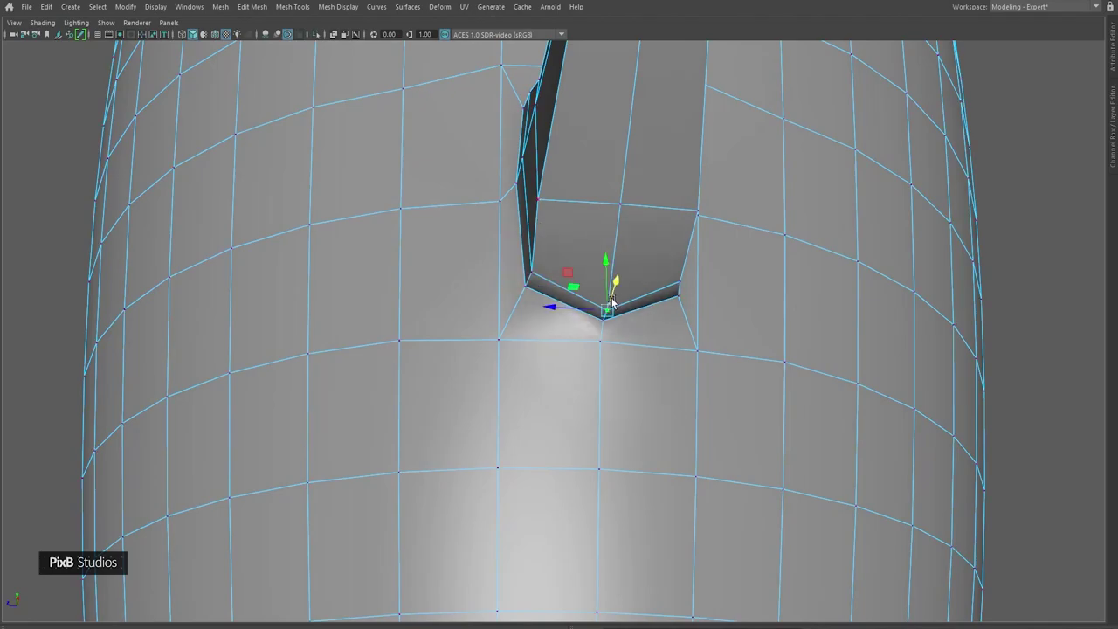
{"action": "left_click_drag", "start_coordinate": [602, 268], "coordinate": [602, 274]}
{"action": "key", "text": "3"}
{"action": "right_click_drag", "start_coordinate": [595, 264], "coordinate": [901, 49]}
{"action": "scroll", "coordinate": [806, 183], "scroll_direction": "down", "scroll_amount": 3}
{"action": "scroll", "coordinate": [806, 183], "scroll_direction": "down", "scroll_amount": 1}
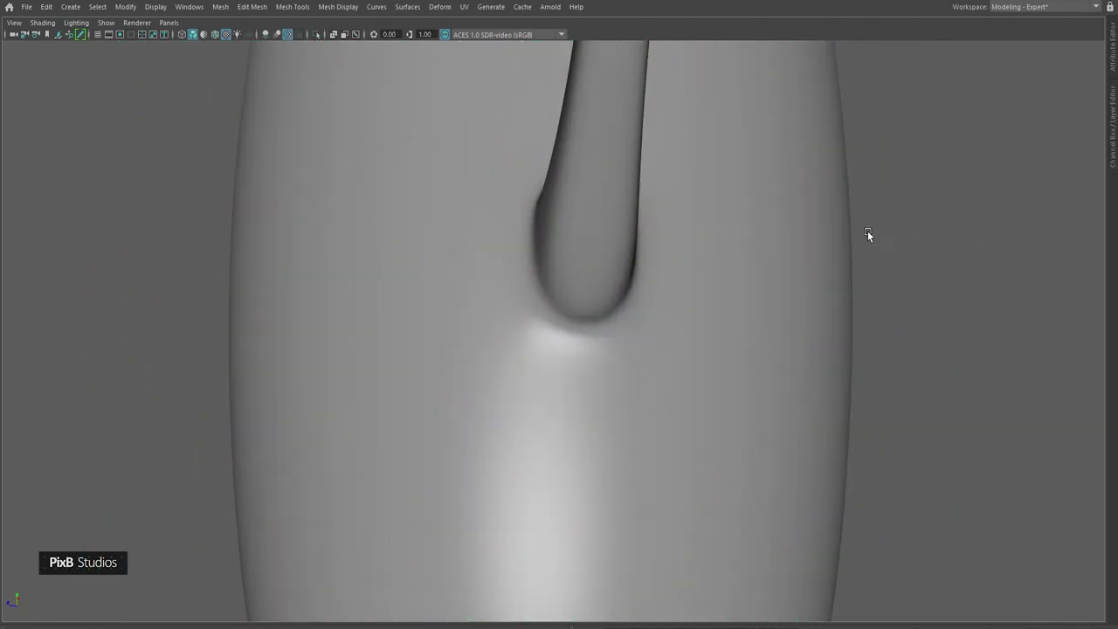
{"action": "left_click", "coordinate": [868, 237]}
- Turn off smoothing and rework the edge loop around the handle's upper junction
{"action": "scroll", "coordinate": [822, 233], "scroll_direction": "down", "scroll_amount": 5}
{"action": "left_click_drag", "start_coordinate": [551, 186], "coordinate": [592, 268], "text": "alt"}
{"action": "scroll", "coordinate": [580, 284], "scroll_direction": "up", "scroll_amount": 4}
{"action": "left_click", "coordinate": [596, 290]}
{"action": "key", "text": "1"}
{"action": "key", "text": "F10"}
{"action": "double_click", "coordinate": [565, 209]}
{"action": "right_click_drag", "start_coordinate": [615, 216], "coordinate": [611, 336], "text": "shift"}
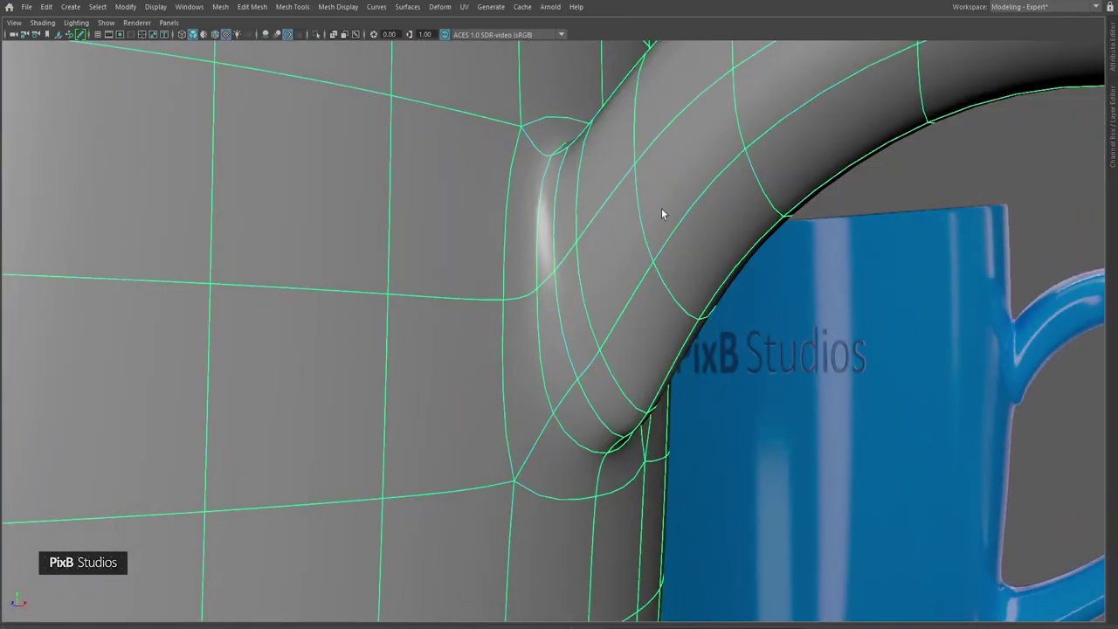
- Clear the selection and examine the smoothed mug around the handle from several angles
{"action": "scroll", "coordinate": [630, 225], "scroll_direction": "down", "scroll_amount": 6}
{"action": "left_click", "coordinate": [741, 111]}
{"action": "scroll", "coordinate": [629, 200], "scroll_direction": "down", "scroll_amount": 2}
{"action": "left_click_drag", "start_coordinate": [629, 200], "coordinate": [618, 251], "text": "alt"}
{"action": "scroll", "coordinate": [619, 251], "scroll_direction": "down", "scroll_amount": 5}
{"action": "middle_click_drag", "start_coordinate": [619, 251], "coordinate": [638, 268], "text": "alt"}
{"action": "left_click_drag", "start_coordinate": [638, 268], "coordinate": [521, 227], "text": "alt"}
{"action": "scroll", "coordinate": [622, 319], "scroll_direction": "up", "scroll_amount": 9}
- Turn off smoothing, lower the side corner vertices at the upper junction's underside and scale them closer together
{"action": "left_click", "coordinate": [644, 381]}
{"action": "scroll", "coordinate": [654, 390], "scroll_direction": "up", "scroll_amount": 3}
{"action": "left_click_drag", "start_coordinate": [654, 391], "coordinate": [606, 341], "text": "alt"}
{"action": "key", "text": "1"}
{"action": "right_click_drag", "start_coordinate": [584, 294], "coordinate": [507, 256]}
{"action": "scroll", "coordinate": [631, 374], "scroll_direction": "up", "scroll_amount": 3}
{"action": "left_click_drag", "start_coordinate": [647, 410], "coordinate": [675, 342], "text": "alt"}
{"action": "scroll", "coordinate": [631, 373], "scroll_direction": "up", "scroll_amount": 2}
{"action": "left_click_drag", "start_coordinate": [684, 380], "coordinate": [559, 365], "text": "alt"}
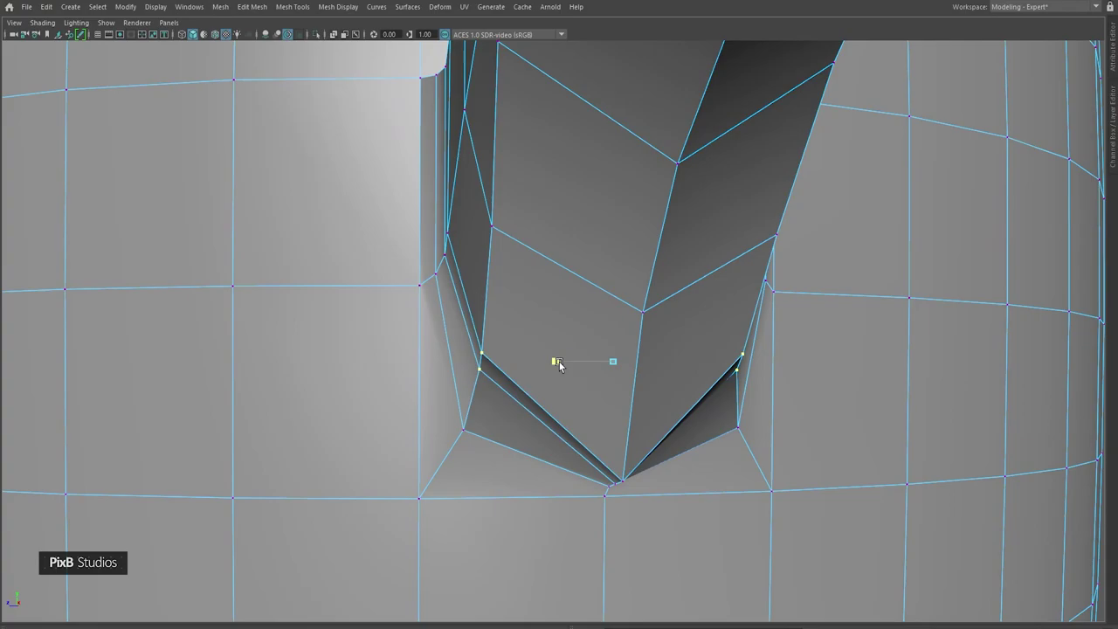
{"action": "left_click_drag", "start_coordinate": [616, 309], "coordinate": [615, 339]}
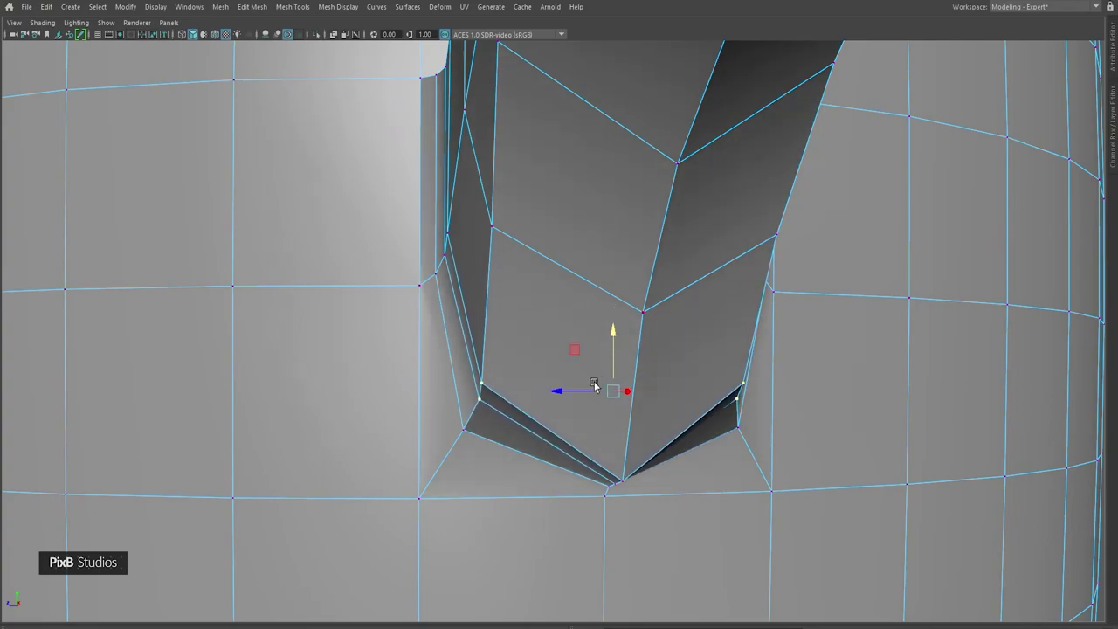
{"action": "left_click_drag", "start_coordinate": [587, 393], "coordinate": [590, 393]}
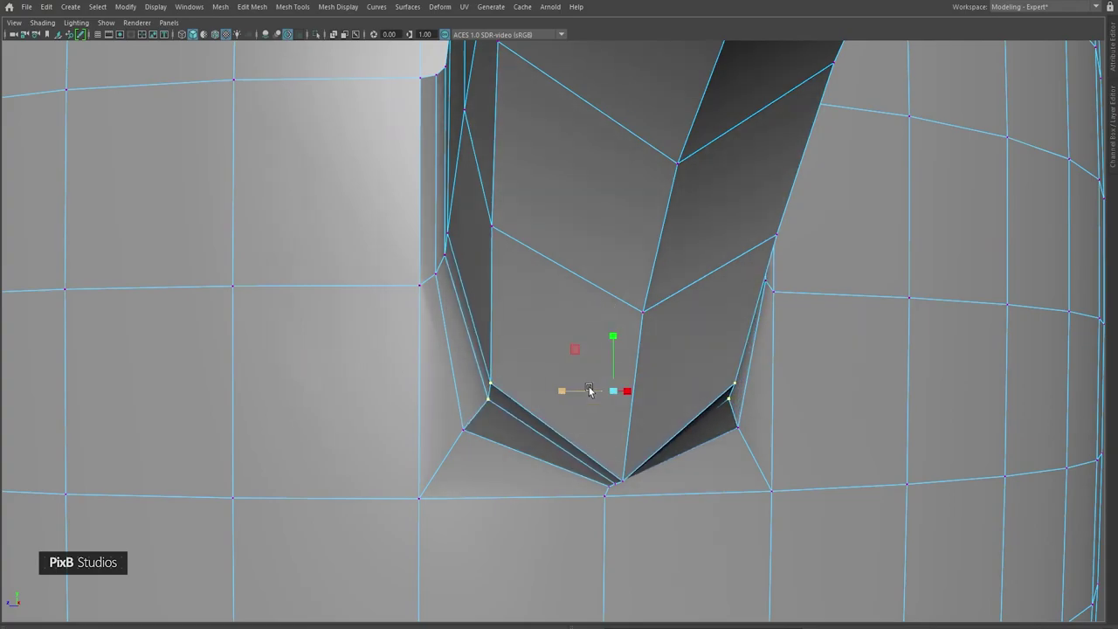
- Preview the mug smoothed, clear the selection and inspect its overall shape and interior
{"action": "key", "text": "3"}
{"action": "right_click_drag", "start_coordinate": [588, 365], "coordinate": [606, 277]}
{"action": "scroll", "coordinate": [605, 277], "scroll_direction": "down", "scroll_amount": 6}
{"action": "scroll", "coordinate": [605, 277], "scroll_direction": "down", "scroll_amount": 8}
{"action": "left_click", "coordinate": [801, 171]}
{"action": "left_click_drag", "start_coordinate": [579, 195], "coordinate": [531, 278], "text": "alt"}
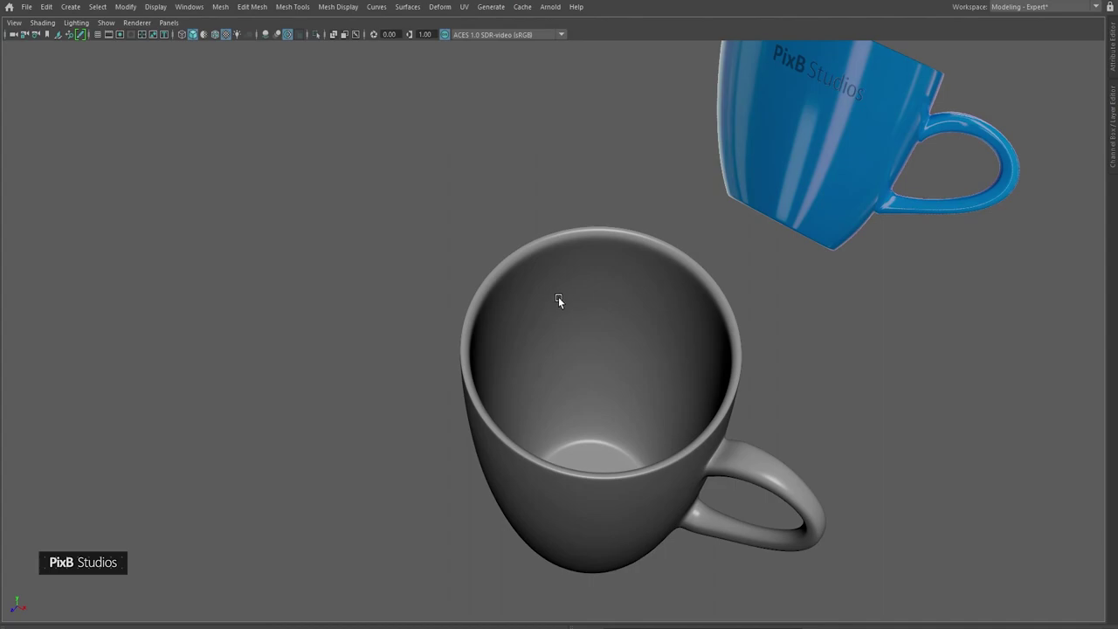
{"action": "right_click_drag", "start_coordinate": [464, 240], "coordinate": [701, 387], "text": "alt"}
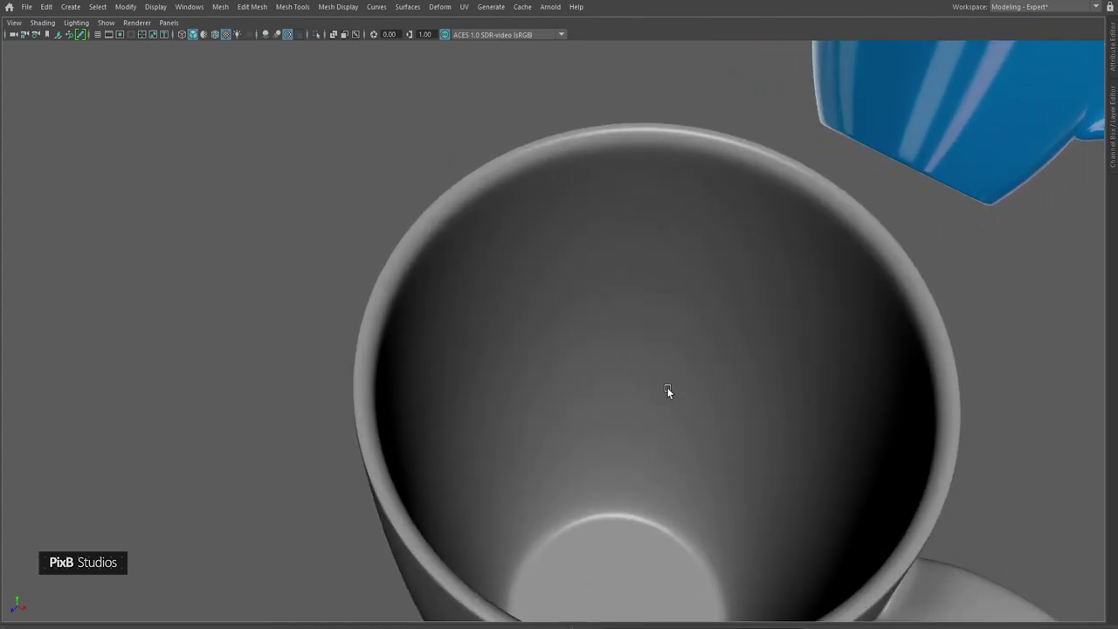
{"action": "left_click_drag", "start_coordinate": [670, 392], "coordinate": [674, 324], "text": "alt"}
- Select the ring of inner wall faces just below the mug's rim and duplicate it as a separate mesh
{"action": "left_click", "coordinate": [672, 274]}
{"action": "left_click_drag", "start_coordinate": [672, 274], "coordinate": [649, 238], "text": "alt"}
{"action": "middle_click_drag", "start_coordinate": [601, 203], "coordinate": [623, 275], "text": "alt"}
{"action": "right_click_drag", "start_coordinate": [623, 275], "coordinate": [726, 393], "text": "alt"}
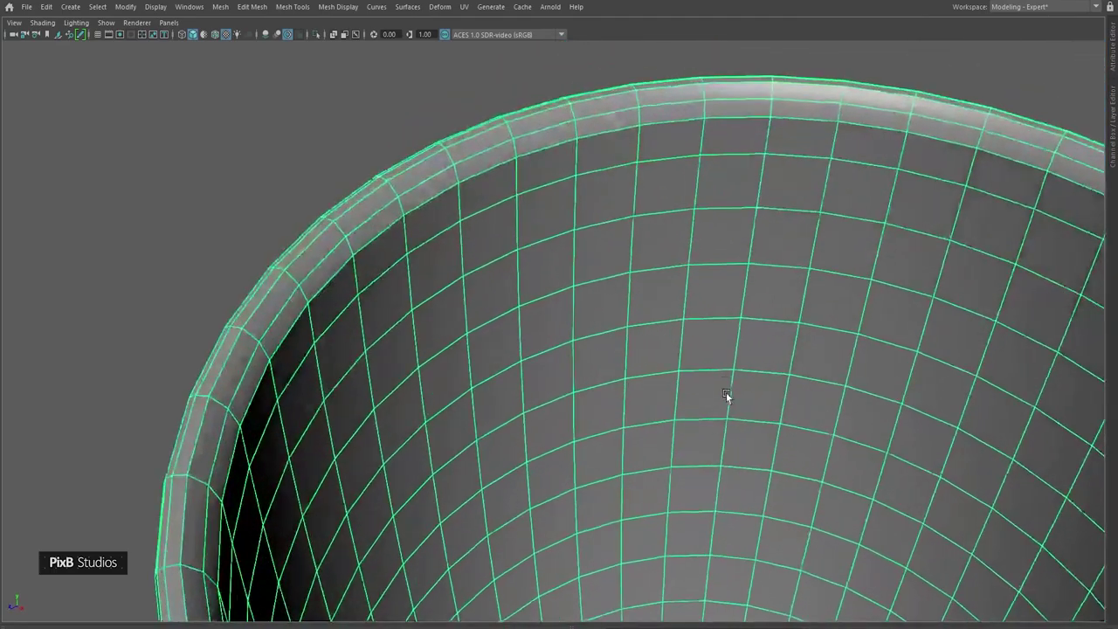
{"action": "middle_click_drag", "start_coordinate": [667, 251], "coordinate": [611, 210], "text": "alt"}
{"action": "right_click", "coordinate": [607, 181]}
{"action": "right_click_drag", "start_coordinate": [609, 185], "coordinate": [599, 216]}
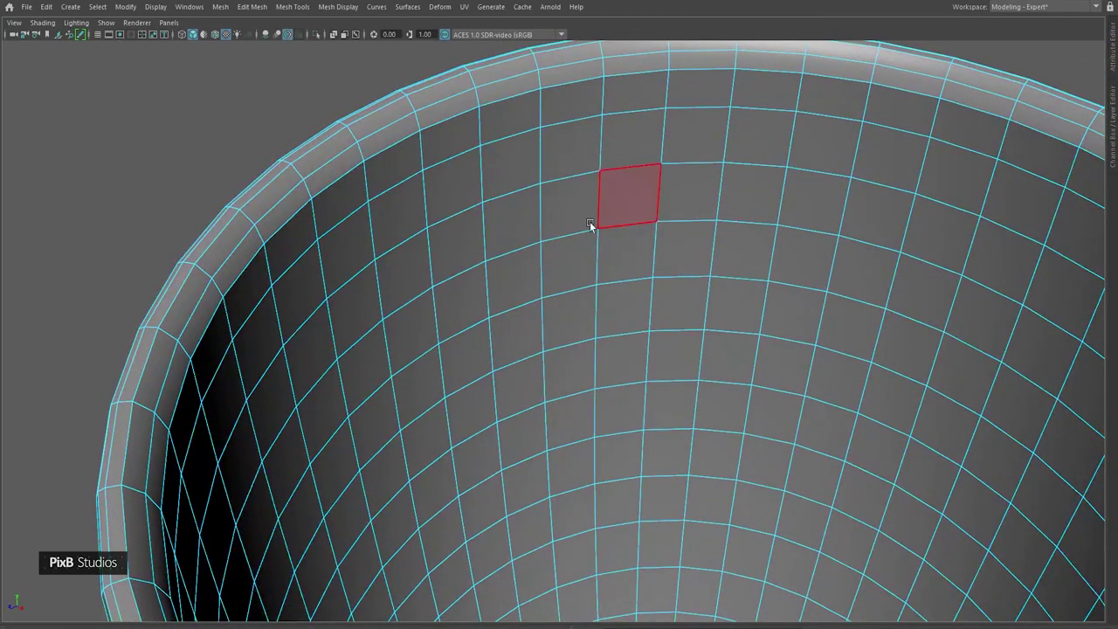
{"action": "left_click", "coordinate": [506, 155]}
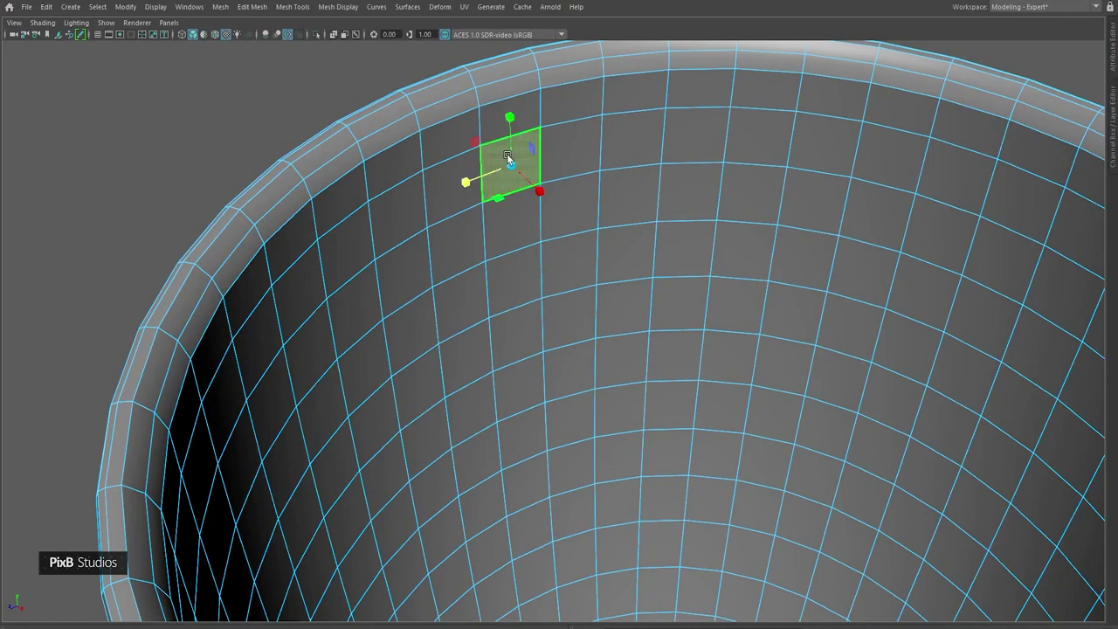
{"action": "double_click", "coordinate": [573, 145]}
{"action": "right_click_drag", "start_coordinate": [572, 142], "coordinate": [569, 365], "text": "shift"}
{"action": "right_click_drag", "start_coordinate": [490, 199], "coordinate": [652, 123]}
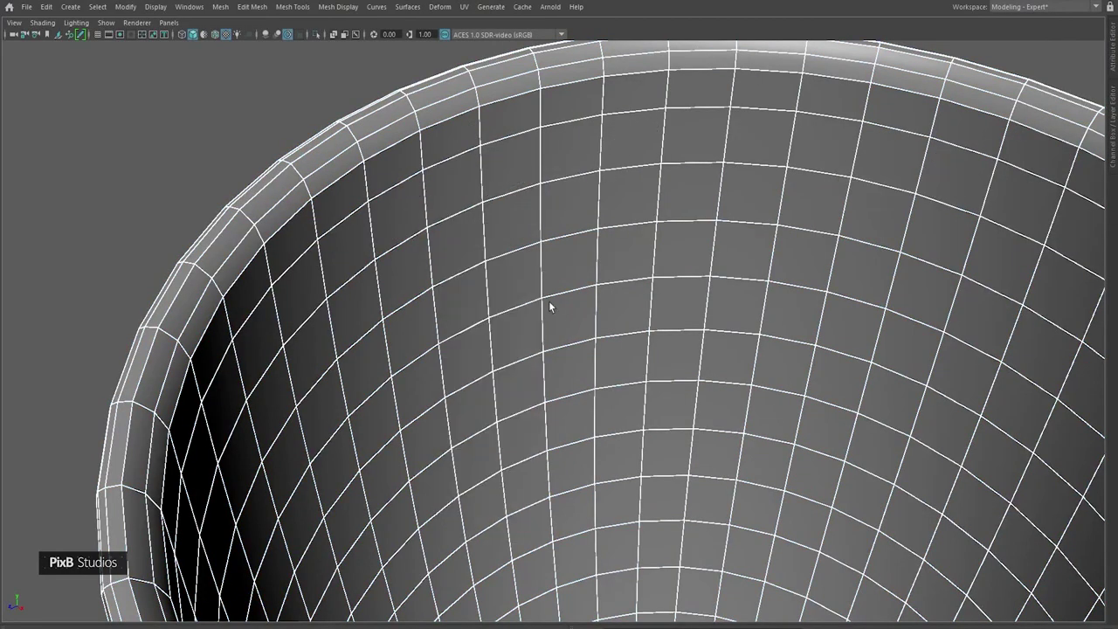
{"action": "left_click", "coordinate": [660, 403], "text": "ctrl"}
- Extrude the upper edge loop of the duplicated face ring and scale it inward
{"action": "scroll", "coordinate": [591, 330], "scroll_direction": "down", "scroll_amount": 5}
{"action": "middle_click_drag", "start_coordinate": [591, 330], "coordinate": [548, 271], "text": "alt"}
{"action": "right_click_drag", "start_coordinate": [368, 86], "coordinate": [369, 32]}
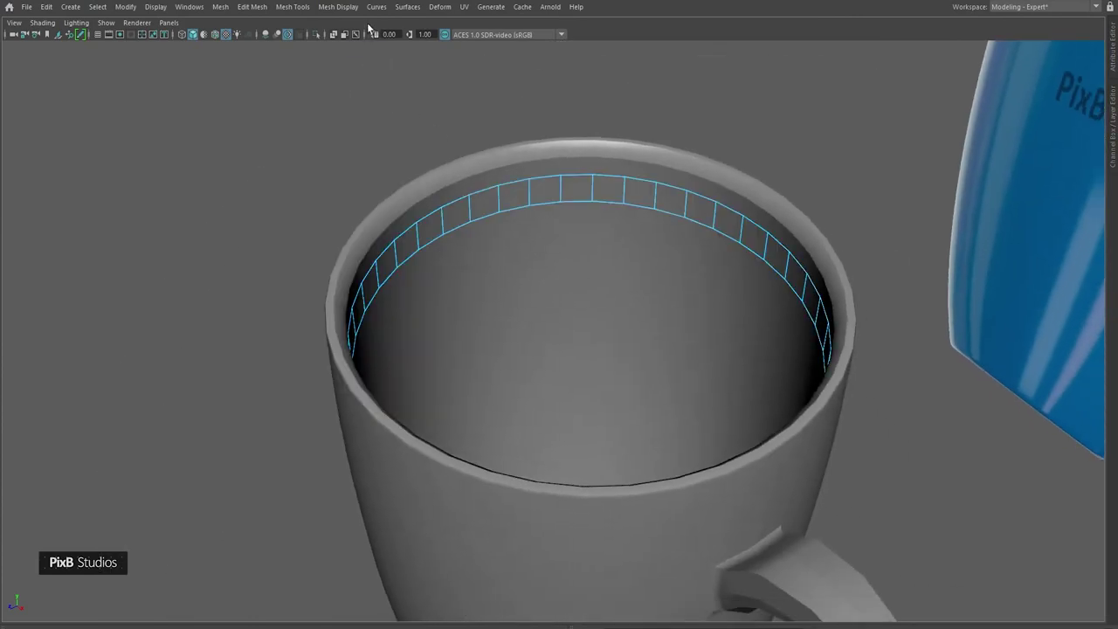
{"action": "left_click", "coordinate": [452, 203]}
{"action": "double_click", "coordinate": [452, 204]}
{"action": "middle_click_drag", "start_coordinate": [473, 221], "coordinate": [458, 153], "text": "alt"}
{"action": "left_click_drag", "start_coordinate": [459, 146], "coordinate": [453, 163], "text": "alt"}
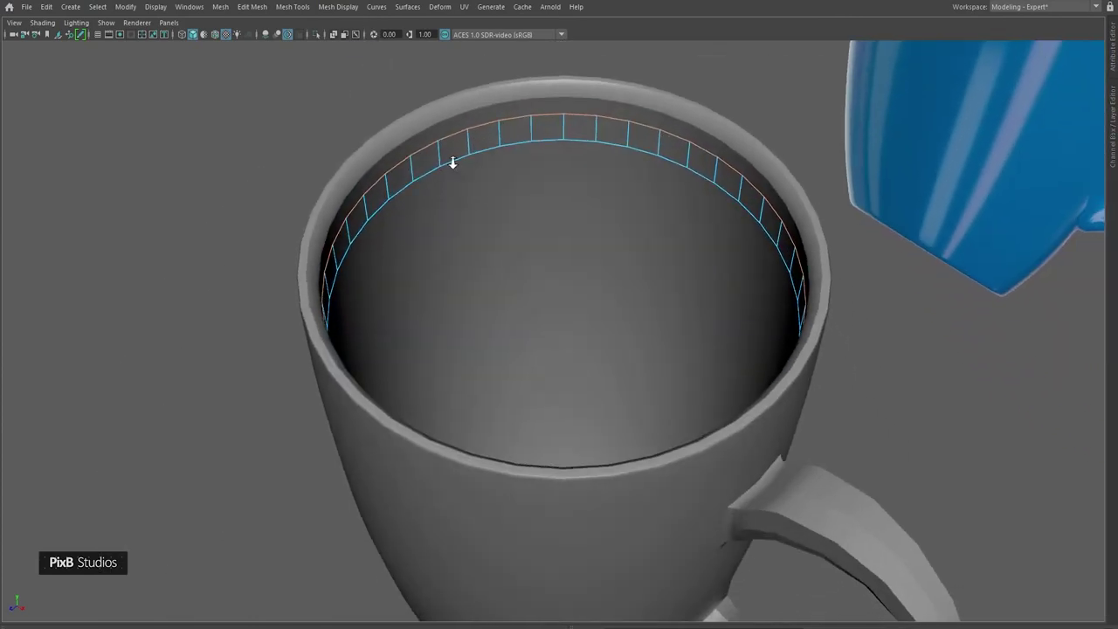
{"action": "scroll", "coordinate": [453, 162], "scroll_direction": "up", "scroll_amount": 3}
{"action": "middle_click_drag", "start_coordinate": [472, 185], "coordinate": [475, 241], "text": "alt"}
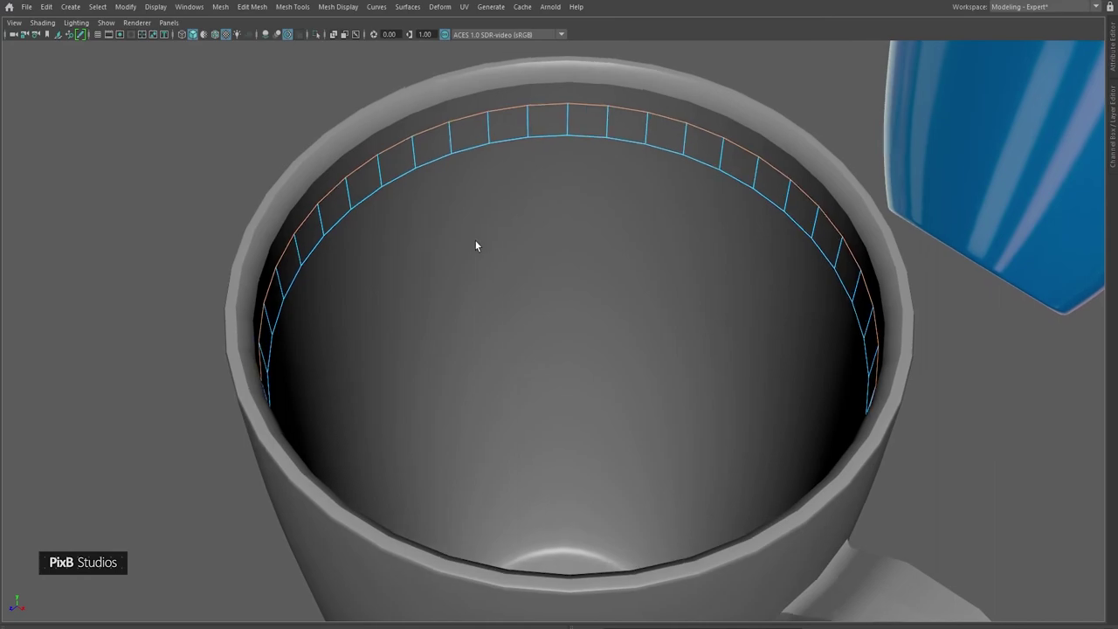
{"action": "key", "text": "ctrl+e"}
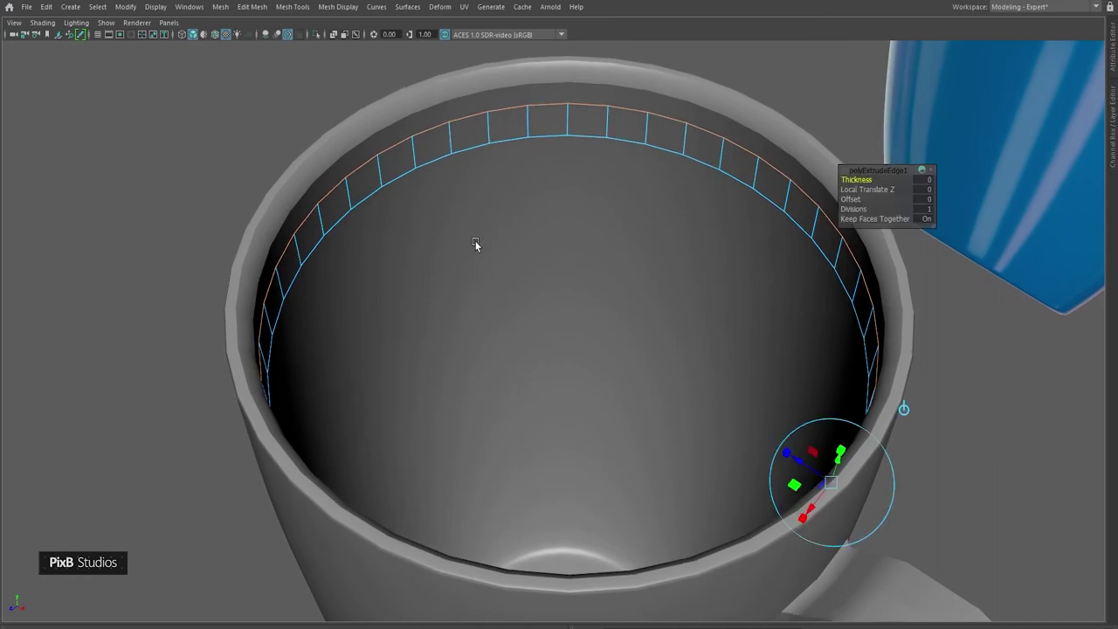
{"action": "key", "text": "r"}
{"action": "left_click_drag", "start_coordinate": [568, 305], "coordinate": [510, 288]}
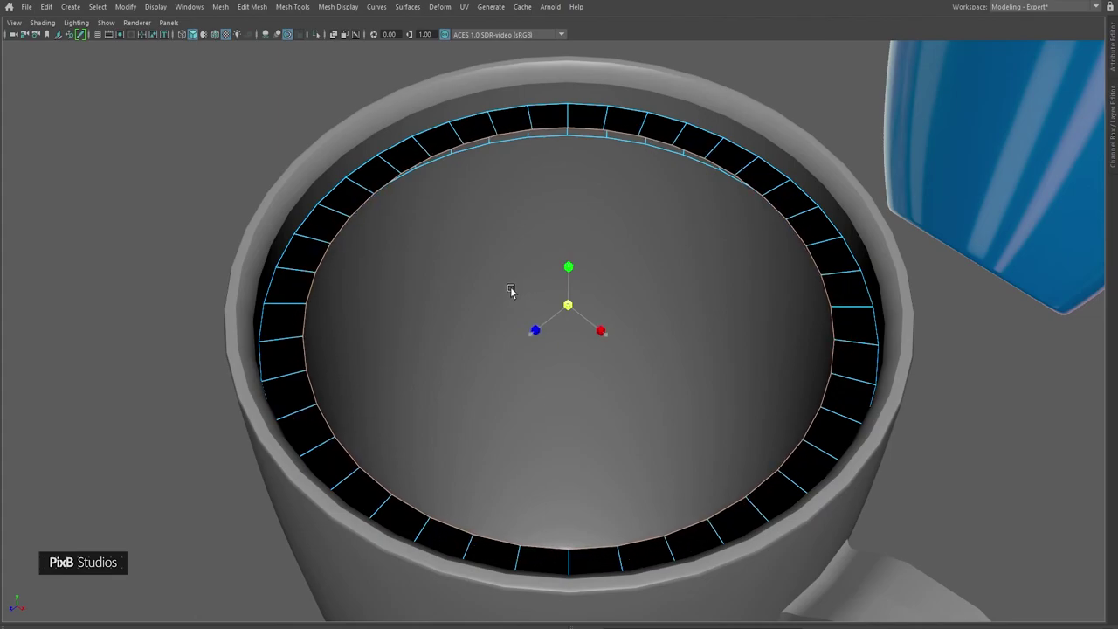
- Extrude the duplicated ring's inner edge loop repeatedly, scaling each new loop inward until only a small central hole remains
{"action": "key", "text": "ctrl+e"}
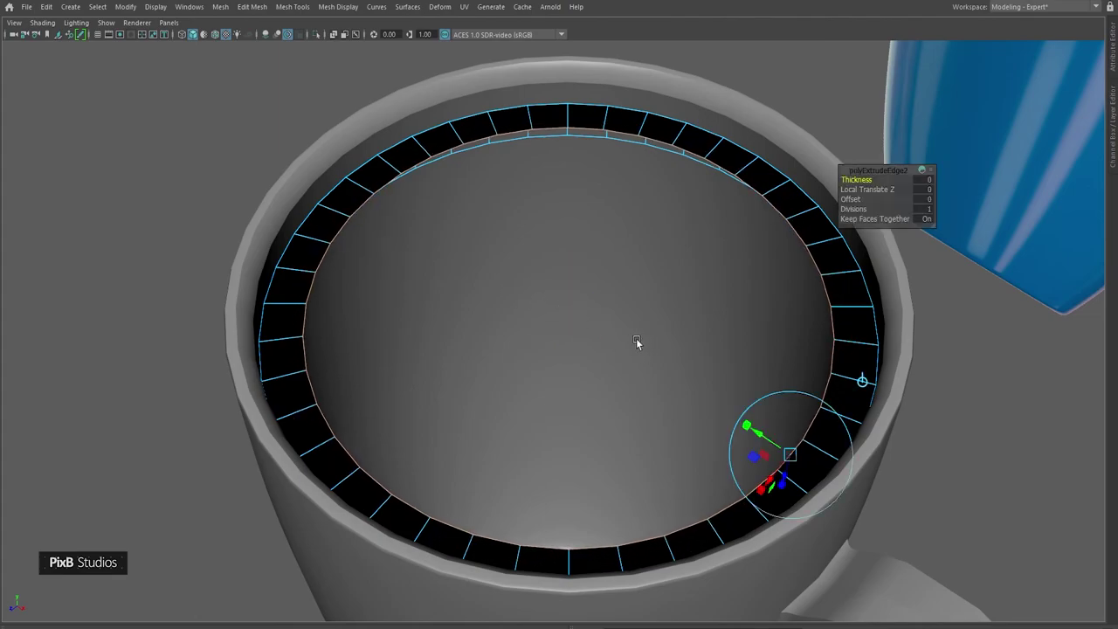
{"action": "left_click_drag", "start_coordinate": [567, 305], "coordinate": [499, 289]}
{"action": "key", "text": "ctrl+e"}
{"action": "left_click_drag", "start_coordinate": [567, 305], "coordinate": [498, 298]}
{"action": "key", "text": "ctrl+e"}
{"action": "key", "text": "r"}
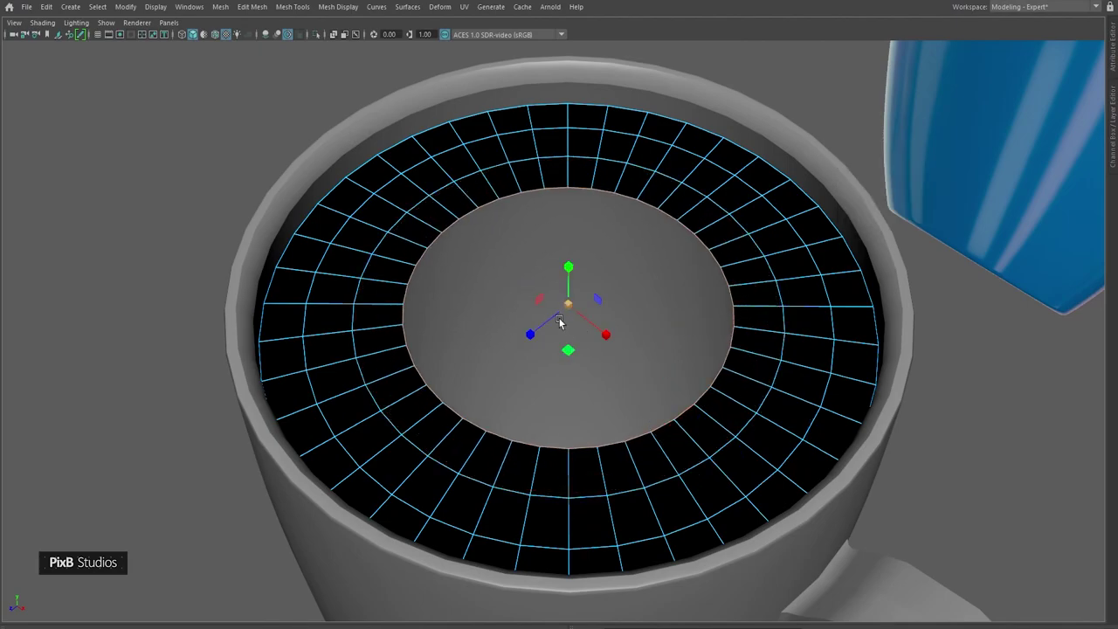
{"action": "left_click_drag", "start_coordinate": [566, 308], "coordinate": [499, 292]}
{"action": "key", "text": "ctrl+e"}
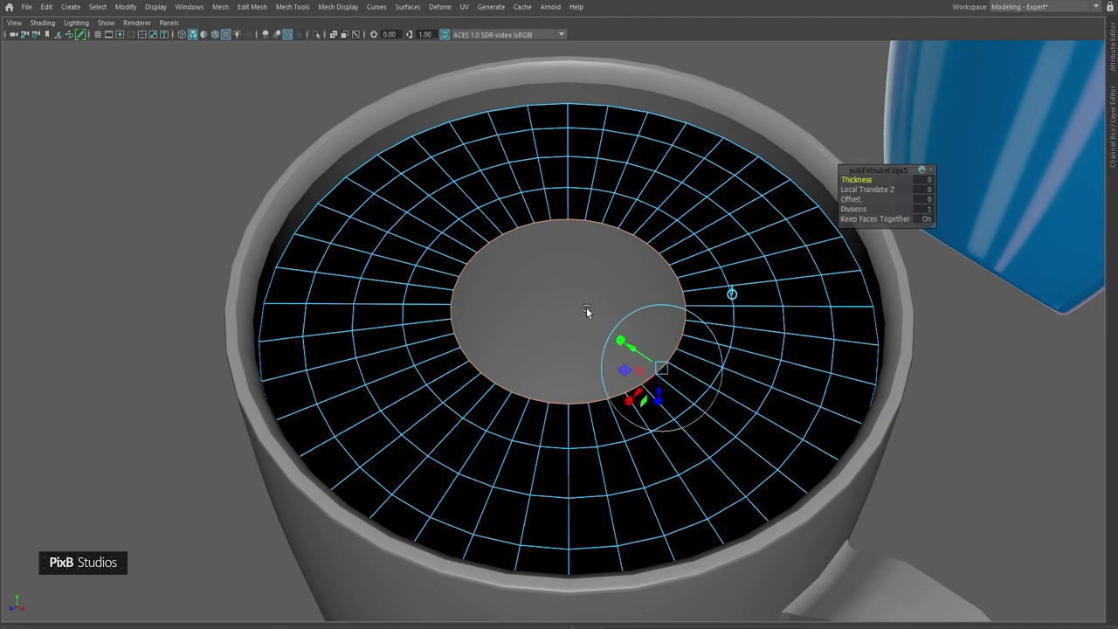
{"action": "left_click_drag", "start_coordinate": [569, 307], "coordinate": [501, 288]}
{"action": "key", "text": "ctrl+e"}
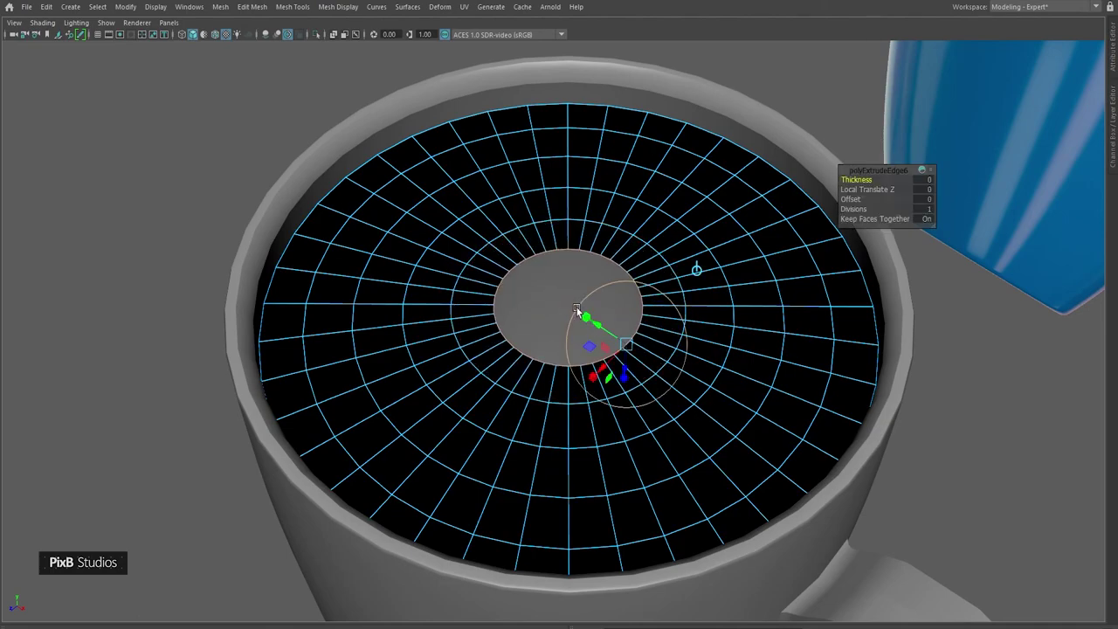
{"action": "left_click_drag", "start_coordinate": [569, 307], "coordinate": [528, 294]}
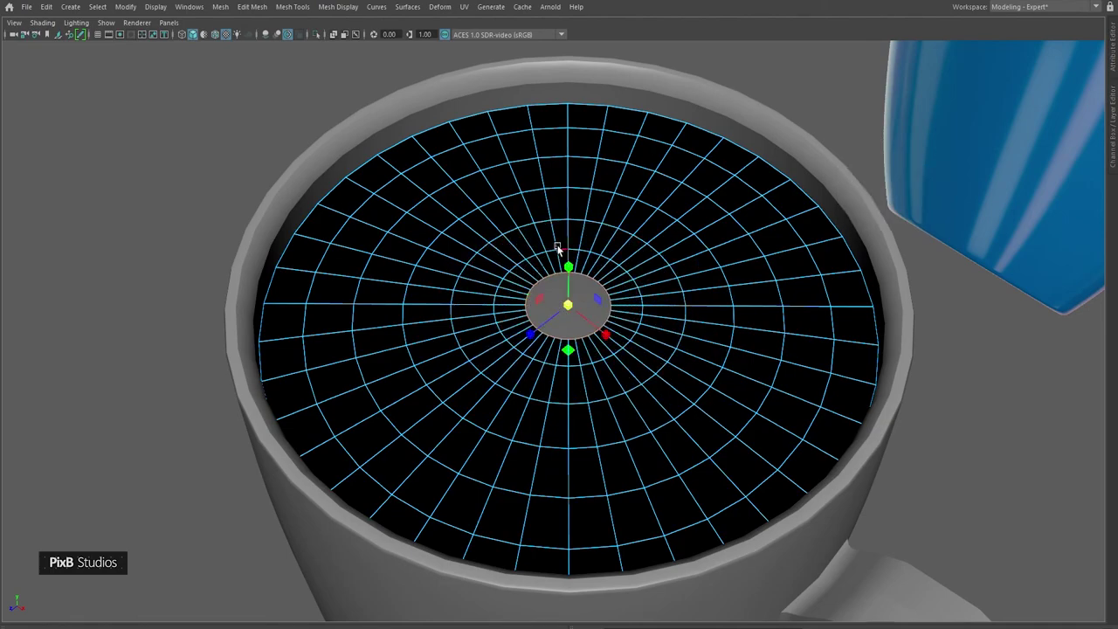
- Merge the innermost edge loop to its centre to close the liquid surface and reverse the surface's normals
{"action": "right_click_drag", "start_coordinate": [549, 250], "coordinate": [543, 165], "text": "shift"}
{"action": "right_click_drag", "start_coordinate": [560, 219], "coordinate": [619, 197]}
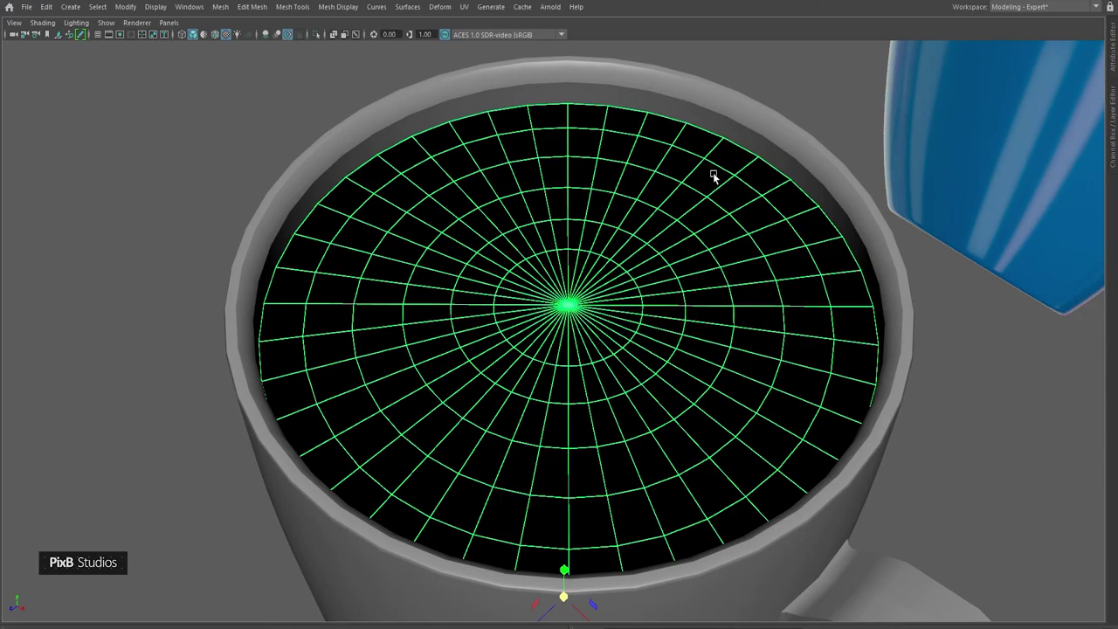
{"action": "left_click_drag", "start_coordinate": [714, 255], "coordinate": [701, 247], "text": "alt"}
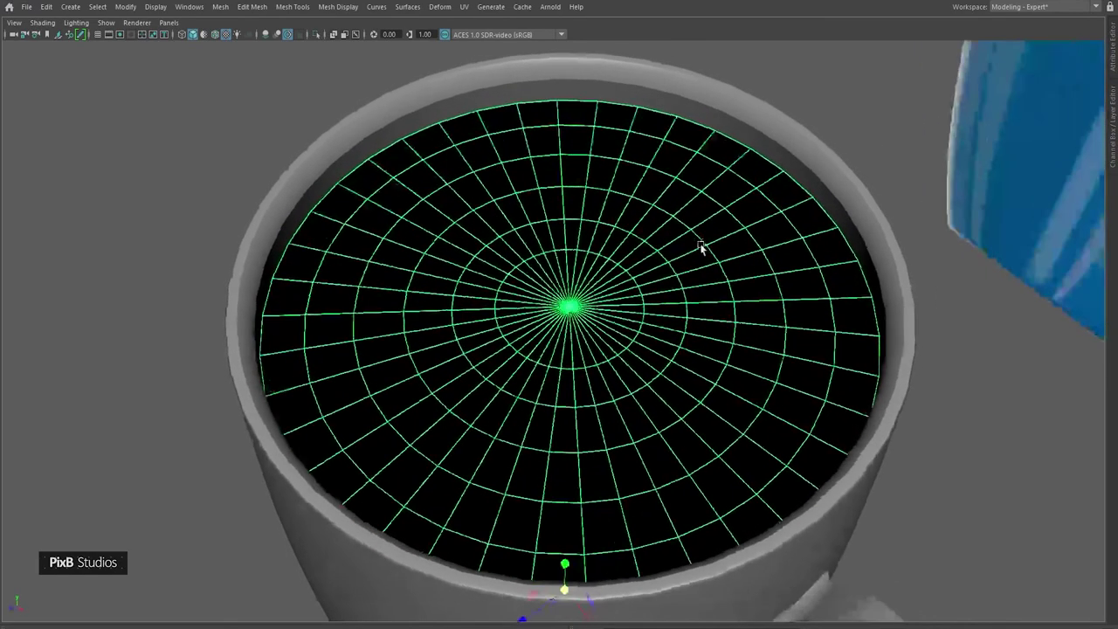
{"action": "left_click", "coordinate": [347, 14]}
{"action": "left_click", "coordinate": [361, 63]}
{"action": "right_click_drag", "start_coordinate": [512, 211], "coordinate": [593, 190]}
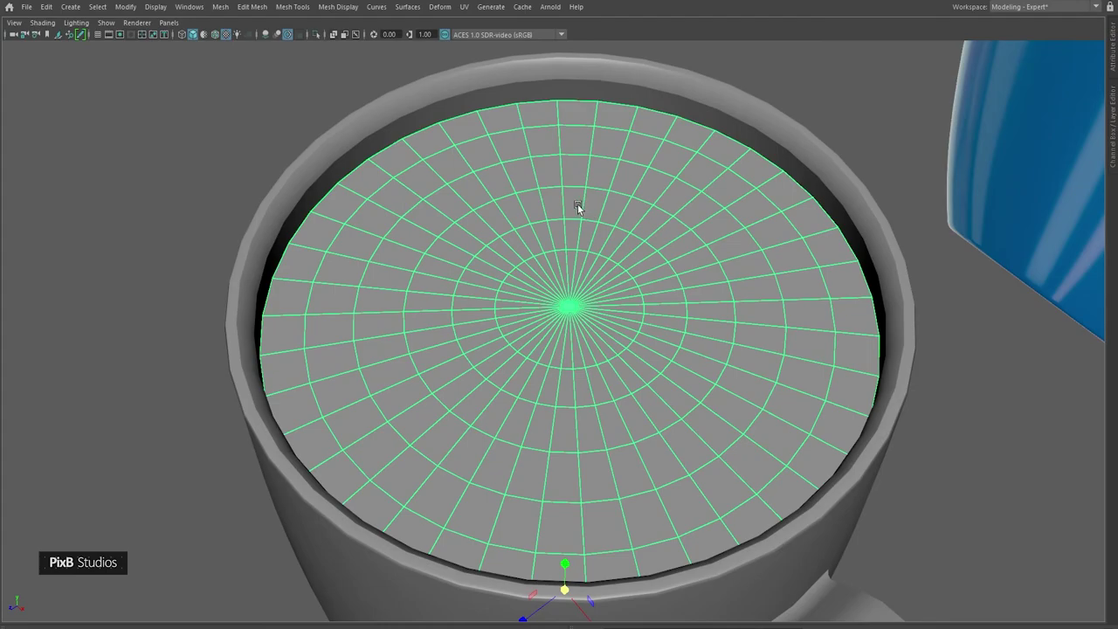
- Bevel the liquid surface's outer edge loop with a fraction of 0.303 and one segment
{"action": "mouse_move", "coordinate": [575, 206]}
{"action": "left_mouse_down", "text": "alt"}
{"action": "mouse_move", "coordinate": [592, 200]}
{"action": "mouse_move", "coordinate": [573, 194]}
{"action": "left_mouse_up", "text": "alt"}
{"action": "scroll", "coordinate": [559, 190], "scroll_direction": "up", "scroll_amount": 3}
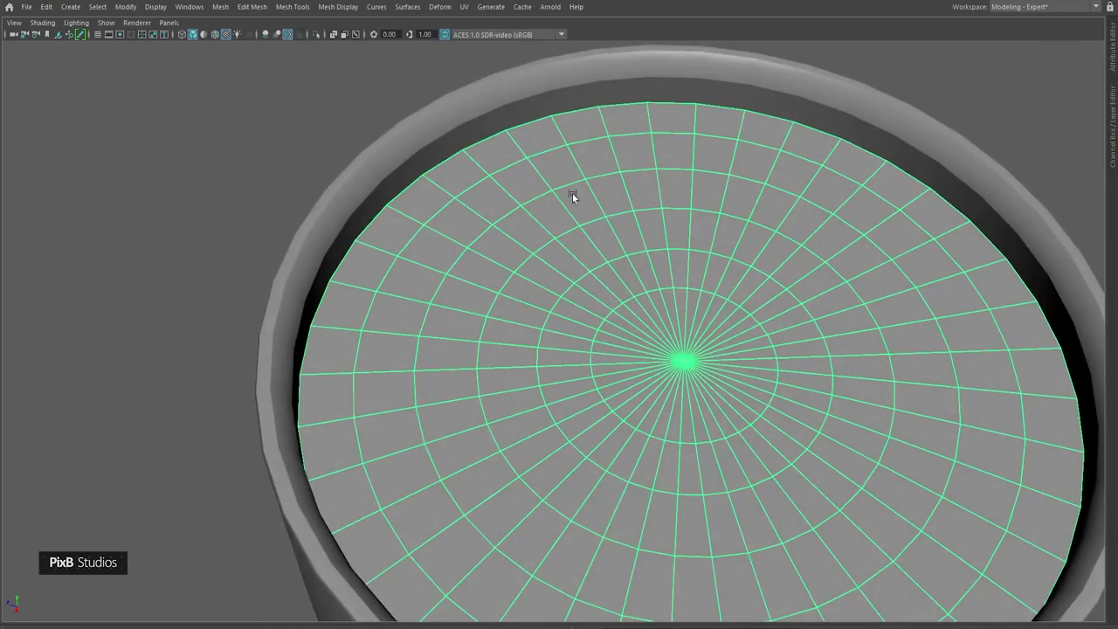
{"action": "right_click_drag", "start_coordinate": [571, 194], "coordinate": [564, 123]}
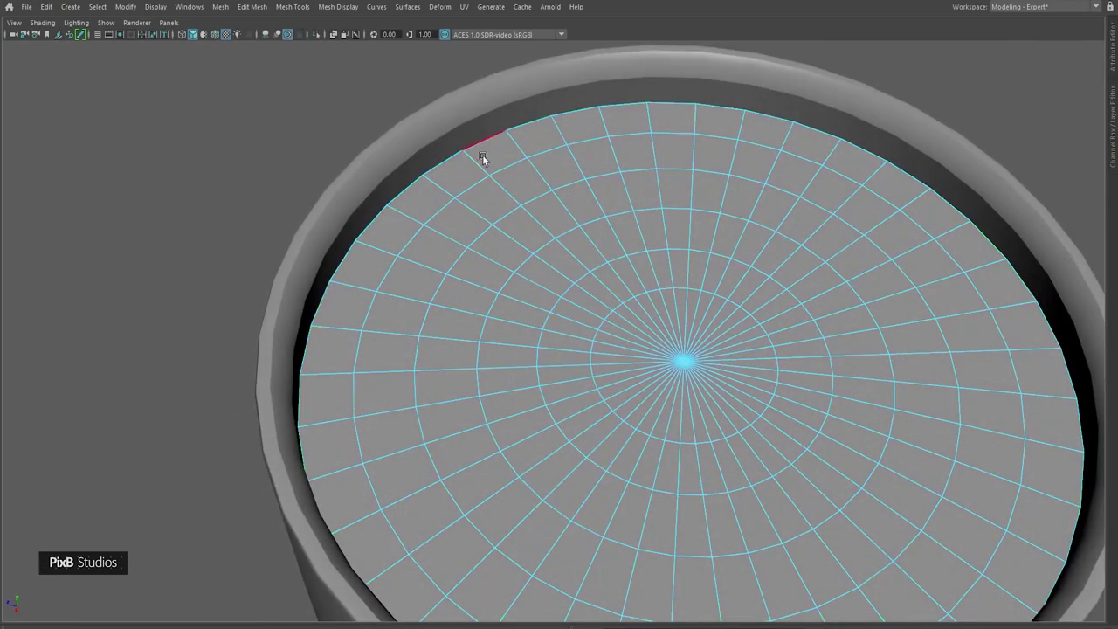
{"action": "double_click", "coordinate": [452, 156]}
{"action": "left_click_drag", "start_coordinate": [434, 140], "coordinate": [498, 189], "text": "alt"}
{"action": "scroll", "coordinate": [498, 188], "scroll_direction": "up", "scroll_amount": 2}
{"action": "middle_click_drag", "start_coordinate": [522, 214], "coordinate": [511, 169], "text": "alt"}
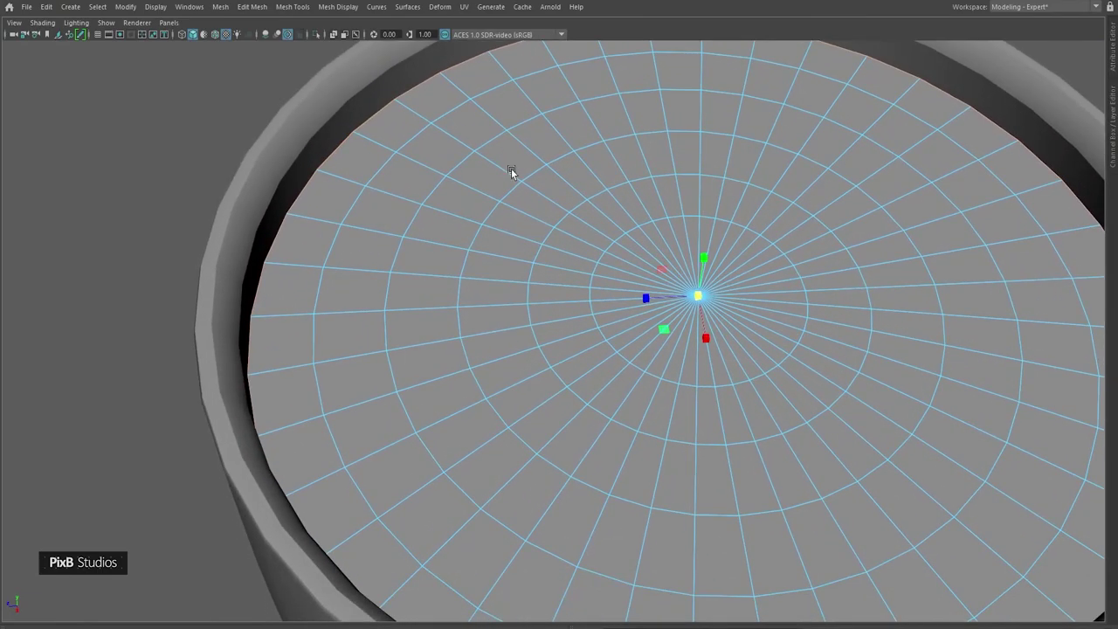
{"action": "key", "text": "ctrl+b"}
{"action": "middle_click_drag", "start_coordinate": [612, 183], "coordinate": [524, 190]}
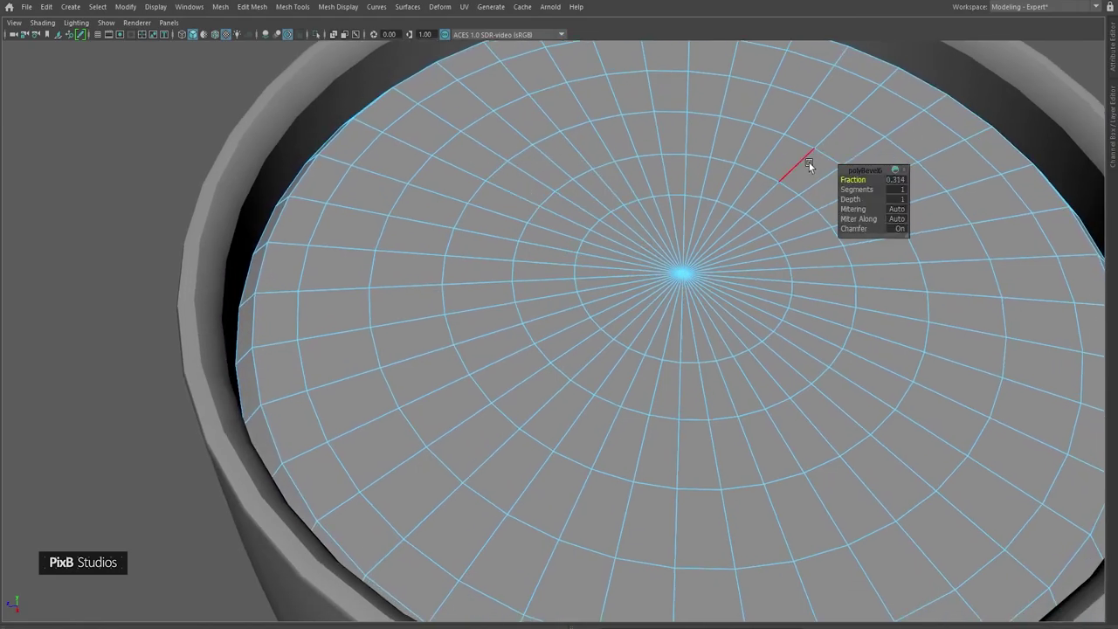
{"action": "left_click_drag", "start_coordinate": [860, 180], "coordinate": [836, 177]}
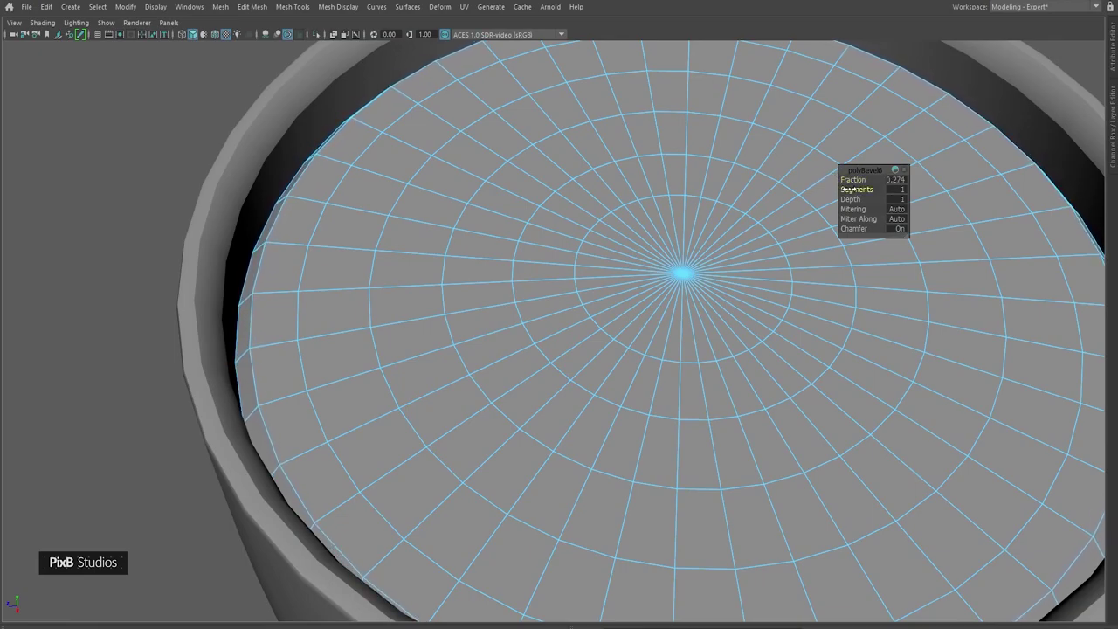
{"action": "left_click_drag", "start_coordinate": [852, 188], "coordinate": [874, 181]}
{"action": "key", "text": "ctrl+z"}
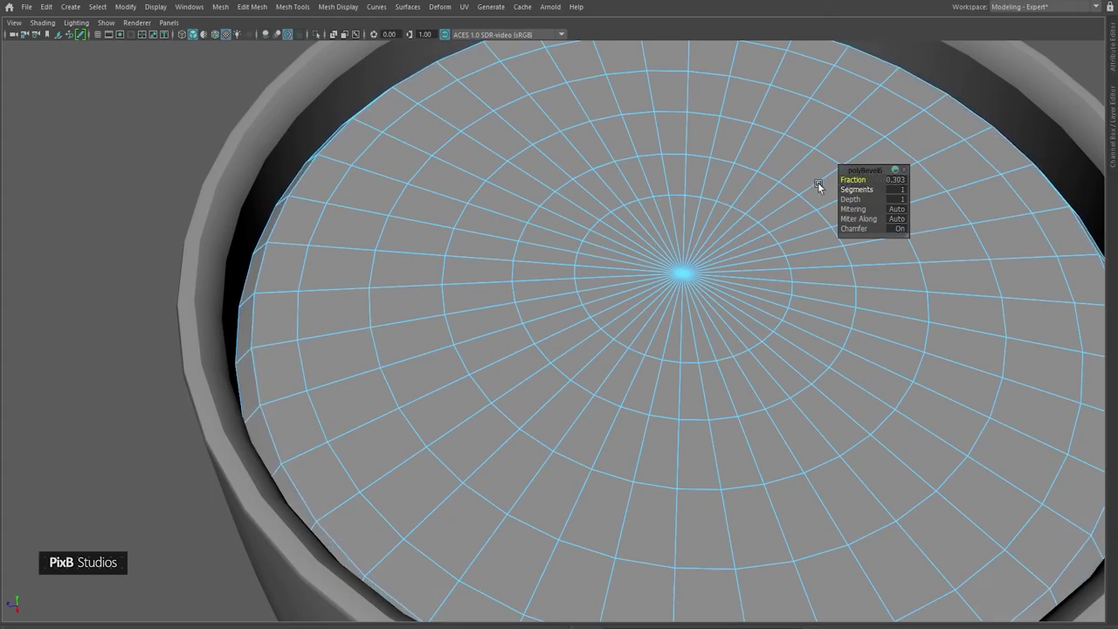
- Raise the first full edge loop inside the liquid surface's bevelled border slightly
{"action": "middle_click_drag", "start_coordinate": [583, 187], "coordinate": [598, 194], "text": "alt"}
{"action": "left_click_drag", "start_coordinate": [598, 191], "coordinate": [578, 177], "text": "alt"}
{"action": "double_click", "coordinate": [343, 191]}
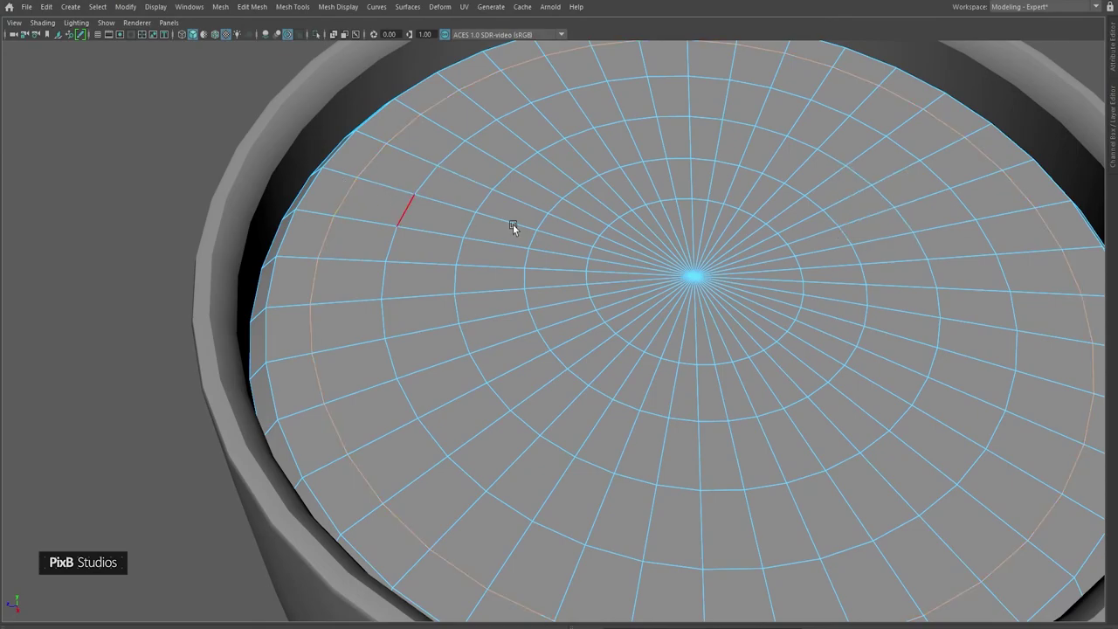
{"action": "middle_click_drag", "start_coordinate": [641, 262], "coordinate": [557, 234], "text": "alt"}
{"action": "left_click_drag", "start_coordinate": [557, 234], "coordinate": [601, 182], "text": "alt"}
{"action": "key", "text": "w"}
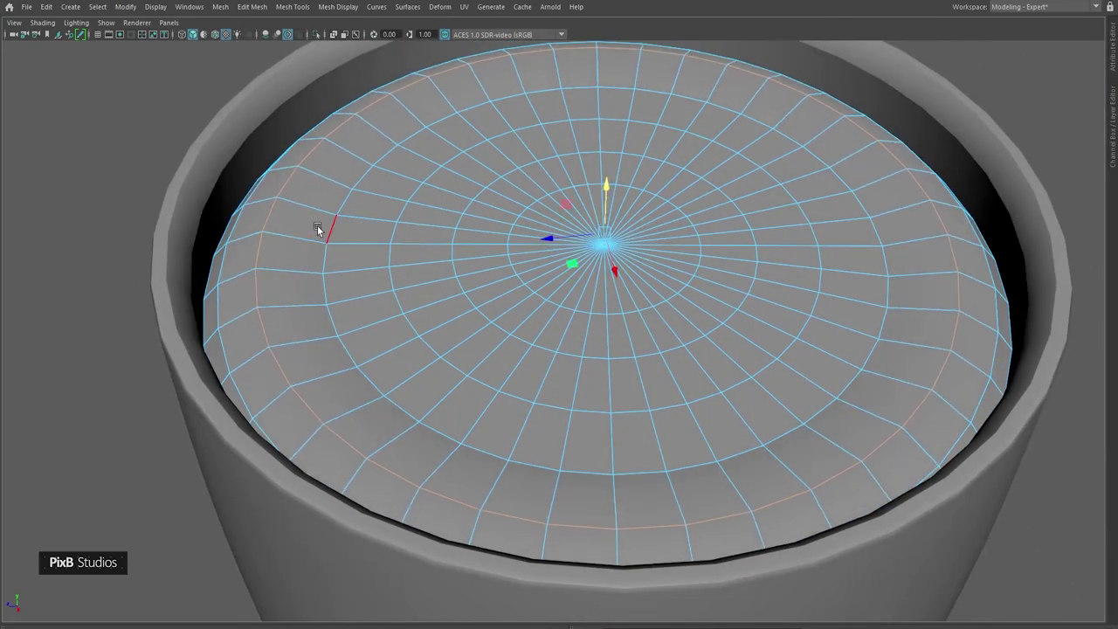
- Bevel the next inner edge loop, and lower and slightly widen the loop outside it to soften the liquid's edge
{"action": "double_click", "coordinate": [331, 228]}
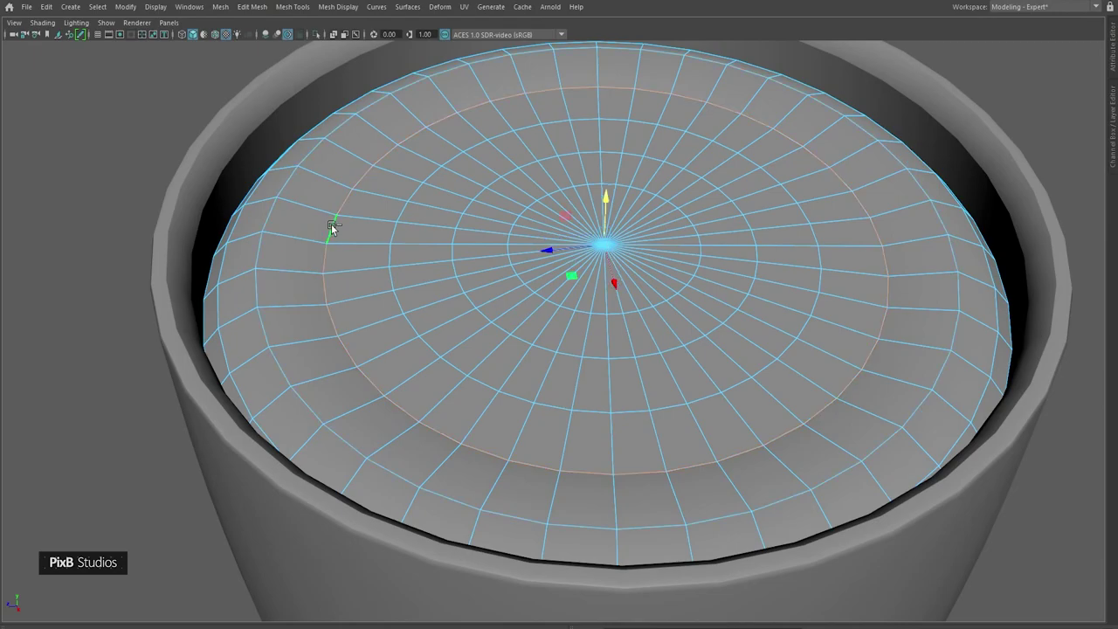
{"action": "key", "text": "ctrl+b"}
{"action": "left_click_drag", "start_coordinate": [341, 244], "coordinate": [328, 193], "text": "alt"}
{"action": "left_click", "coordinate": [274, 197]}
{"action": "double_click", "coordinate": [275, 197]}
{"action": "key", "text": "w"}
{"action": "left_click_drag", "start_coordinate": [618, 183], "coordinate": [614, 188]}
{"action": "key", "text": "r"}
{"action": "left_click_drag", "start_coordinate": [615, 246], "coordinate": [624, 246]}
{"action": "key", "text": "w"}
{"action": "left_click_drag", "start_coordinate": [615, 202], "coordinate": [615, 205]}
- Preview the liquid surface smoothed and examine the filled mug from several angles
{"action": "right_click_drag", "start_coordinate": [603, 219], "coordinate": [933, 59]}
{"action": "scroll", "coordinate": [902, 117], "scroll_direction": "down", "scroll_amount": 4}
{"action": "scroll", "coordinate": [901, 117], "scroll_direction": "down", "scroll_amount": 2}
{"action": "left_click", "coordinate": [865, 125]}
{"action": "left_click_drag", "start_coordinate": [862, 124], "coordinate": [641, 195], "text": "alt"}
{"action": "left_click", "coordinate": [641, 194]}
{"action": "key", "text": "3"}
{"action": "left_click", "coordinate": [706, 148]}
{"action": "left_click_drag", "start_coordinate": [761, 189], "coordinate": [677, 271], "text": "alt"}
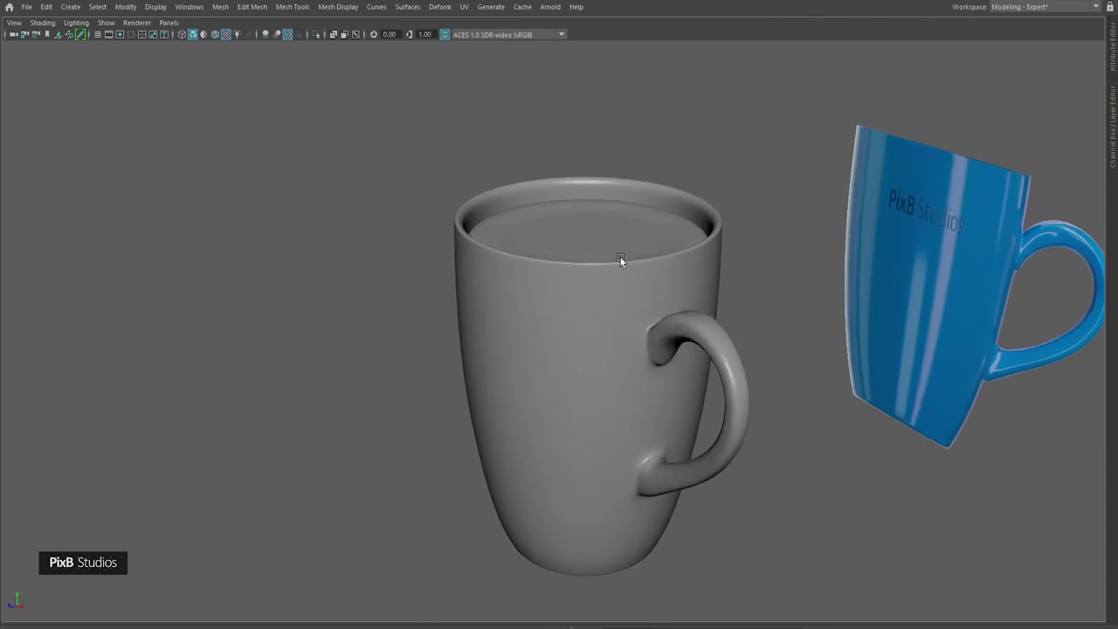
{"action": "left_click_drag", "start_coordinate": [554, 178], "coordinate": [591, 227], "text": "alt"}
{"action": "middle_click_drag", "start_coordinate": [591, 227], "coordinate": [600, 257], "text": "alt"}
{"action": "right_click_drag", "start_coordinate": [519, 211], "coordinate": [554, 188], "text": "alt"}
{"action": "left_click_drag", "start_coordinate": [554, 188], "coordinate": [532, 206], "text": "alt"}
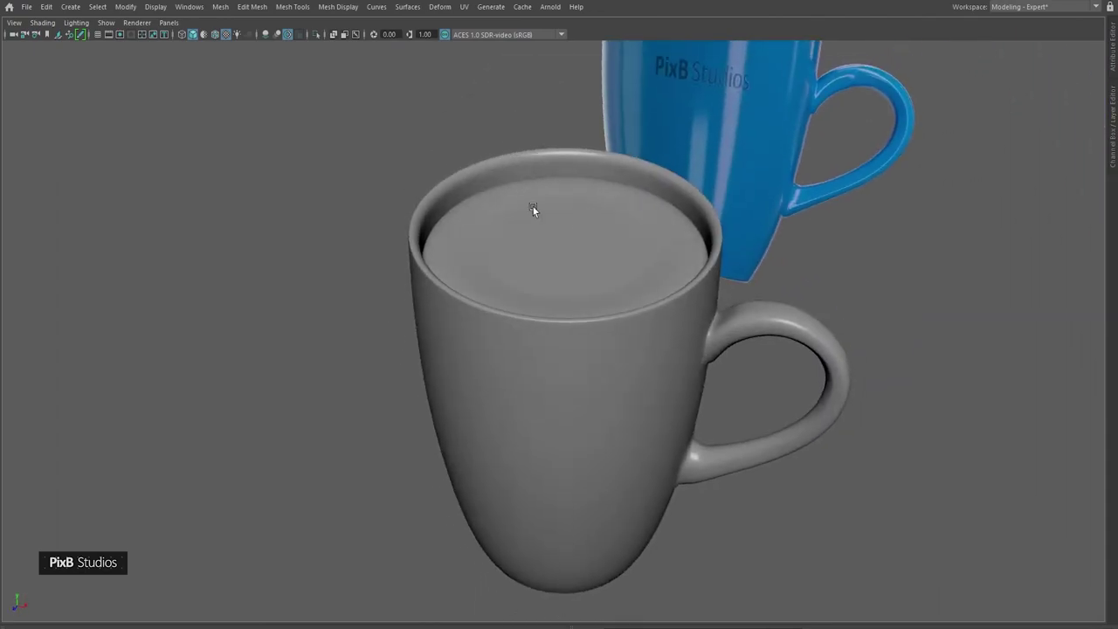
- Show the wireframe on the shaded model, turn off the mug's smoothing and switch to the front view of the handle
{"action": "left_click", "coordinate": [212, 36]}
{"action": "mouse_move", "coordinate": [352, 212]}
{"action": "left_mouse_down", "text": "alt"}
{"action": "mouse_move", "coordinate": [460, 182]}
{"action": "mouse_move", "coordinate": [344, 166]}
{"action": "mouse_move", "coordinate": [422, 155]}
{"action": "mouse_move", "coordinate": [332, 175]}
{"action": "mouse_move", "coordinate": [492, 194]}
{"action": "left_mouse_up", "text": "alt"}
{"action": "left_click", "coordinate": [453, 191]}
{"action": "key", "text": "1"}
{"action": "middle_click_drag", "start_coordinate": [492, 194], "coordinate": [454, 157], "text": "alt"}
{"action": "right_click_drag", "start_coordinate": [531, 117], "coordinate": [615, 216], "text": "alt"}
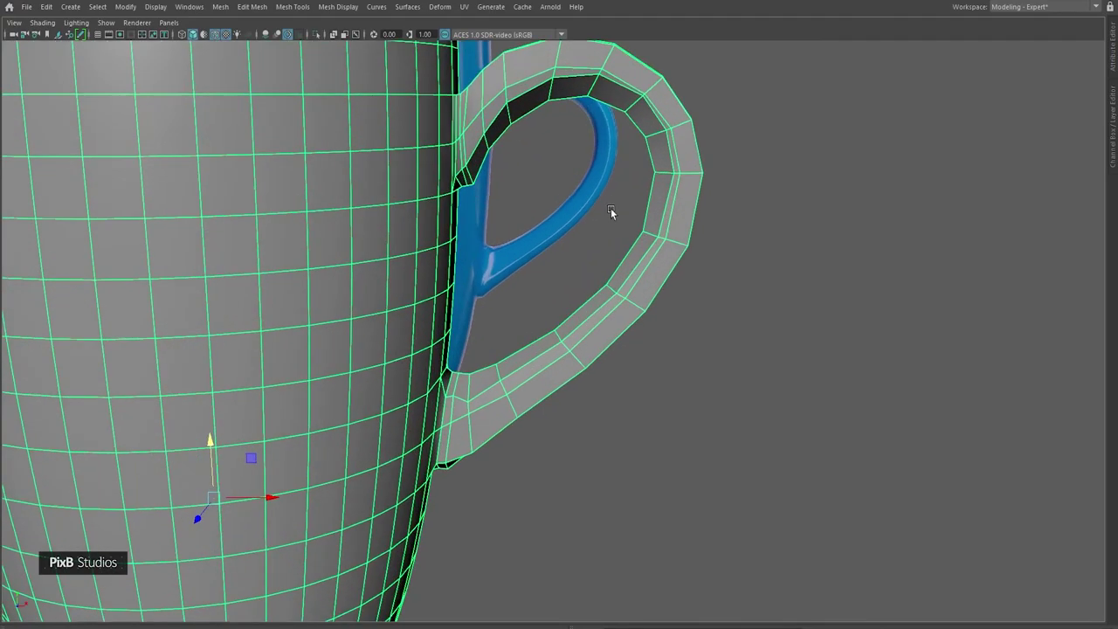
{"action": "middle_click_drag", "start_coordinate": [615, 216], "coordinate": [617, 207], "text": "alt"}
{"action": "key", "text": "space"}
{"action": "left_click_drag", "start_coordinate": [465, 161], "coordinate": [484, 195]}
{"action": "middle_click_drag", "start_coordinate": [791, 298], "coordinate": [535, 238], "text": "alt"}
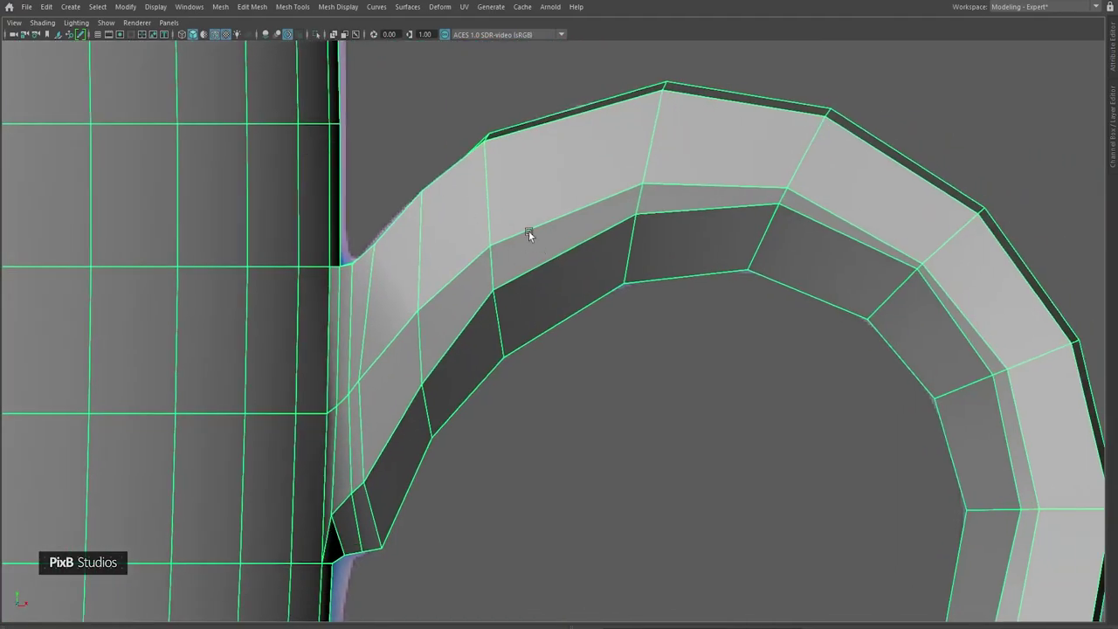
{"action": "scroll", "coordinate": [552, 213], "scroll_direction": "down", "scroll_amount": 6}
{"action": "scroll", "coordinate": [554, 210], "scroll_direction": "up", "scroll_amount": 1}
- Insert centred edge loops between the existing cross-section loops along the handle from the upper arch to the lower arm
{"action": "right_click_drag", "start_coordinate": [552, 210], "coordinate": [564, 212], "text": "shift"}
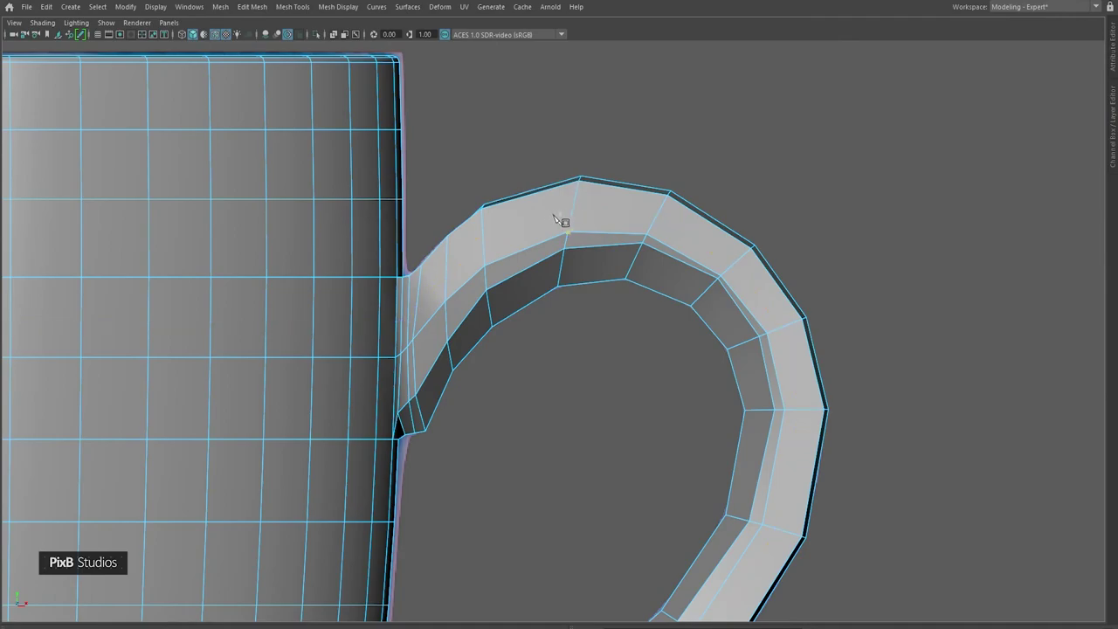
{"action": "middle_click", "coordinate": [534, 215], "text": "ctrl"}
{"action": "middle_click_drag", "start_coordinate": [581, 230], "coordinate": [516, 235], "text": "alt"}
{"action": "middle_click", "coordinate": [544, 212], "text": "ctrl"}
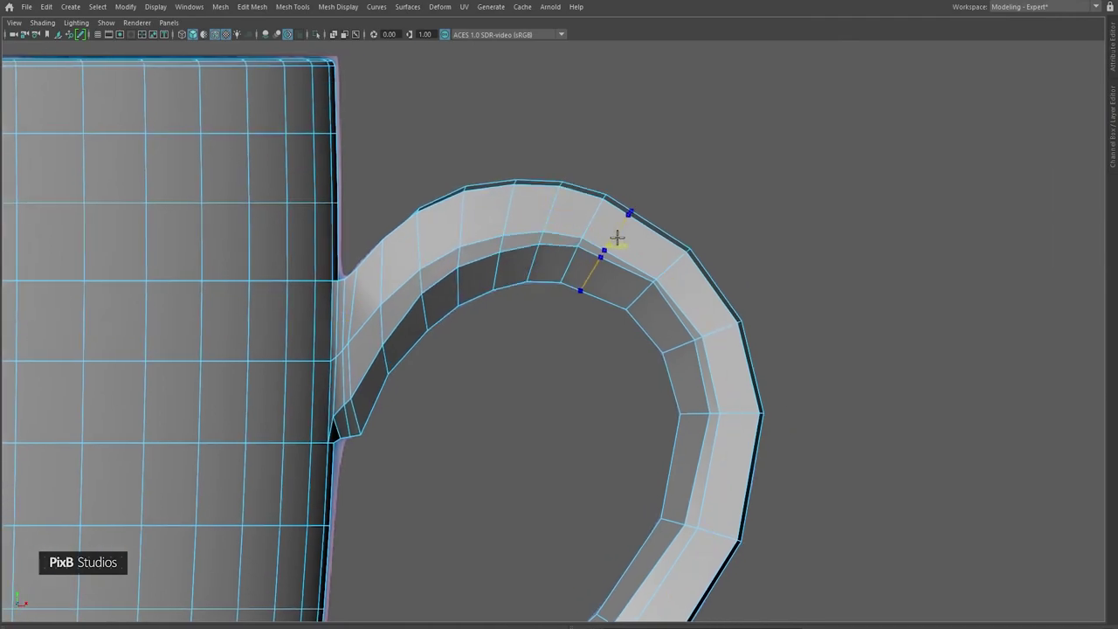
{"action": "middle_click", "coordinate": [616, 236], "text": "ctrl"}
{"action": "middle_click", "coordinate": [696, 289], "text": "ctrl"}
{"action": "middle_click_drag", "start_coordinate": [731, 350], "coordinate": [679, 205], "text": "alt"}
{"action": "middle_click", "coordinate": [678, 215], "text": "ctrl"}
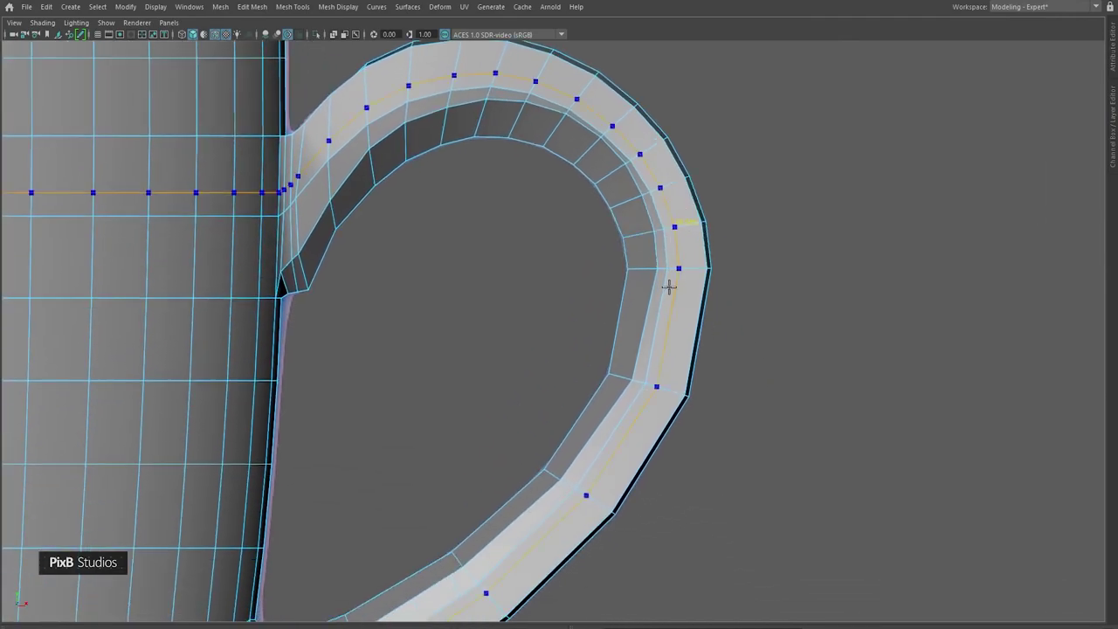
{"action": "middle_click", "coordinate": [669, 306], "text": "ctrl"}
{"action": "middle_click", "coordinate": [633, 413], "text": "ctrl"}
{"action": "middle_click_drag", "start_coordinate": [559, 485], "coordinate": [638, 302], "text": "alt"}
{"action": "middle_click", "coordinate": [601, 327], "text": "ctrl"}
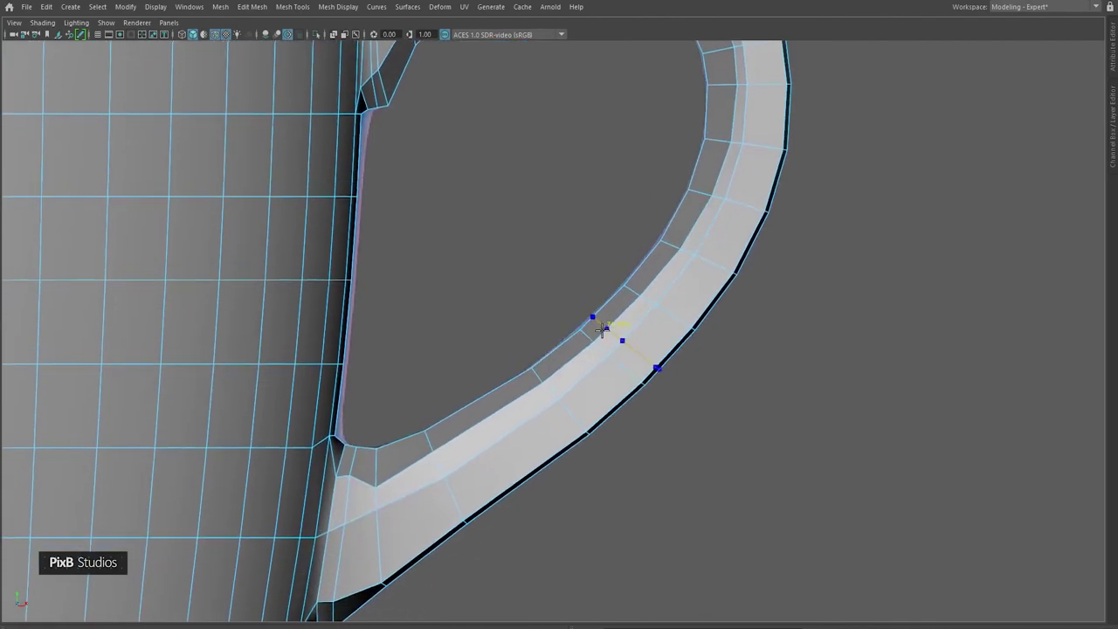
{"action": "middle_click", "coordinate": [486, 417], "text": "ctrl"}
{"action": "middle_click_drag", "start_coordinate": [507, 437], "coordinate": [569, 360], "text": "alt"}
{"action": "middle_click", "coordinate": [457, 409], "text": "ctrl"}
{"action": "key", "text": "q"}
- Apply Edit Edge Flow to the cross-section loops along the handle's lower arm and outer bend
{"action": "right_click_drag", "start_coordinate": [603, 327], "coordinate": [623, 104]}
{"action": "right_click_drag", "start_coordinate": [516, 365], "coordinate": [536, 431], "text": "shift"}
{"action": "double_click", "coordinate": [613, 315]}
{"action": "key", "text": "g"}
{"action": "double_click", "coordinate": [667, 269]}
{"action": "key", "text": "g"}
{"action": "middle_click_drag", "start_coordinate": [721, 216], "coordinate": [609, 358], "text": "alt"}
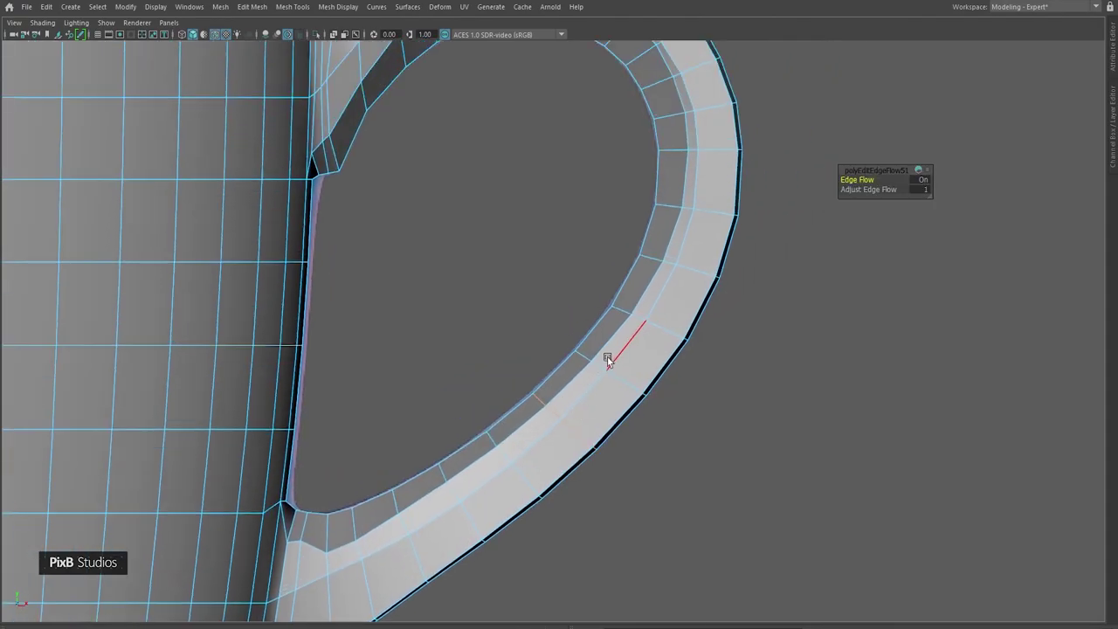
{"action": "double_click", "coordinate": [662, 261]}
{"action": "double_click", "coordinate": [655, 258]}
{"action": "key", "text": "g"}
{"action": "middle_click_drag", "start_coordinate": [666, 214], "coordinate": [641, 300], "text": "alt"}
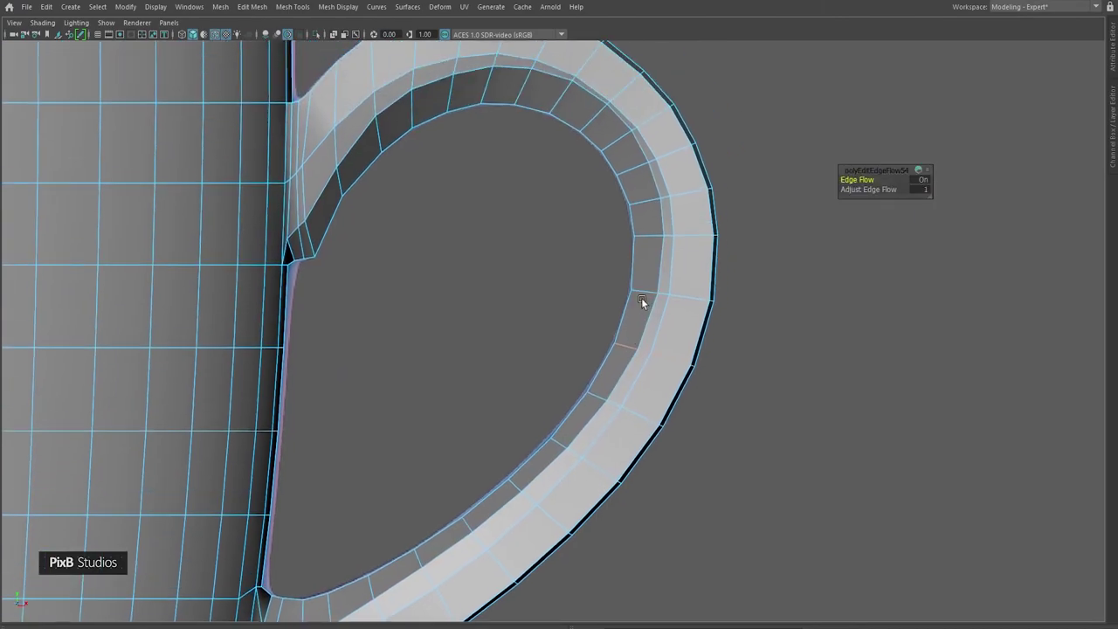
{"action": "double_click", "coordinate": [643, 291]}
{"action": "key", "text": "g"}
{"action": "double_click", "coordinate": [649, 234]}
{"action": "key", "text": "g"}
{"action": "middle_click_drag", "start_coordinate": [650, 211], "coordinate": [639, 291], "text": "alt"}
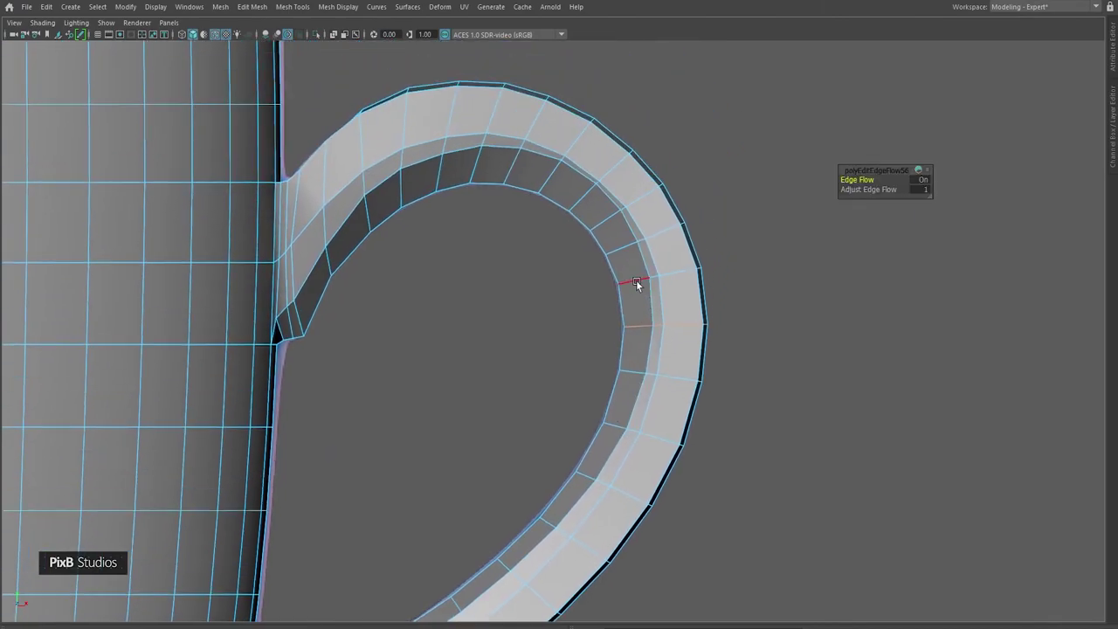
- Apply Edit Edge Flow to the cross-section loops along the handle's upper arch towards the mug body
{"action": "left_click", "coordinate": [620, 247], "text": "ctrl"}
{"action": "double_click", "coordinate": [579, 203]}
{"action": "key", "text": "g"}
{"action": "double_click", "coordinate": [555, 181]}
{"action": "key", "text": "g"}
{"action": "double_click", "coordinate": [521, 178]}
{"action": "key", "text": "g"}
{"action": "double_click", "coordinate": [485, 168]}
{"action": "key", "text": "g"}
{"action": "double_click", "coordinate": [438, 170]}
{"action": "key", "text": "g"}
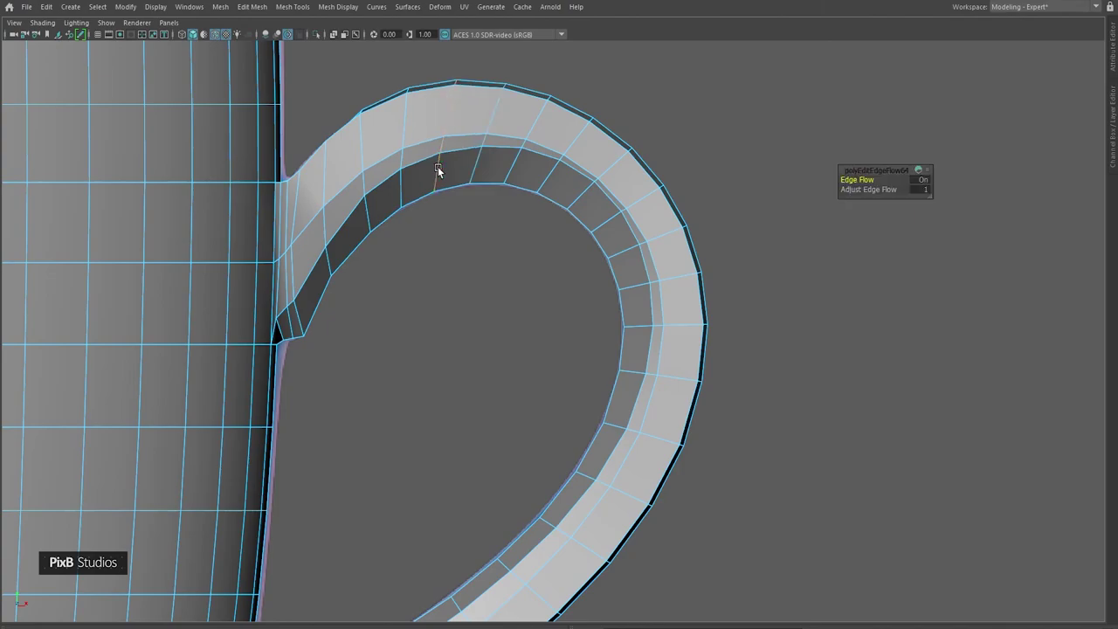
{"action": "double_click", "coordinate": [402, 185]}
{"action": "key", "text": "g"}
{"action": "middle_click_drag", "start_coordinate": [387, 166], "coordinate": [406, 190], "text": "alt"}
{"action": "double_click", "coordinate": [380, 175]}
{"action": "key", "text": "g"}
- Switch to the perspective view and check the handle's cross-section loops from several angles
{"action": "key", "text": "space"}
{"action": "left_click_drag", "start_coordinate": [461, 171], "coordinate": [425, 277]}
{"action": "right_click_drag", "start_coordinate": [424, 277], "coordinate": [530, 254], "text": "alt"}
{"action": "left_click_drag", "start_coordinate": [530, 254], "coordinate": [526, 285], "text": "alt"}
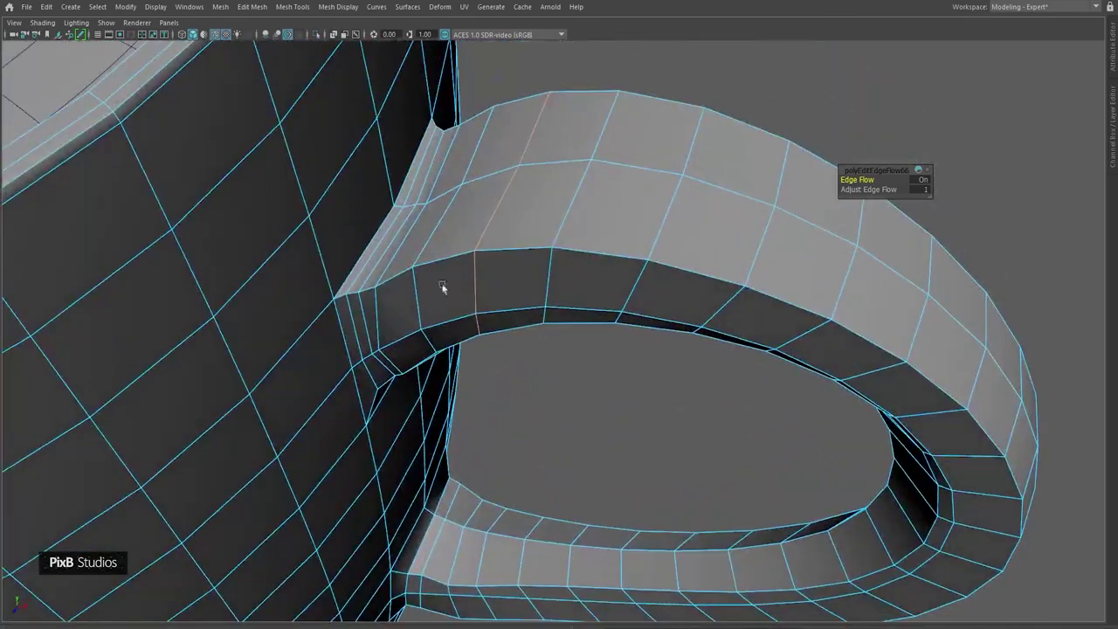
{"action": "double_click", "coordinate": [421, 297]}
{"action": "double_click", "coordinate": [483, 277]}
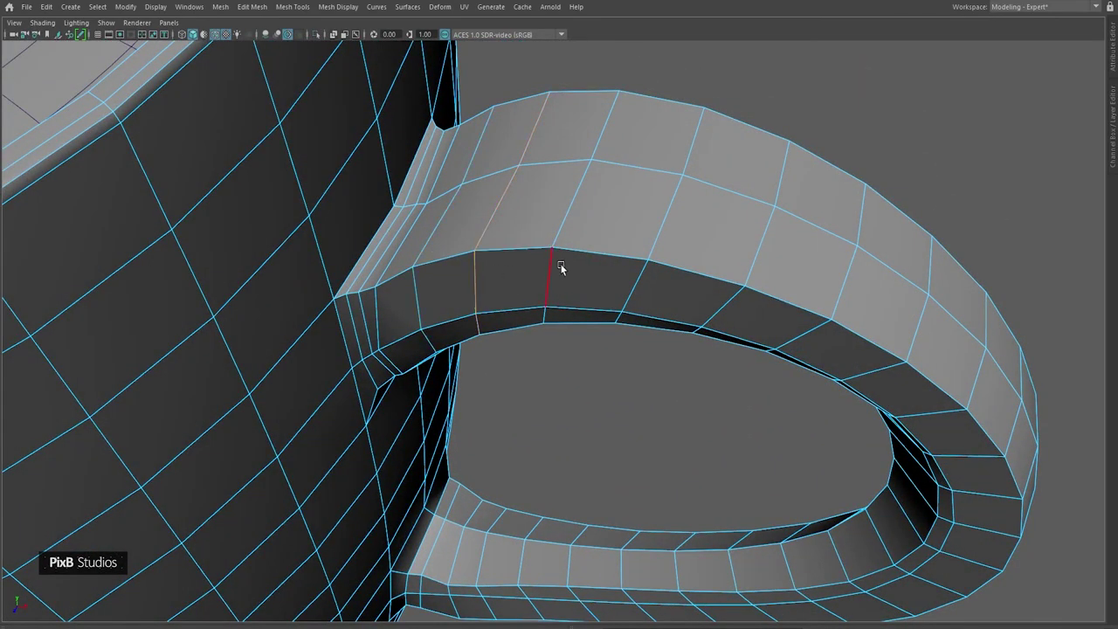
{"action": "double_click", "coordinate": [622, 278]}
{"action": "double_click", "coordinate": [729, 312]}
{"action": "right_click_drag", "start_coordinate": [821, 330], "coordinate": [732, 327], "text": "alt"}
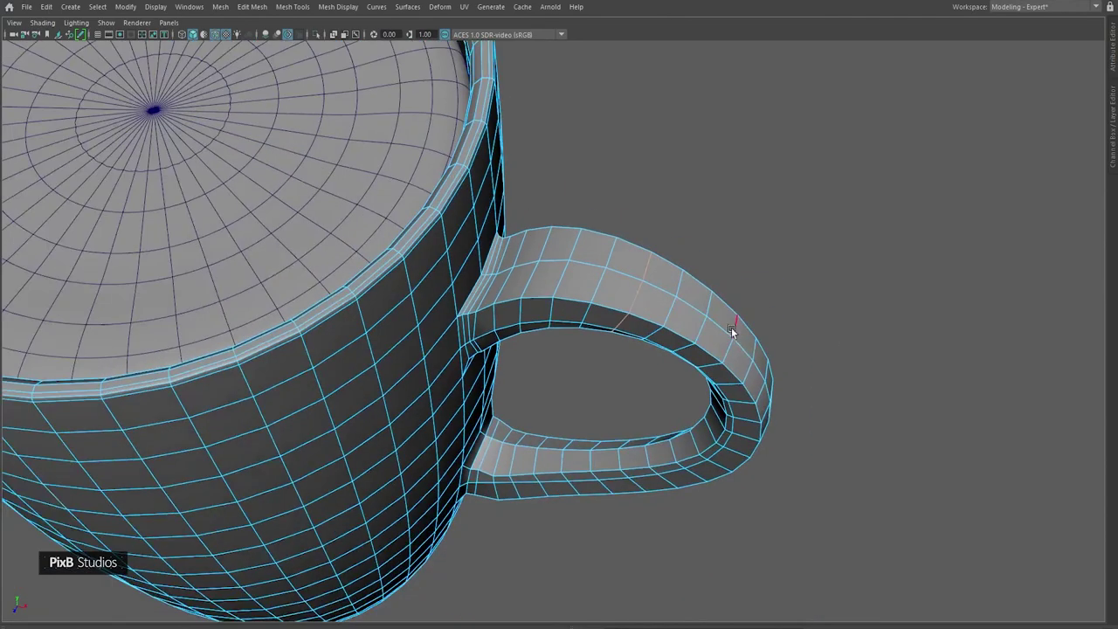
{"action": "left_click_drag", "start_coordinate": [731, 327], "coordinate": [700, 284], "text": "alt"}
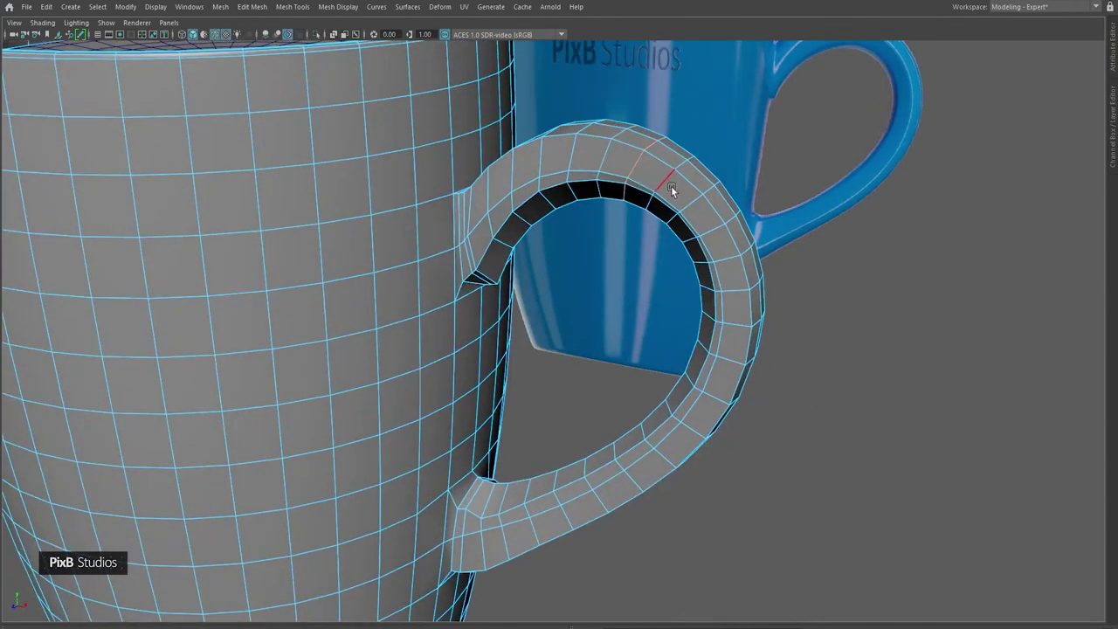
{"action": "double_click", "coordinate": [726, 259]}
{"action": "middle_click_drag", "start_coordinate": [706, 382], "coordinate": [706, 298], "text": "alt"}
{"action": "left_click_drag", "start_coordinate": [643, 384], "coordinate": [642, 360], "text": "alt"}
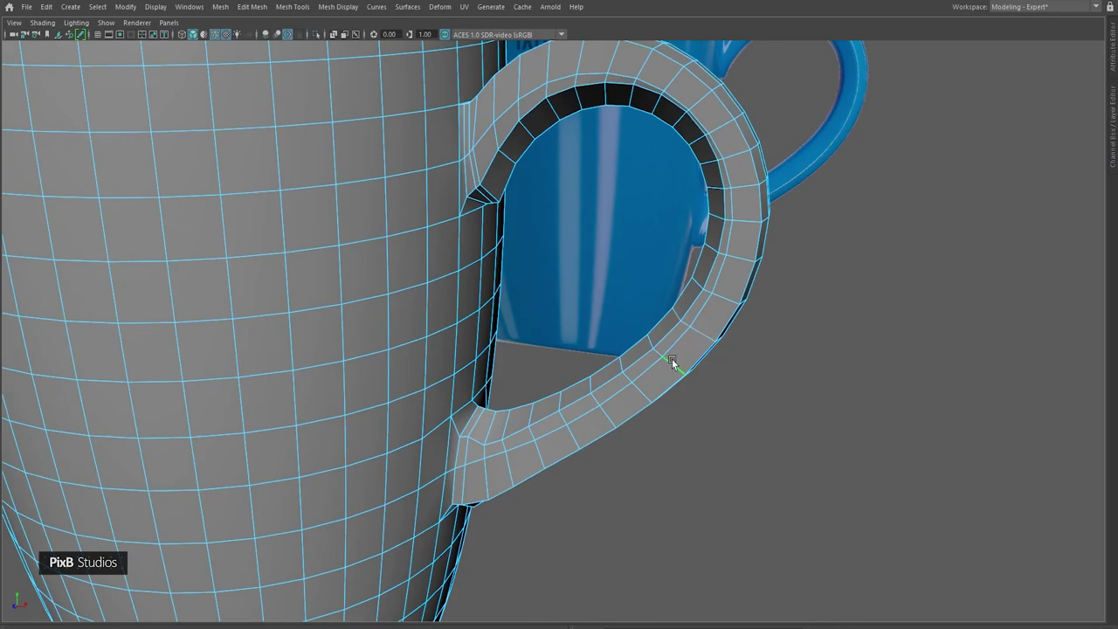
- Apply Edit Edge Flow to a cross-section loop on the handle's lower arm in the perspective view
{"action": "key", "text": "q"}
{"action": "middle_click_drag", "start_coordinate": [589, 407], "coordinate": [602, 317], "text": "alt"}
{"action": "scroll", "coordinate": [602, 317], "scroll_direction": "up", "scroll_amount": 1}
{"action": "right_click_drag", "start_coordinate": [602, 316], "coordinate": [588, 434], "text": "shift"}
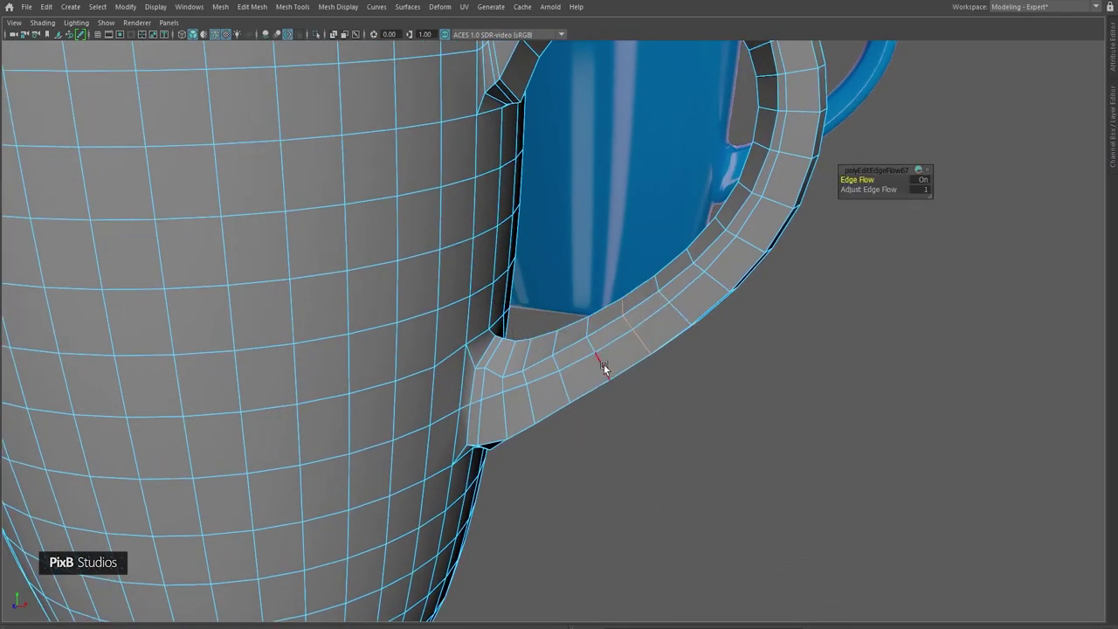
- Apply Edit Edge Flow to successive cross-section loops along the handle's lower arm, working outwards from the mug
{"action": "left_click", "coordinate": [691, 303]}
{"action": "key", "text": "g"}
{"action": "left_click", "coordinate": [712, 279]}
{"action": "key", "text": "g"}
{"action": "left_click", "coordinate": [742, 247]}
{"action": "key", "text": "g"}
- Apply Edit Edge Flow to each cross-section loop around the handle's outer bend
{"action": "middle_click_drag", "start_coordinate": [763, 210], "coordinate": [682, 302], "text": "alt"}
{"action": "left_click", "coordinate": [681, 304]}
{"action": "key", "text": "g"}
{"action": "left_click", "coordinate": [703, 257]}
{"action": "key", "text": "g"}
{"action": "left_click", "coordinate": [706, 219]}
{"action": "key", "text": "g"}
{"action": "left_click", "coordinate": [700, 180]}
{"action": "key", "text": "g"}
- Apply Edit Edge Flow to the cross-section loops from the upper outer bend to the top of the handle's arch
{"action": "middle_click_drag", "start_coordinate": [700, 170], "coordinate": [696, 290], "text": "alt"}
{"action": "left_click", "coordinate": [696, 290]}
{"action": "key", "text": "g"}
{"action": "left_click", "coordinate": [681, 265]}
{"action": "key", "text": "g"}
{"action": "left_click", "coordinate": [654, 237]}
{"action": "key", "text": "g"}
{"action": "left_click", "coordinate": [622, 215]}
{"action": "key", "text": "g"}
{"action": "left_click", "coordinate": [593, 198]}
{"action": "key", "text": "g"}
- Apply Edit Edge Flow to the cross-section loops on the handle's arch descending towards the upper mug joint
{"action": "left_click", "coordinate": [559, 185]}
{"action": "key", "text": "g"}
{"action": "left_click", "coordinate": [513, 185]}
{"action": "key", "text": "g"}
{"action": "left_click", "coordinate": [486, 185]}
{"action": "key", "text": "g"}
{"action": "left_click", "coordinate": [459, 202]}
{"action": "key", "text": "g"}
- Reapply Edit Edge Flow to the loop near the upper mug joint, undoing each attempt on the loop closest to the mug
{"action": "left_click", "coordinate": [428, 225]}
{"action": "key", "text": "g"}
{"action": "key", "text": "ctrl+z"}
{"action": "double_click", "coordinate": [451, 212]}
{"action": "key", "text": "g"}
{"action": "double_click", "coordinate": [426, 229]}
{"action": "key", "text": "g"}
{"action": "key", "text": "ctrl+z"}
- Apply Edit Edge Flow to loops on the handle's upper arch and the full loop beside the upper mug joint
{"action": "left_click_drag", "start_coordinate": [488, 229], "coordinate": [520, 270], "text": "alt"}
{"action": "key", "text": "g"}
{"action": "double_click", "coordinate": [552, 227]}
{"action": "key", "text": "g"}
{"action": "double_click", "coordinate": [597, 225]}
{"action": "key", "text": "g"}
{"action": "left_click", "coordinate": [470, 281]}
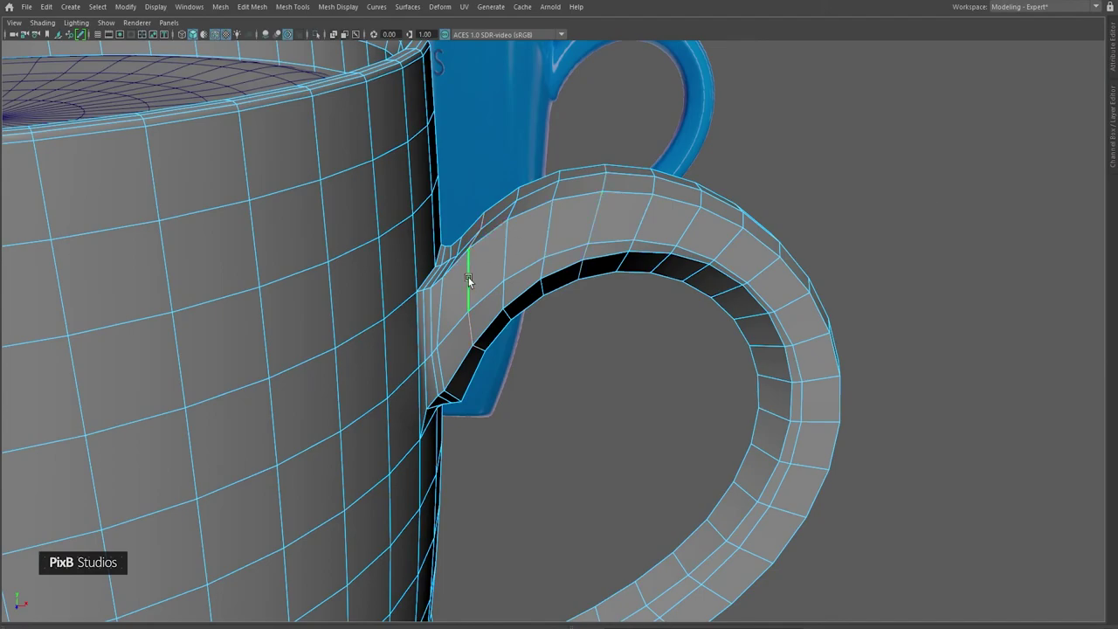
{"action": "key", "text": "g"}
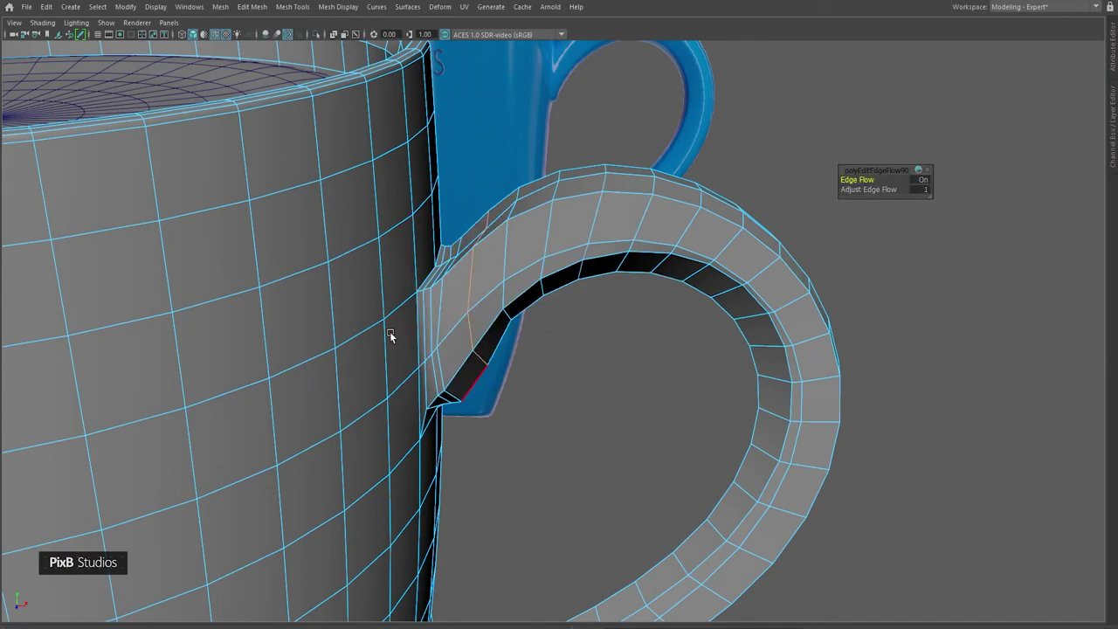
- Make another Edit Edge Flow pass over cross-section loops from the handle's upper arch down its outer bend
{"action": "mouse_move", "coordinate": [536, 330]}
{"action": "left_mouse_down", "text": "alt"}
{"action": "mouse_move", "coordinate": [543, 299]}
{"action": "mouse_move", "coordinate": [541, 313]}
{"action": "left_mouse_up", "text": "alt"}
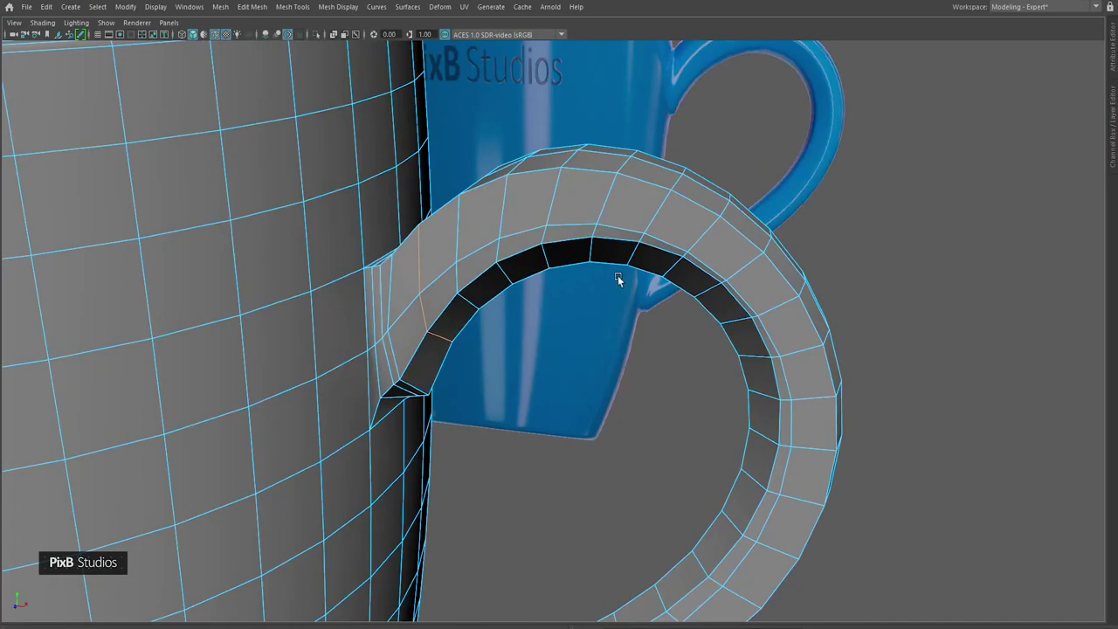
{"action": "middle_click_drag", "start_coordinate": [619, 279], "coordinate": [619, 299], "text": "alt"}
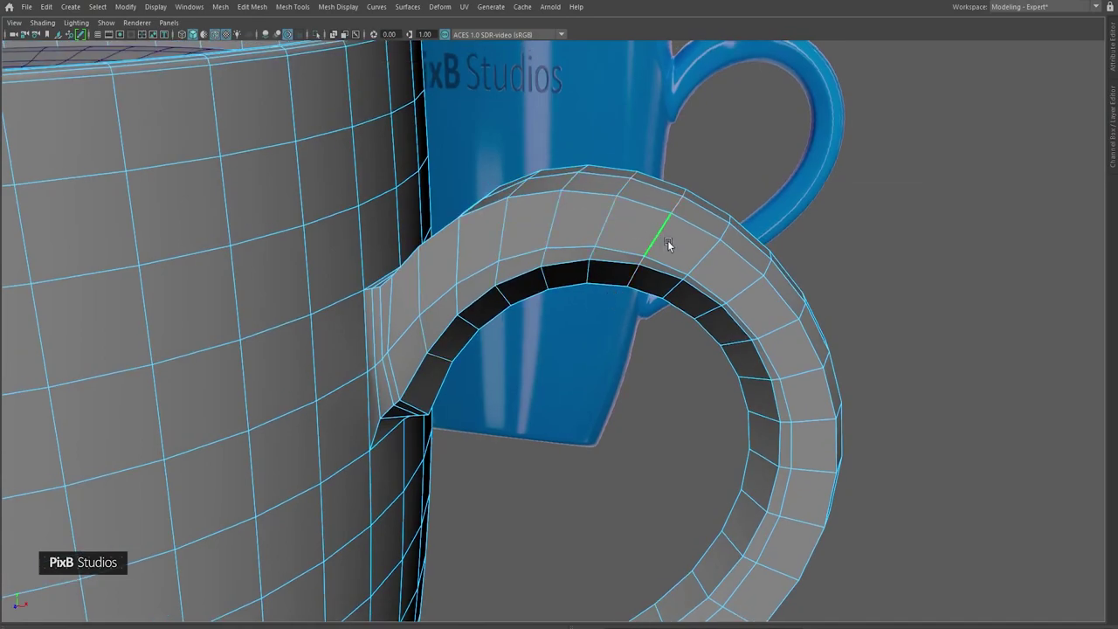
{"action": "left_click", "coordinate": [700, 261]}
{"action": "key", "text": "g"}
{"action": "double_click", "coordinate": [797, 378]}
{"action": "key", "text": "g"}
{"action": "middle_click_drag", "start_coordinate": [796, 421], "coordinate": [760, 285], "text": "alt"}
{"action": "double_click", "coordinate": [765, 287]}
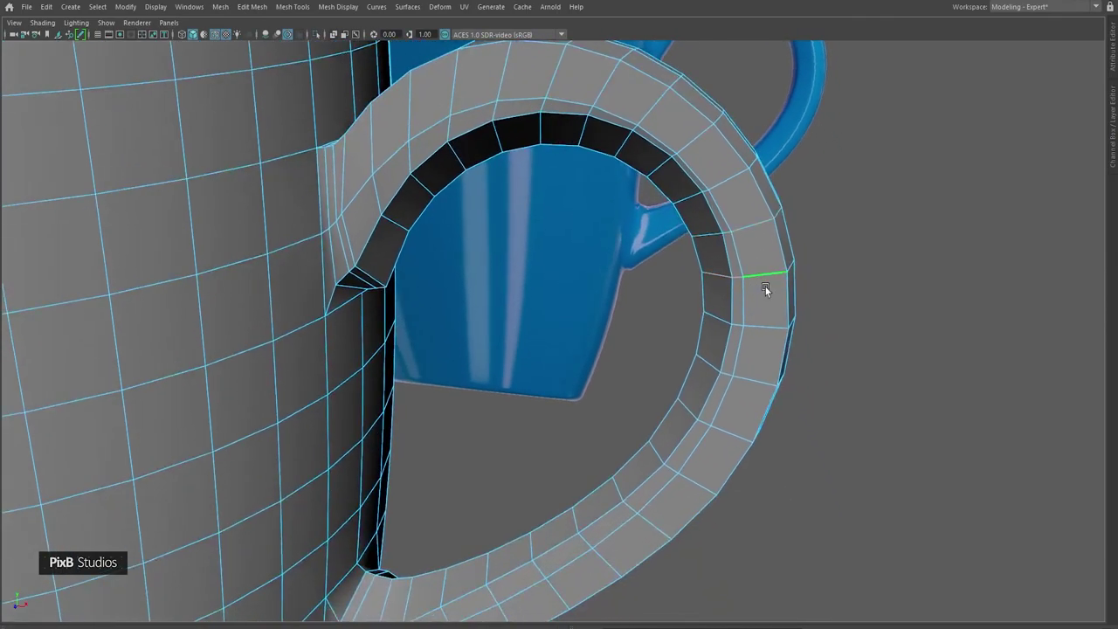
{"action": "left_click", "coordinate": [761, 321]}
{"action": "left_click", "coordinate": [756, 382]}
- Apply Edit Edge Flow to the four cross-section loops where the outer bend runs into the handle's lower arm
{"action": "middle_click_drag", "start_coordinate": [721, 432], "coordinate": [745, 342], "text": "alt"}
{"action": "double_click", "coordinate": [747, 343]}
{"action": "key", "text": "g"}
{"action": "double_click", "coordinate": [718, 396]}
{"action": "key", "text": "g"}
{"action": "double_click", "coordinate": [682, 439]}
{"action": "key", "text": "g"}
{"action": "double_click", "coordinate": [631, 471]}
{"action": "key", "text": "g"}
- Apply Edit Edge Flow to the remaining cross-section loops on the lower arm approaching the lower mug joint
{"action": "middle_click_drag", "start_coordinate": [585, 479], "coordinate": [622, 393], "text": "alt"}
{"action": "left_click", "coordinate": [611, 428]}
{"action": "left_click", "coordinate": [564, 450]}
{"action": "double_click", "coordinate": [517, 483]}
{"action": "key", "text": "g"}
{"action": "middle_click_drag", "start_coordinate": [518, 482], "coordinate": [550, 395], "text": "alt"}
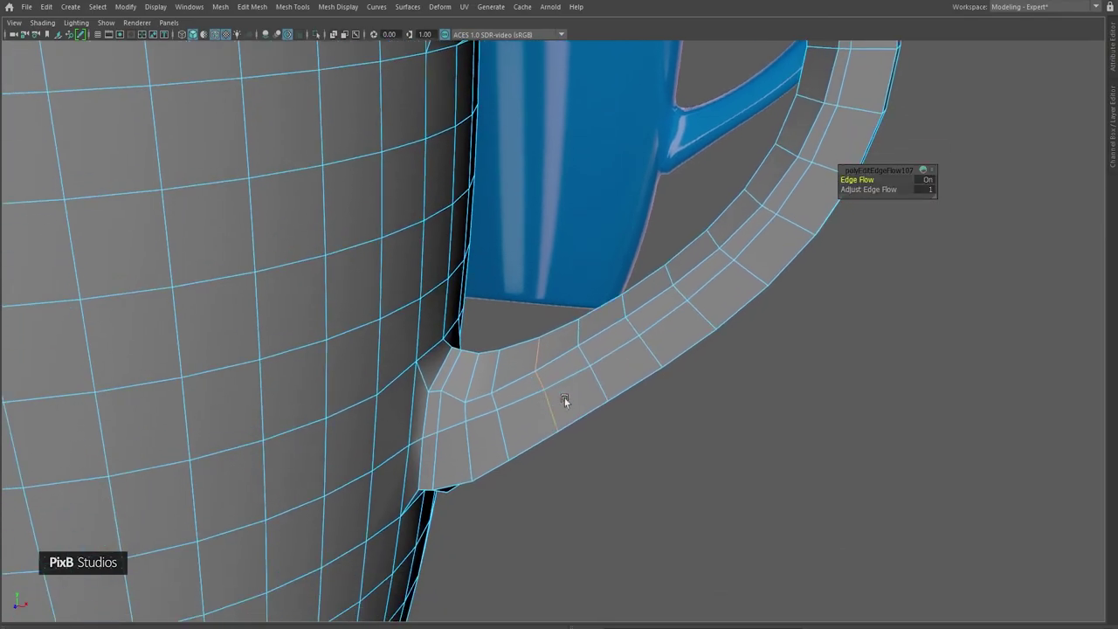
- Return to object mode and check the handle's shape in smooth mesh preview
{"action": "left_click_drag", "start_coordinate": [549, 396], "coordinate": [539, 368], "text": "alt"}
{"action": "right_click_drag", "start_coordinate": [539, 367], "coordinate": [723, 253]}
{"action": "key", "text": "3"}
{"action": "left_click", "coordinate": [725, 288]}
{"action": "left_click_drag", "start_coordinate": [726, 290], "coordinate": [643, 352], "text": "alt"}
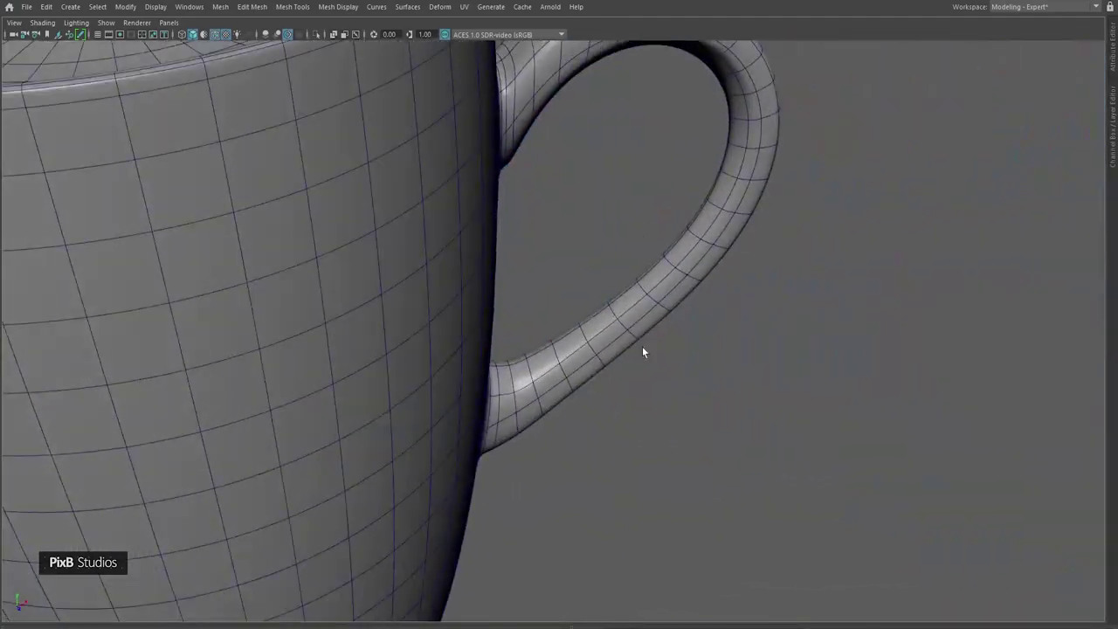
- Turn off smooth preview and move the sagging side vertex near the handle's lower joint slightly up
{"action": "left_click", "coordinate": [604, 320]}
{"action": "key", "text": "1"}
{"action": "right_click_drag", "start_coordinate": [605, 320], "coordinate": [606, 385], "text": "alt"}
{"action": "left_click_drag", "start_coordinate": [607, 385], "coordinate": [621, 359], "text": "alt"}
{"action": "middle_click_drag", "start_coordinate": [621, 359], "coordinate": [628, 290], "text": "alt"}
{"action": "right_click_drag", "start_coordinate": [627, 287], "coordinate": [579, 290]}
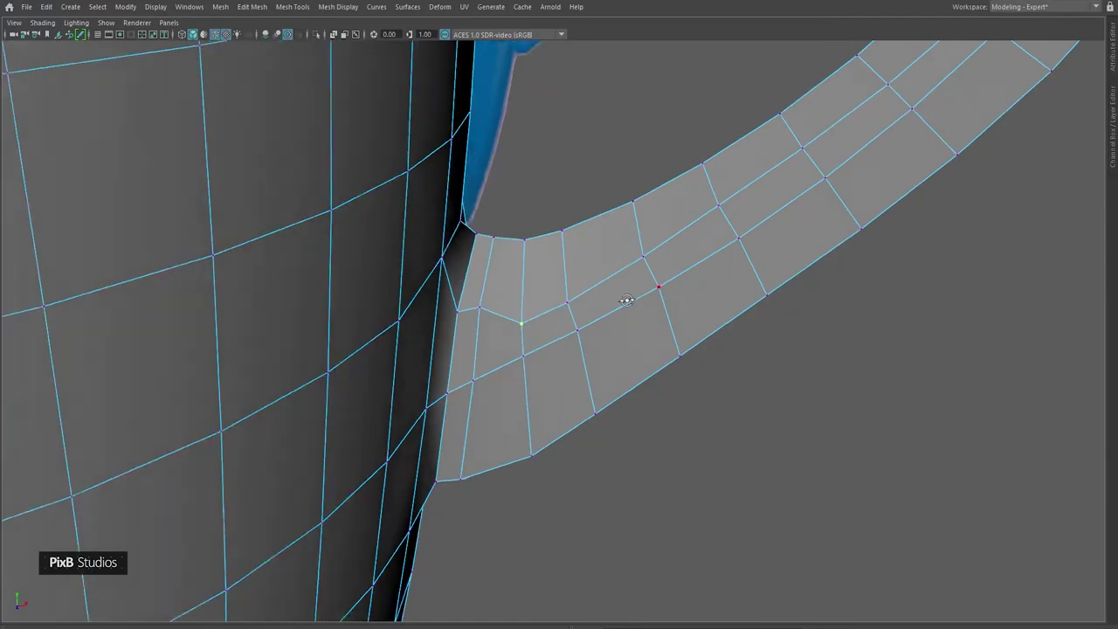
{"action": "left_click_drag", "start_coordinate": [632, 300], "coordinate": [382, 305], "text": "alt"}
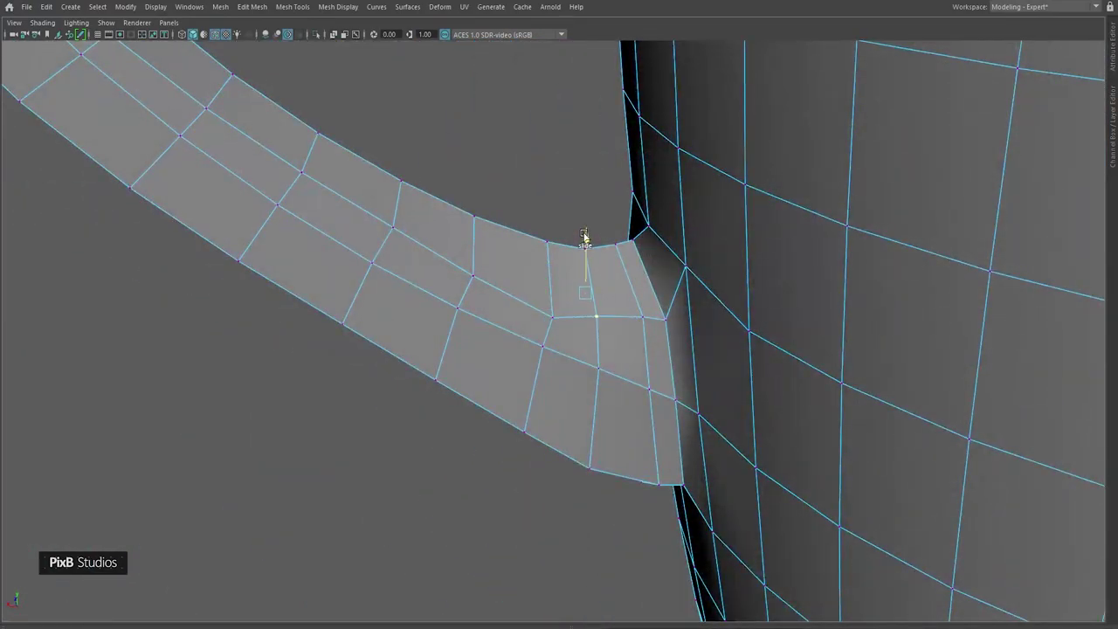
{"action": "left_click_drag", "start_coordinate": [552, 325], "coordinate": [790, 311], "text": "alt"}
{"action": "left_click", "coordinate": [557, 297], "text": "shift"}
{"action": "left_click_drag", "start_coordinate": [567, 234], "coordinate": [569, 231], "text": "ctrl+shift"}
- Try to move the neighbouring side vertex closer to the mug at the handle's lower joint, then undo the move
{"action": "right_click_drag", "start_coordinate": [584, 309], "coordinate": [524, 288]}
{"action": "left_click", "coordinate": [466, 293]}
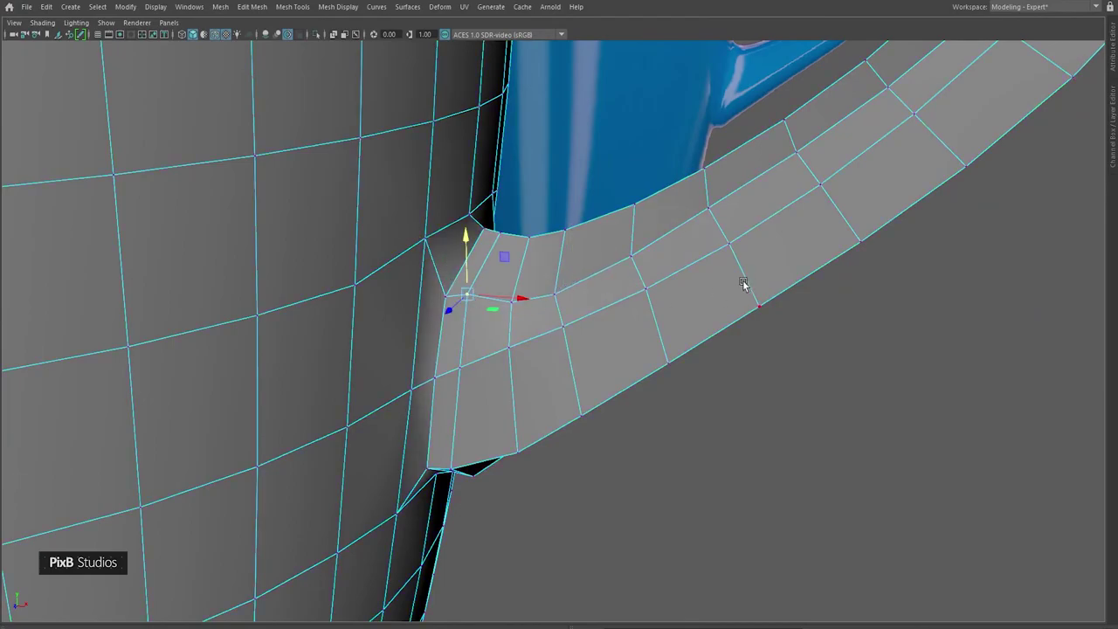
{"action": "left_click_drag", "start_coordinate": [746, 285], "coordinate": [519, 282], "text": "alt"}
{"action": "left_click_drag", "start_coordinate": [625, 211], "coordinate": [624, 228], "text": "ctrl+shift"}
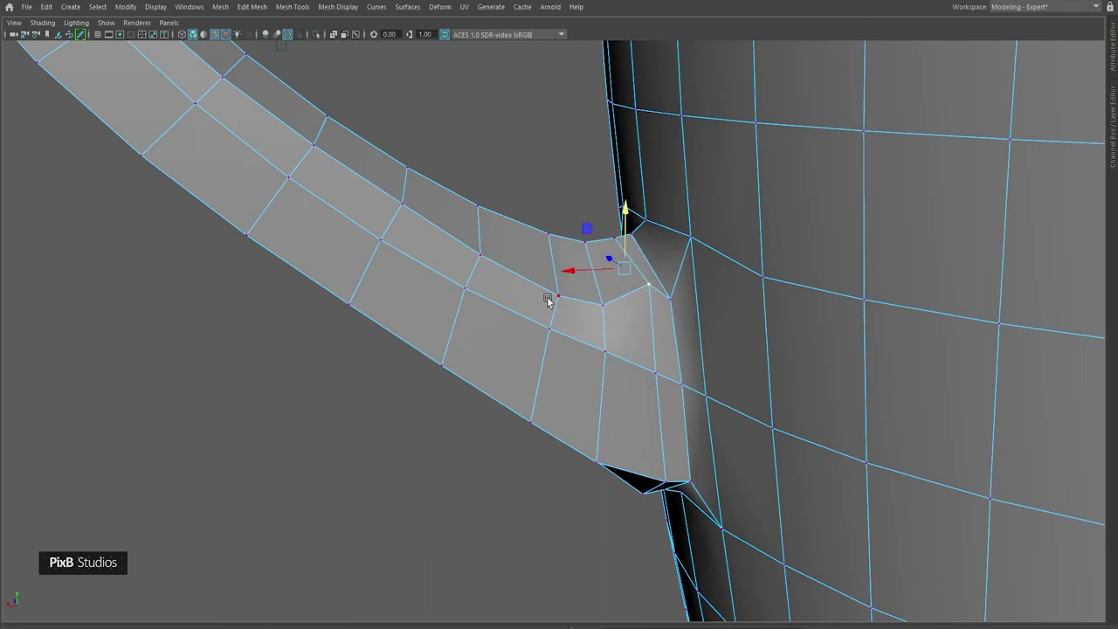
{"action": "key", "text": "ctrl+z"}
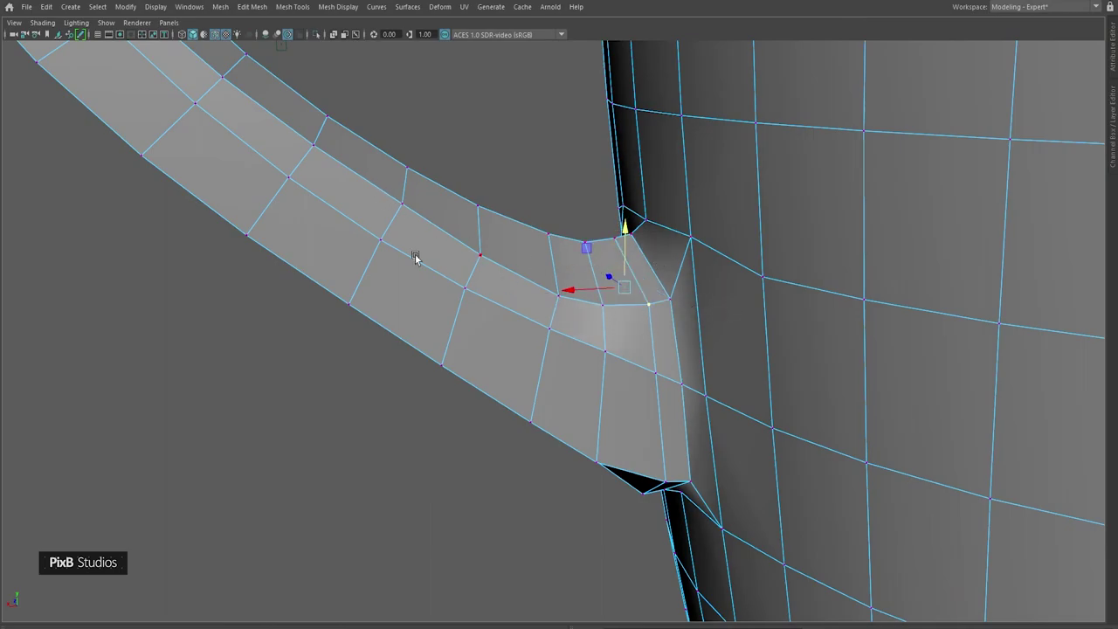
- Return to object mode and turn on smooth mesh preview for the whole mug
{"action": "left_click_drag", "start_coordinate": [416, 256], "coordinate": [593, 277], "text": "alt"}
{"action": "right_click_drag", "start_coordinate": [541, 302], "coordinate": [597, 279]}
{"action": "scroll", "coordinate": [609, 336], "scroll_direction": "down", "scroll_amount": 4}
{"action": "scroll", "coordinate": [611, 338], "scroll_direction": "down", "scroll_amount": 5}
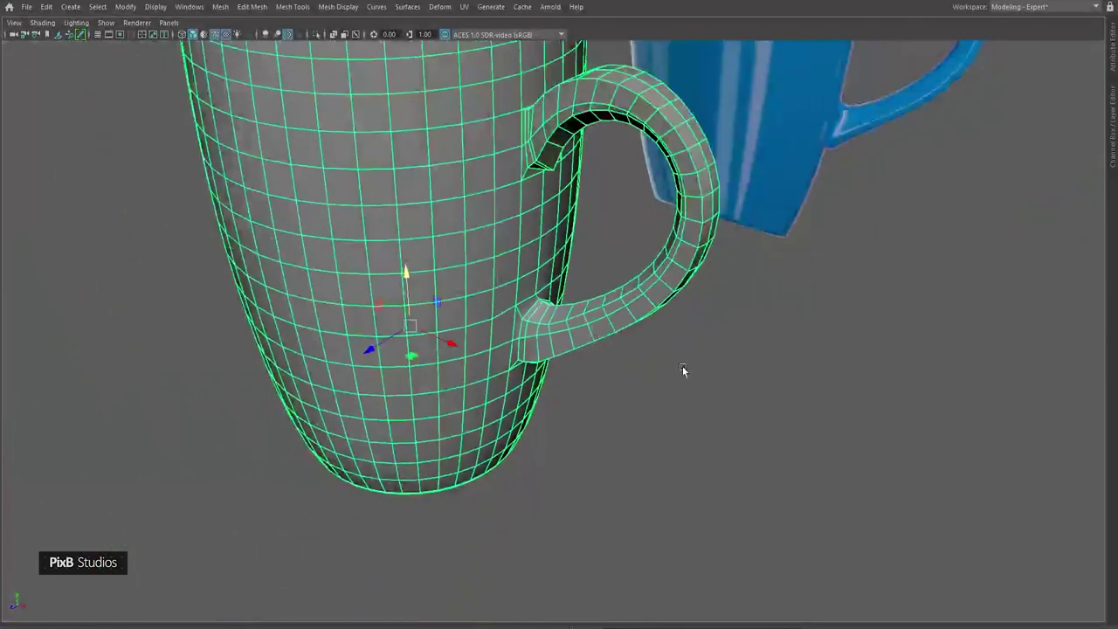
{"action": "left_click", "coordinate": [682, 370]}
{"action": "middle_click_drag", "start_coordinate": [648, 321], "coordinate": [618, 382], "text": "alt"}
{"action": "left_click_drag", "start_coordinate": [618, 382], "coordinate": [539, 266], "text": "alt"}
{"action": "left_click", "coordinate": [541, 268]}
{"action": "key", "text": "3"}
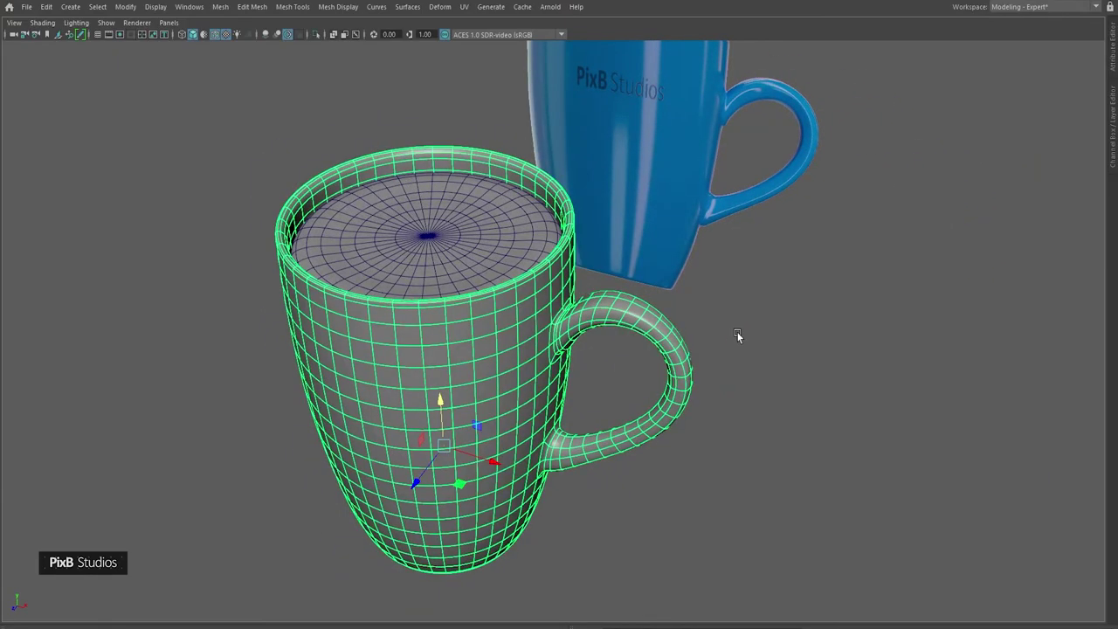
- Compare the smoothed mug with the reference image from several angles, hiding the wireframe overlay on the shaded surface
{"action": "left_click", "coordinate": [740, 339]}
{"action": "scroll", "coordinate": [739, 369], "scroll_direction": "down", "scroll_amount": 5}
{"action": "left_click_drag", "start_coordinate": [739, 369], "coordinate": [724, 316], "text": "alt"}
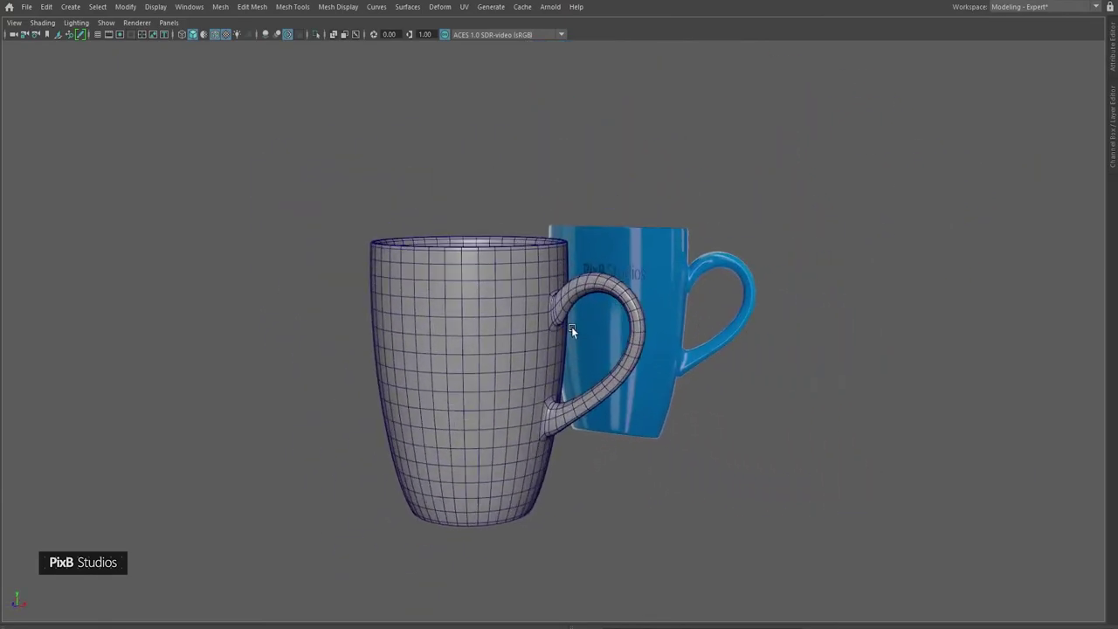
{"action": "middle_click_drag", "start_coordinate": [533, 308], "coordinate": [627, 258], "text": "alt"}
{"action": "scroll", "coordinate": [627, 258], "scroll_direction": "up", "scroll_amount": 3}
{"action": "middle_click_drag", "start_coordinate": [714, 277], "coordinate": [724, 326], "text": "alt"}
{"action": "left_click_drag", "start_coordinate": [723, 327], "coordinate": [668, 359], "text": "alt"}
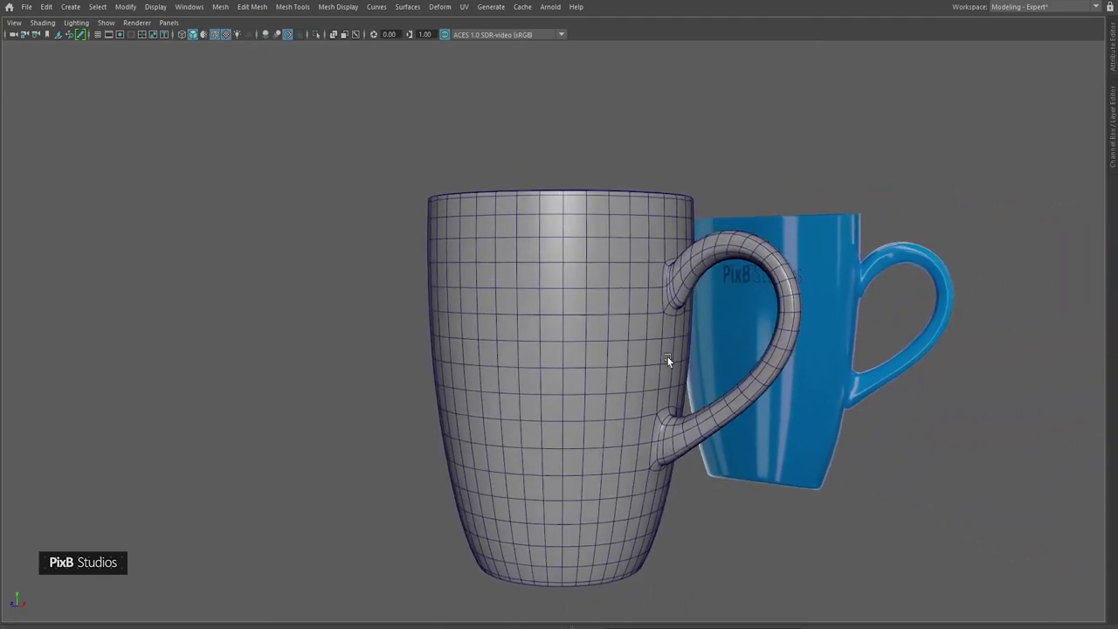
{"action": "left_click", "coordinate": [214, 35]}
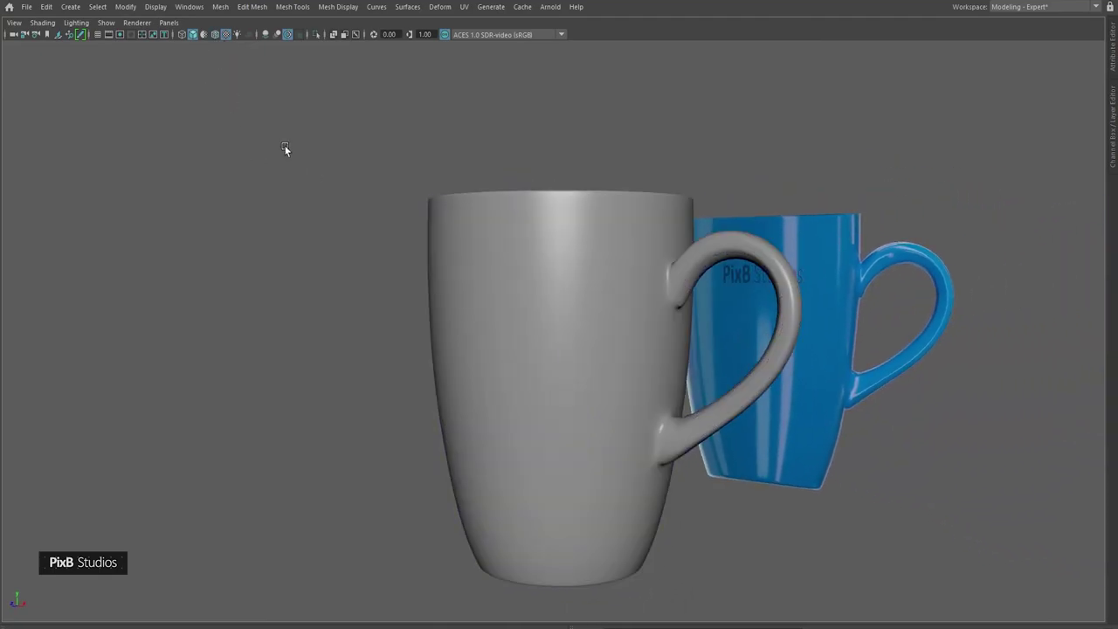
{"action": "left_click_drag", "start_coordinate": [285, 149], "coordinate": [587, 384], "text": "alt"}
- Turn off the mug's smooth preview and move the middle vertex above the handle's upper joint slightly upward
{"action": "right_click_drag", "start_coordinate": [587, 385], "coordinate": [629, 410], "text": "alt"}
{"action": "left_click", "coordinate": [622, 406]}
{"action": "key", "text": "1"}
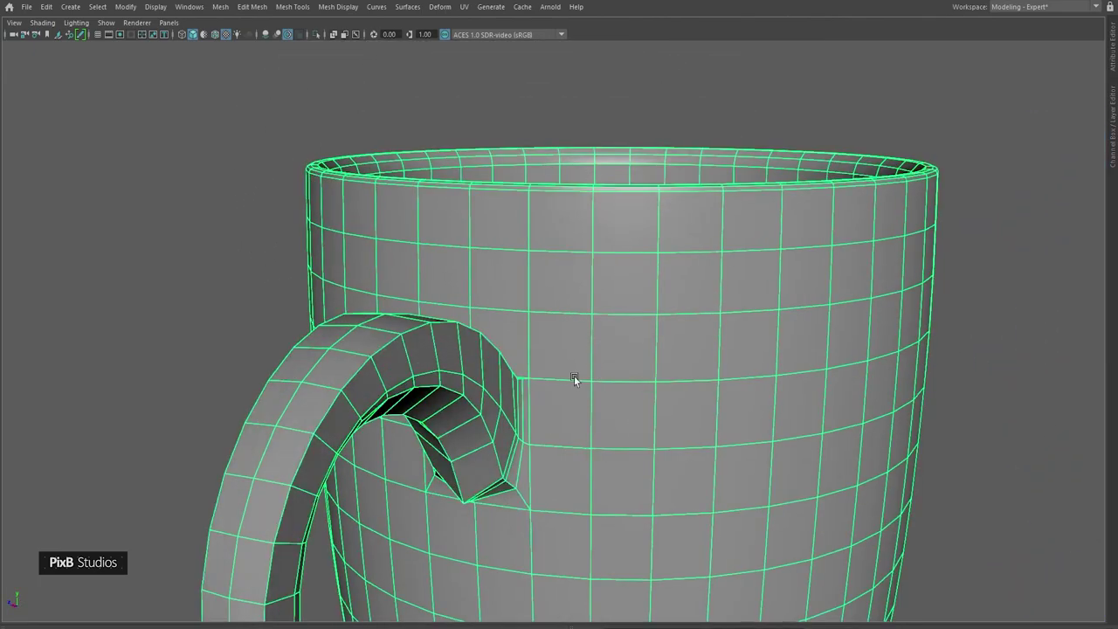
{"action": "left_click_drag", "start_coordinate": [577, 379], "coordinate": [572, 325], "text": "alt"}
{"action": "right_click_drag", "start_coordinate": [572, 325], "coordinate": [632, 328], "text": "alt"}
{"action": "left_click_drag", "start_coordinate": [632, 328], "coordinate": [591, 268], "text": "alt"}
{"action": "right_click_drag", "start_coordinate": [591, 267], "coordinate": [676, 349], "text": "alt"}
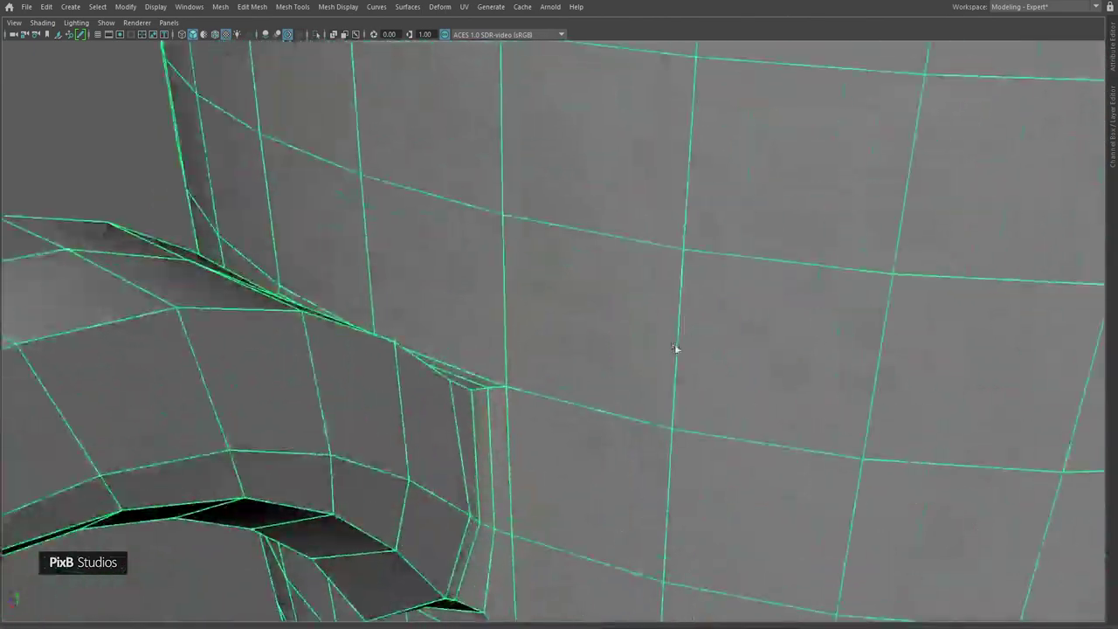
{"action": "right_click_drag", "start_coordinate": [478, 319], "coordinate": [490, 197]}
{"action": "right_click_drag", "start_coordinate": [518, 386], "coordinate": [458, 295]}
{"action": "left_click_drag", "start_coordinate": [395, 348], "coordinate": [769, 396], "text": "alt"}
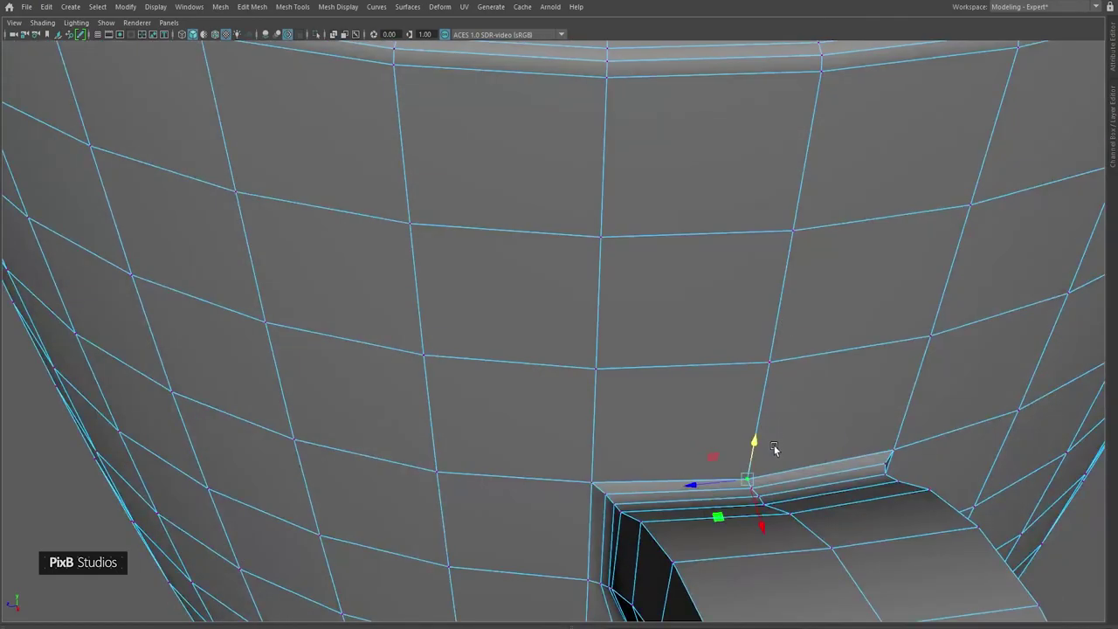
{"action": "left_click_drag", "start_coordinate": [748, 443], "coordinate": [752, 435], "text": "ctrl+shift"}
- Turn smooth preview back on, return to object mode and deselect the mug
{"action": "key", "text": "3"}
{"action": "right_click_drag", "start_coordinate": [718, 439], "coordinate": [774, 277]}
{"action": "scroll", "coordinate": [678, 315], "scroll_direction": "down", "scroll_amount": 5}
{"action": "scroll", "coordinate": [678, 316], "scroll_direction": "down", "scroll_amount": 3}
{"action": "left_click", "coordinate": [923, 367]}
{"action": "left_click_drag", "start_coordinate": [922, 367], "coordinate": [611, 350], "text": "alt"}
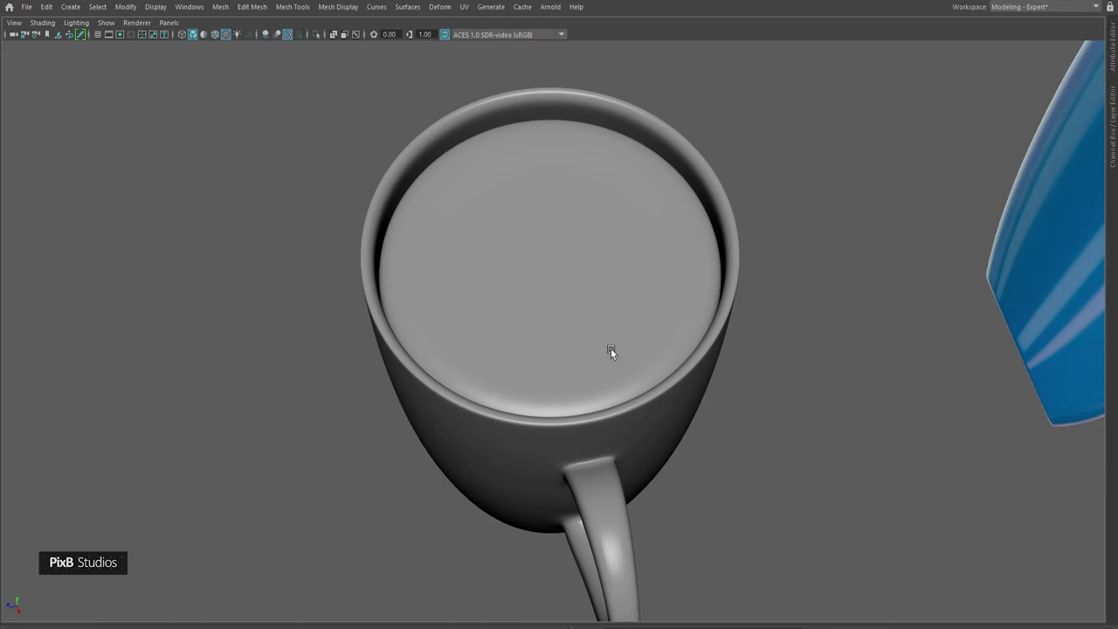
- Examine the smoothed mug, its handle joints and the liquid surface from several angles
{"action": "left_click_drag", "start_coordinate": [533, 322], "coordinate": [862, 229], "text": "alt"}
{"action": "left_click", "coordinate": [610, 247]}
{"action": "left_click", "coordinate": [862, 229]}
{"action": "left_click_drag", "start_coordinate": [618, 259], "coordinate": [662, 293], "text": "alt"}
{"action": "middle_click_drag", "start_coordinate": [608, 253], "coordinate": [567, 347], "text": "alt"}
{"action": "scroll", "coordinate": [573, 356], "scroll_direction": "up", "scroll_amount": 3}
{"action": "left_click", "coordinate": [573, 355]}
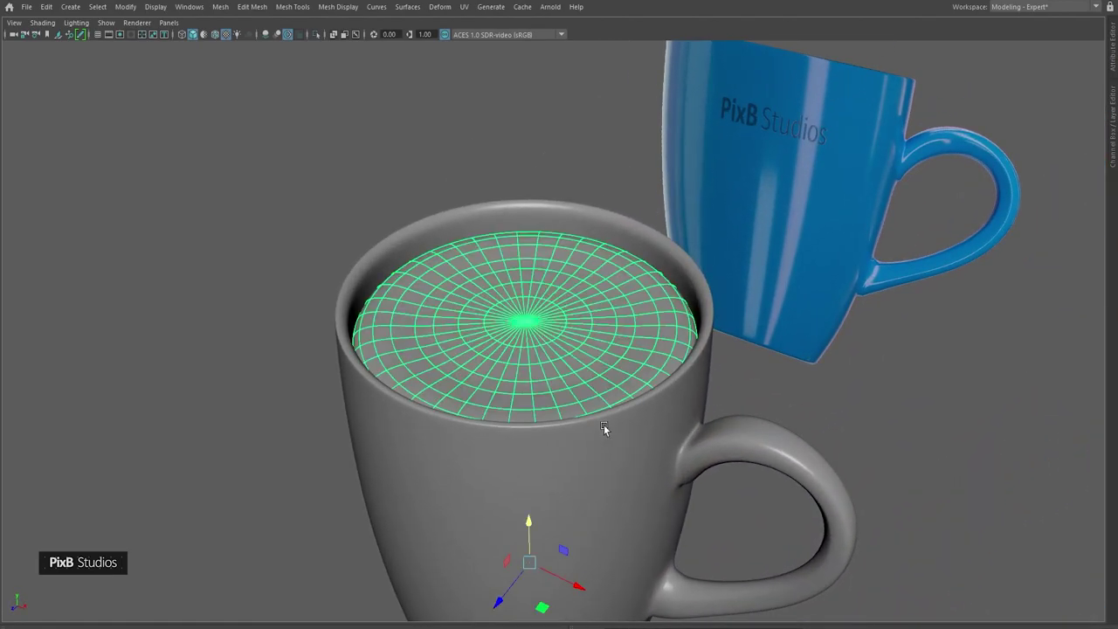
- Show the wireframe overlay on the shaded models again and clear the selection
{"action": "scroll", "coordinate": [471, 339], "scroll_direction": "down", "scroll_amount": 3}
{"action": "middle_click_drag", "start_coordinate": [467, 336], "coordinate": [437, 221], "text": "alt"}
{"action": "left_click", "coordinate": [214, 36]}
{"action": "left_click", "coordinate": [233, 144]}
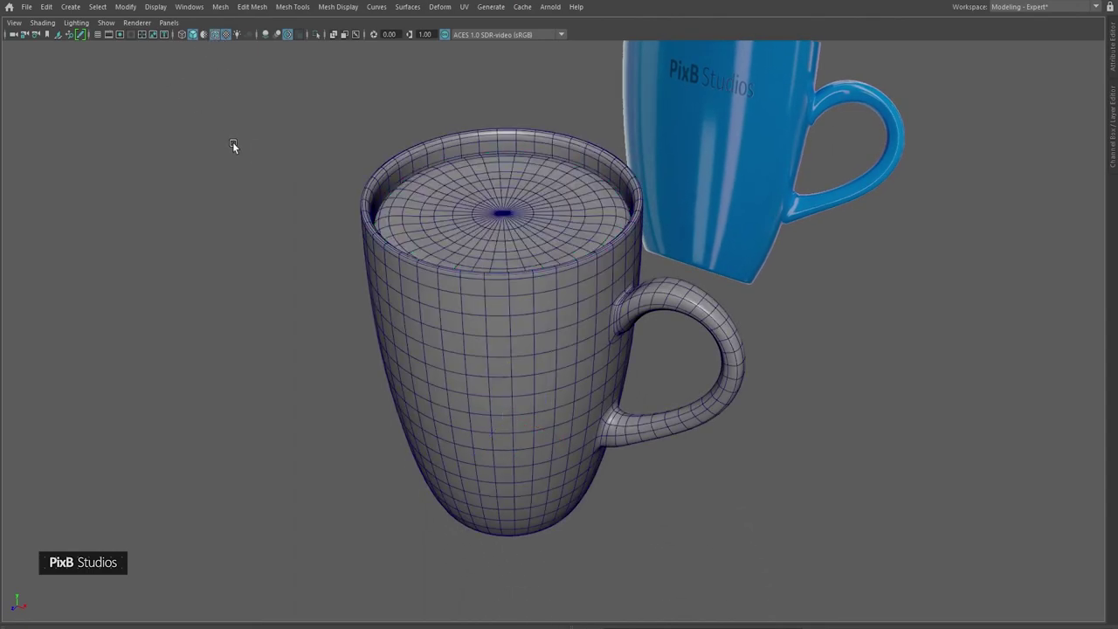